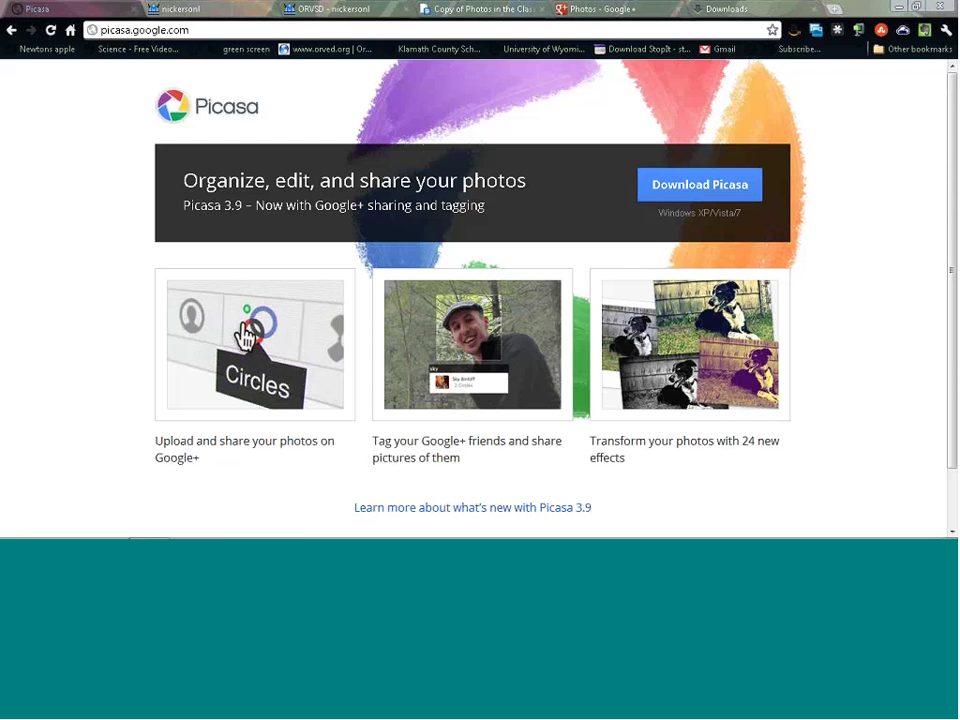
pyautogui.click(899, 8)
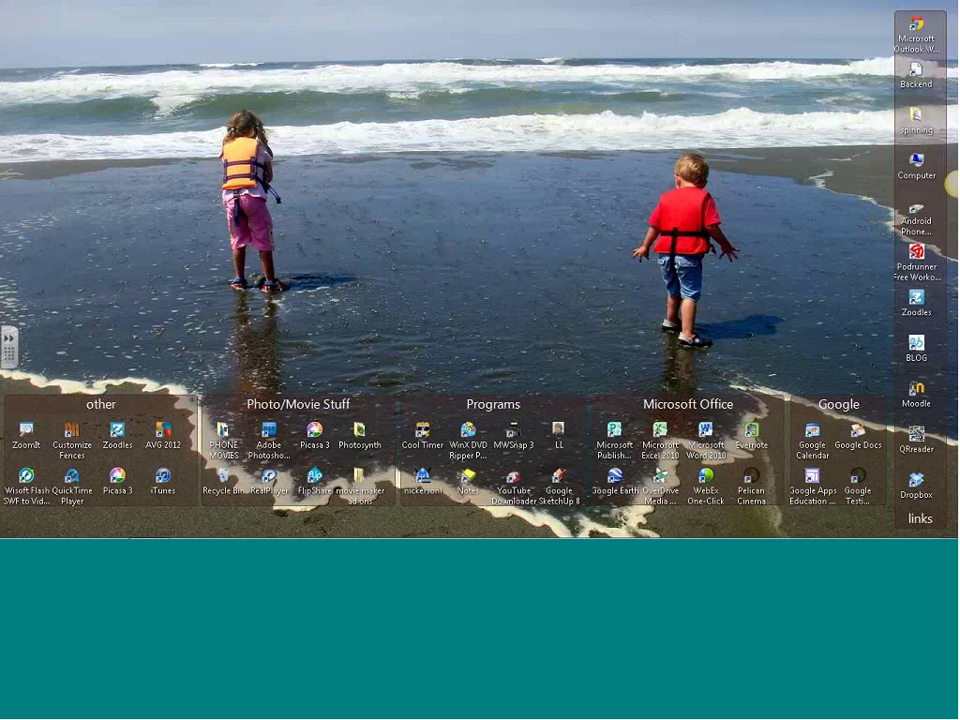
pyautogui.moveTo(300, 537)
pyautogui.click(149, 524)
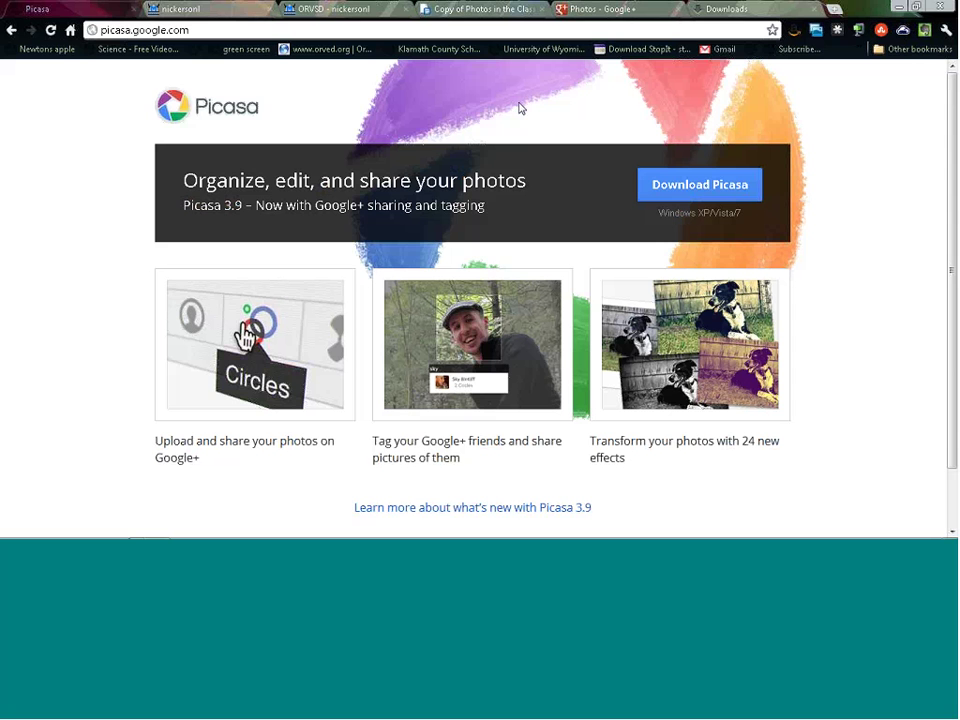
pyautogui.click(198, 31)
pyautogui.write('htpp')
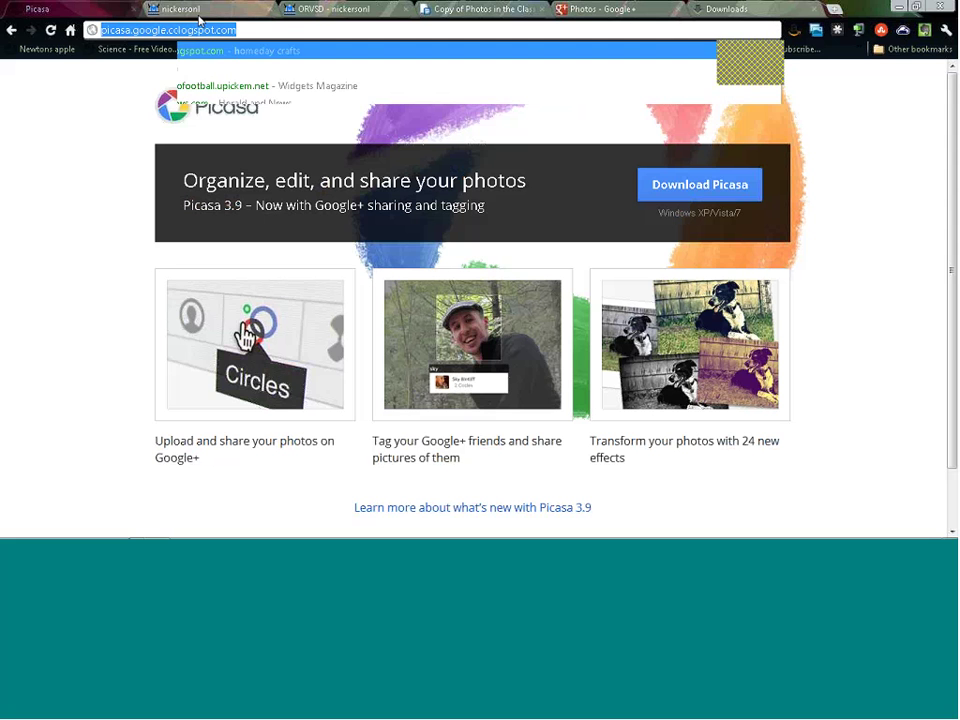
pyautogui.press('BackSpace')
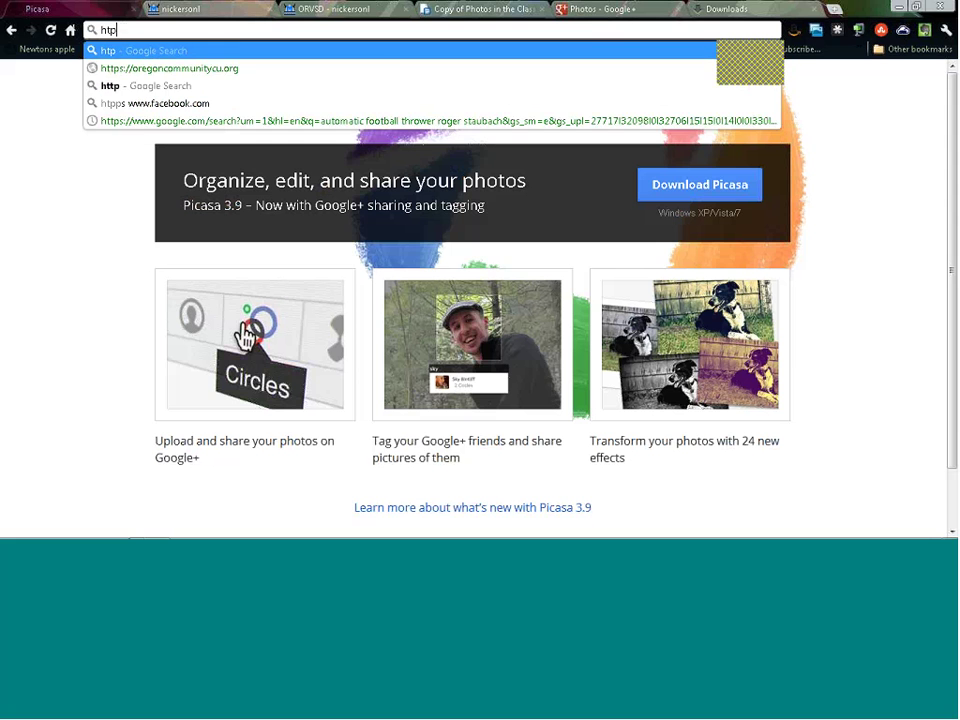
pyautogui.press('BackSpace')
pyautogui.write('tp')
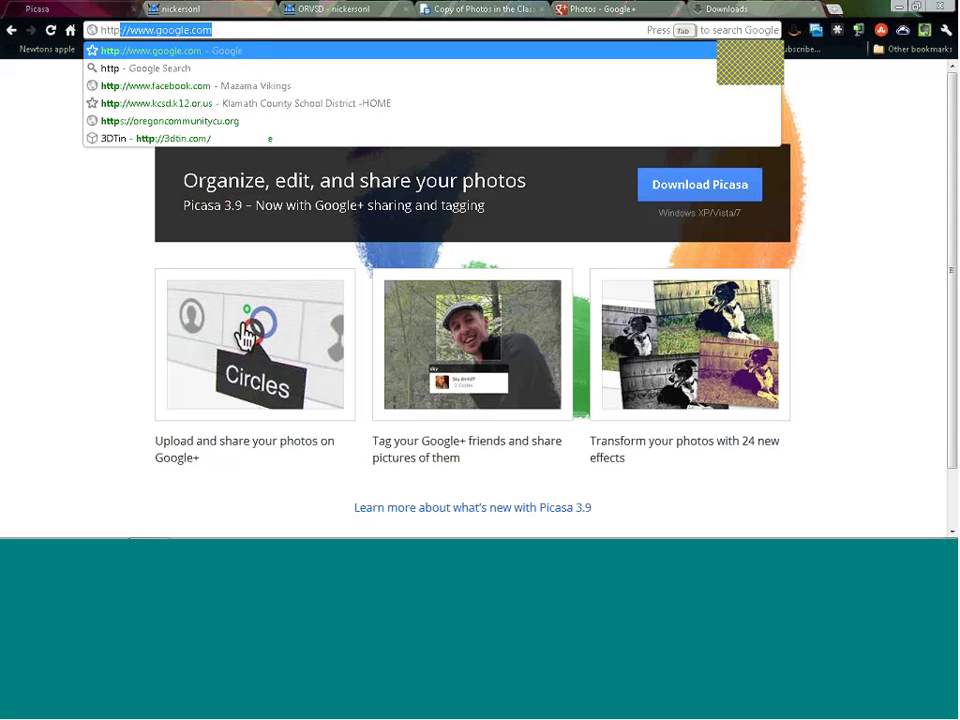
pyautogui.write('://b')
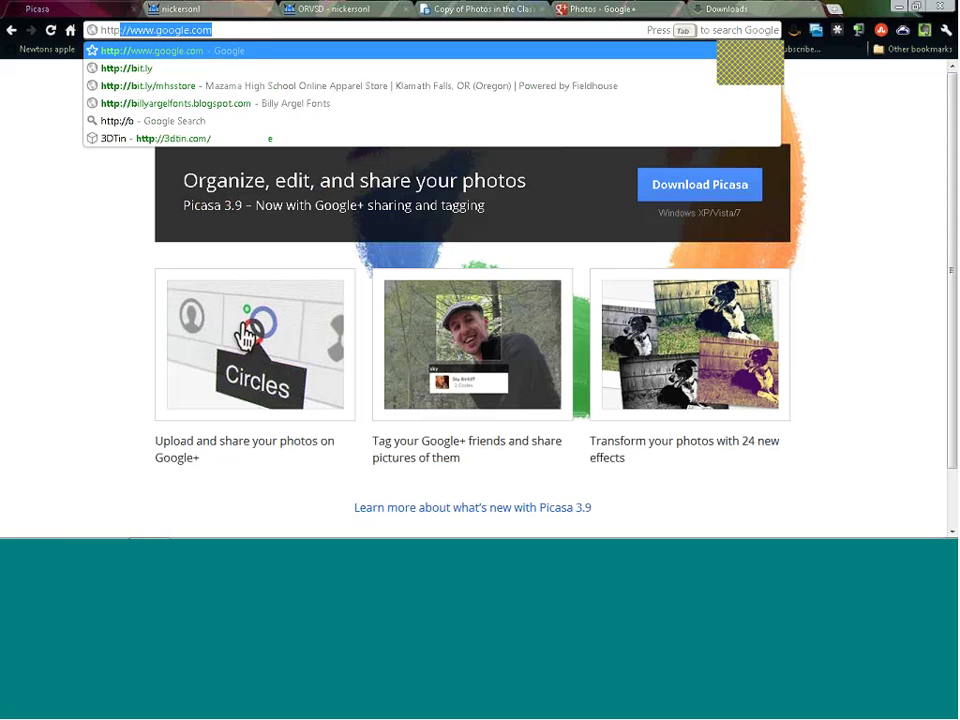
pyautogui.write('it')
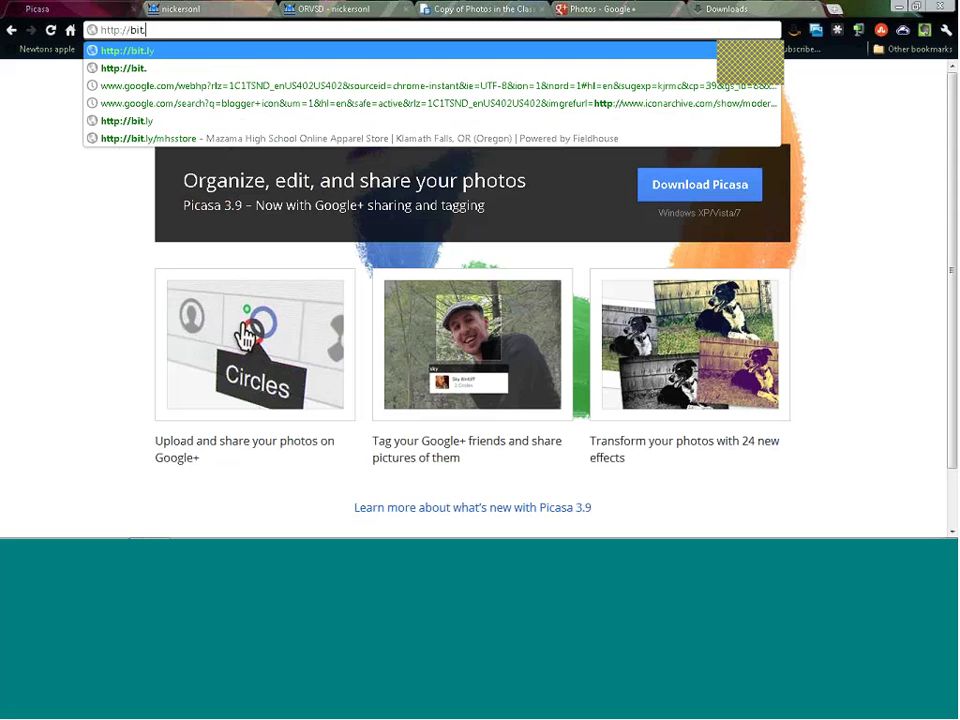
pyautogui.write('.ly/nick')
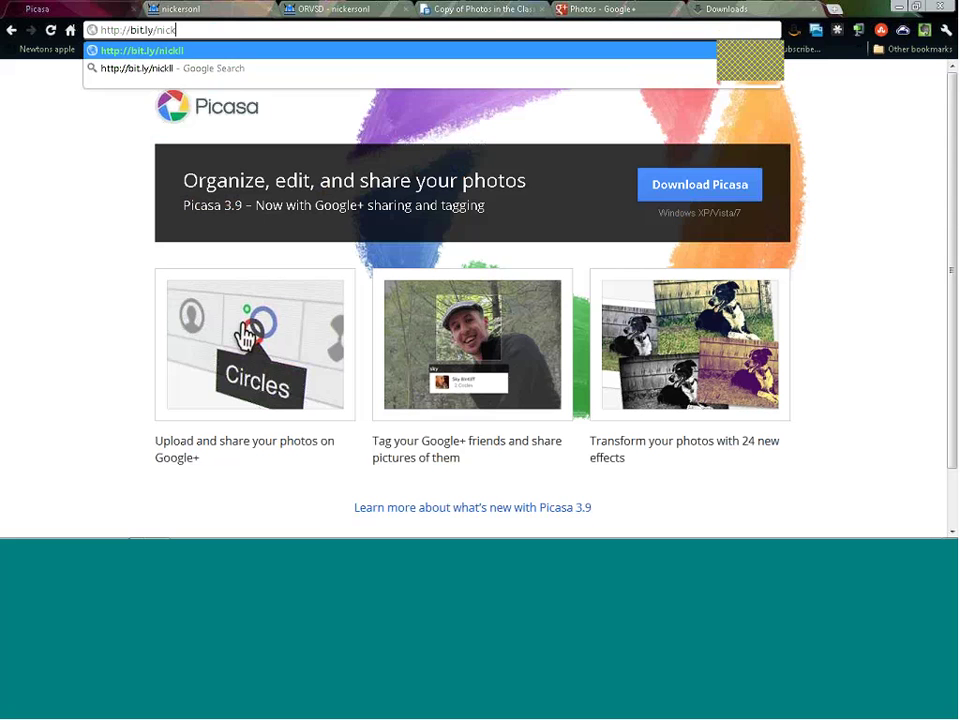
pyautogui.press('Return')
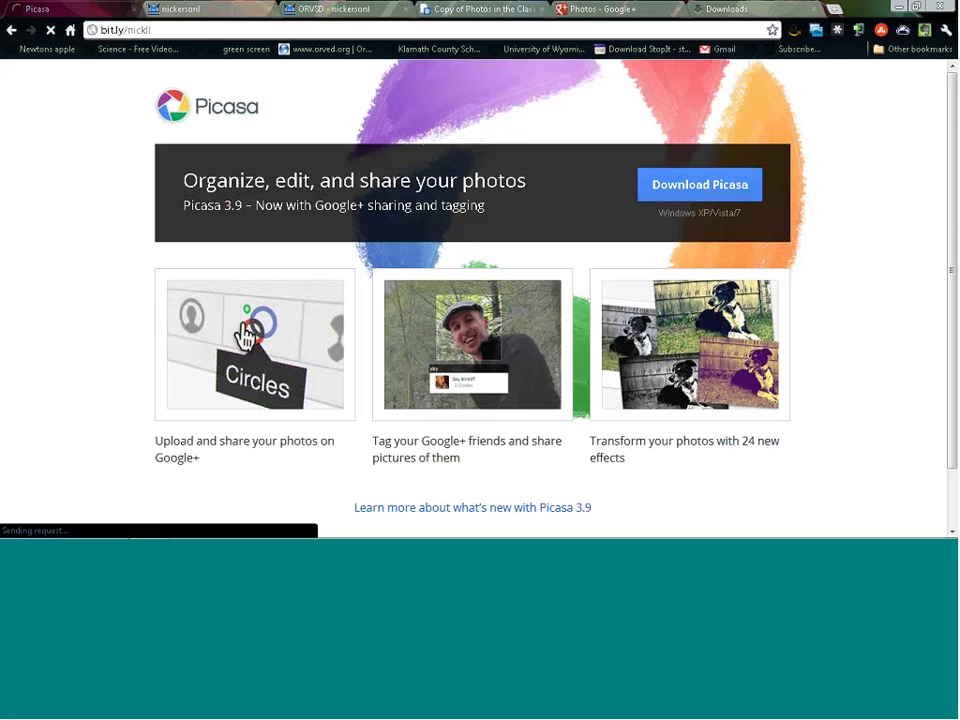
# Step: Look over the class website's home page and the ORVSD training page that are already open in other browser windows
pyautogui.click(198, 8)
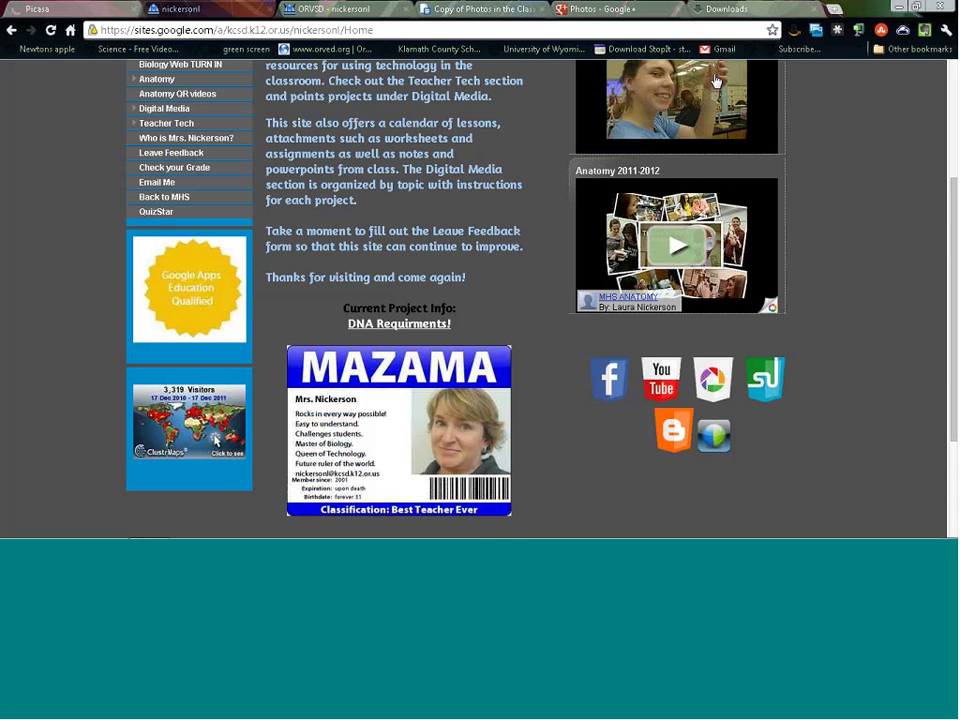
pyautogui.scroll(3, 715, 82)
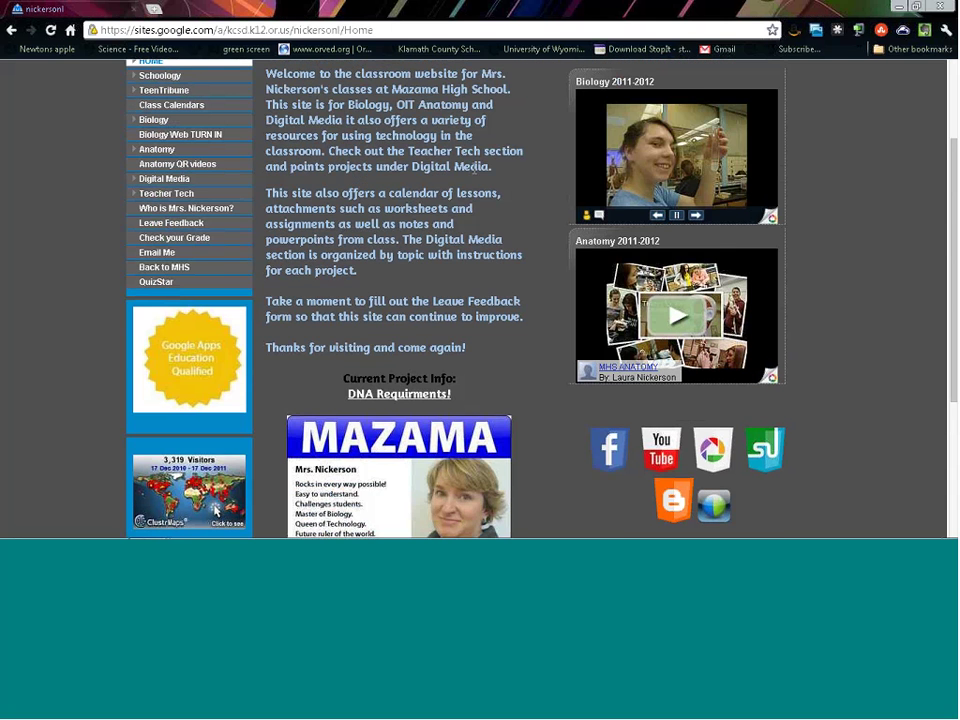
pyautogui.moveTo(146, 503)
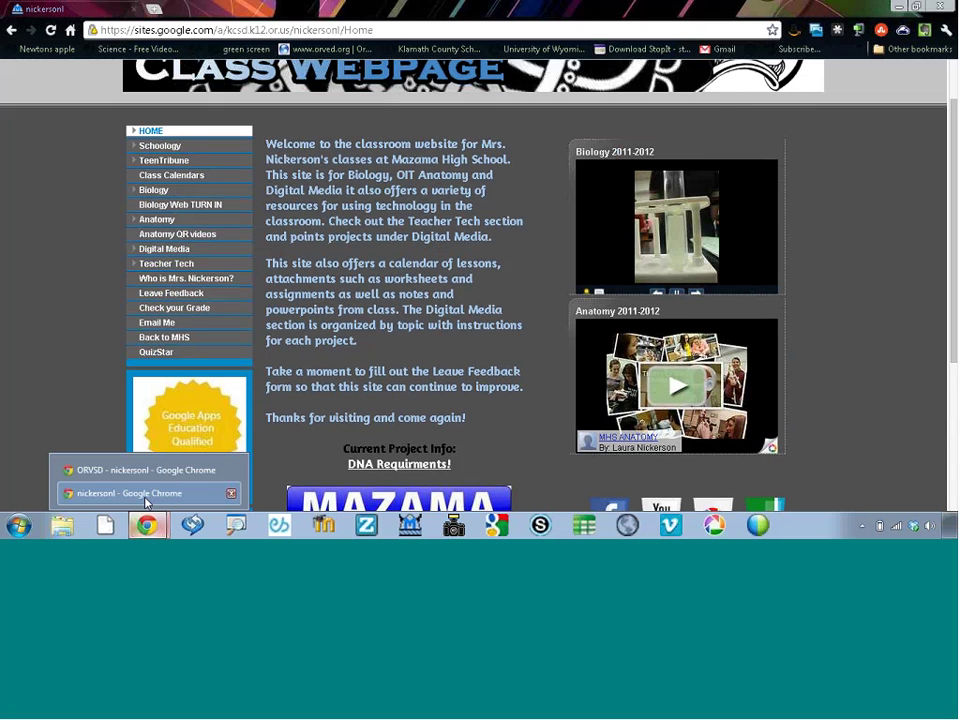
pyautogui.click(150, 470)
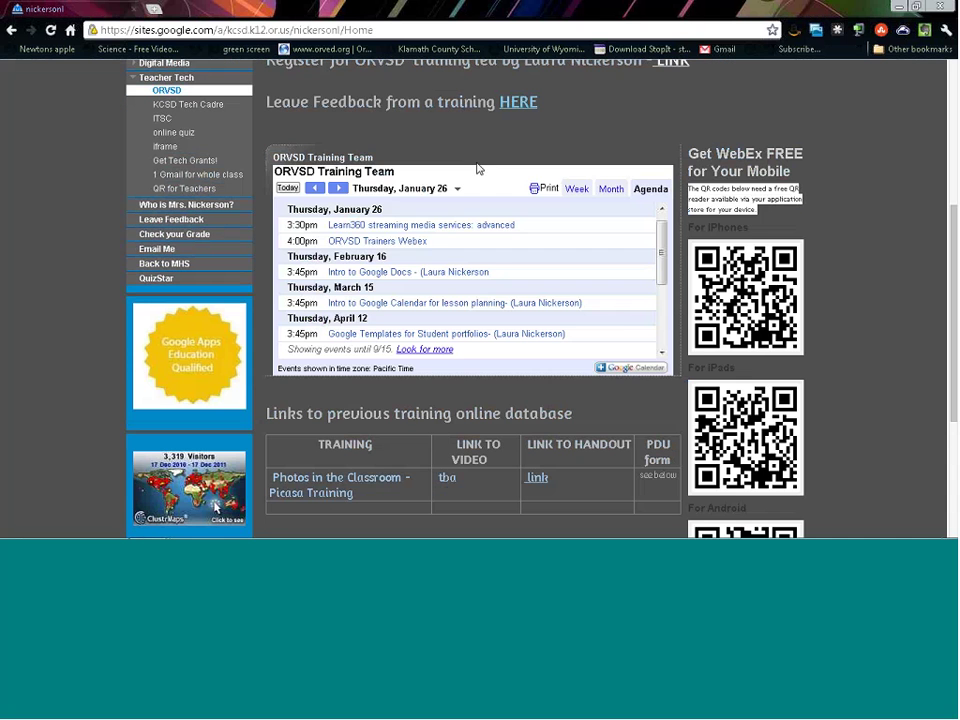
pyautogui.scroll(2, 478, 169)
pyautogui.scroll(3, 481, 170)
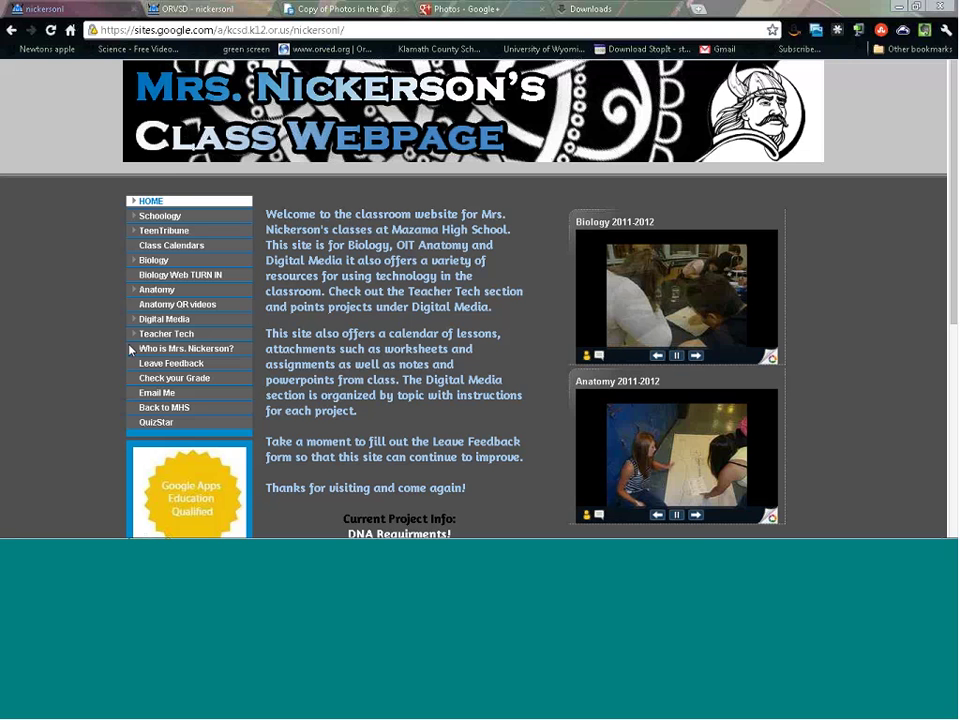
# Step: Expand Teacher Tech in the class website's navigation and open its ORVSD page
pyautogui.click(158, 336)
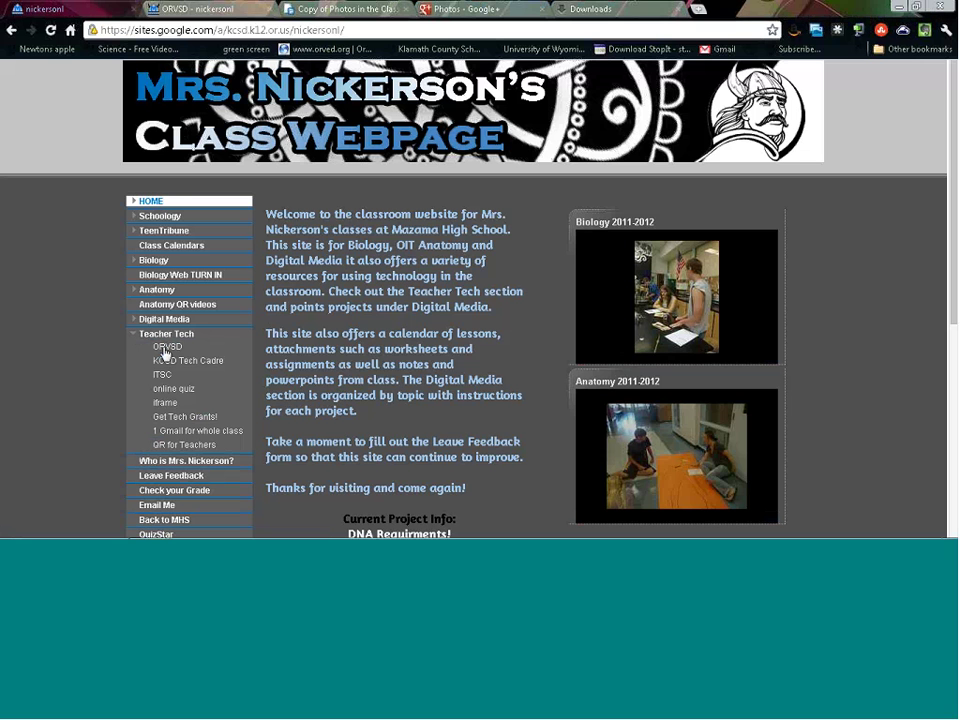
pyautogui.click(188, 360)
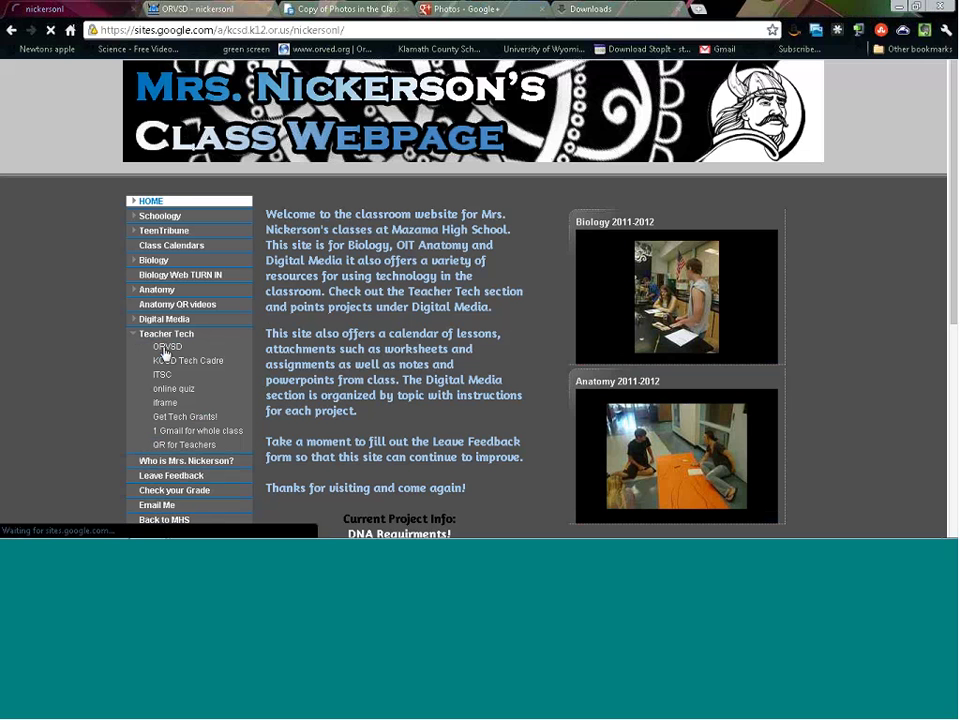
pyautogui.click(165, 350)
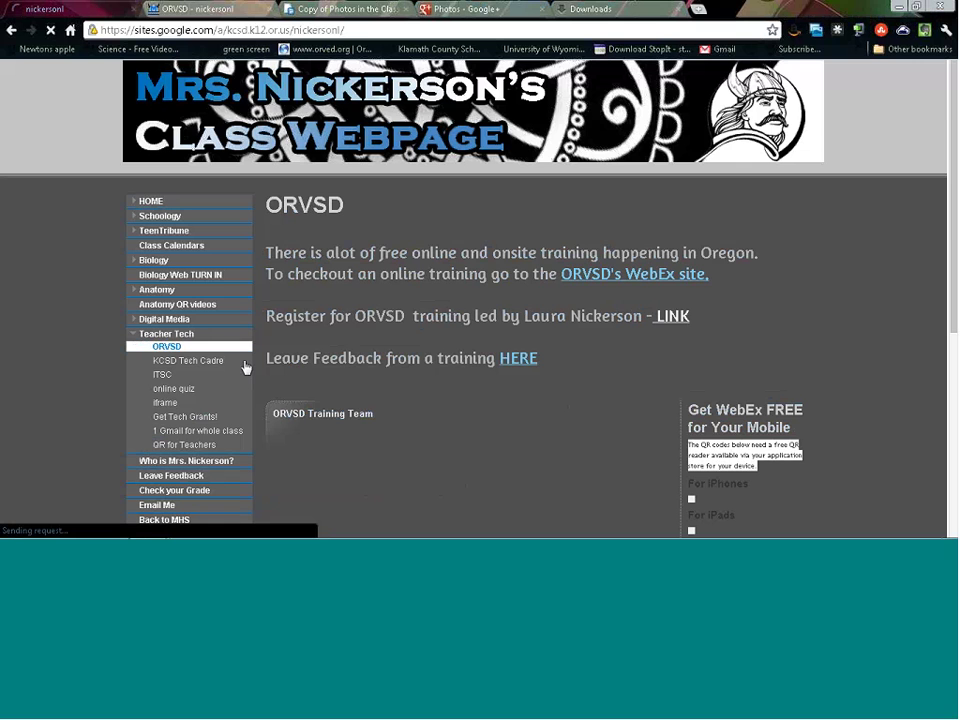
# Step: Review the ORVSD page's training calendar, previous training links and attachments, and open the Photos in the Classroom - Picasa handout
pyautogui.scroll(-1, 848, 293)
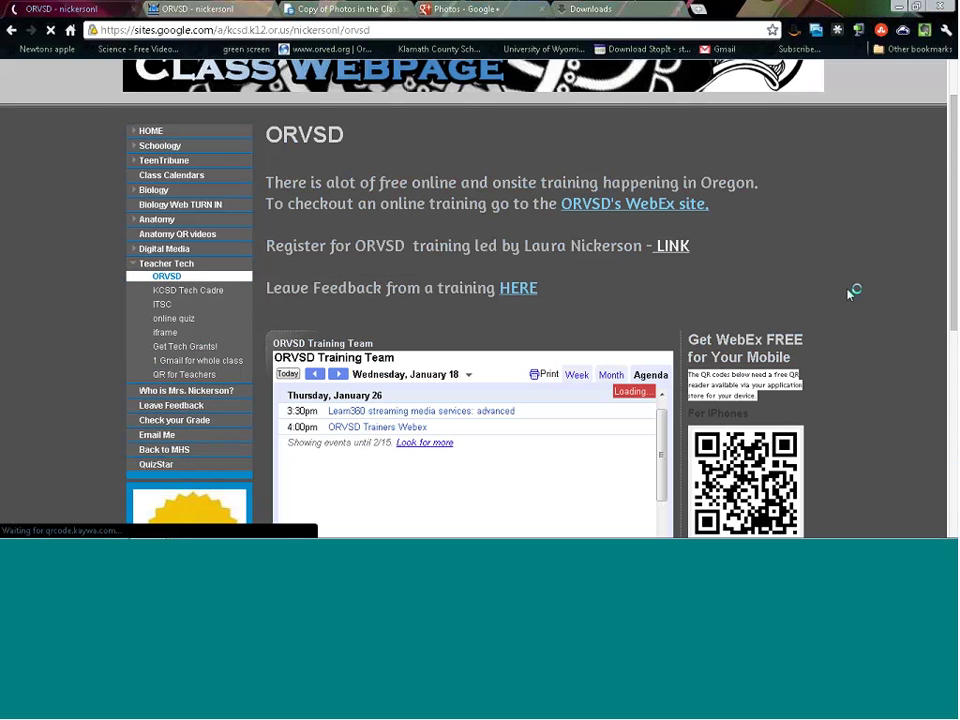
pyautogui.scroll(-1, 848, 293)
pyautogui.scroll(-1, 848, 293)
pyautogui.scroll(-1, 848, 293)
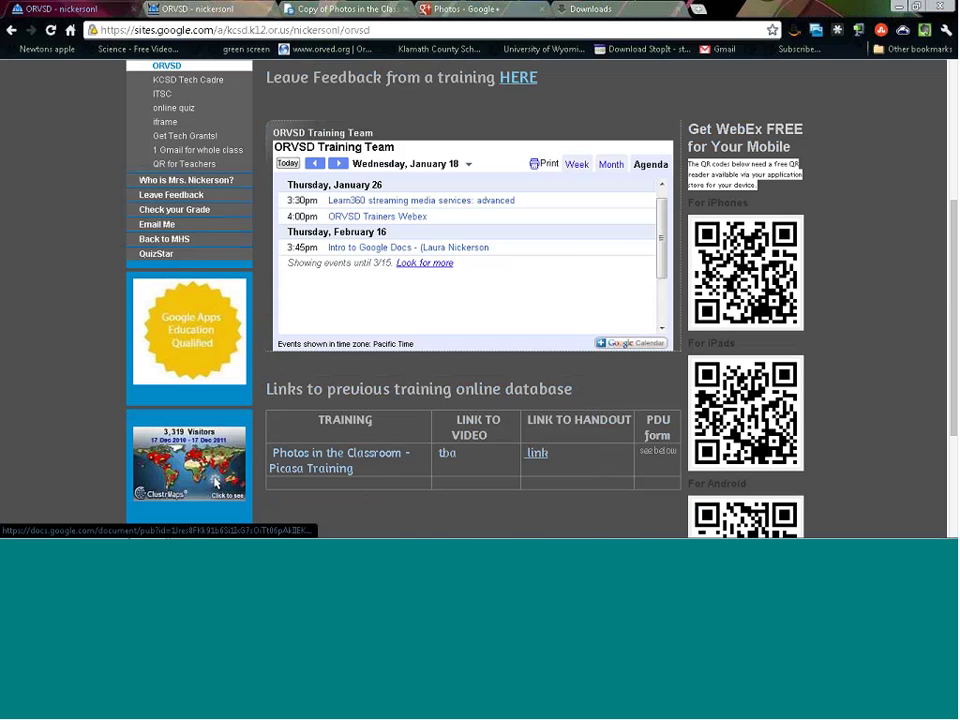
pyautogui.scroll(-3, 429, 451)
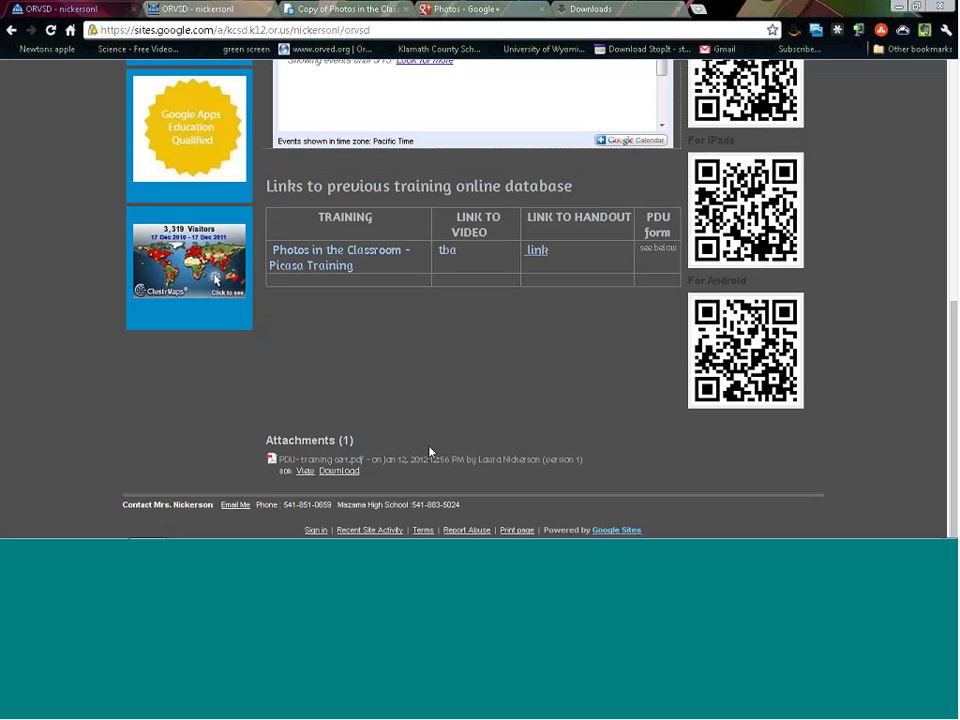
pyautogui.scroll(3, 542, 403)
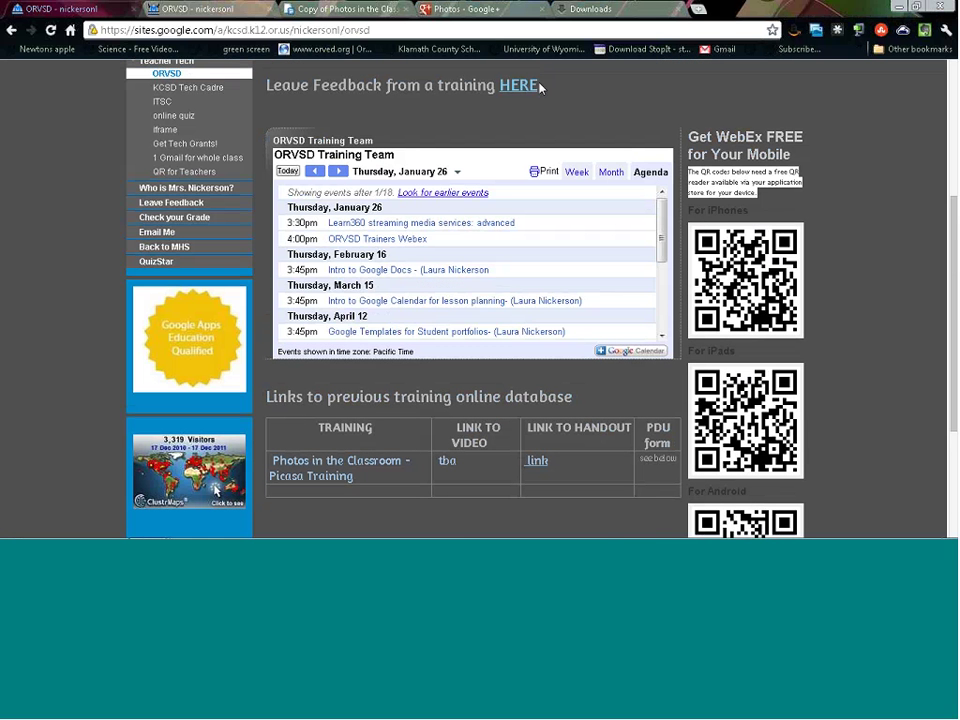
pyautogui.click(518, 86)
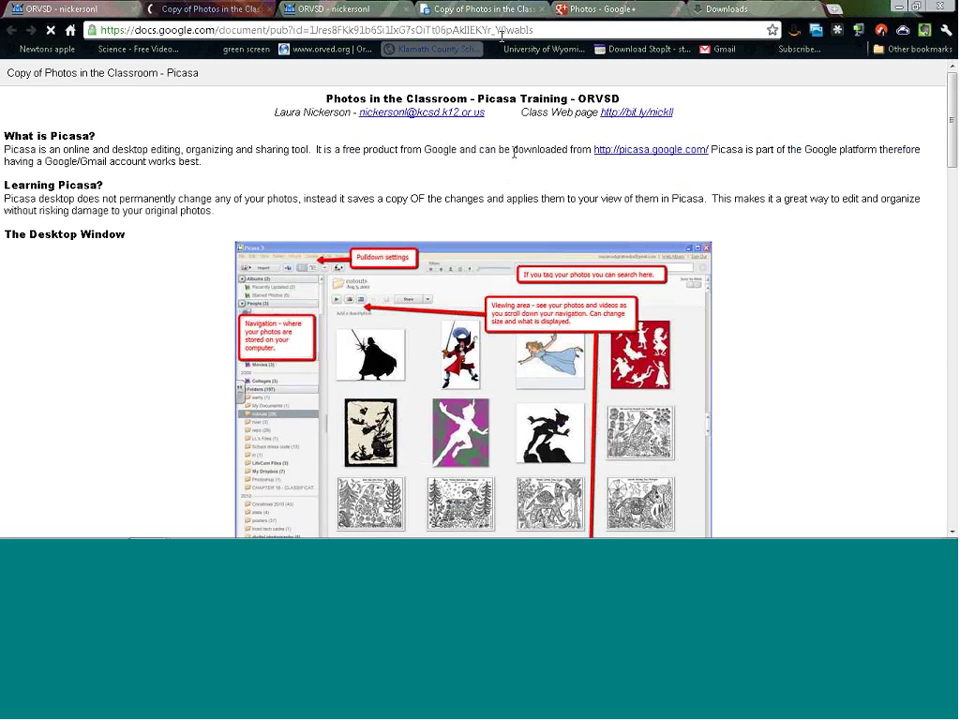
# Step: Clear the browser windows off the desktop and launch Picasa 3
pyautogui.click(899, 8)
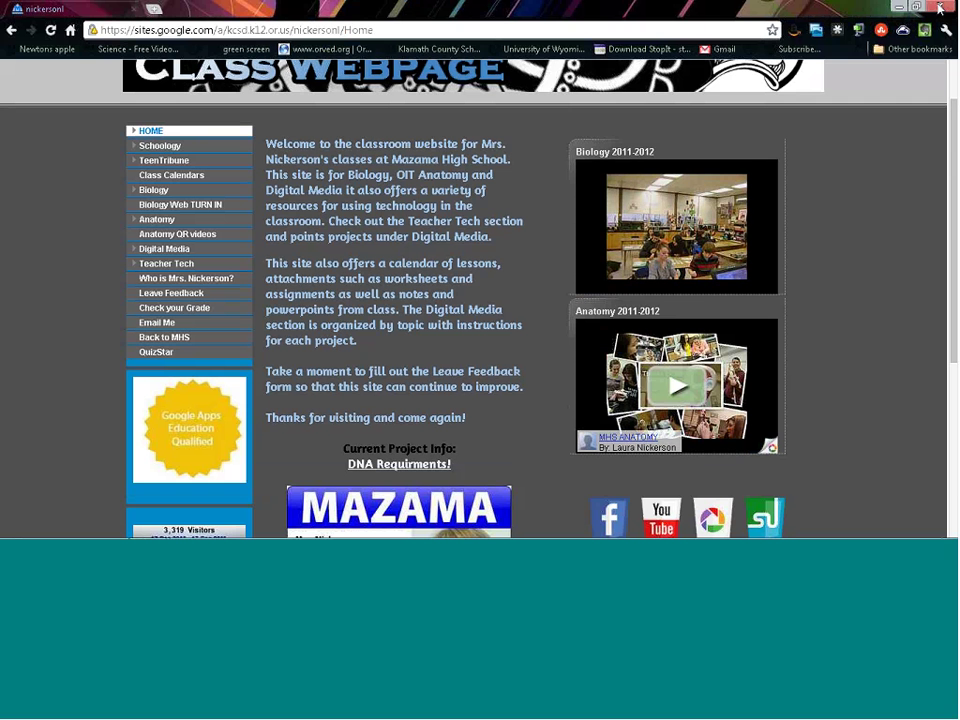
pyautogui.press('super+d')
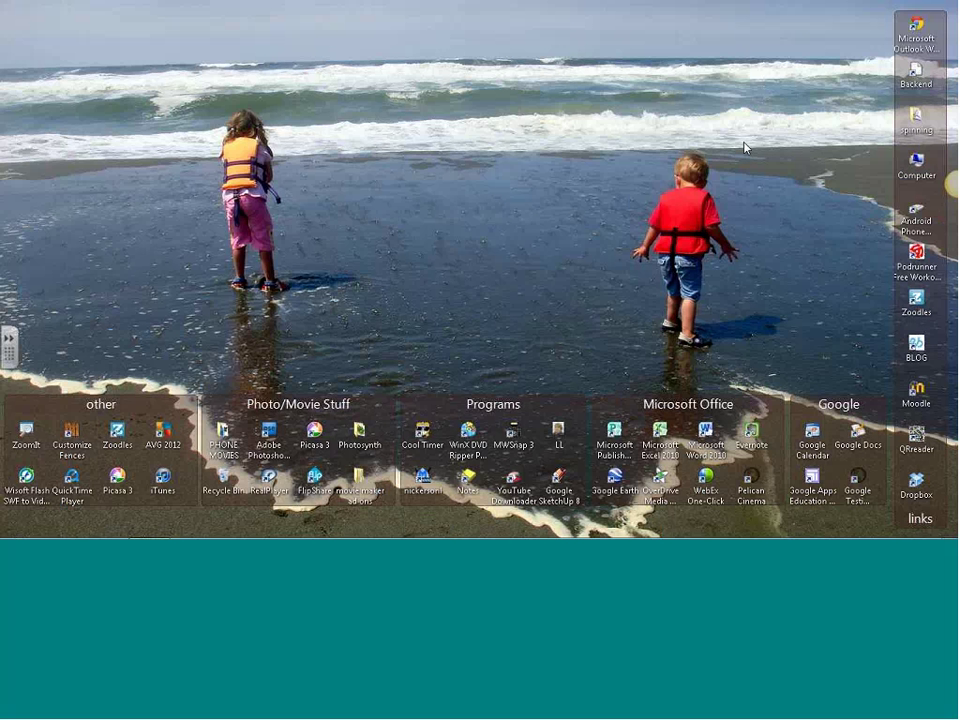
pyautogui.doubleClick(117, 478)
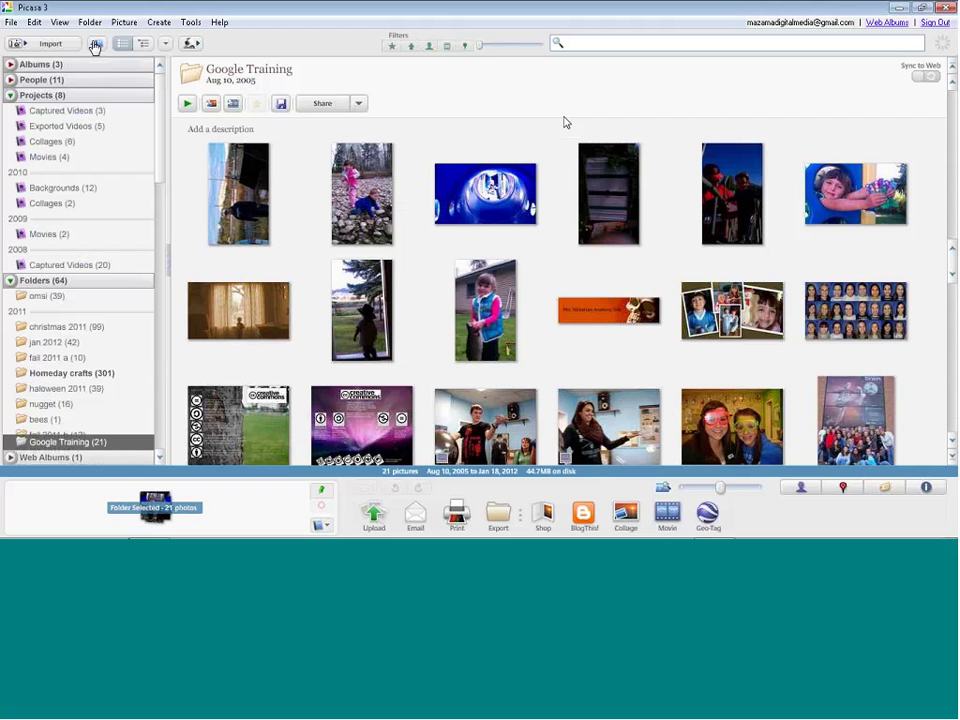
pyautogui.click(11, 22)
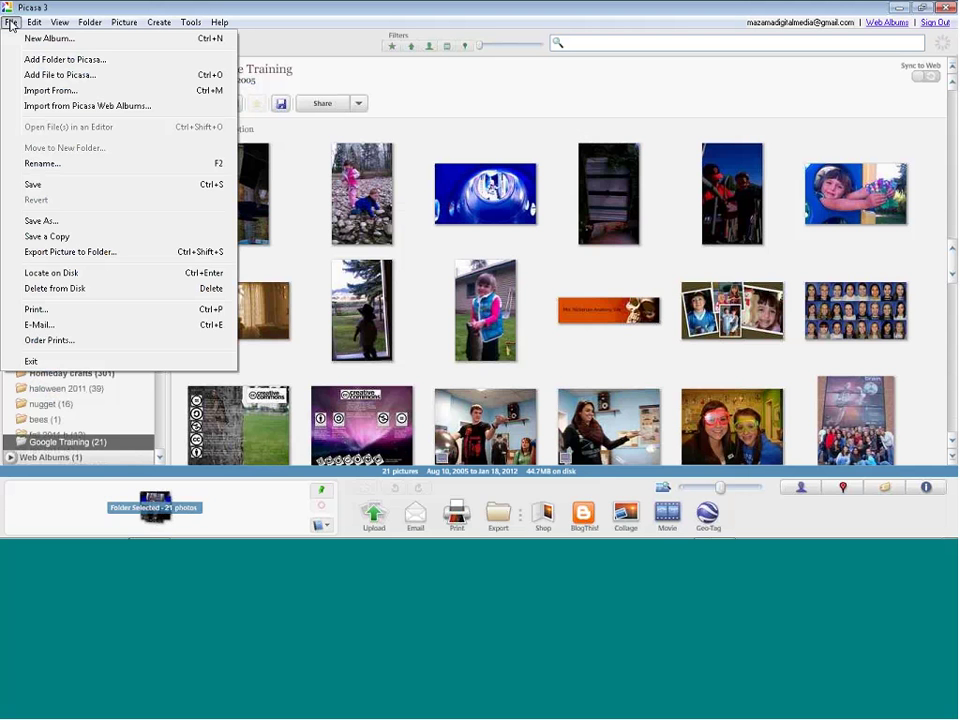
pyautogui.moveTo(89, 22)
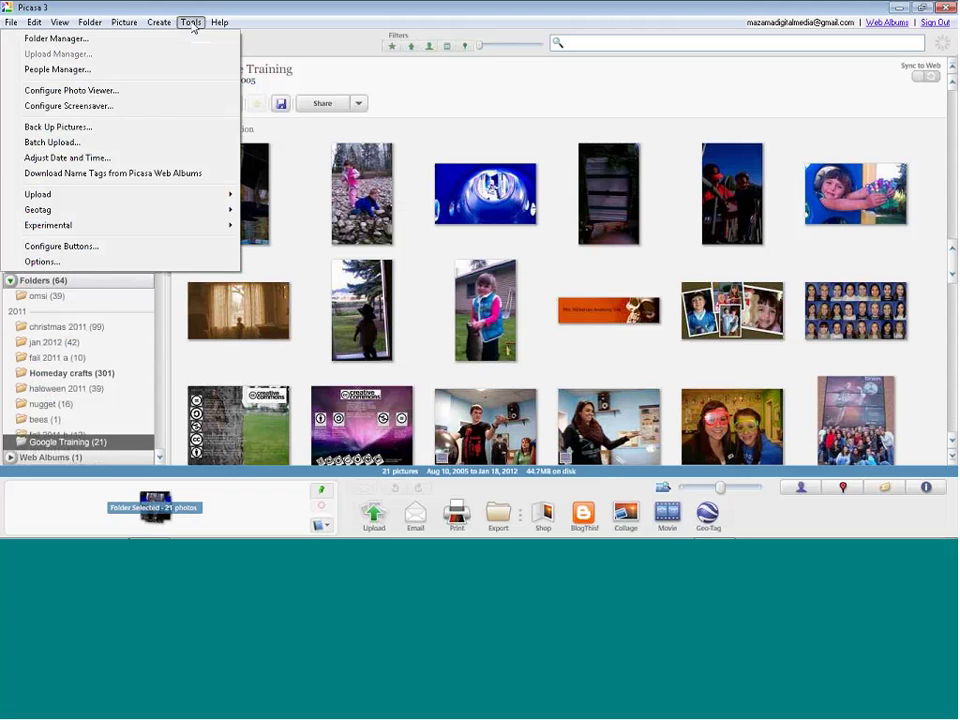
pyautogui.moveTo(159, 22)
pyautogui.moveTo(189, 29)
pyautogui.click(304, 47)
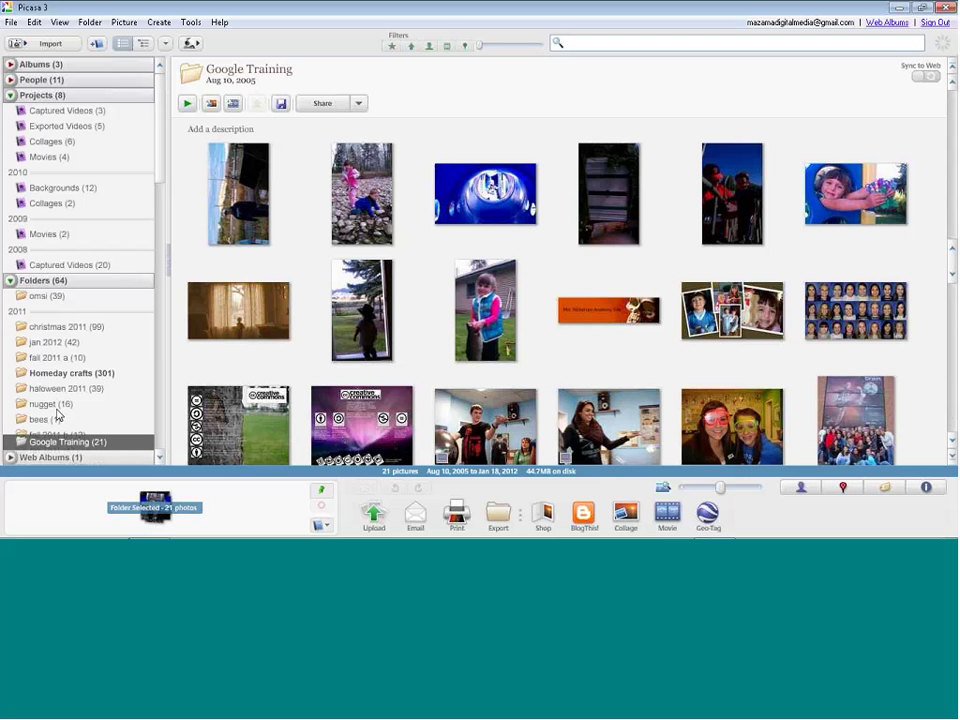
# Step: Check the People collection, collapse it again, and enlarge the photo thumbnails of the Google Training folder
pyautogui.click(40, 79)
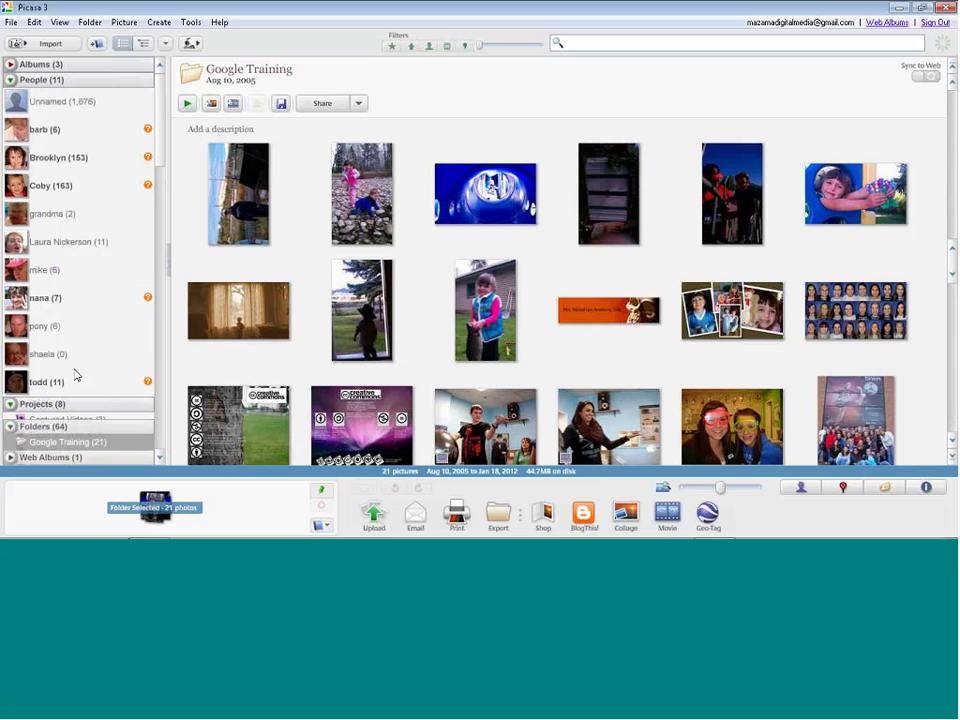
pyautogui.click(10, 80)
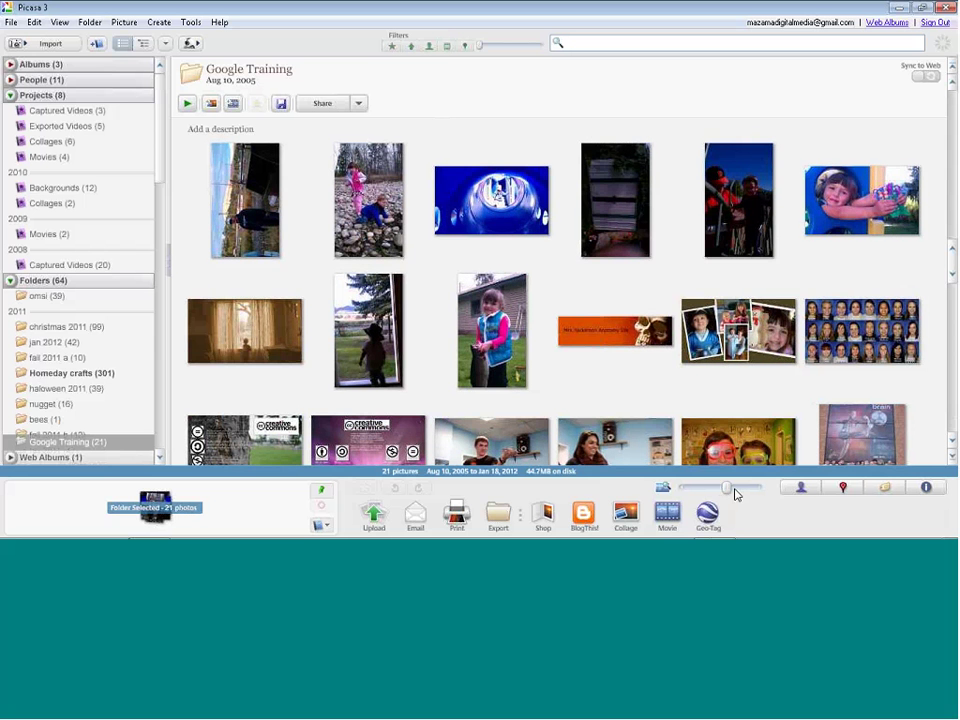
pyautogui.moveTo(721, 488); pyautogui.dragTo(746, 488)
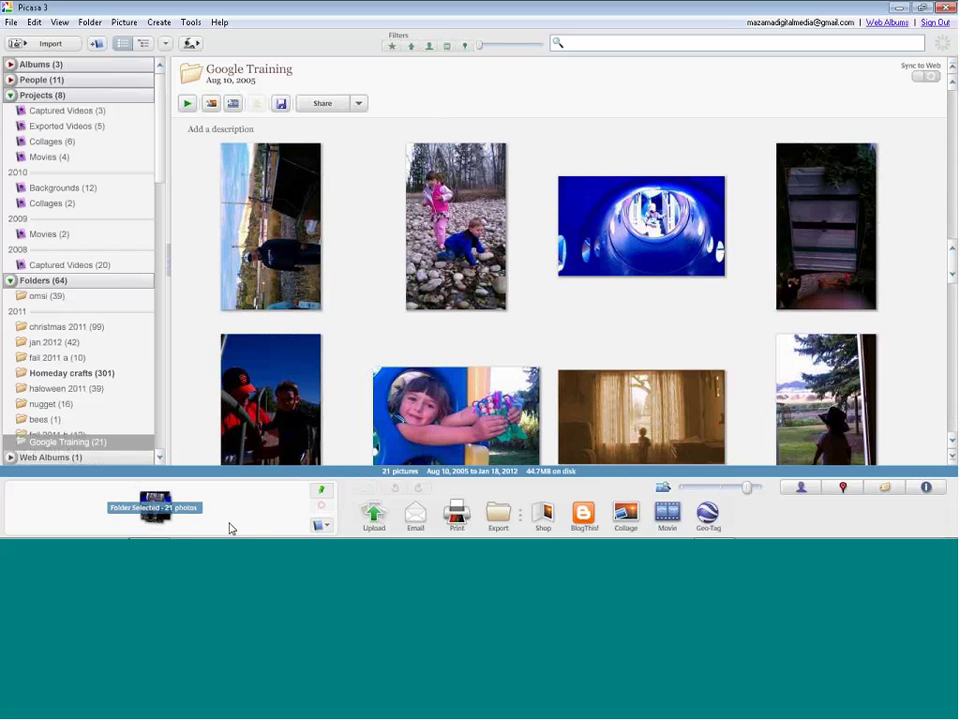
pyautogui.moveTo(408, 512)
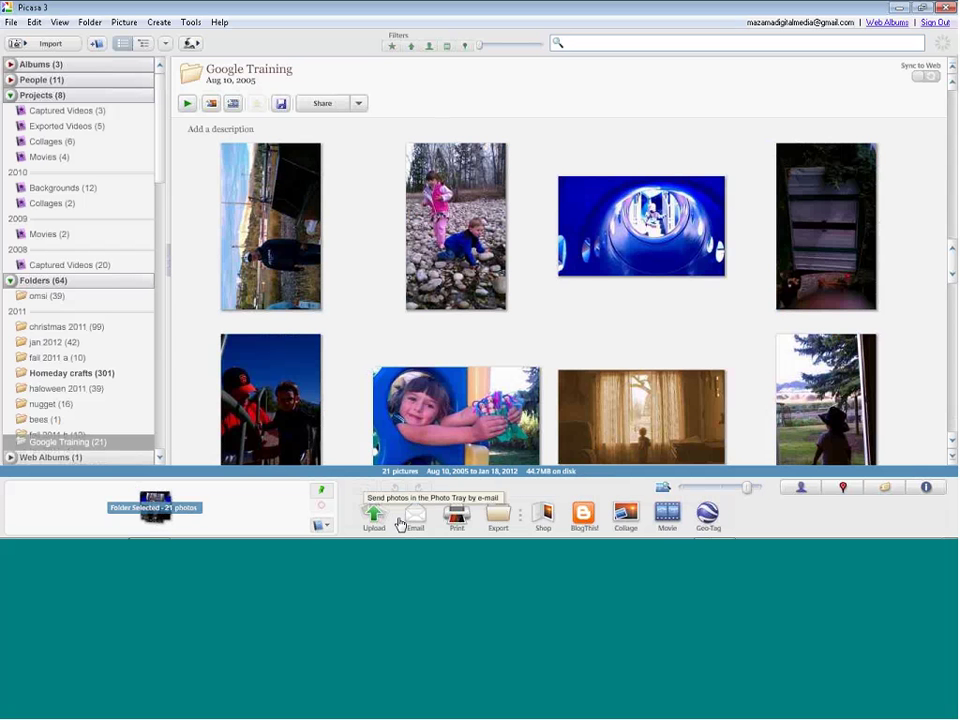
pyautogui.click(587, 517)
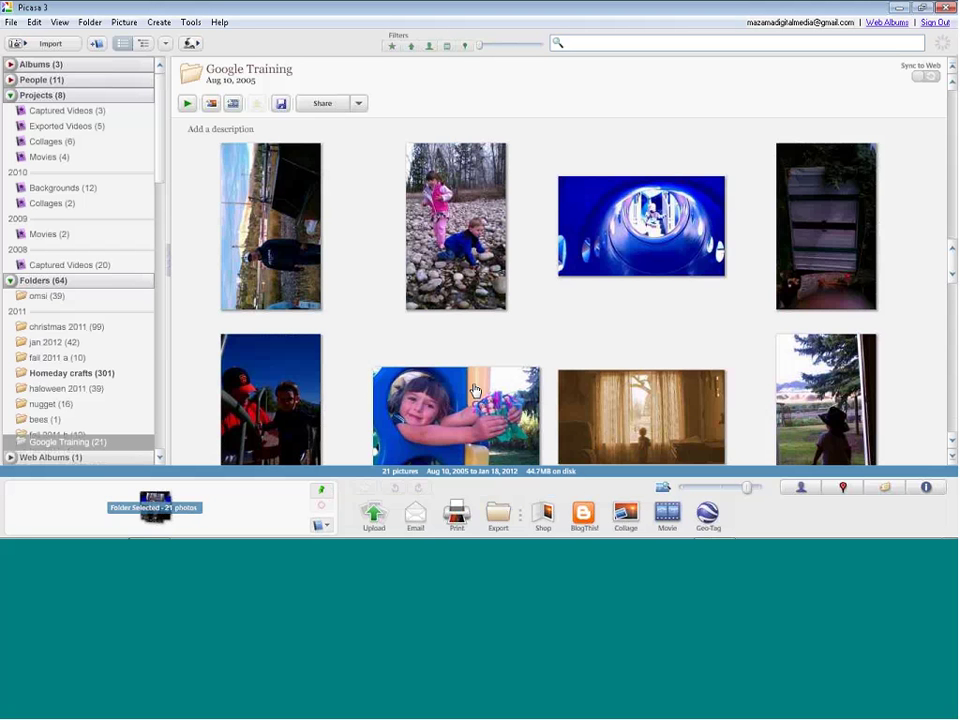
# Step: Open the Folder Manager and collapse My Pictures in the folder list
pyautogui.click(191, 23)
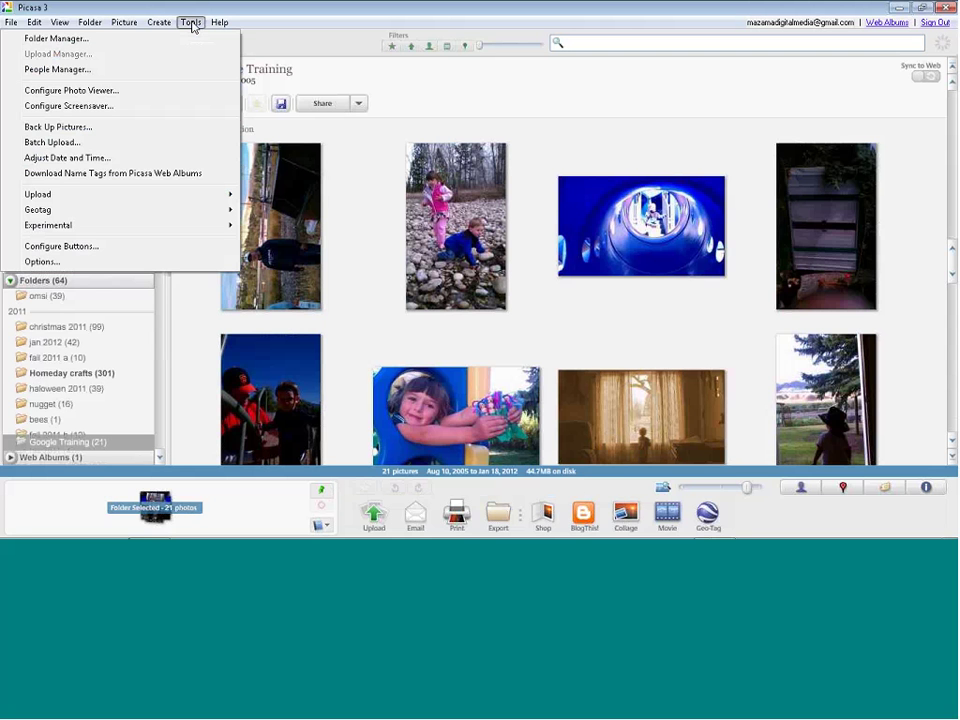
pyautogui.click(70, 40)
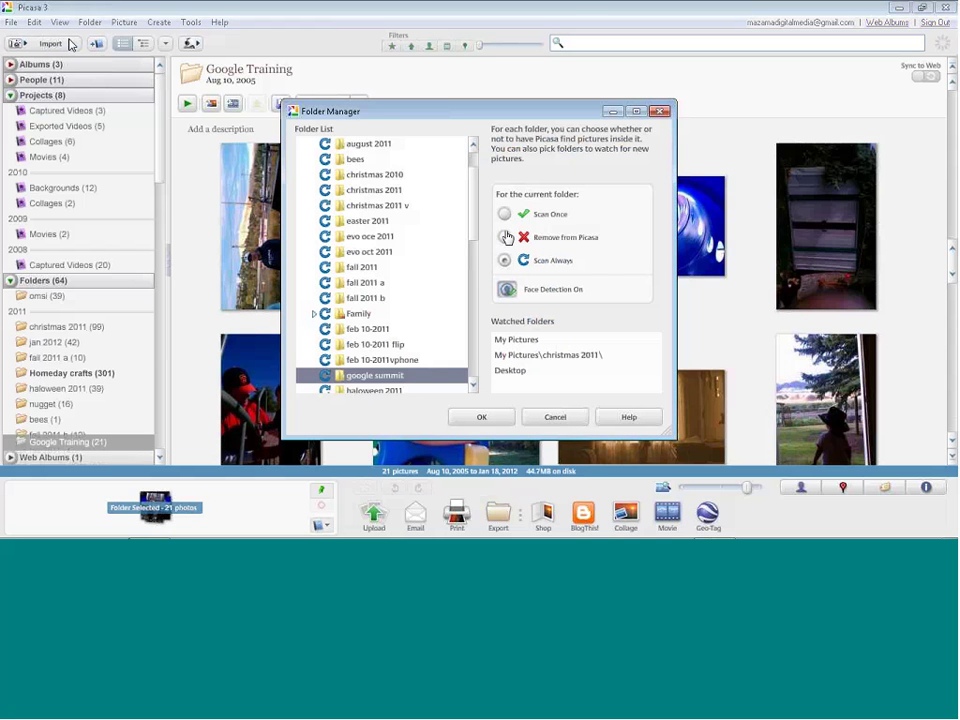
pyautogui.scroll(1, 376, 157)
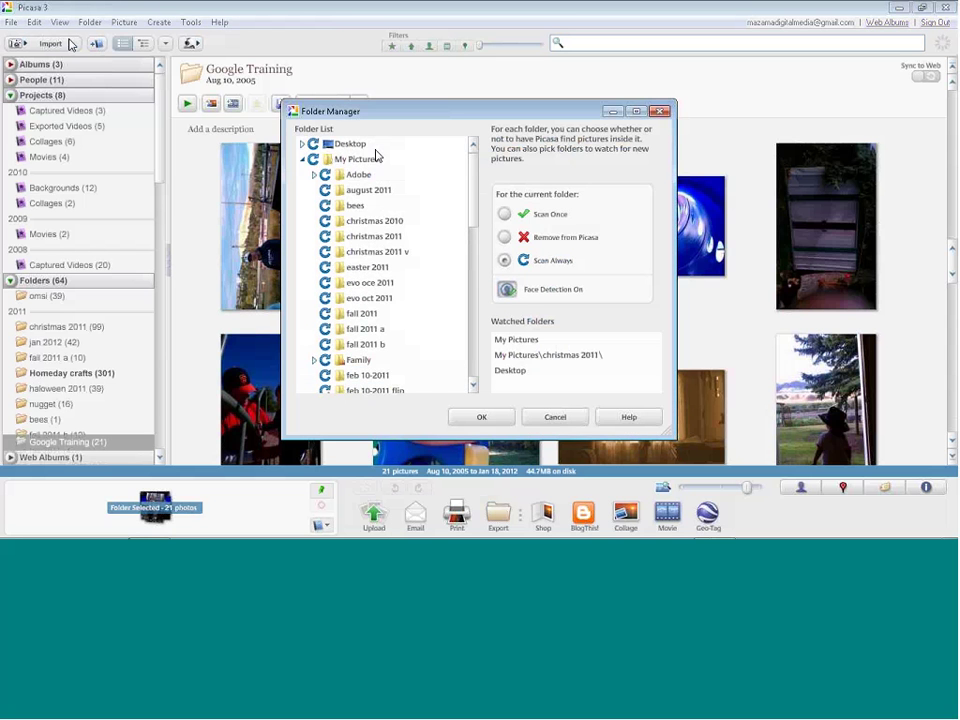
pyautogui.doubleClick(376, 157)
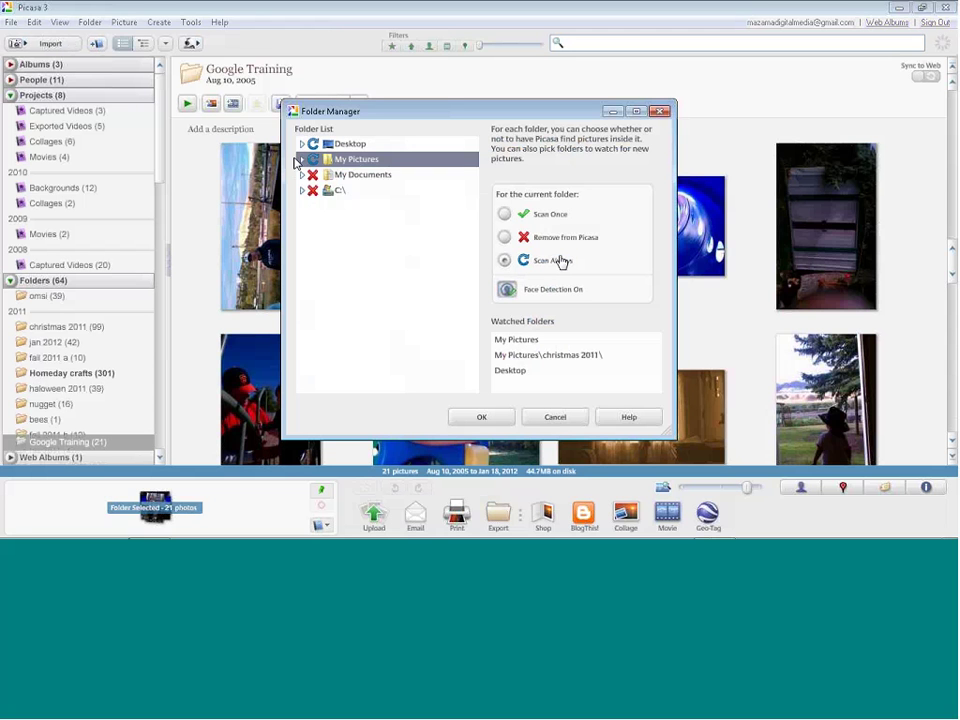
# Step: For the v folder on the C:\ drive, try Scan Once and Scan Always, return it to Remove from Picasa, and close the Folder Manager
pyautogui.click(303, 191)
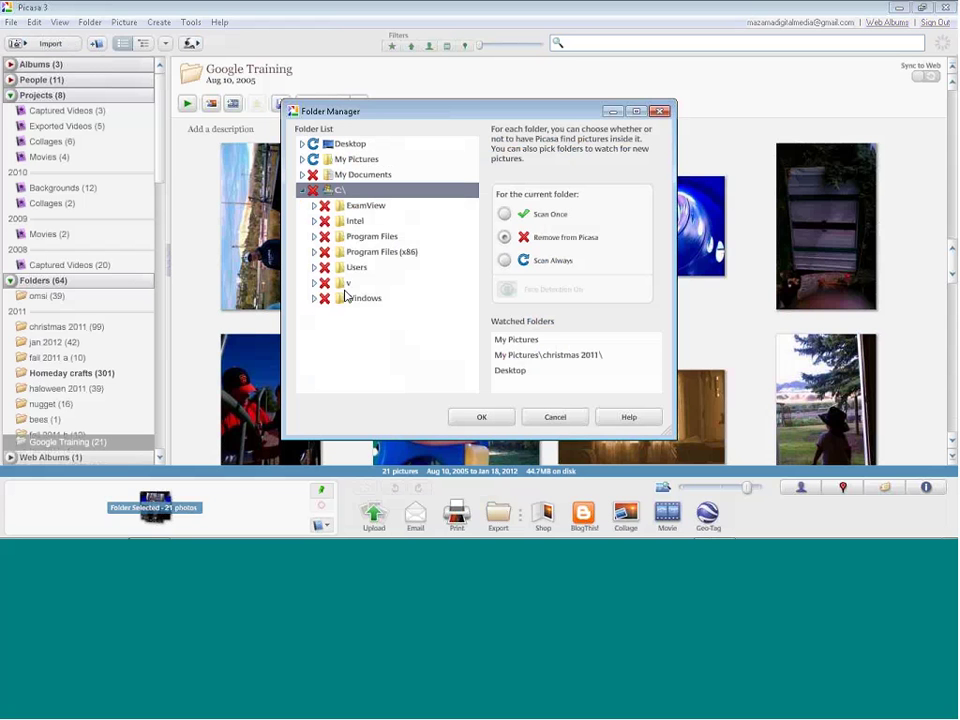
pyautogui.click(342, 284)
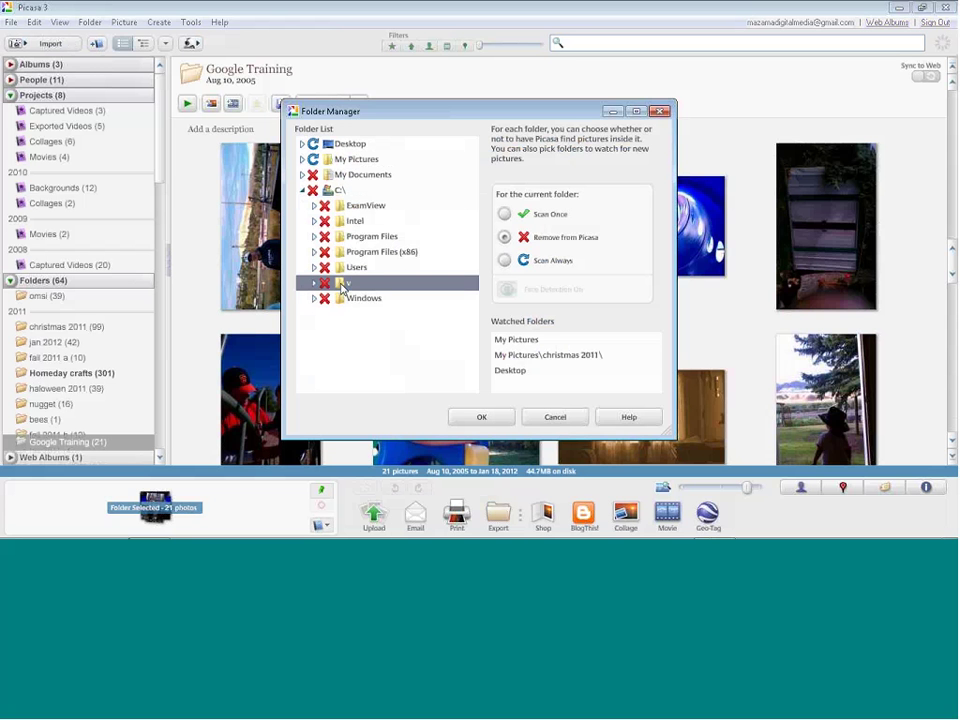
pyautogui.click(505, 214)
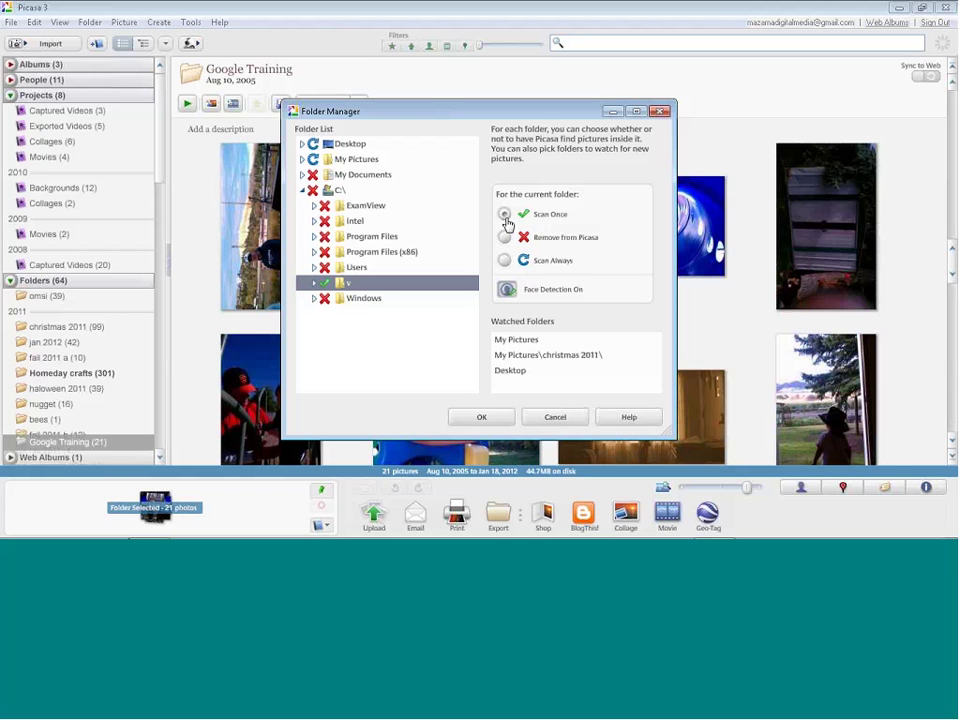
pyautogui.click(505, 261)
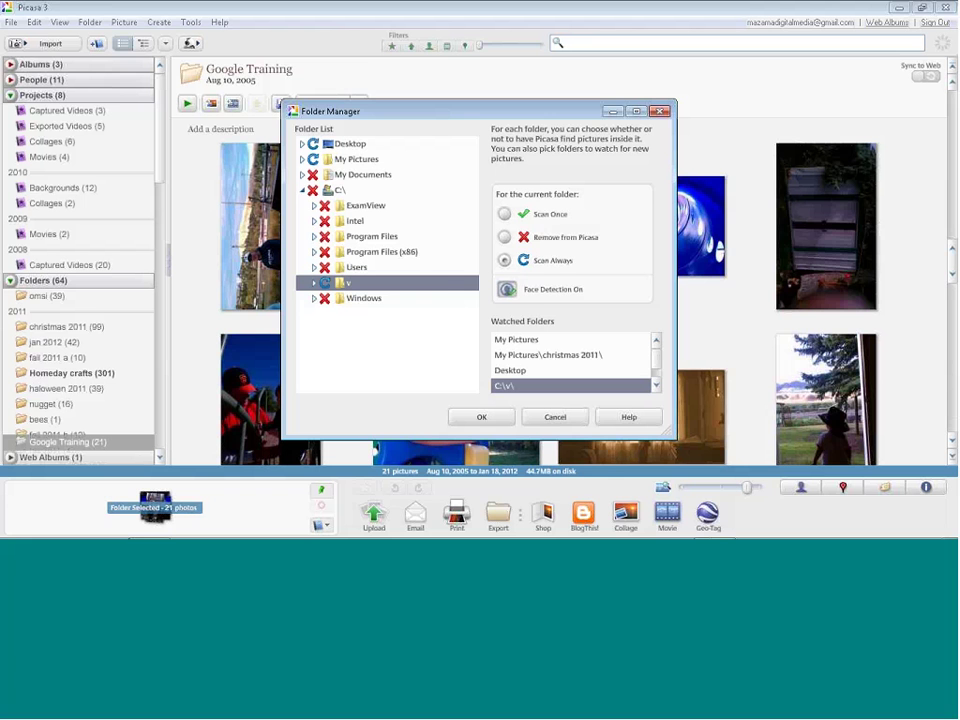
pyautogui.click(504, 238)
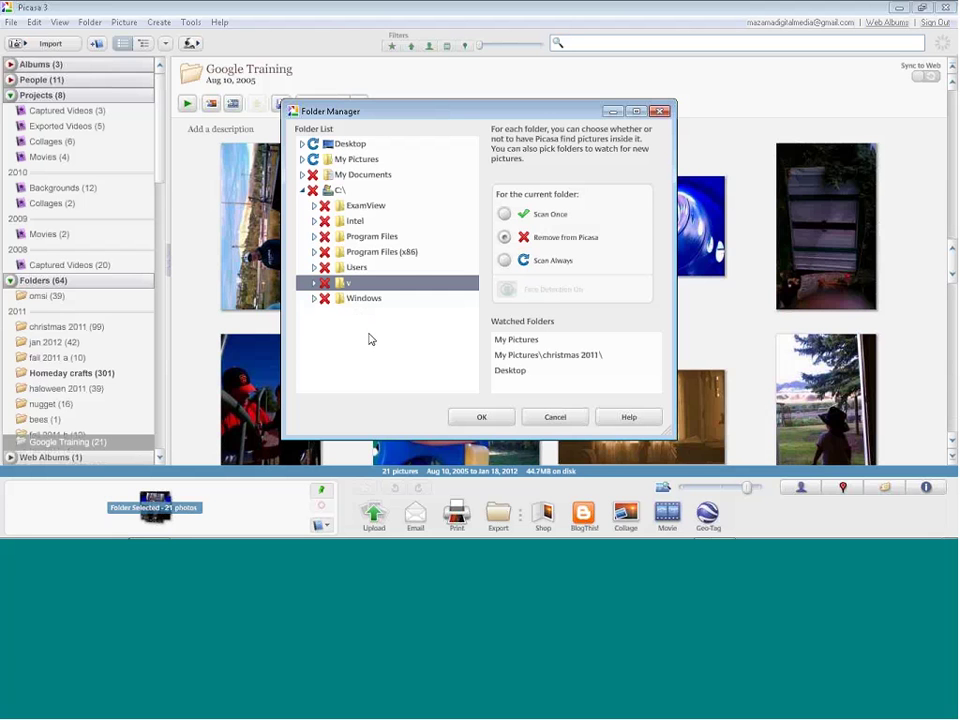
pyautogui.click(484, 421)
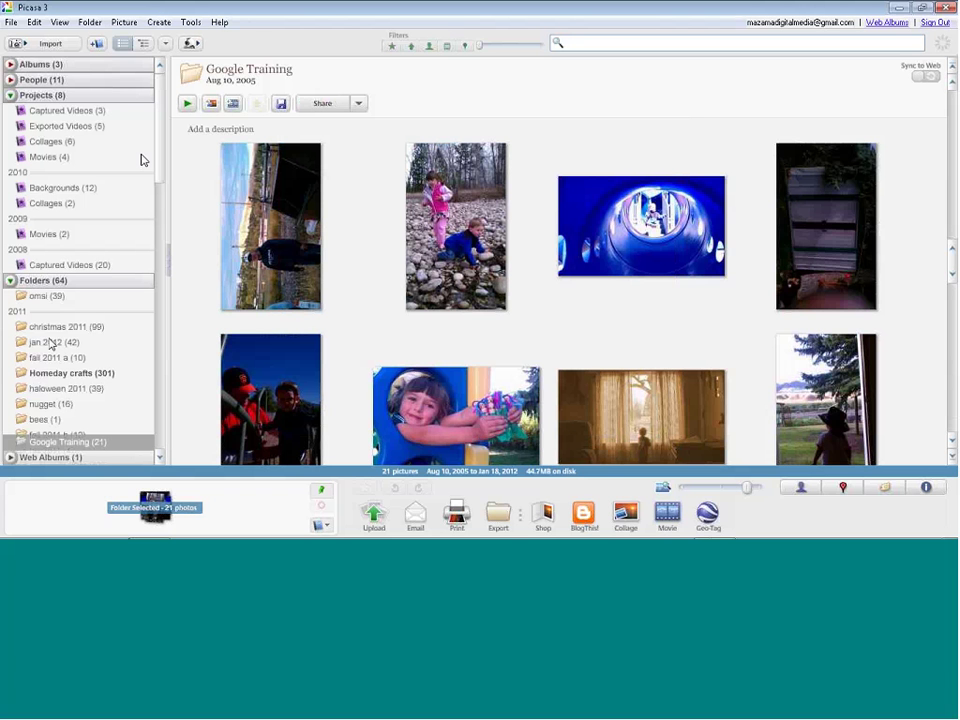
# Step: Check the Albums collection, collapse it again, and show the Captured Videos folder under Projects
pyautogui.click(11, 64)
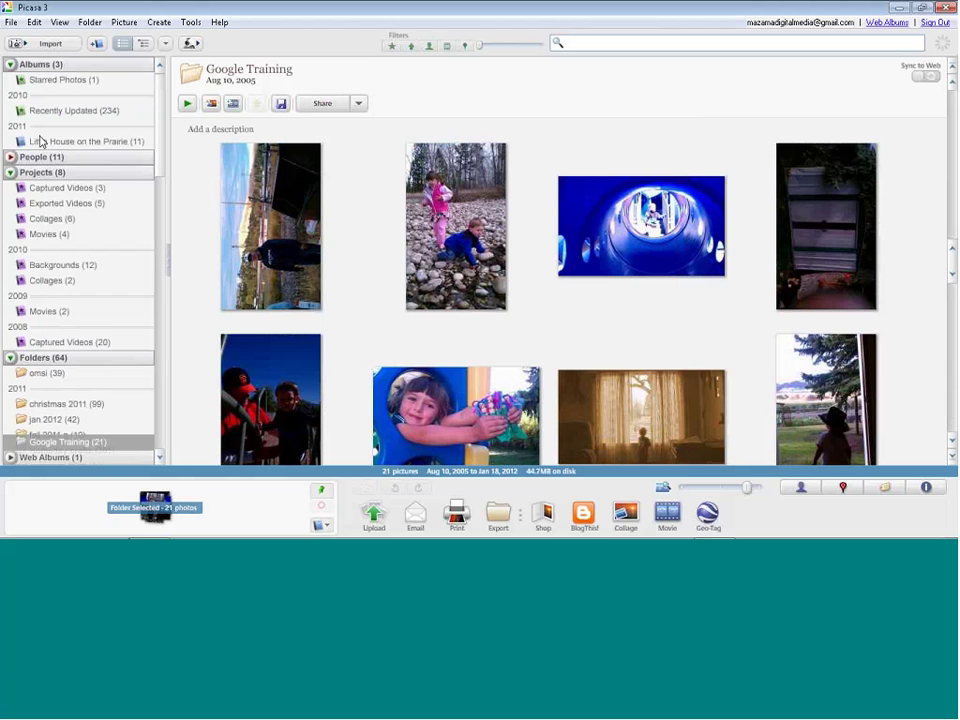
pyautogui.click(91, 112)
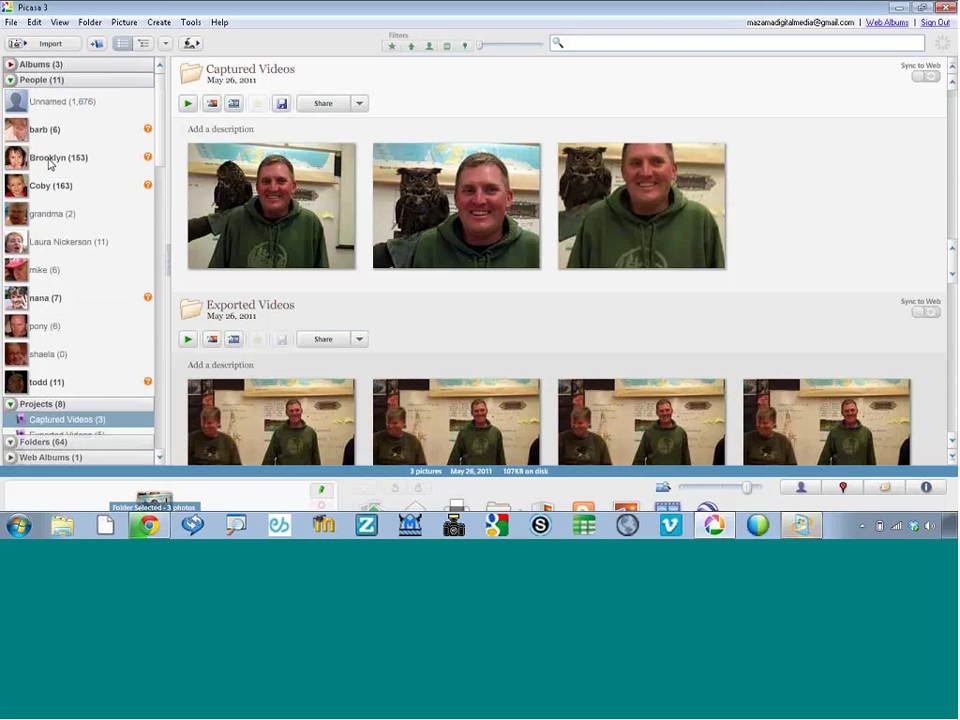
# Step: Examine the confirmed and suggested face matches in the second named person's People album, and collapse the People collection
pyautogui.click(49, 160)
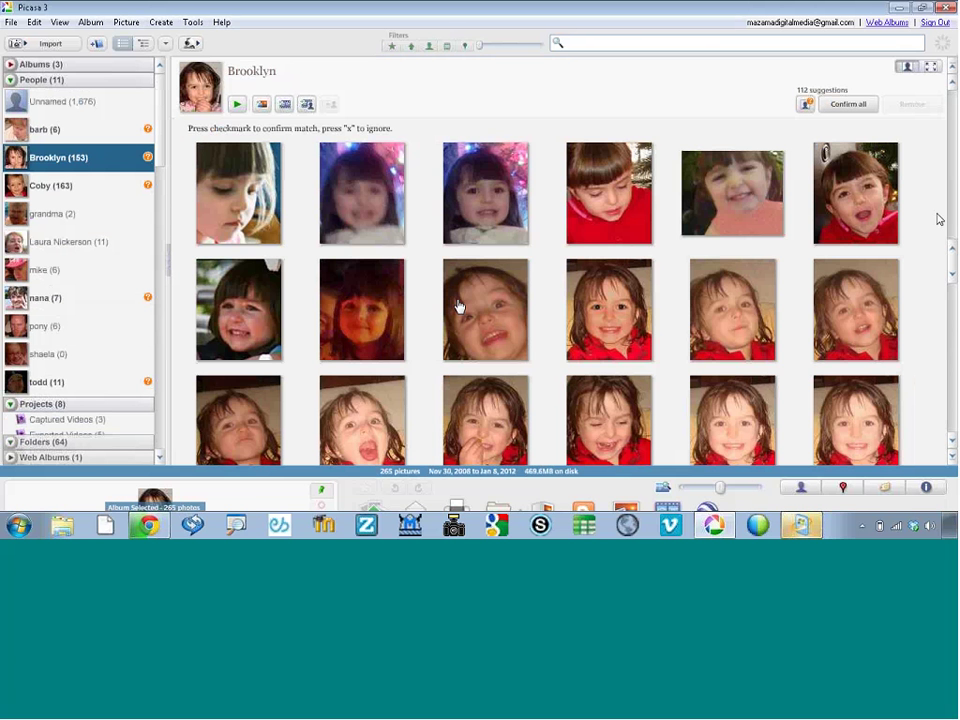
pyautogui.scroll(-1, 953, 284)
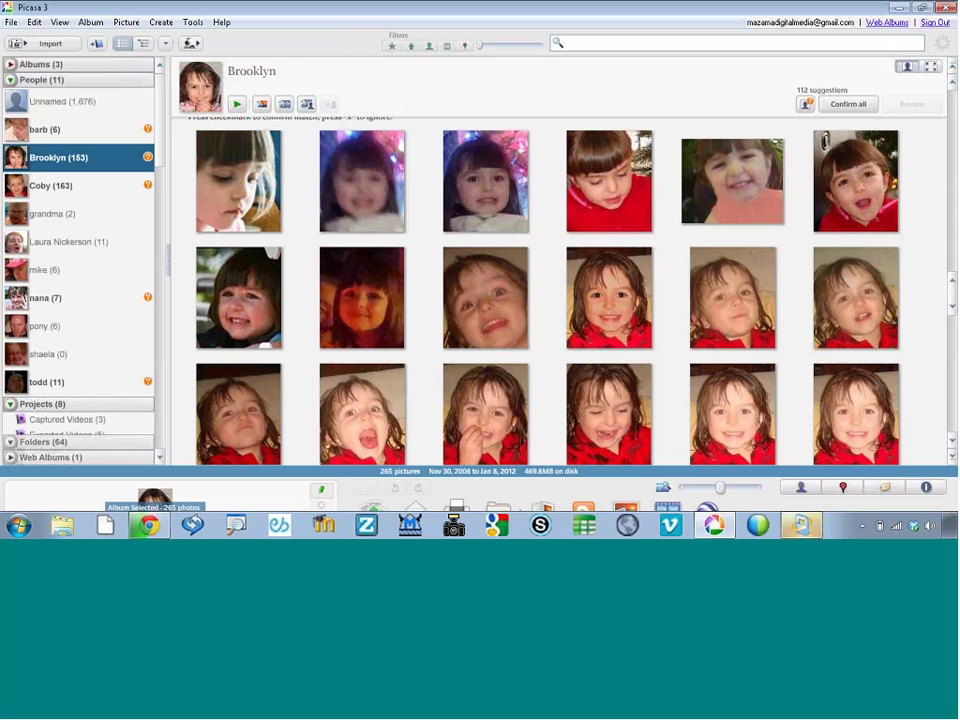
pyautogui.scroll(-5, 560, 290)
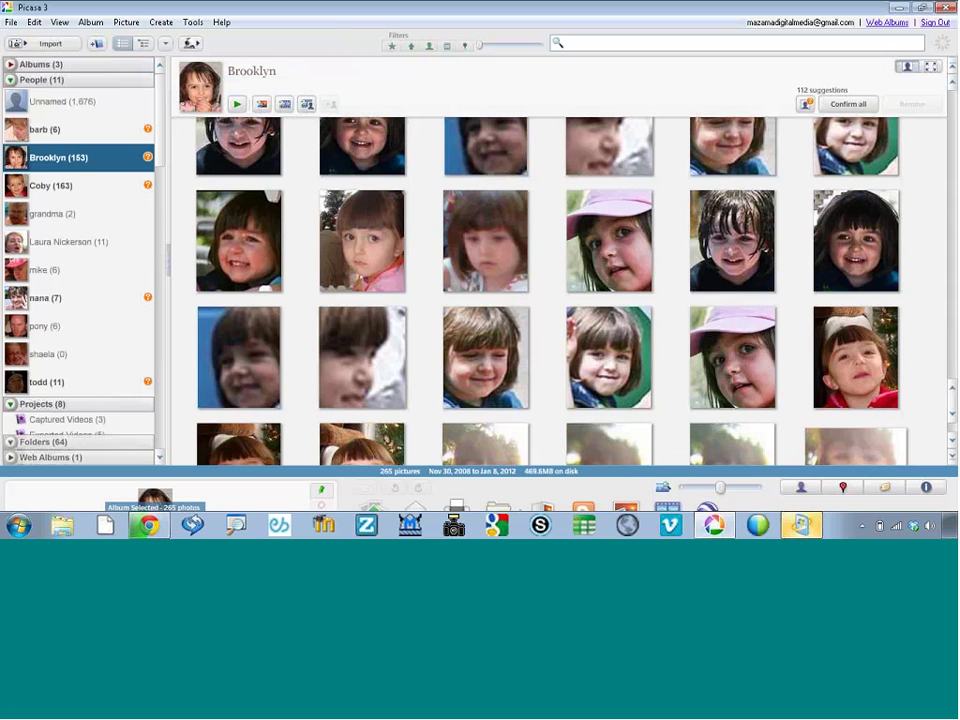
pyautogui.scroll(-5, 560, 290)
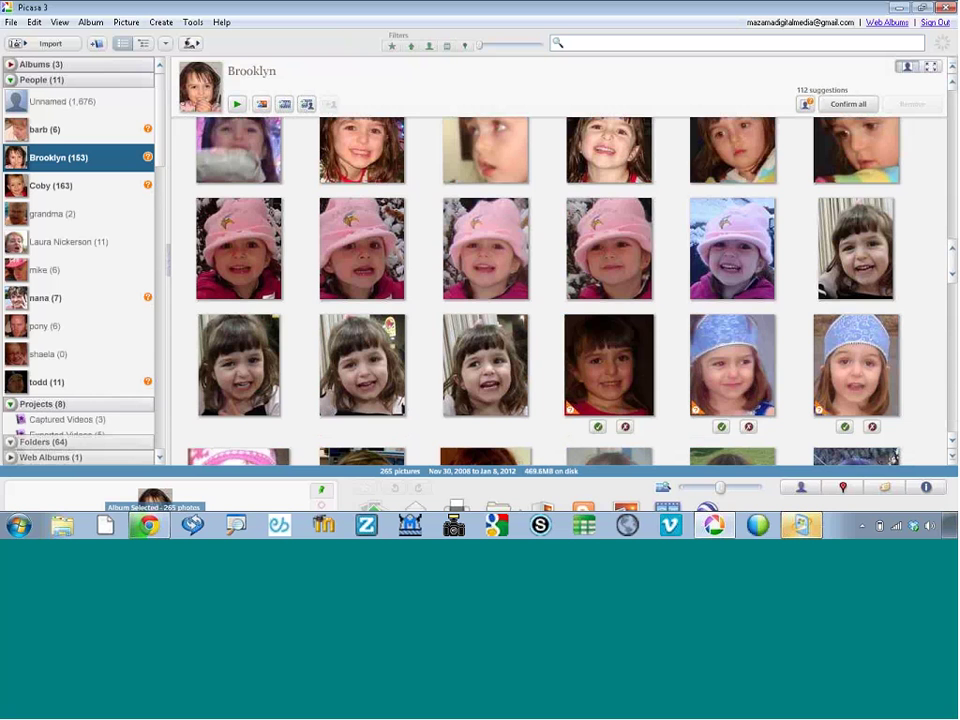
pyautogui.scroll(-2, 560, 290)
pyautogui.scroll(-3, 560, 290)
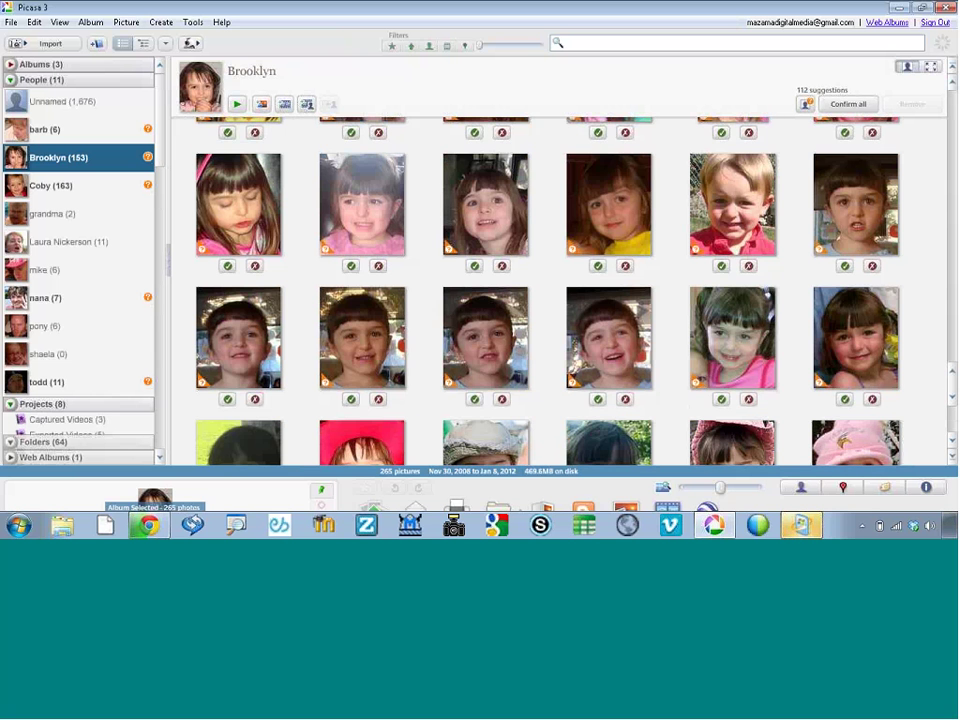
pyautogui.scroll(-5, 484, 250)
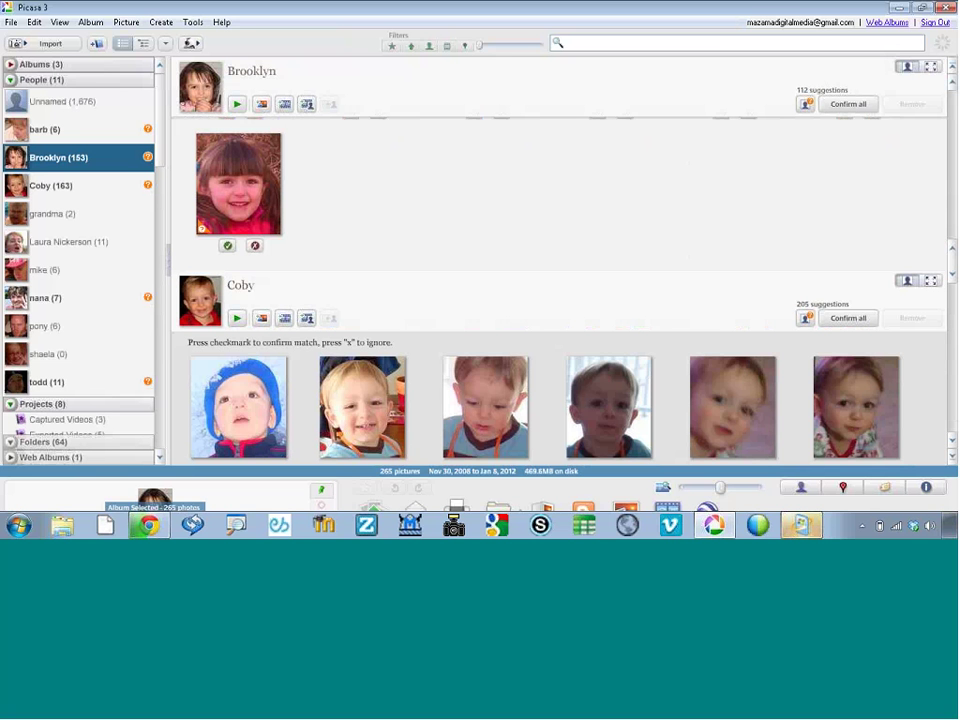
pyautogui.click(10, 80)
# Step: View the Exported Videos folder under Projects and collapse the Projects collection
pyautogui.click(42, 125)
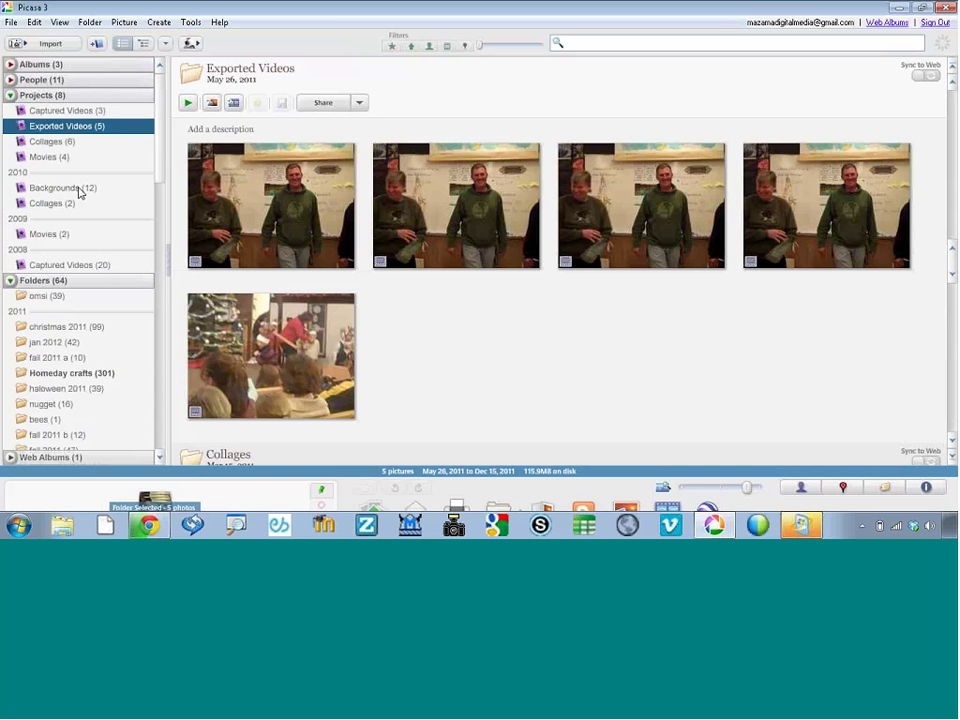
pyautogui.click(11, 98)
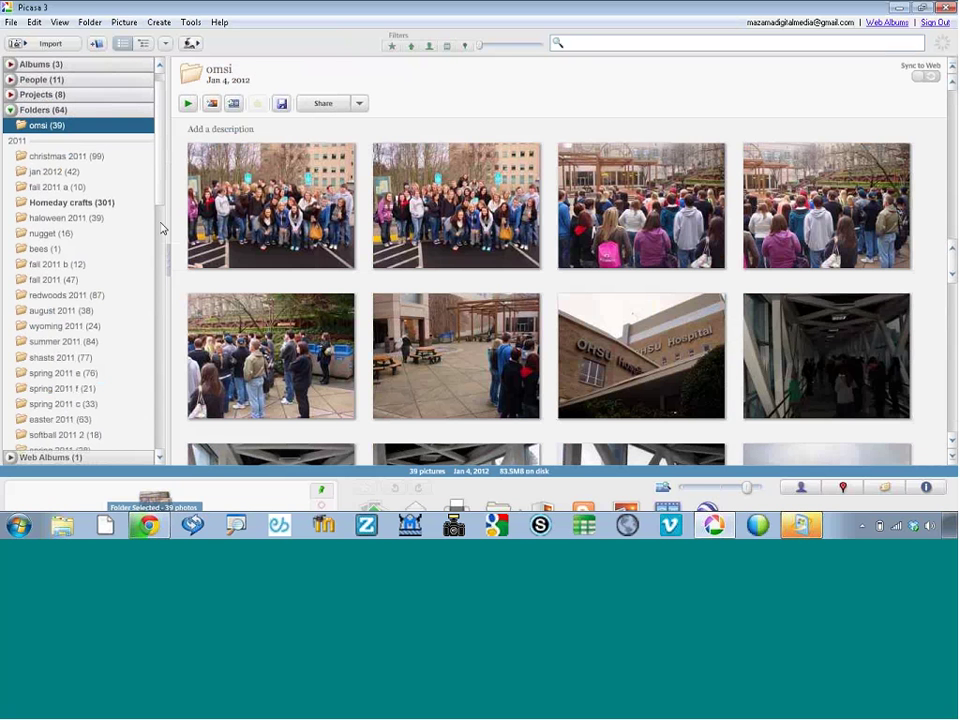
# Step: Look through the Folders list down to its oldest entries and collapse the Folders collection
pyautogui.moveTo(157, 147); pyautogui.dragTo(157, 421)
pyautogui.scroll(-1, 17, 433)
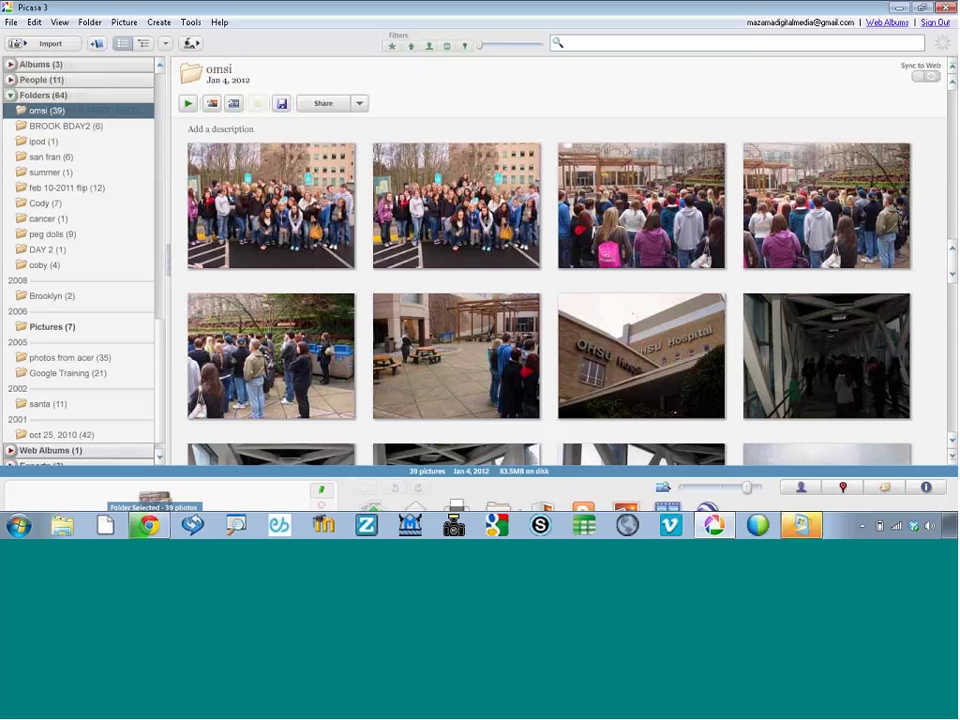
pyautogui.click(13, 112)
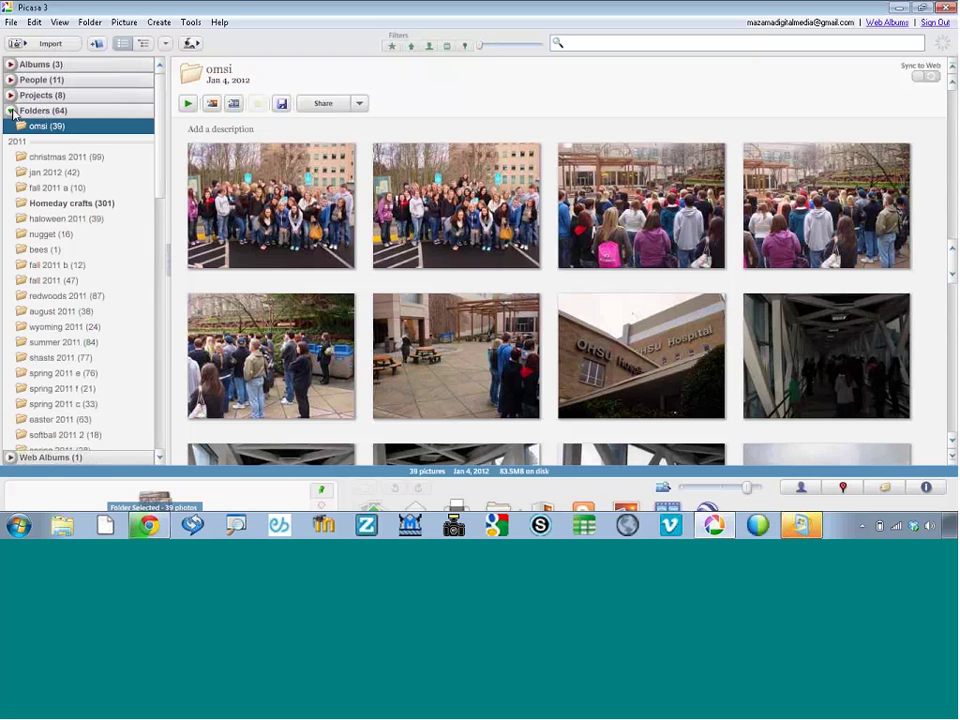
pyautogui.click(11, 111)
# Step: Check the contents of the Web Albums and Exports collections, collapsing each one again
pyautogui.click(24, 128)
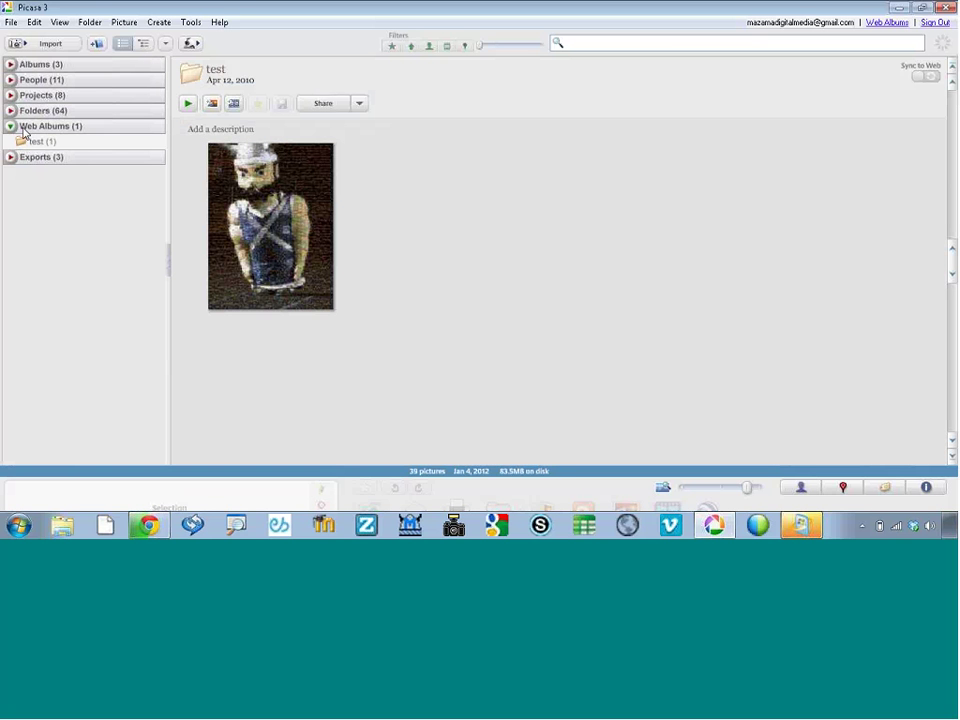
pyautogui.click(22, 128)
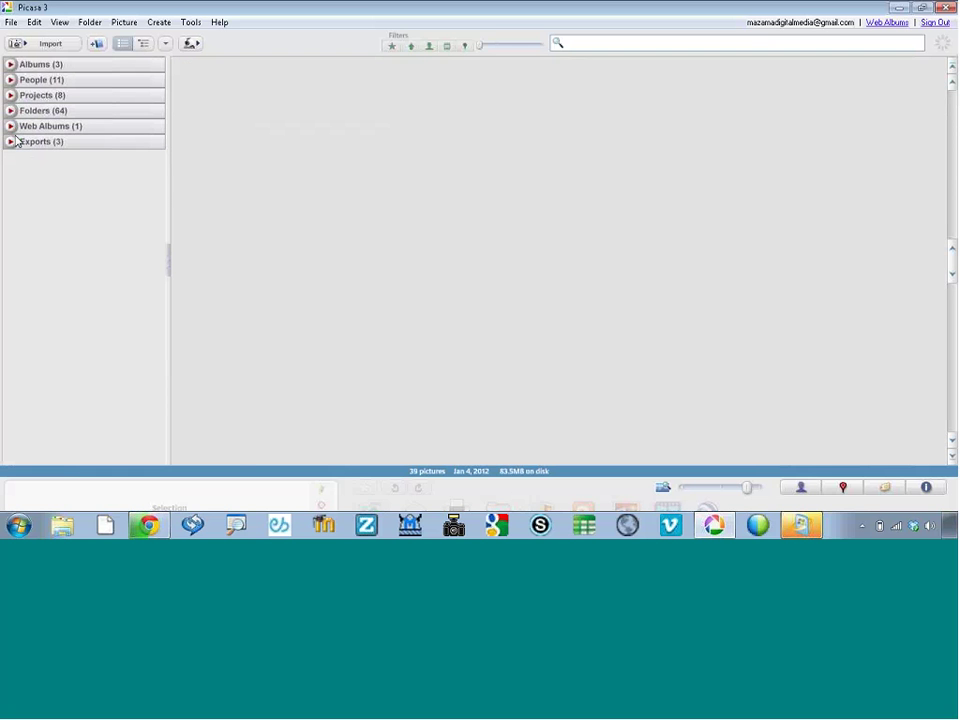
pyautogui.click(10, 142)
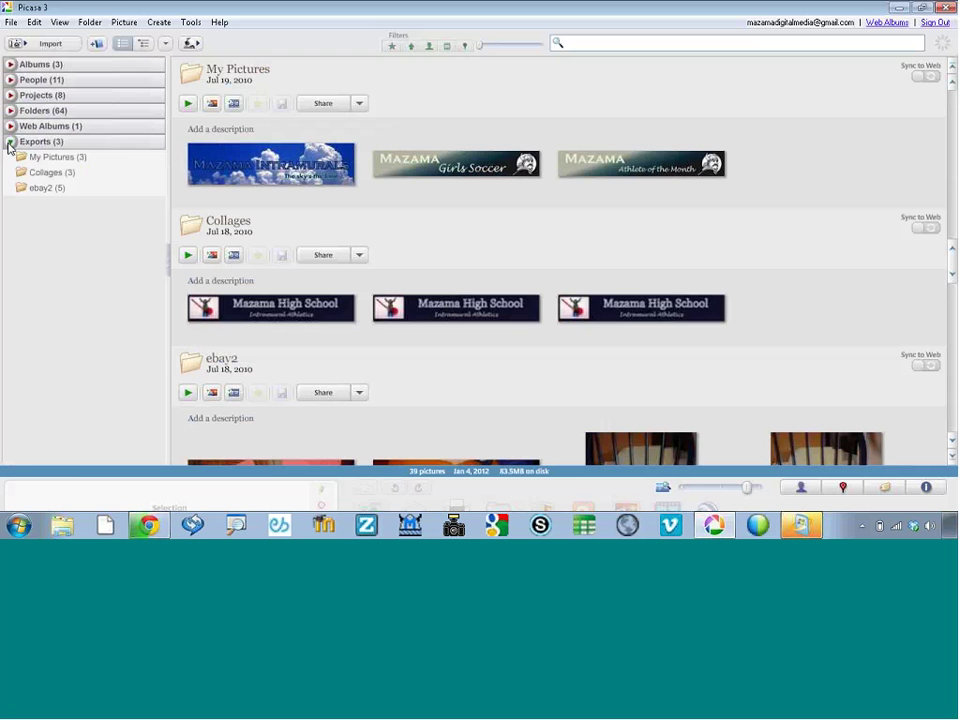
pyautogui.click(10, 142)
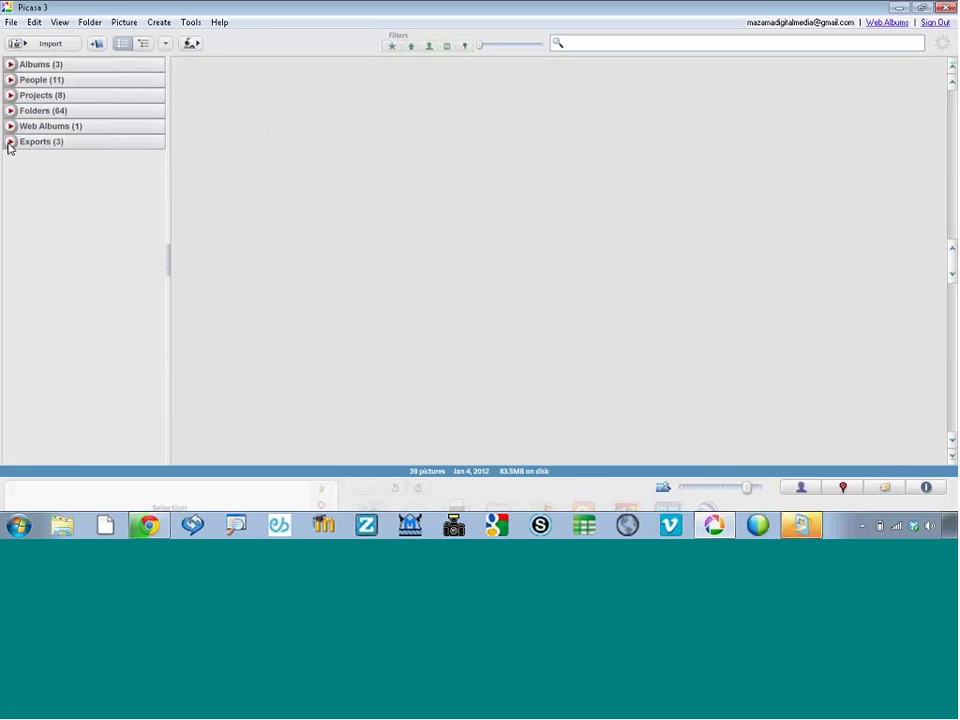
# Step: Expand the Folders collection and open the Google Training folder from the 2005 group
pyautogui.click(10, 111)
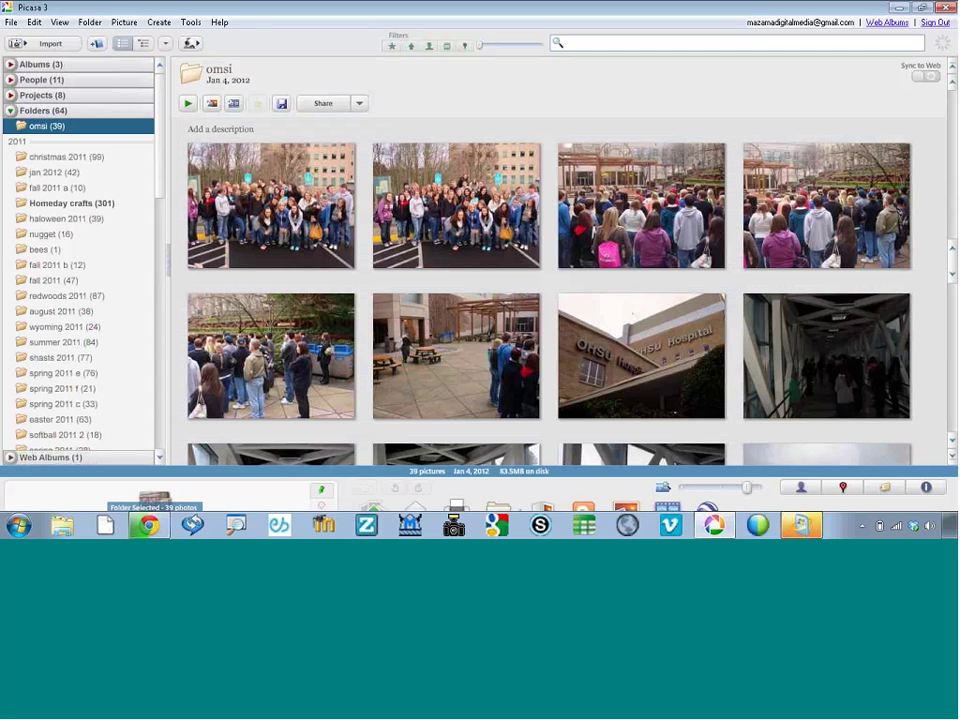
pyautogui.moveTo(162, 209); pyautogui.dragTo(162, 415)
pyautogui.scroll(-3, 82, 375)
pyautogui.click(82, 375)
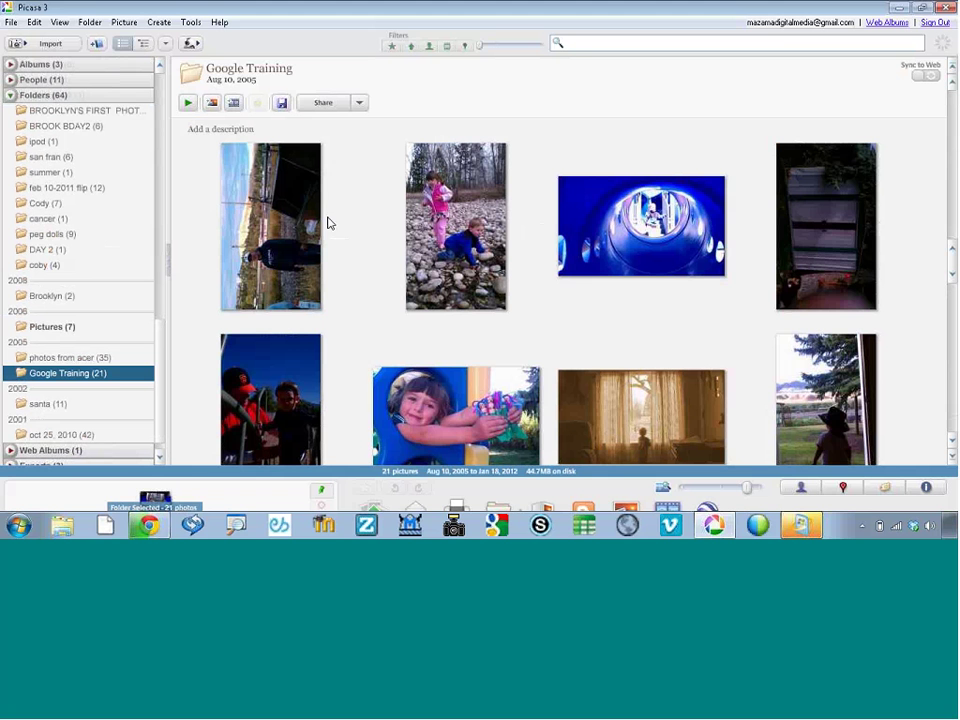
# Step: Hold the first two photos and the curtained-window photo in the tray, add the other displayed photos, and clear the tray
pyautogui.click(270, 222)
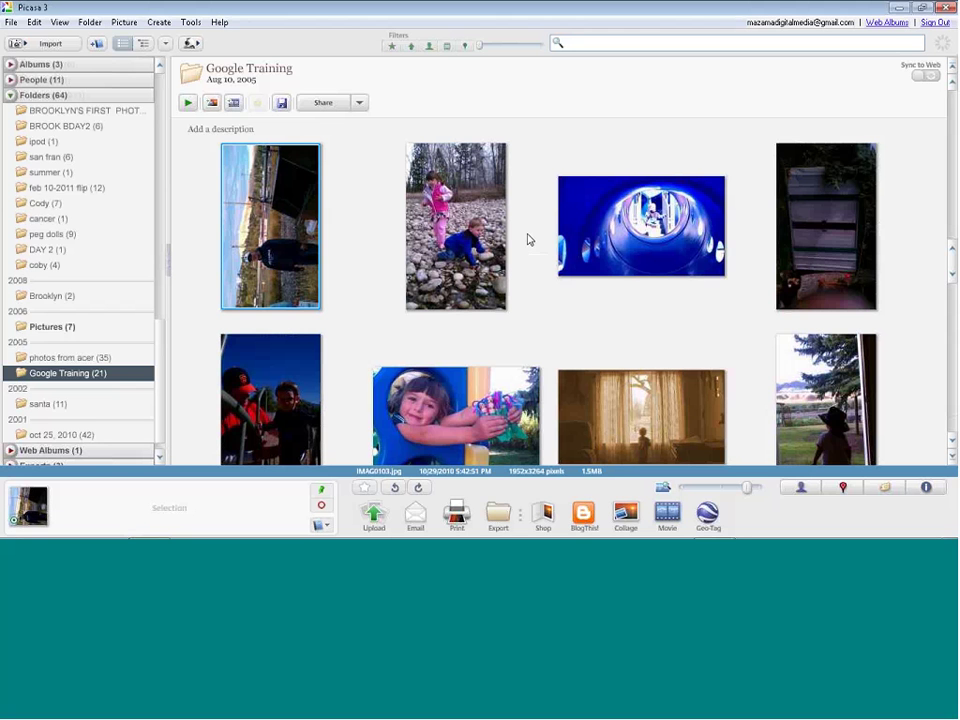
pyautogui.hotkey('shift', 'Right')
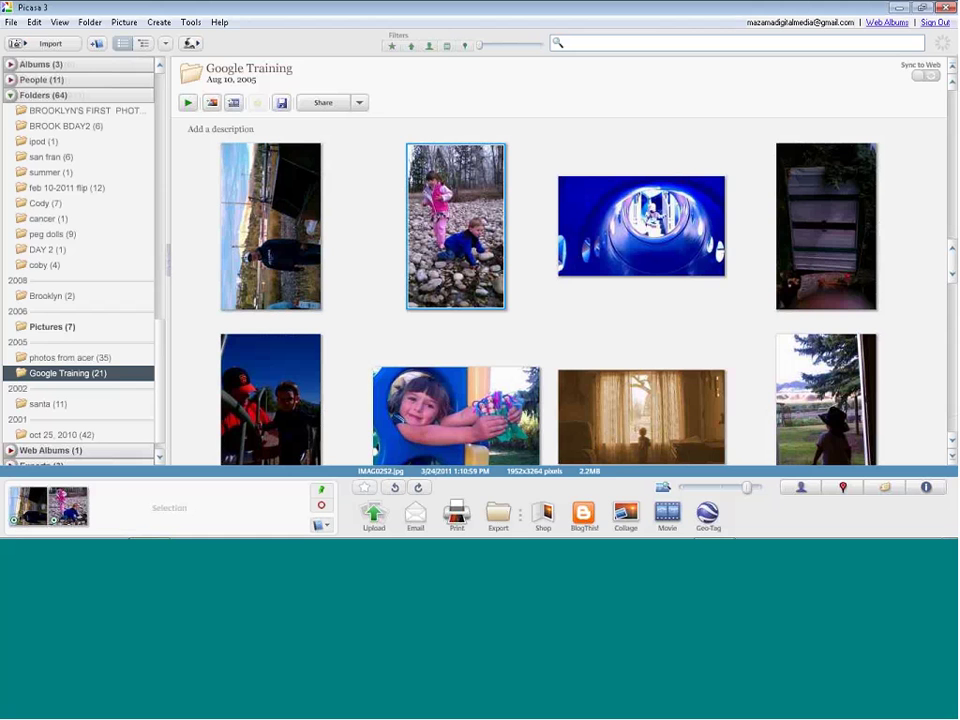
pyautogui.click(596, 418)
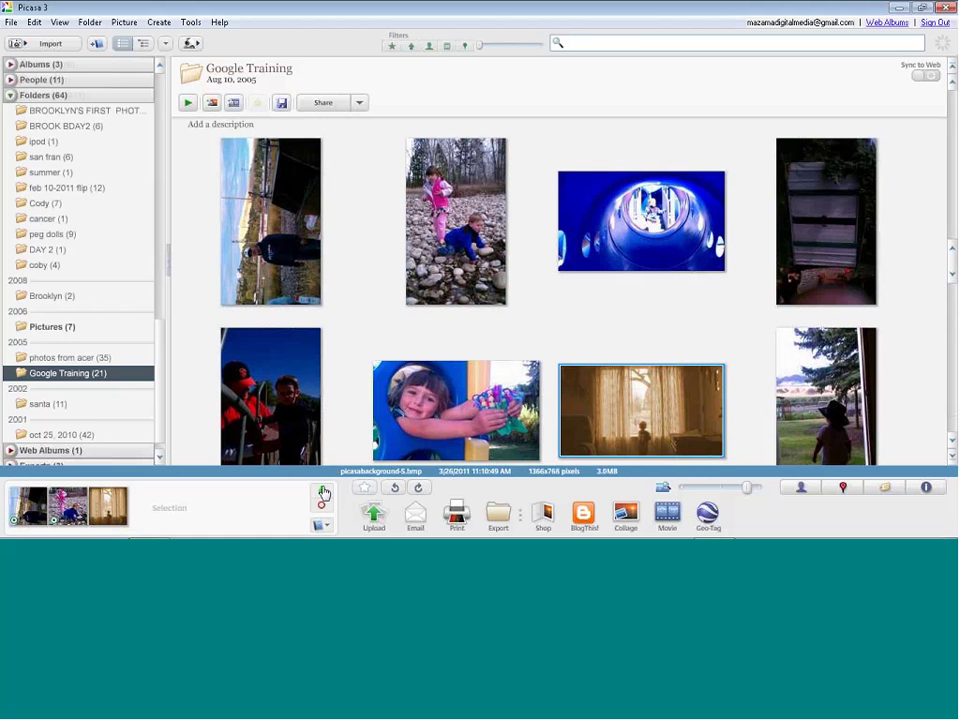
pyautogui.moveTo(197, 197); pyautogui.dragTo(341, 488)
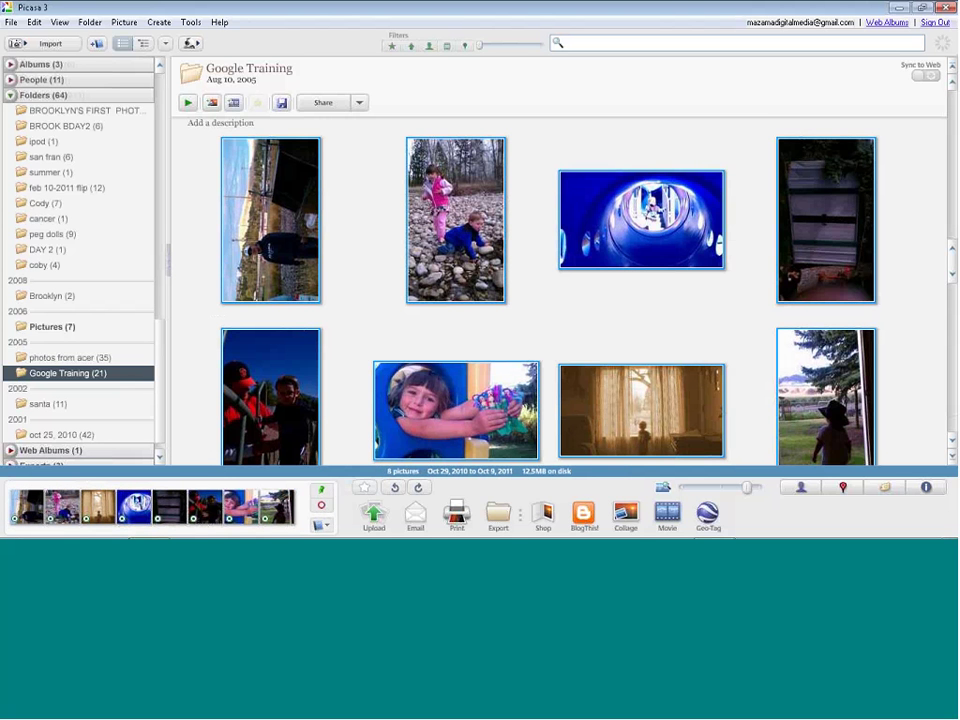
pyautogui.click(322, 507)
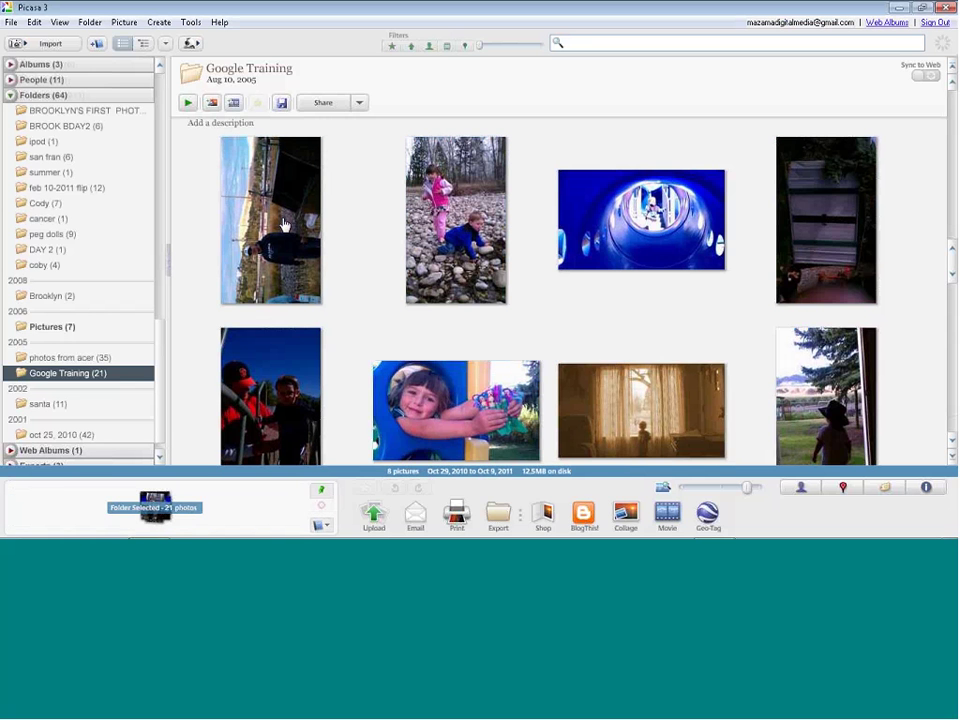
# Step: Select the first photo, the blue tunnel photo and the photo of the child in a hat together
pyautogui.click(283, 225)
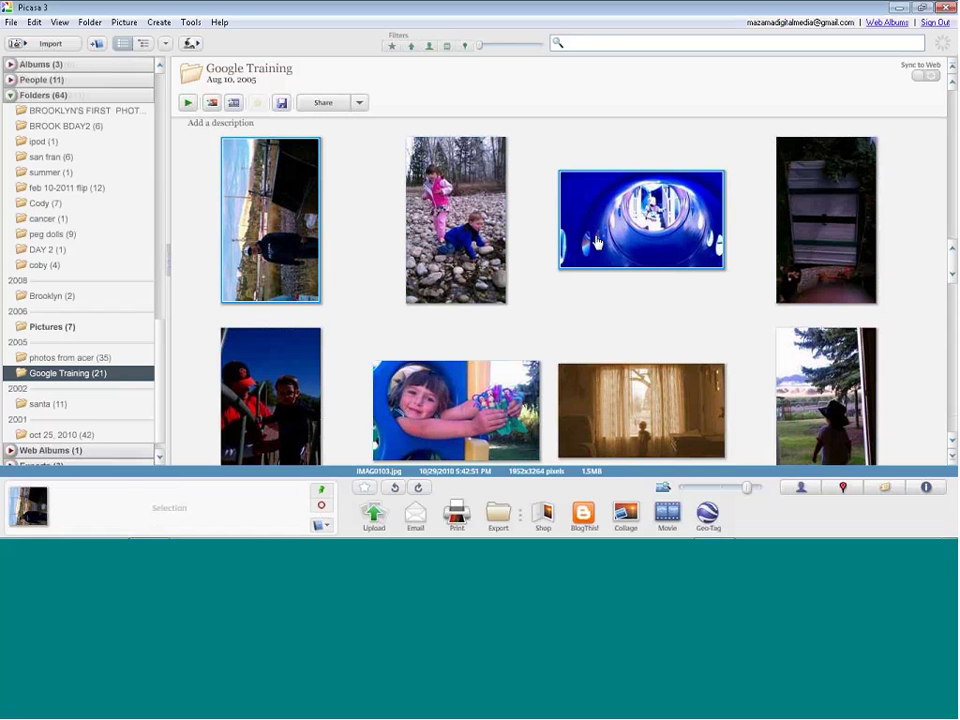
pyautogui.keyDown('ctrl'); pyautogui.click(630, 230); pyautogui.keyUp('ctrl')
pyautogui.keyDown('ctrl'); pyautogui.click(822, 398); pyautogui.keyUp('ctrl')
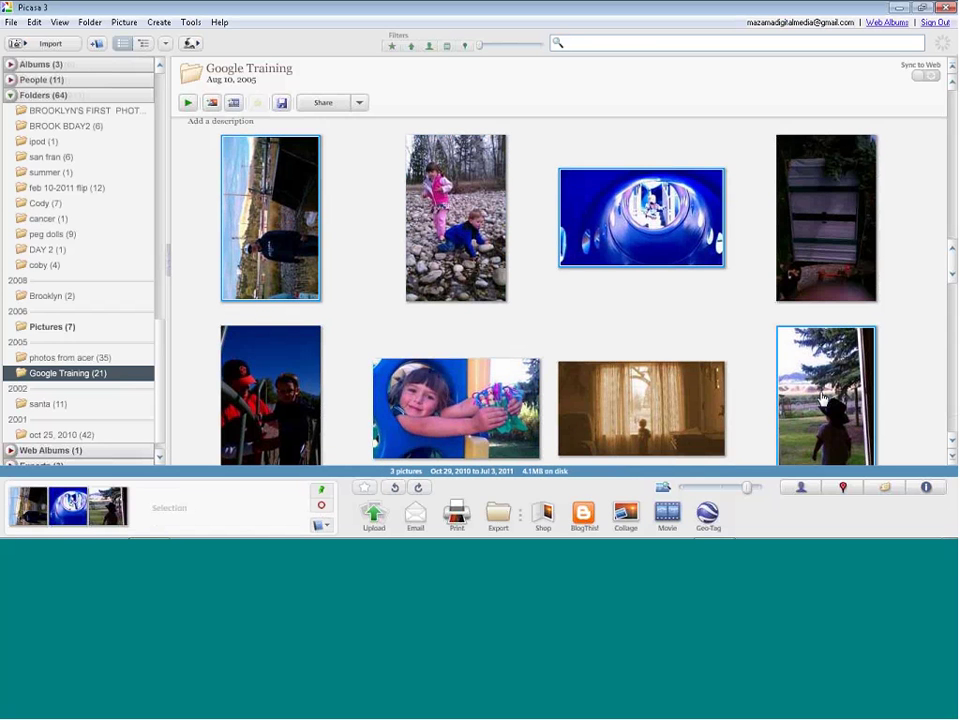
# Step: Select the eight displayed photos, from the first photo through the child in a hat, and hold them in the tray
pyautogui.keyDown('ctrl'); pyautogui.click(485, 390); pyautogui.keyUp('ctrl')
pyautogui.scroll(-1, 485, 390)
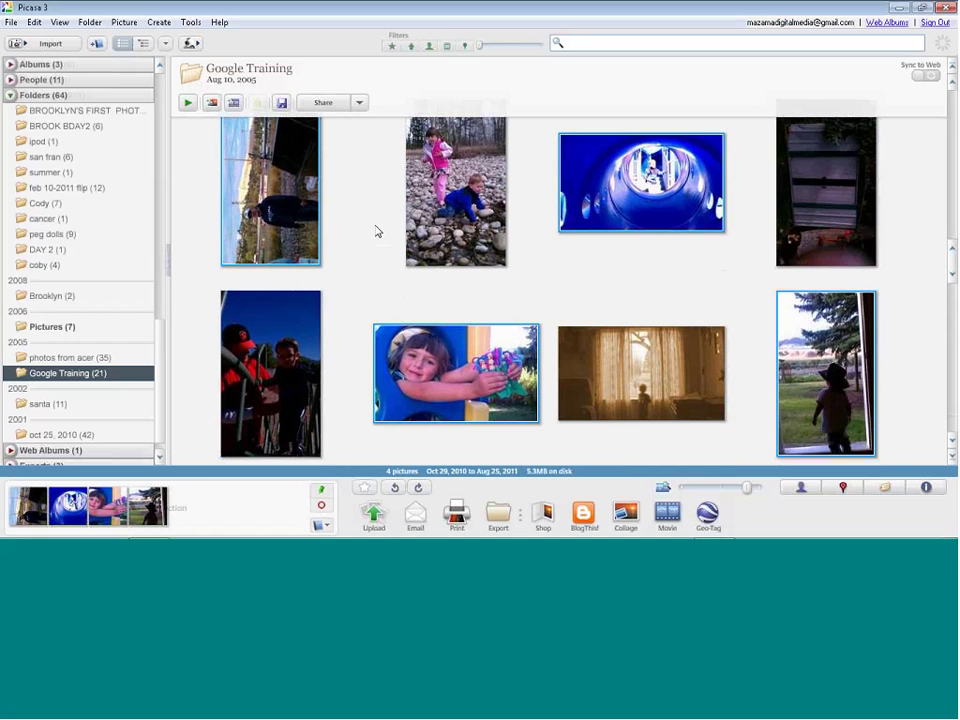
pyautogui.click(274, 208)
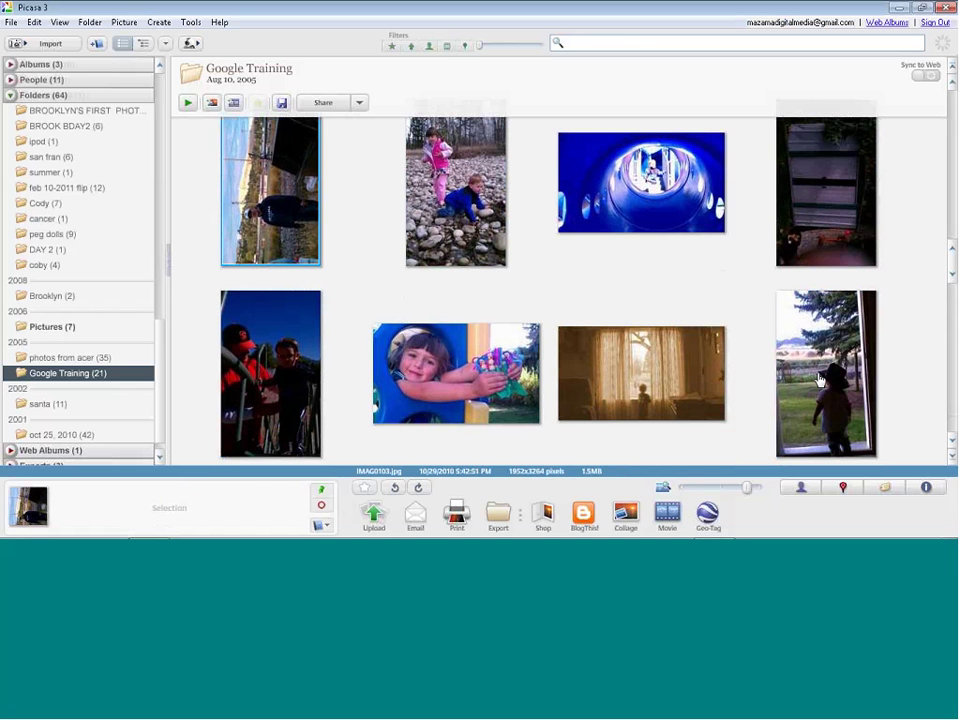
pyautogui.keyDown('shift'); pyautogui.click(820, 380); pyautogui.keyUp('shift')
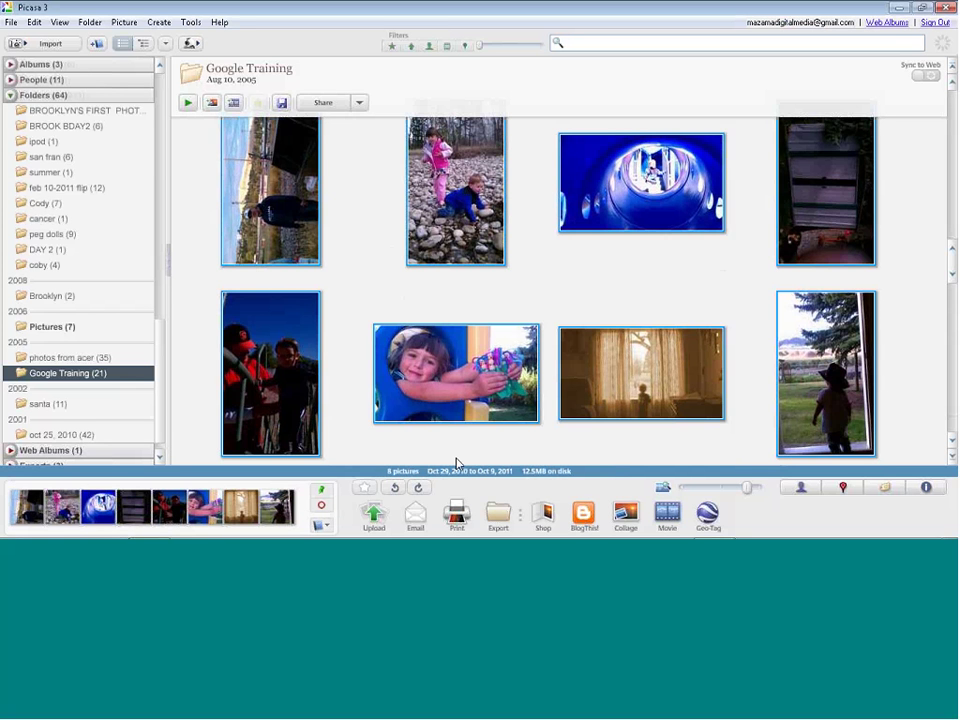
pyautogui.click(319, 496)
pyautogui.click(371, 272)
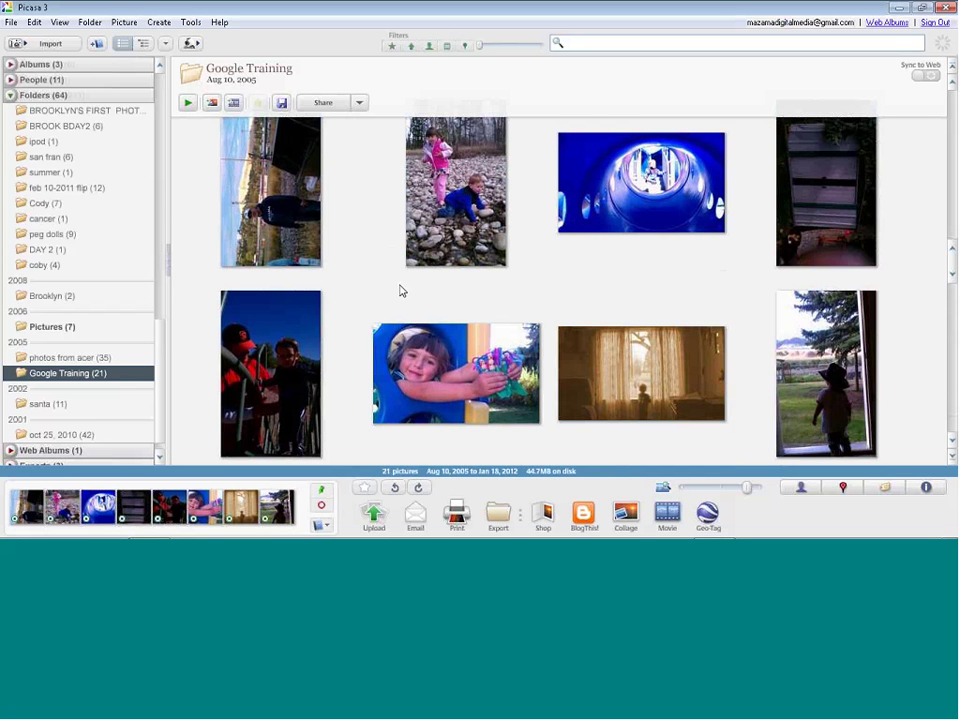
# Step: Star the photo of the two children on the rocks, and view it with the starred-photos filter before returning to the full library
pyautogui.scroll(1, 413, 293)
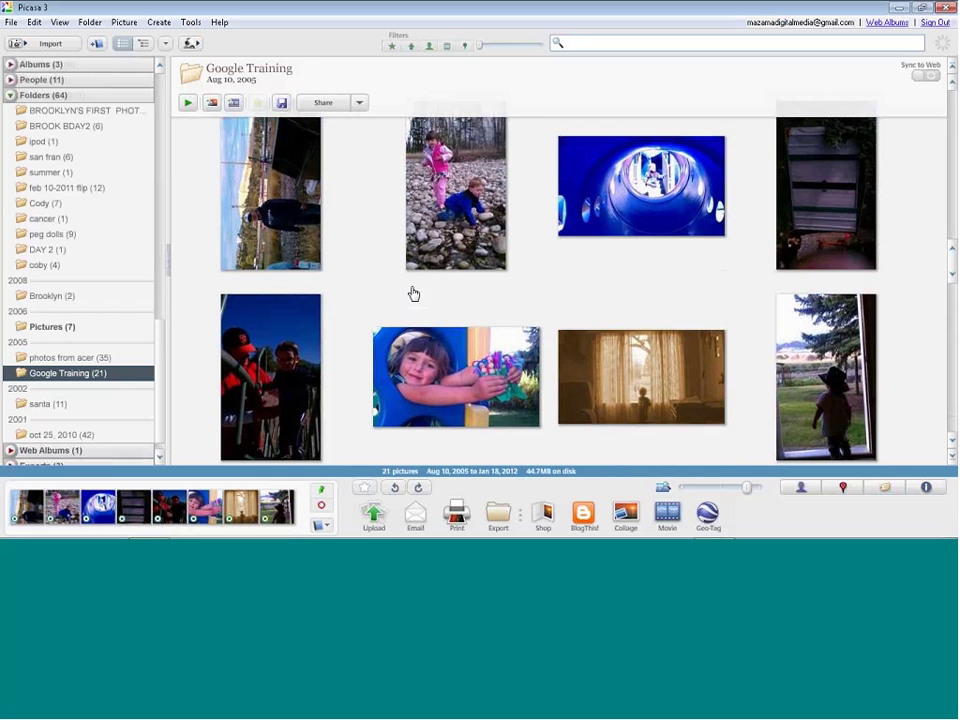
pyautogui.scroll(2, 413, 293)
pyautogui.scroll(-1, 413, 293)
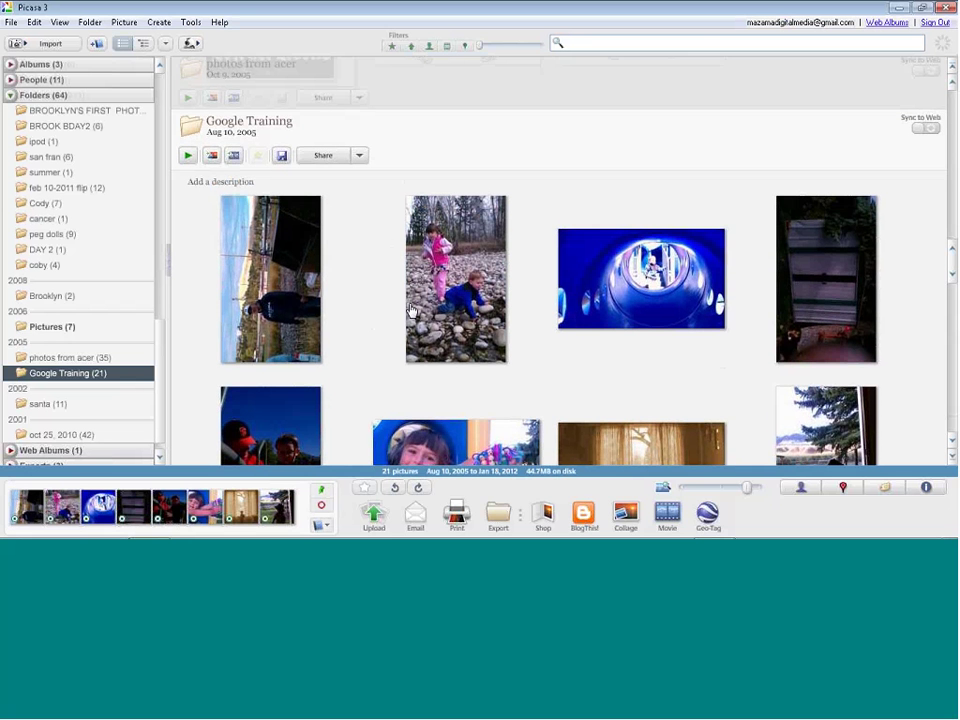
pyautogui.click(464, 273)
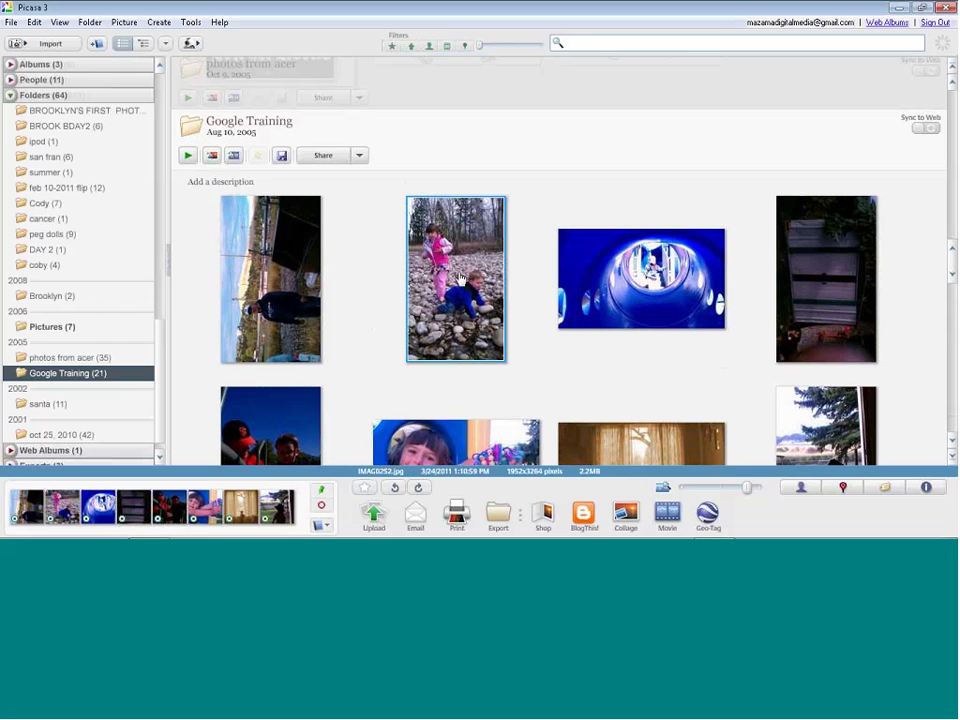
pyautogui.click(369, 488)
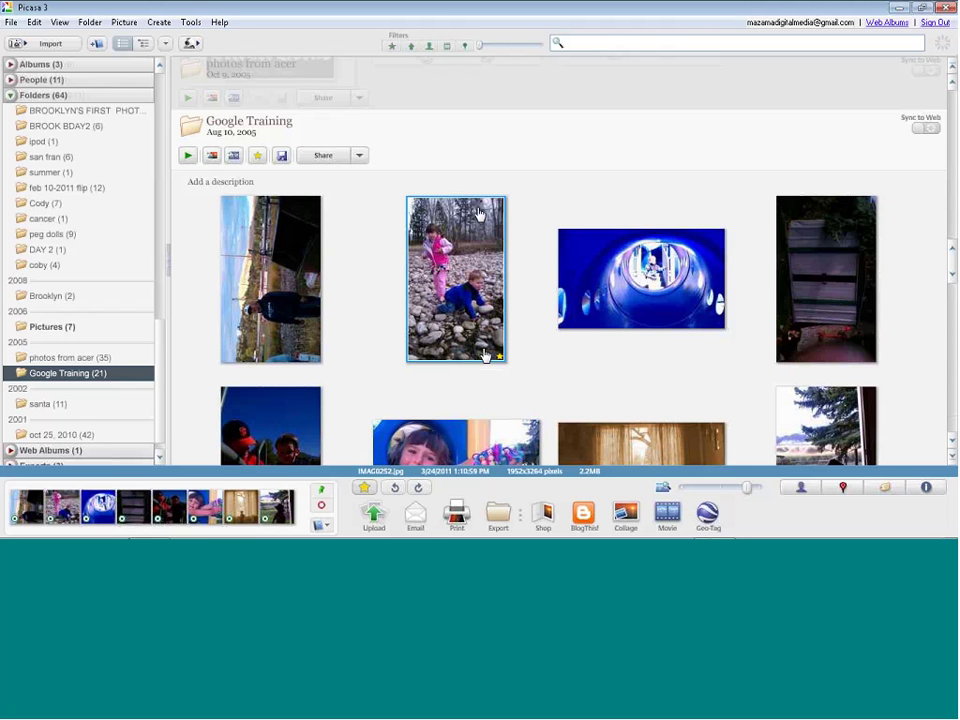
pyautogui.click(393, 47)
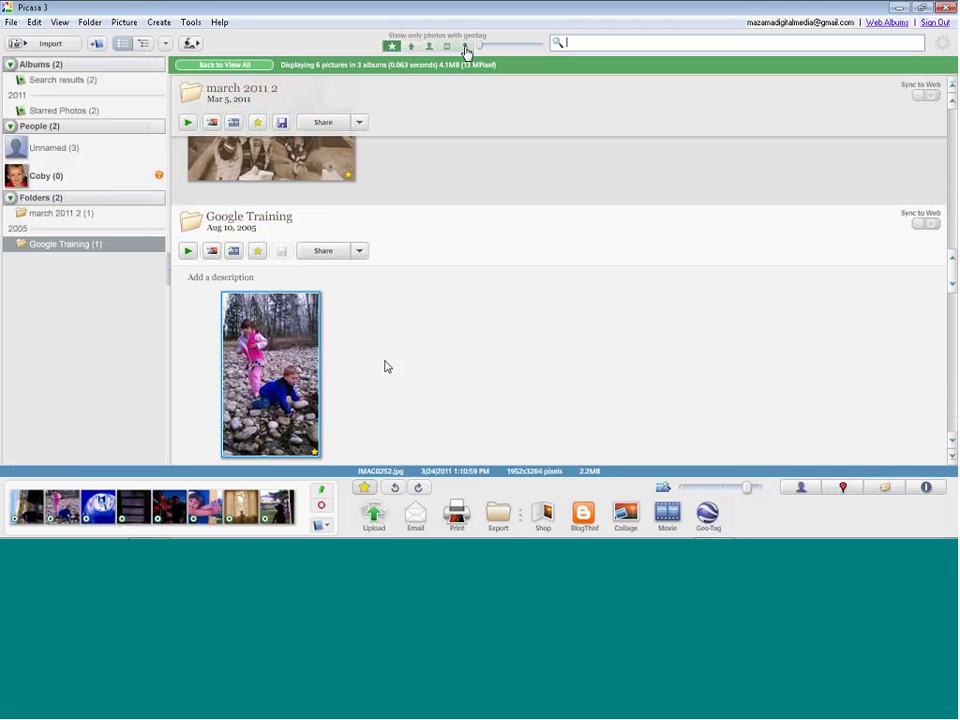
pyautogui.click(266, 68)
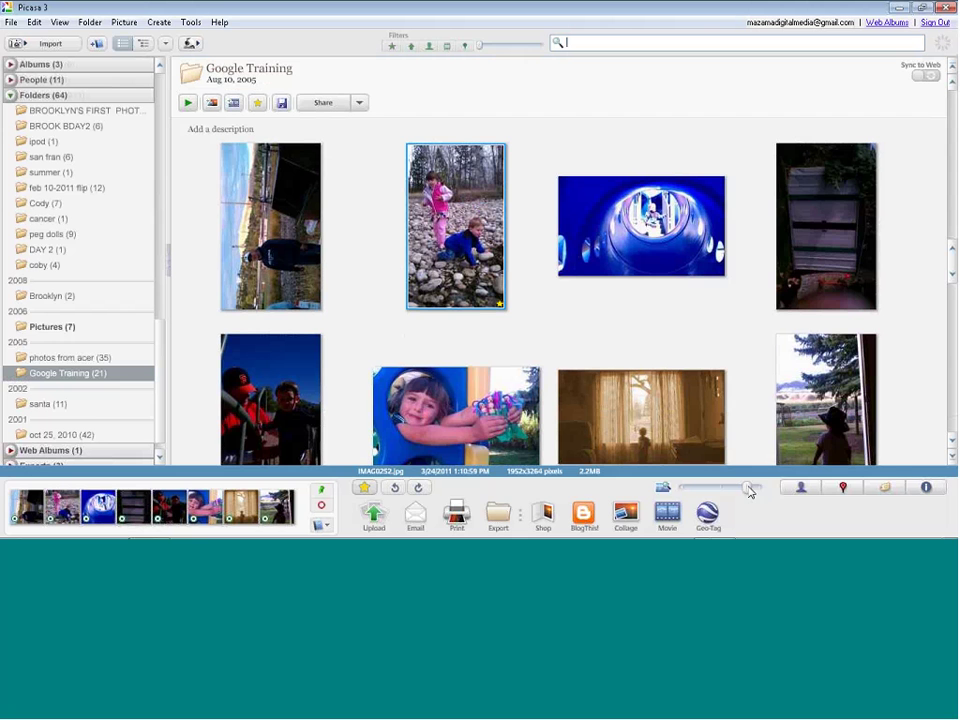
# Step: Make the library thumbnails slightly smaller, and open the first photo for editing to rotate it clockwise
pyautogui.moveTo(749, 492); pyautogui.dragTo(743, 495)
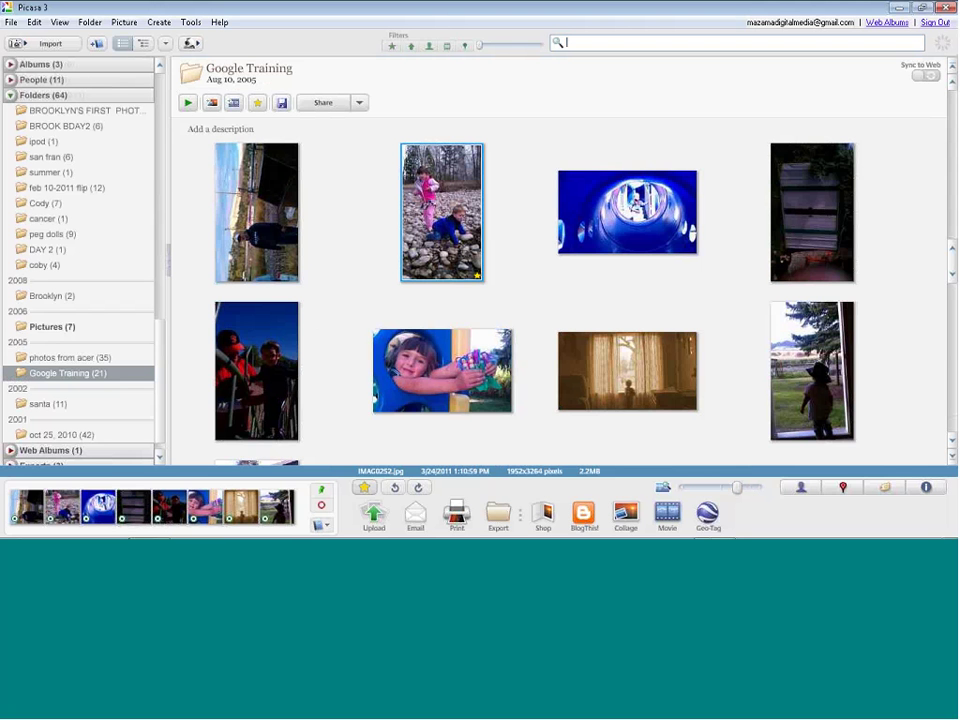
pyautogui.click(255, 214)
pyautogui.doubleClick(255, 214)
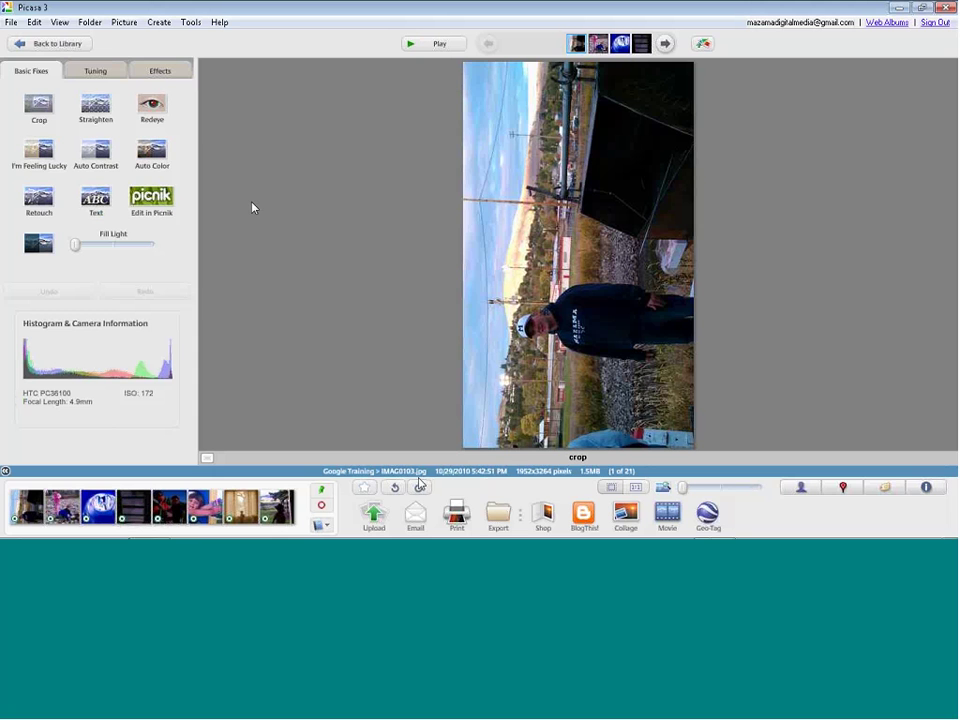
pyautogui.click(75, 48)
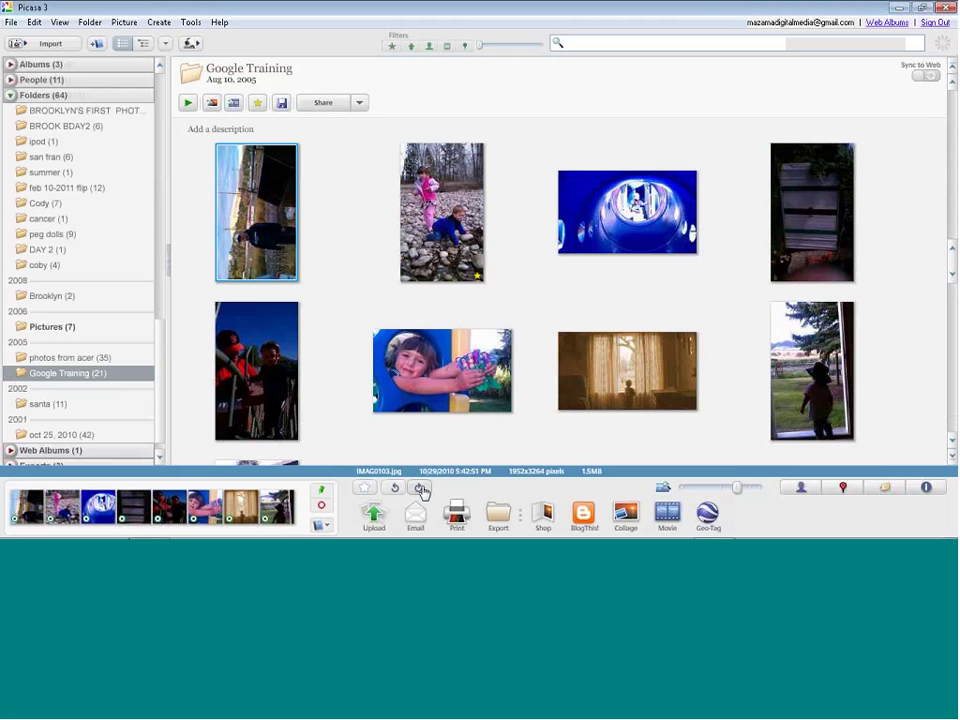
pyautogui.click(421, 488)
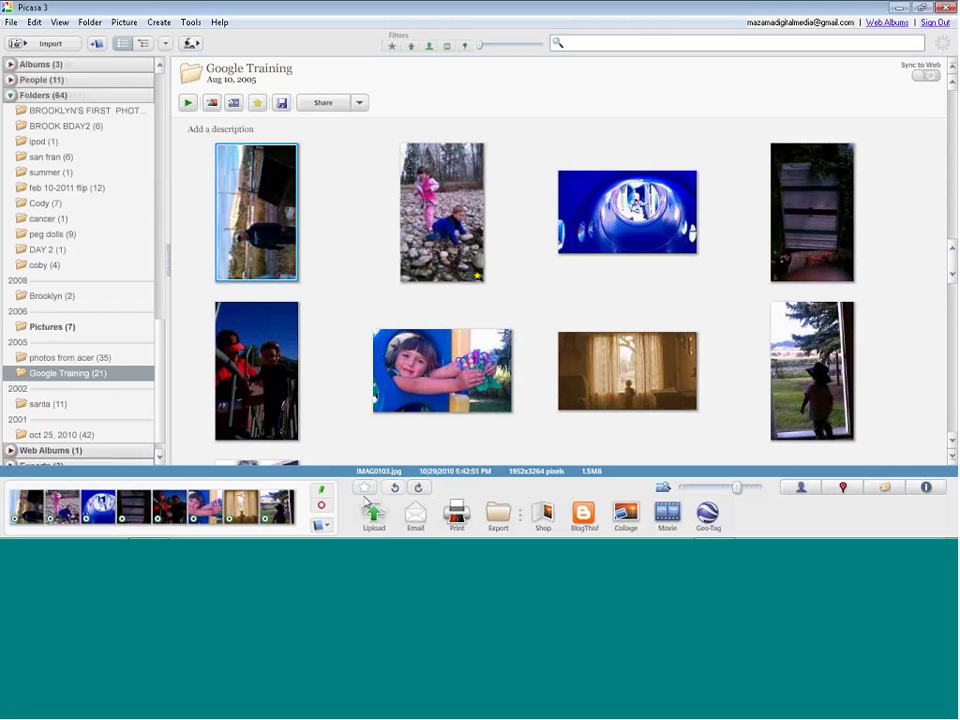
pyautogui.doubleClick(229, 191)
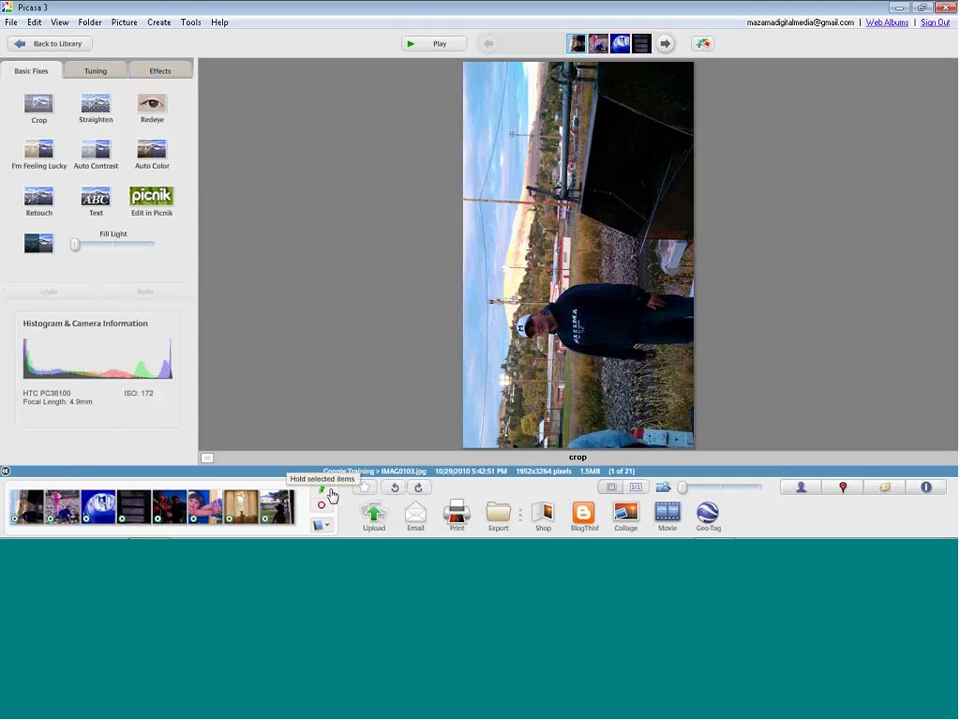
pyautogui.click(423, 491)
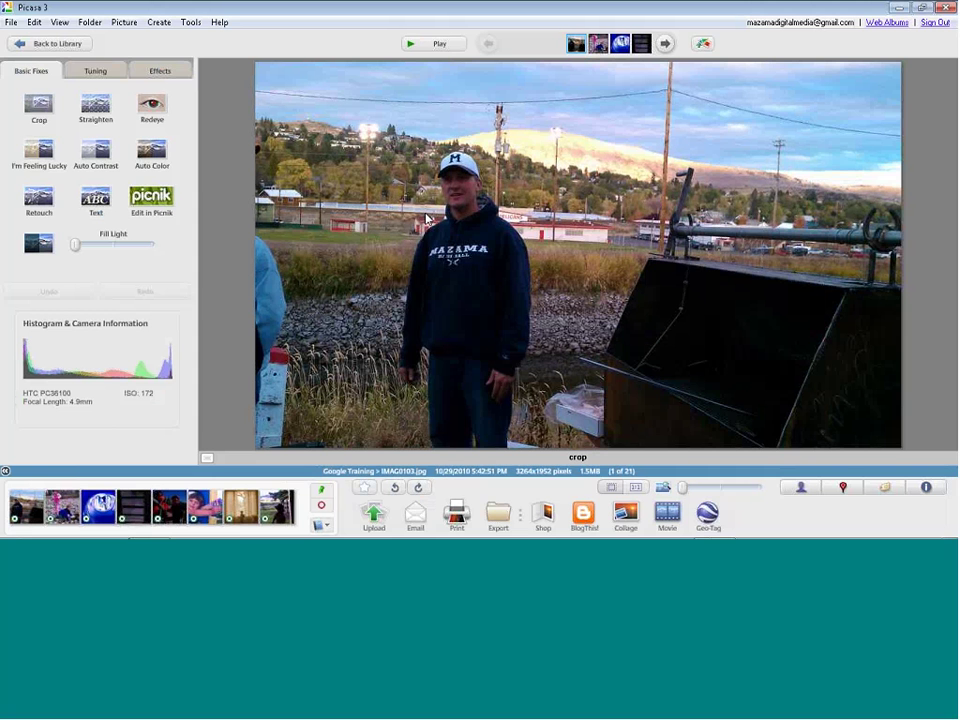
# Step: Crop the rotated photo around the man and the black box using a Manual selection of about 2555 x 1665
pyautogui.click(39, 106)
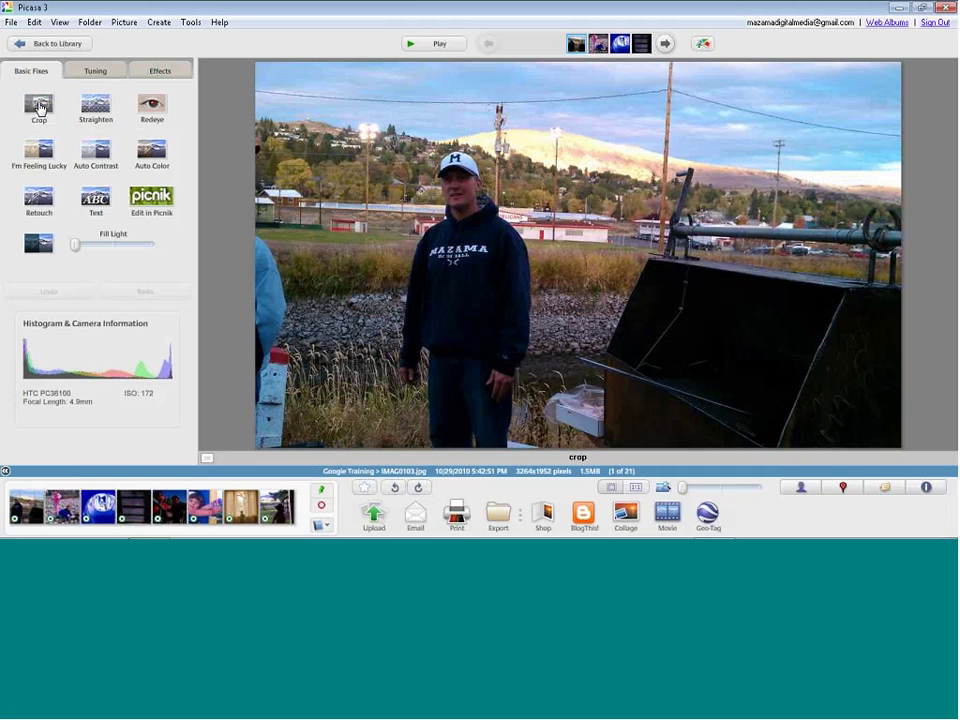
pyautogui.click(170, 157)
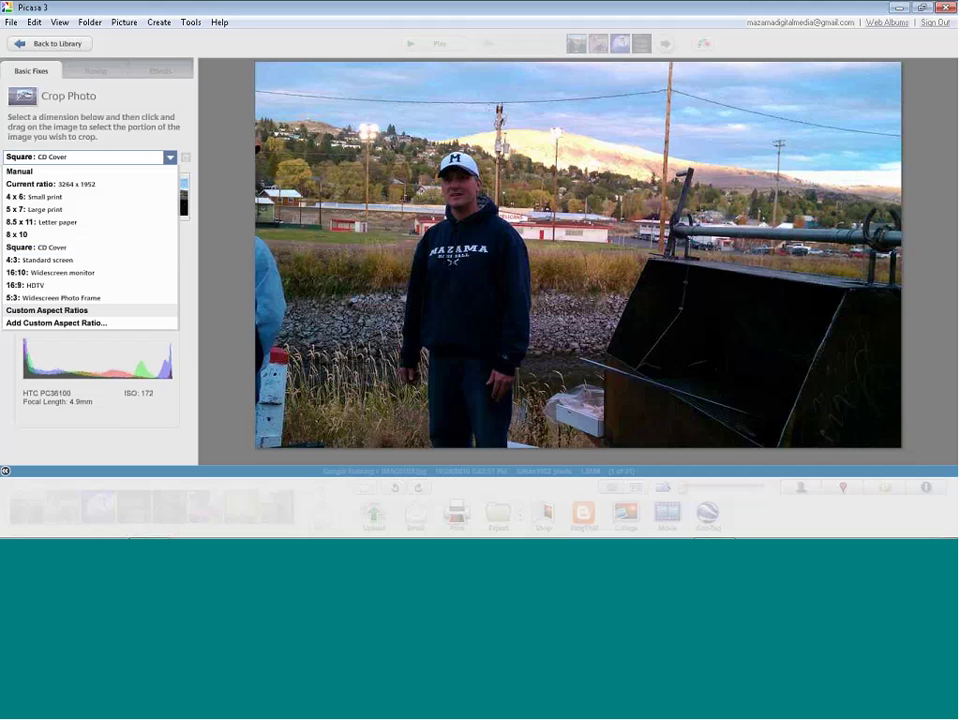
pyautogui.click(33, 172)
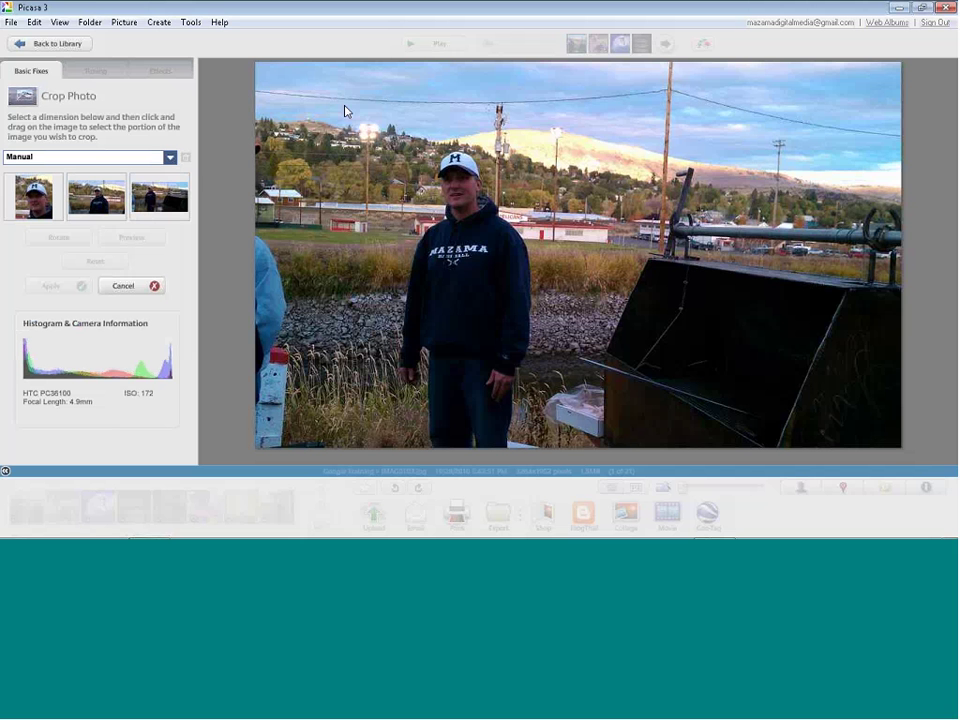
pyautogui.moveTo(345, 100); pyautogui.dragTo(848, 426)
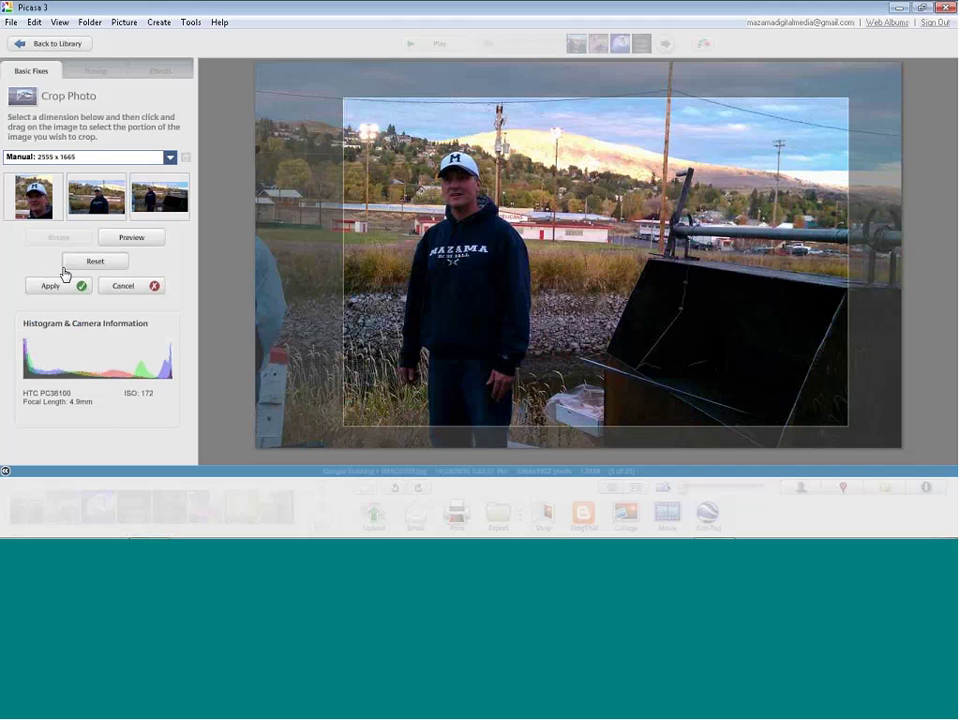
pyautogui.click(47, 288)
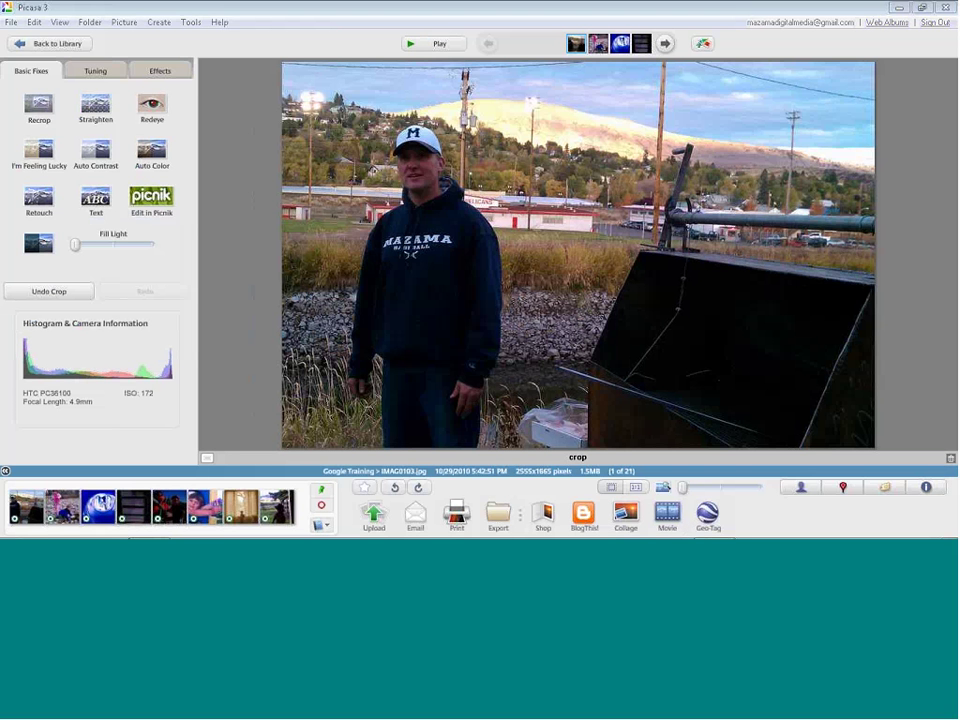
pyautogui.rightClick(557, 176)
pyautogui.press('Escape')
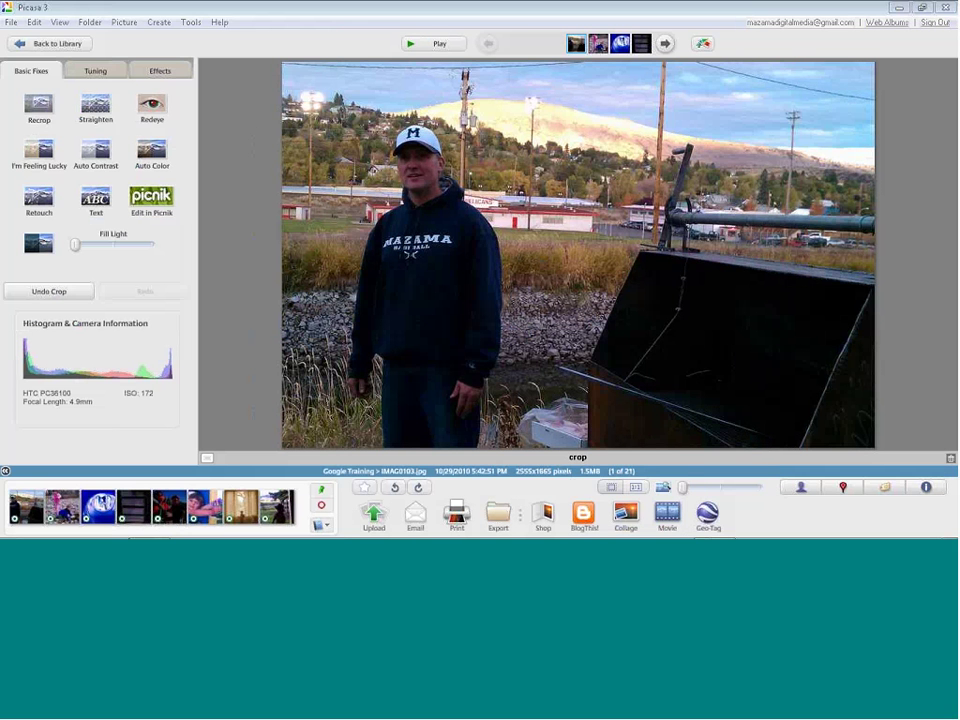
# Step: Go to the next photo and try its Fill Light and Color Temperature tuning, returning both to their starting positions
pyautogui.click(666, 46)
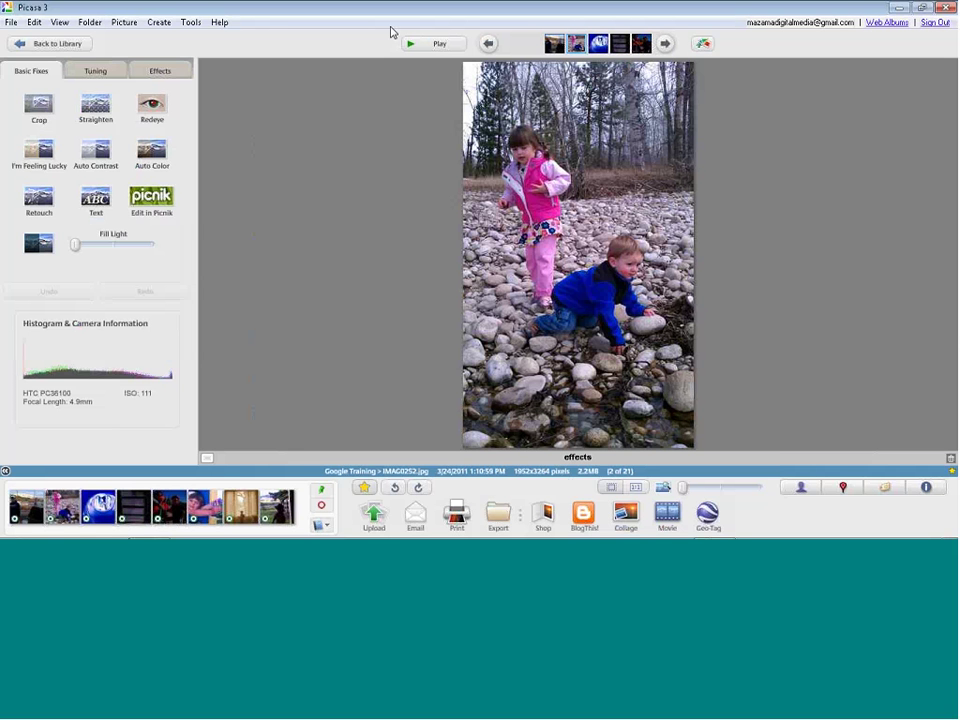
pyautogui.click(96, 73)
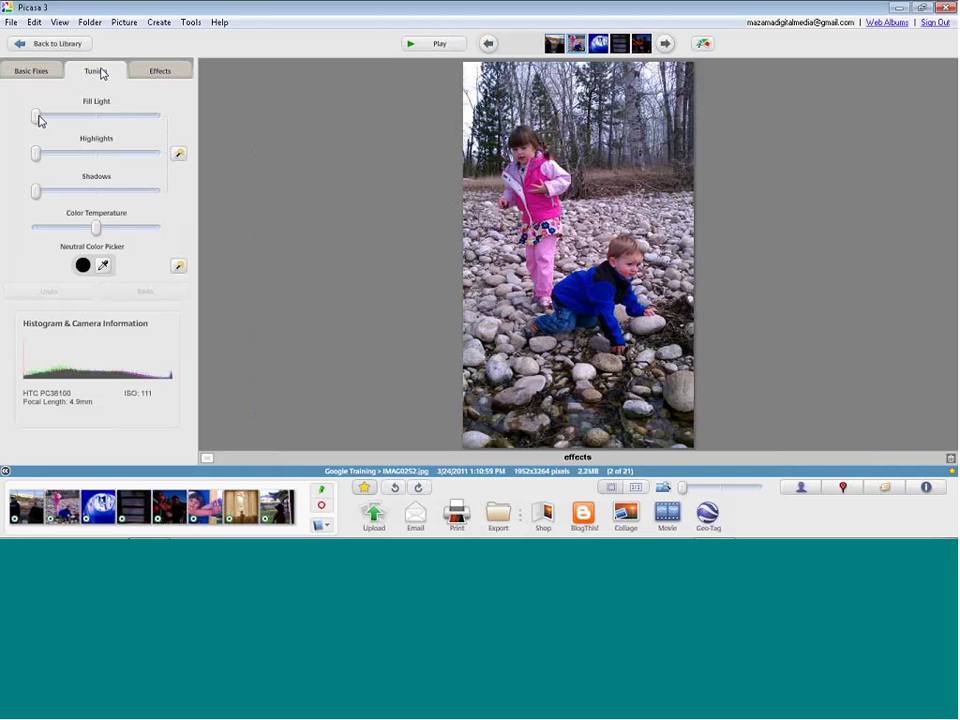
pyautogui.click(115, 118)
pyautogui.click(43, 126)
pyautogui.moveTo(43, 124); pyautogui.dragTo(34, 154)
pyautogui.click(120, 229)
pyautogui.click(155, 229)
pyautogui.click(98, 229)
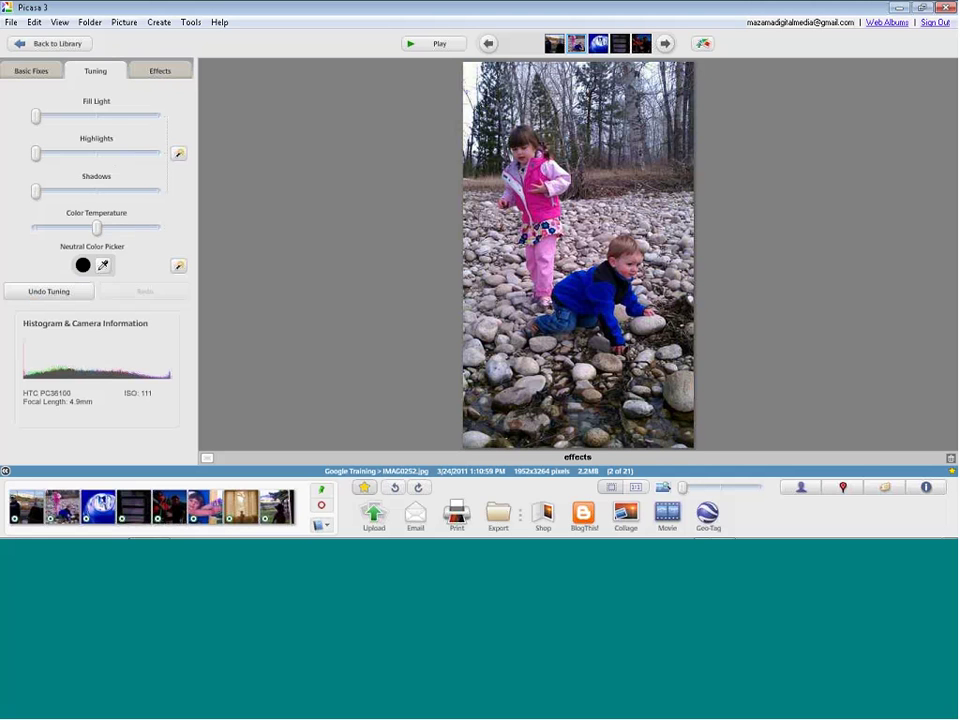
# Step: Try the Sepia effect on the photo of the two children and undo it
pyautogui.click(161, 72)
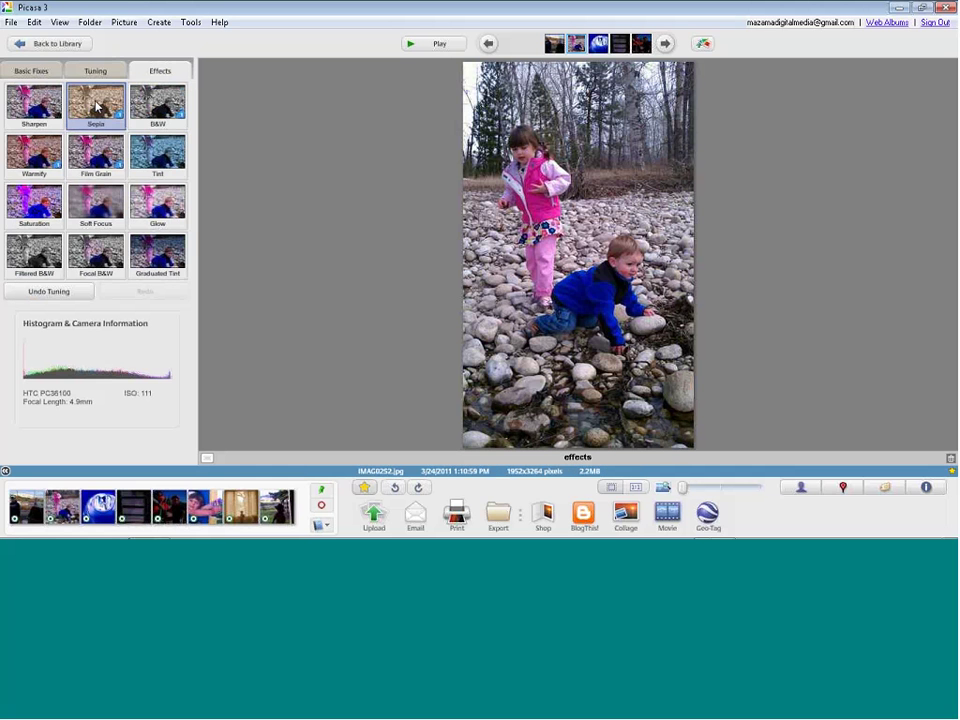
pyautogui.click(97, 106)
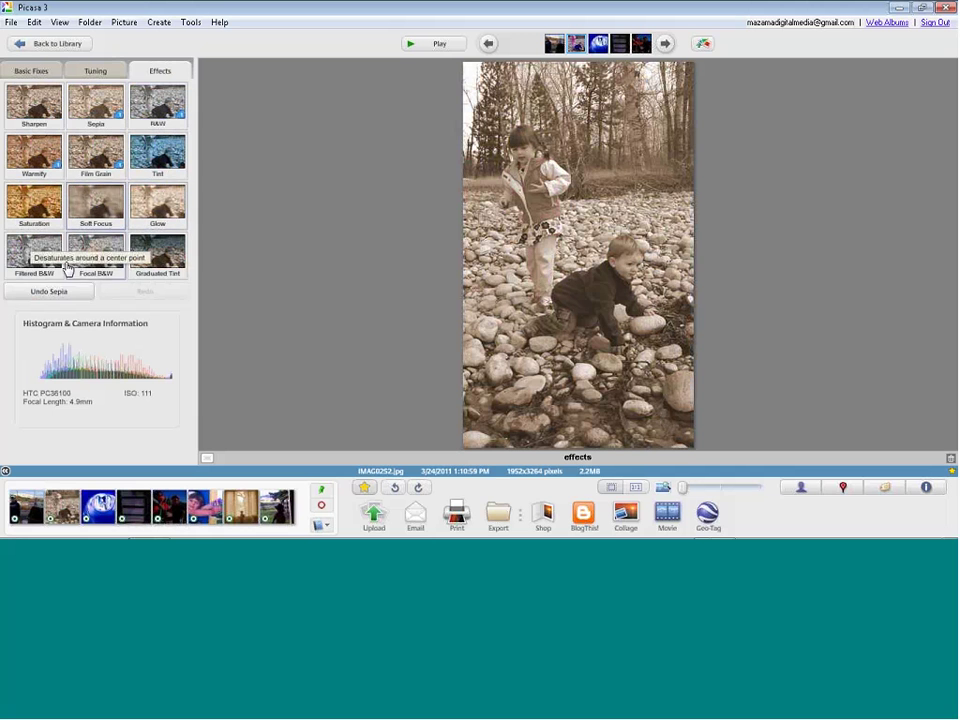
pyautogui.click(46, 290)
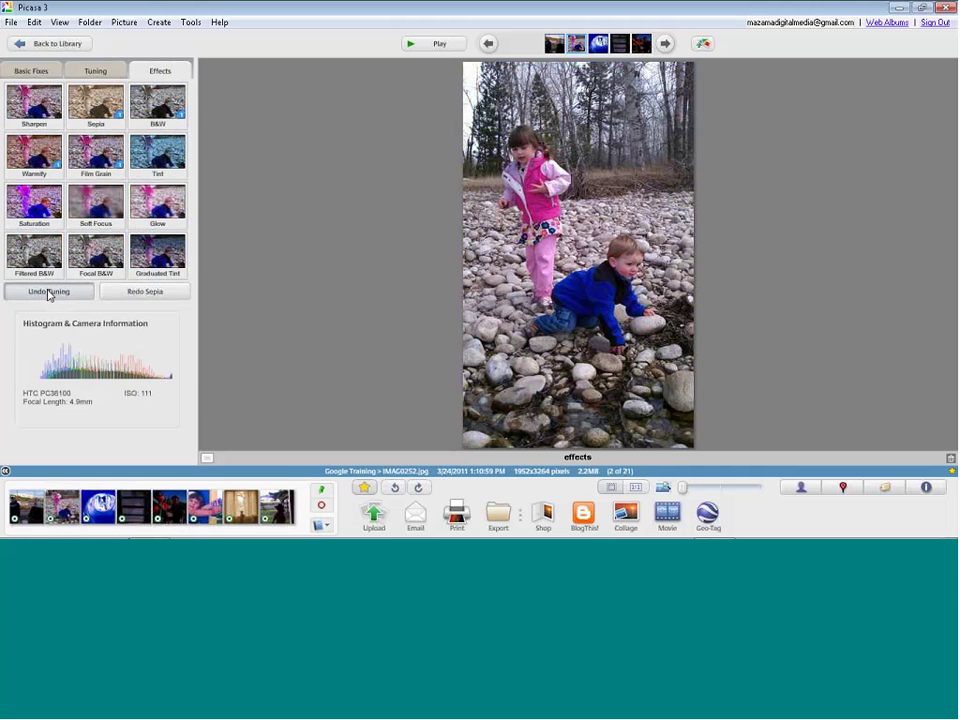
# Step: Apply the I'm Feeling Lucky fix to the photo of the two children
pyautogui.click(31, 71)
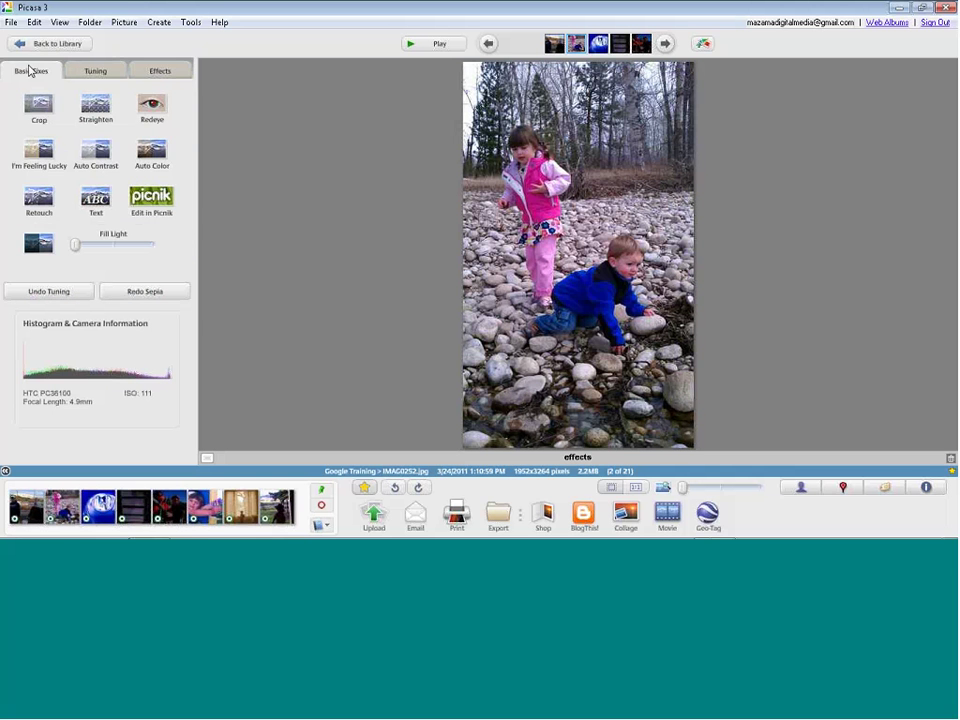
pyautogui.click(36, 154)
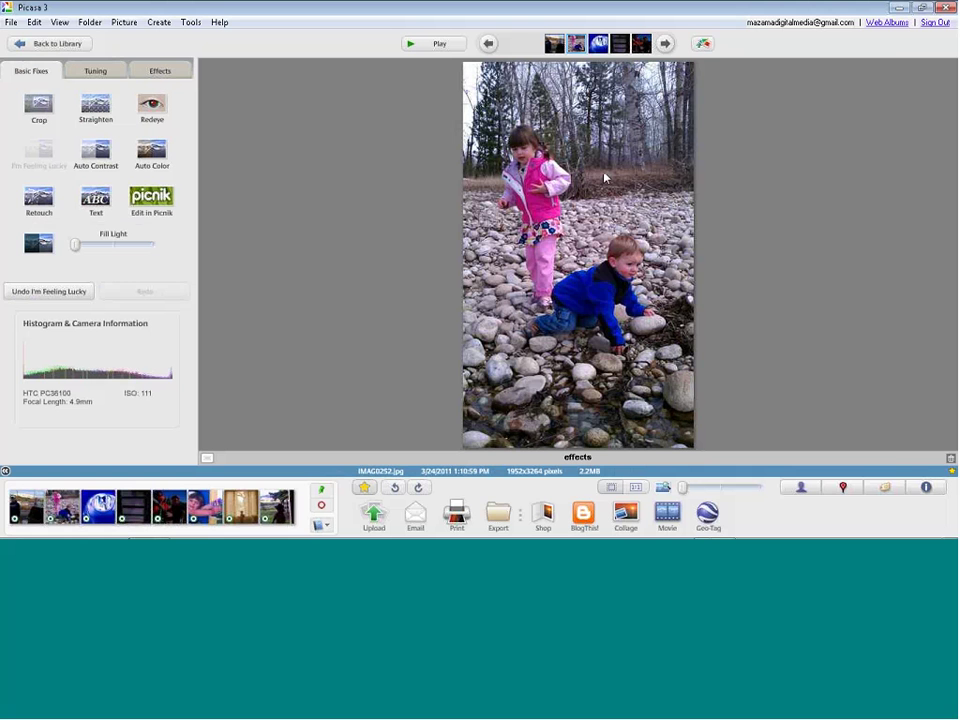
# Step: Go to the blue tunnel photo and raise its Shadows tuning to about halfway
pyautogui.click(666, 45)
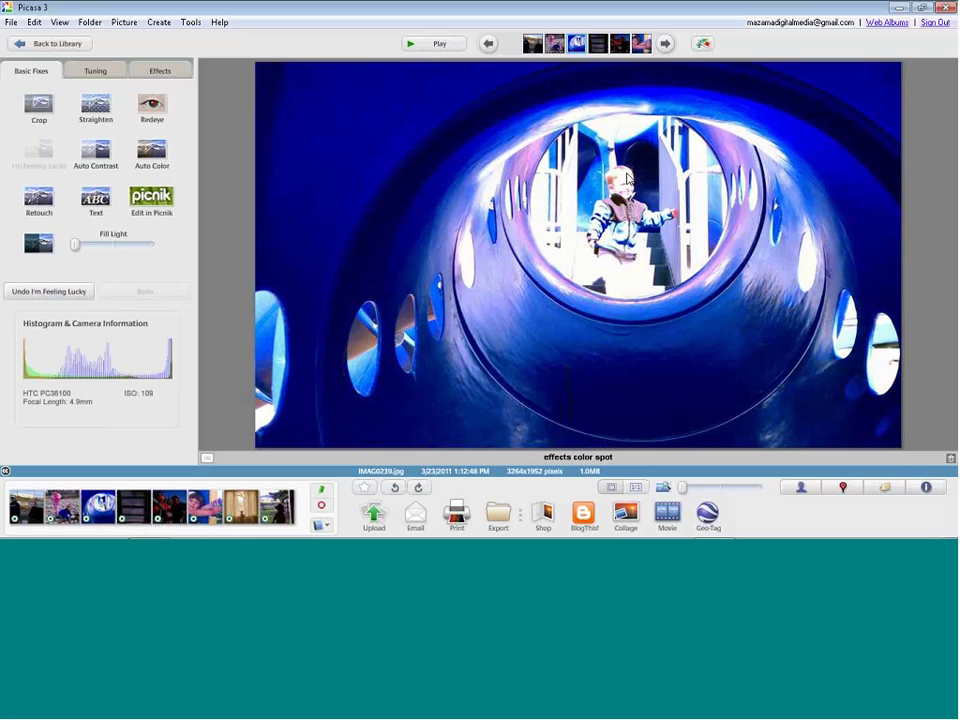
pyautogui.click(95, 70)
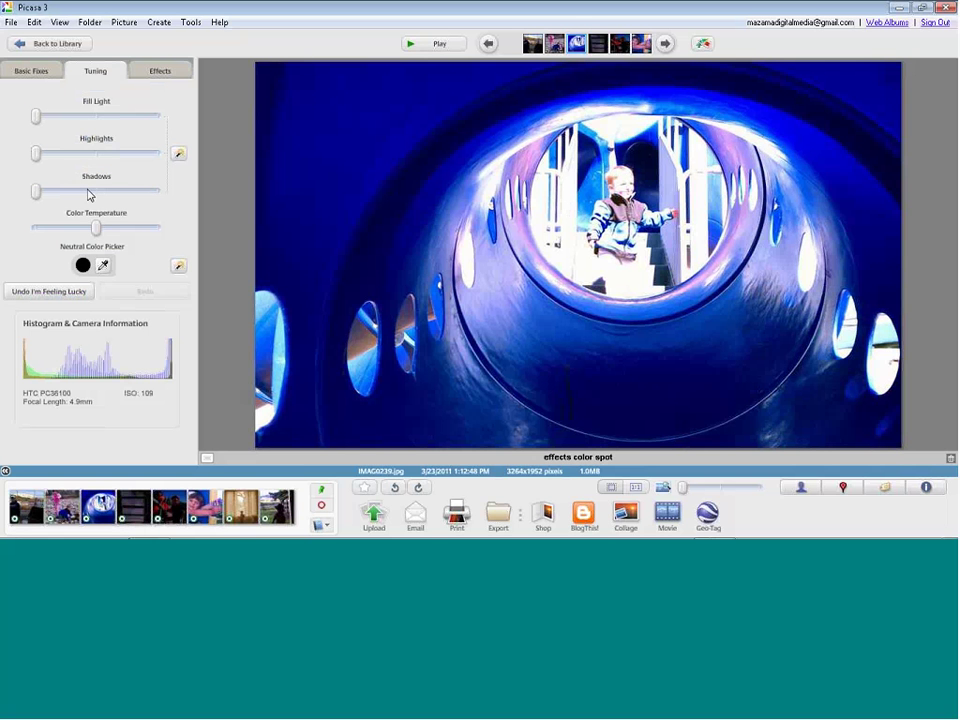
pyautogui.moveTo(36, 190); pyautogui.dragTo(94, 193)
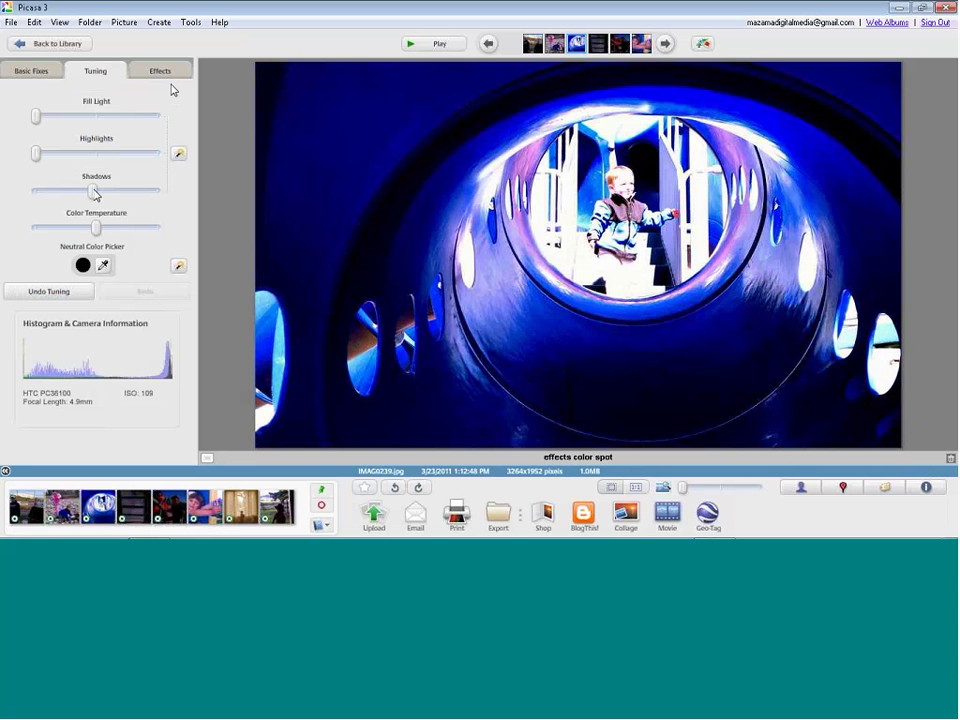
# Step: Apply the Focal B&W effect to the blue tunnel photo, with the color focus centered on the boy
pyautogui.click(162, 72)
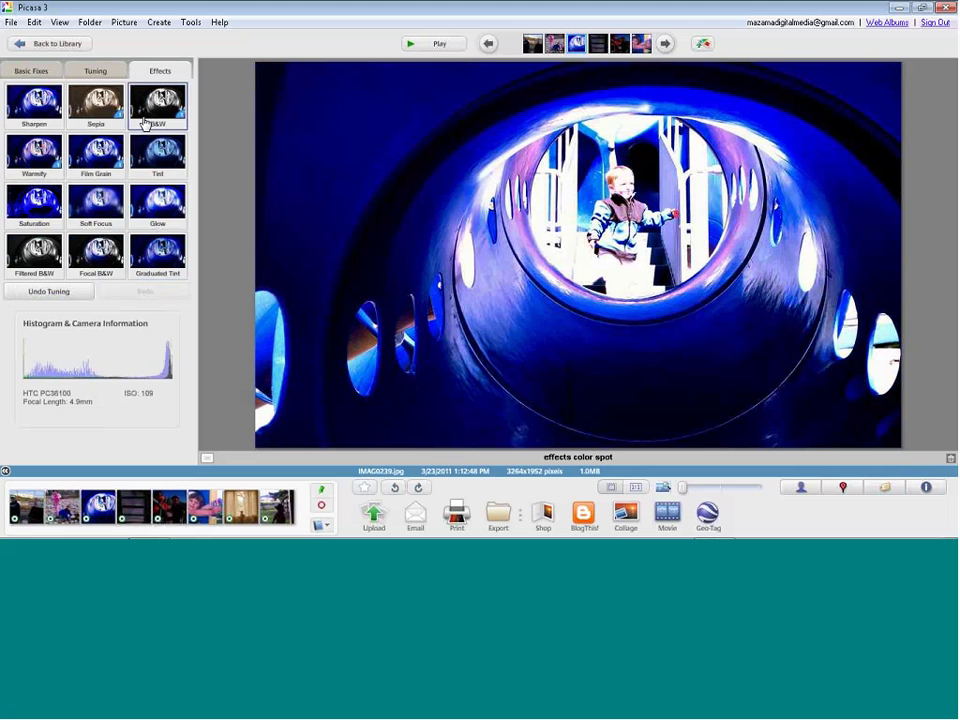
pyautogui.click(93, 263)
pyautogui.moveTo(639, 196); pyautogui.dragTo(628, 215)
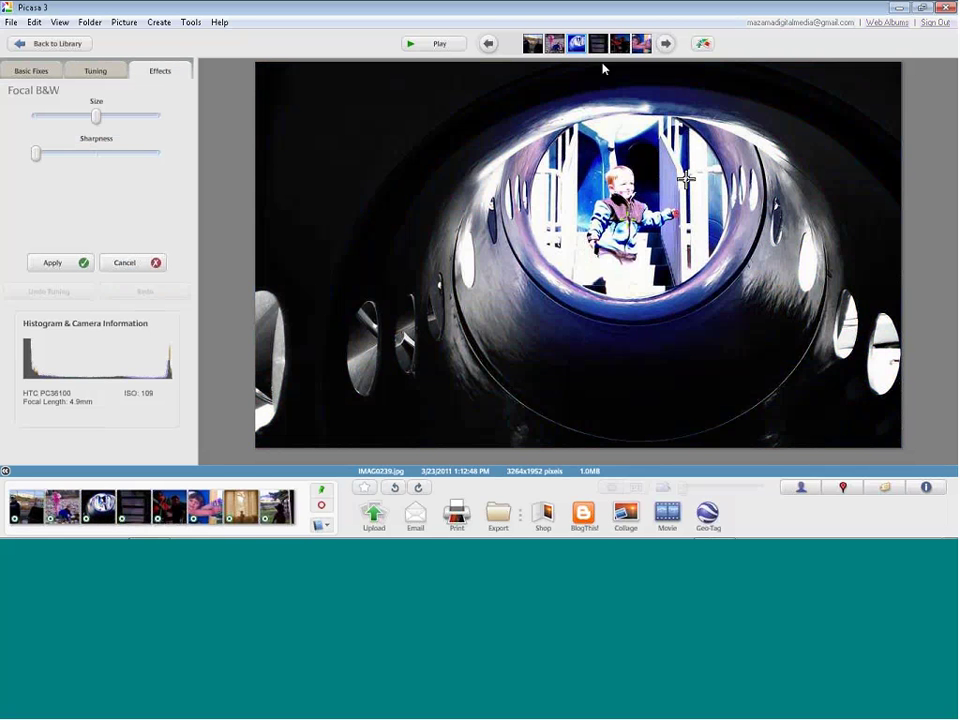
pyautogui.click(64, 263)
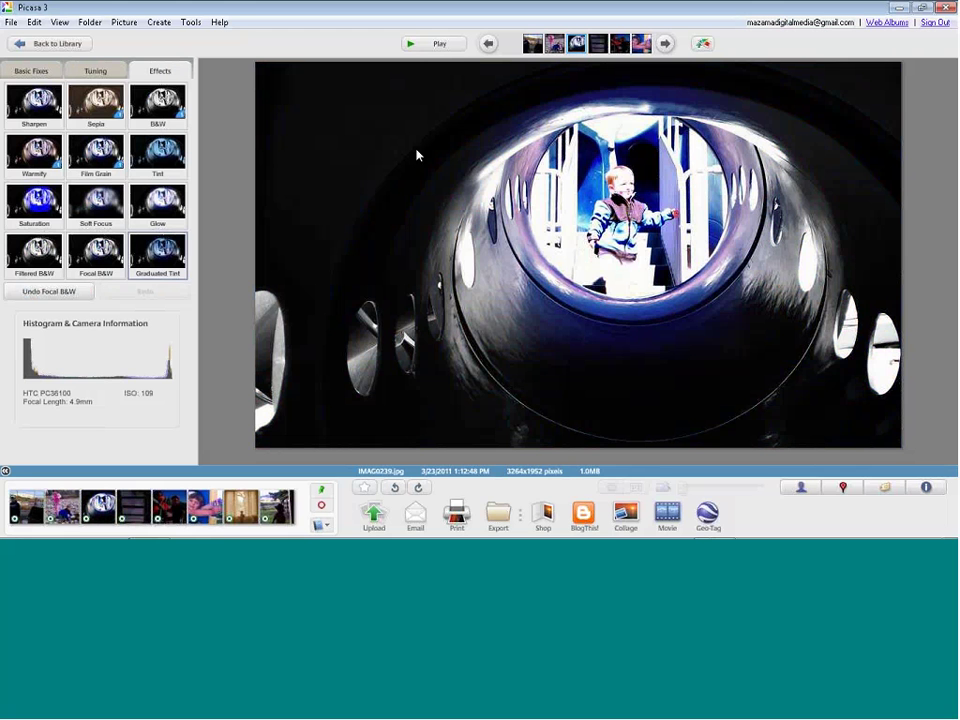
# Step: Go to the next photo, of the metal shed, rotate it counter-clockwise and apply the I'm Feeling Lucky fix
pyautogui.click(663, 45)
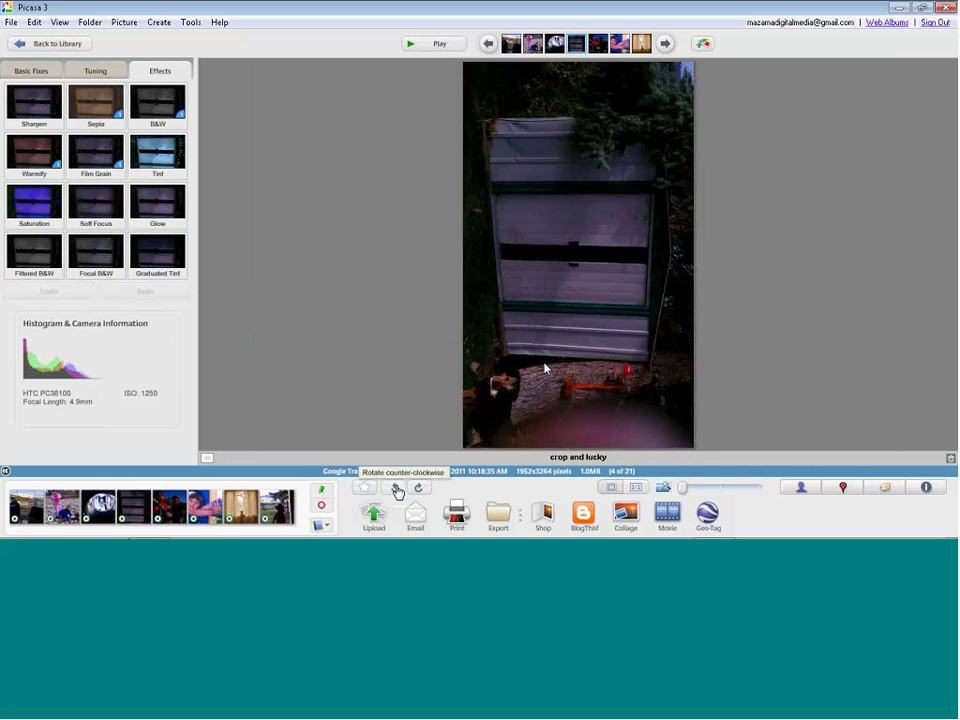
pyautogui.click(395, 489)
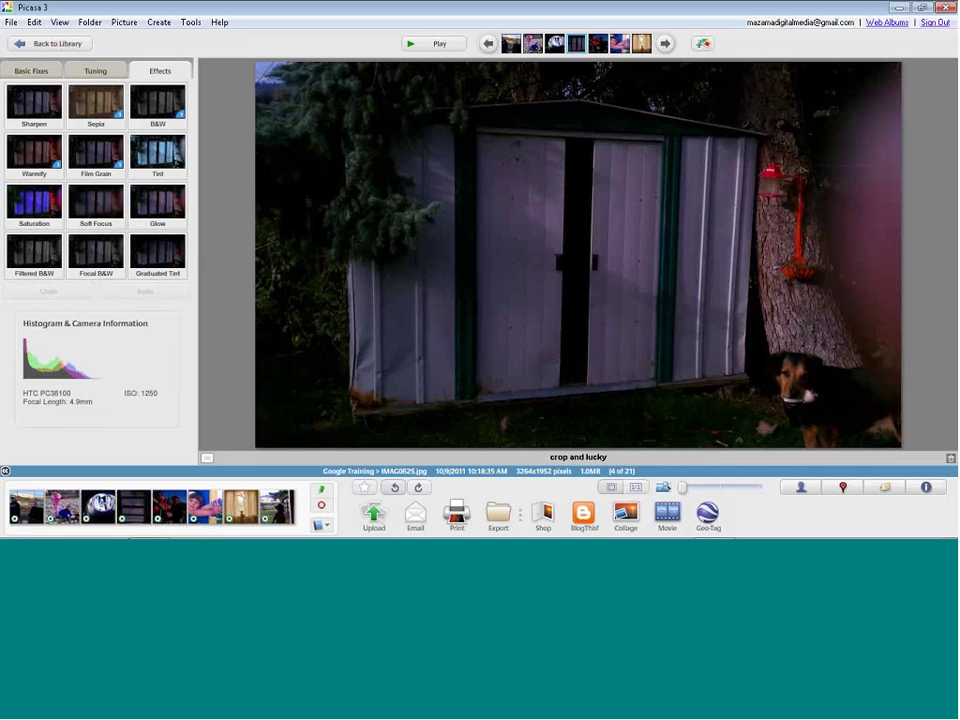
pyautogui.click(31, 70)
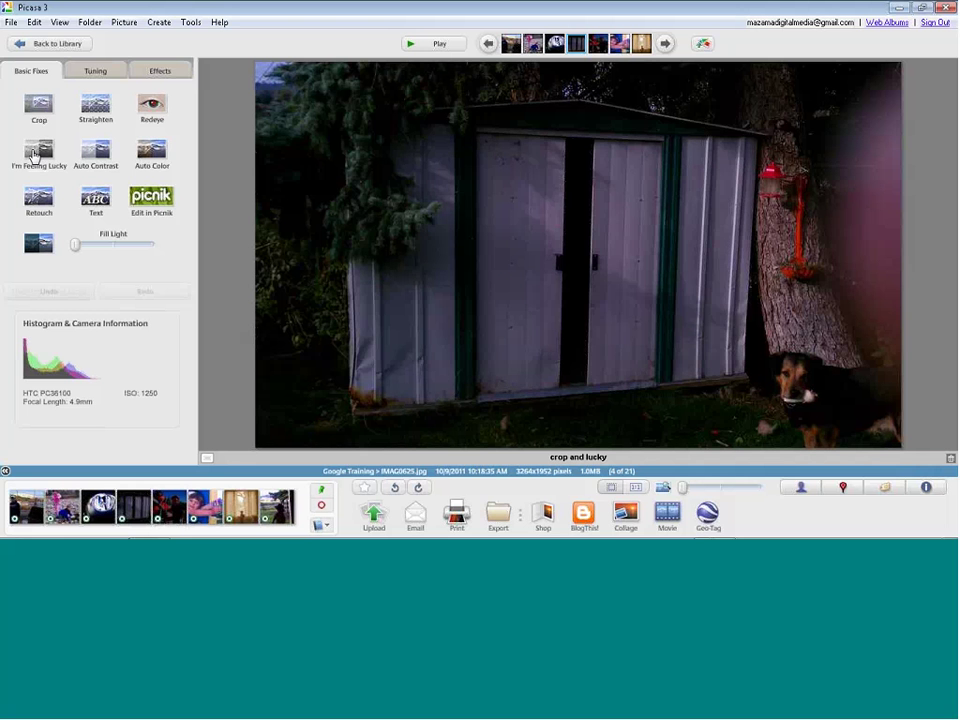
pyautogui.click(33, 155)
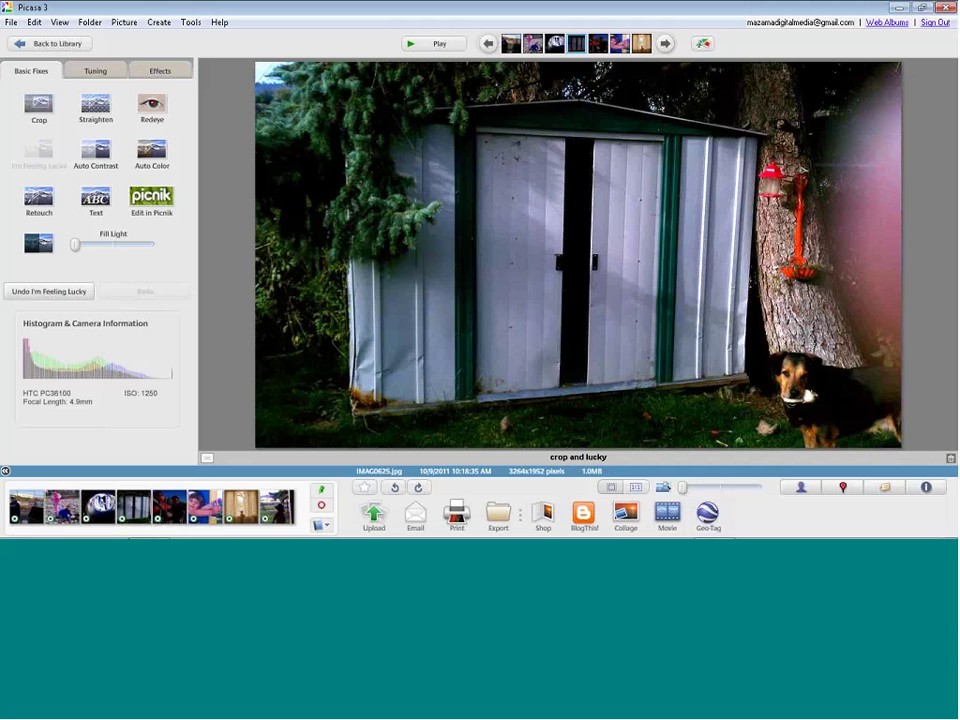
# Step: Go to the photo of the man in the red shirt and boy, apply I'm Feeling Lucky and raise Fill Light to about halfway
pyautogui.click(666, 44)
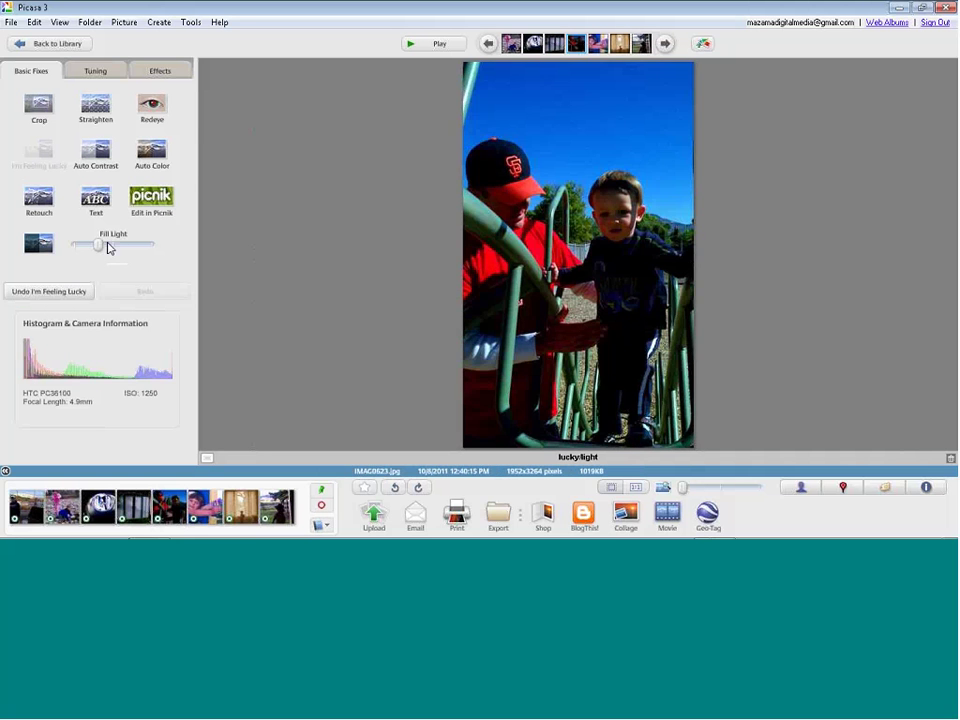
pyautogui.click(117, 245)
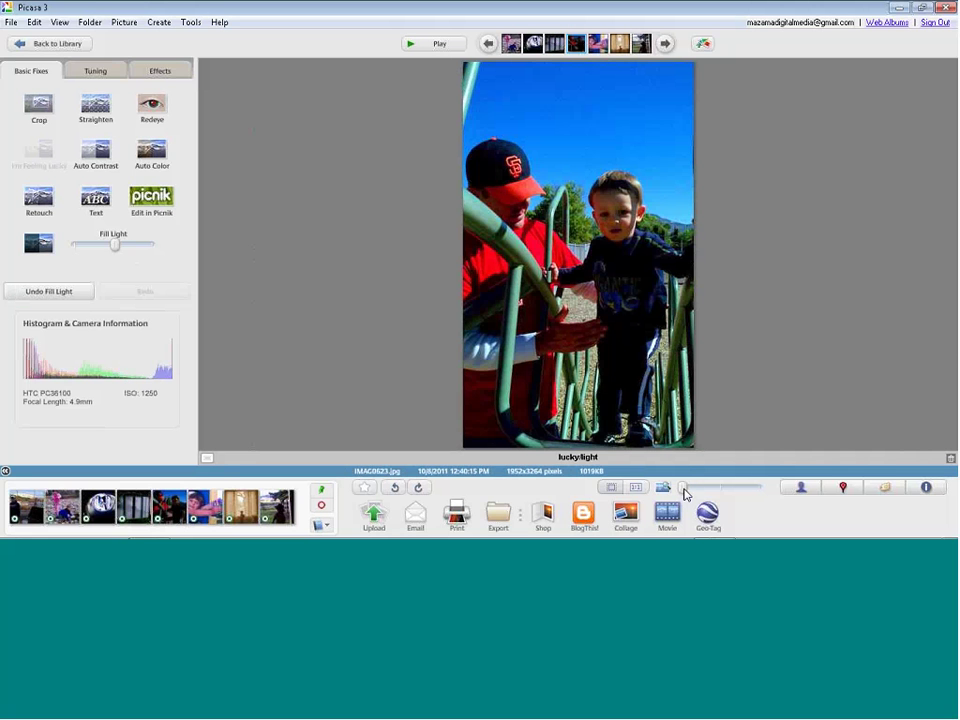
pyautogui.moveTo(684, 488); pyautogui.dragTo(699, 488)
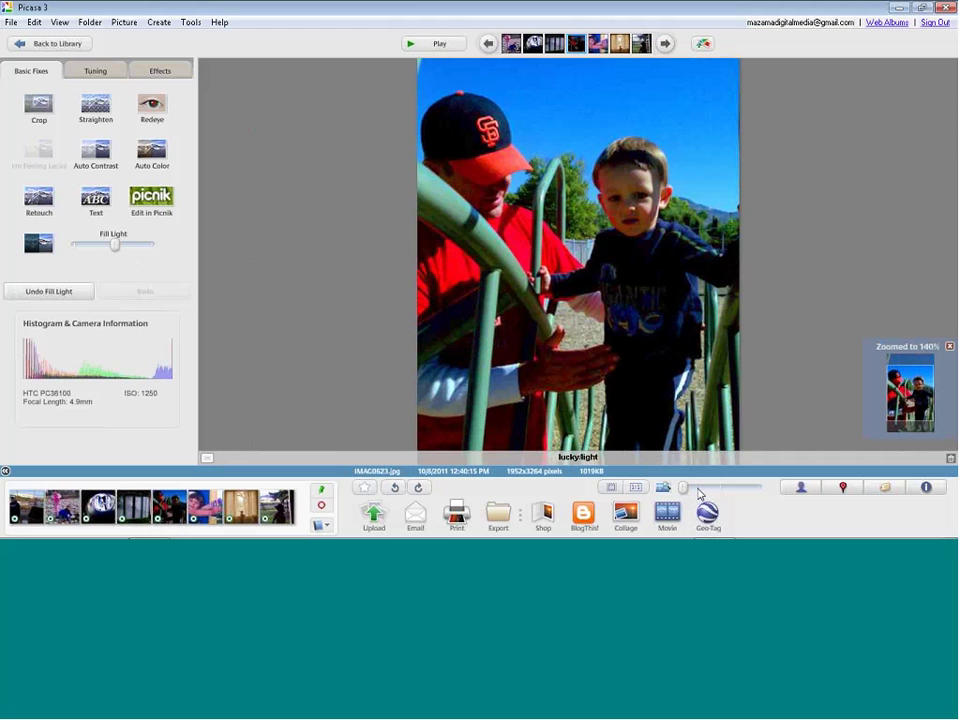
pyautogui.click(548, 370)
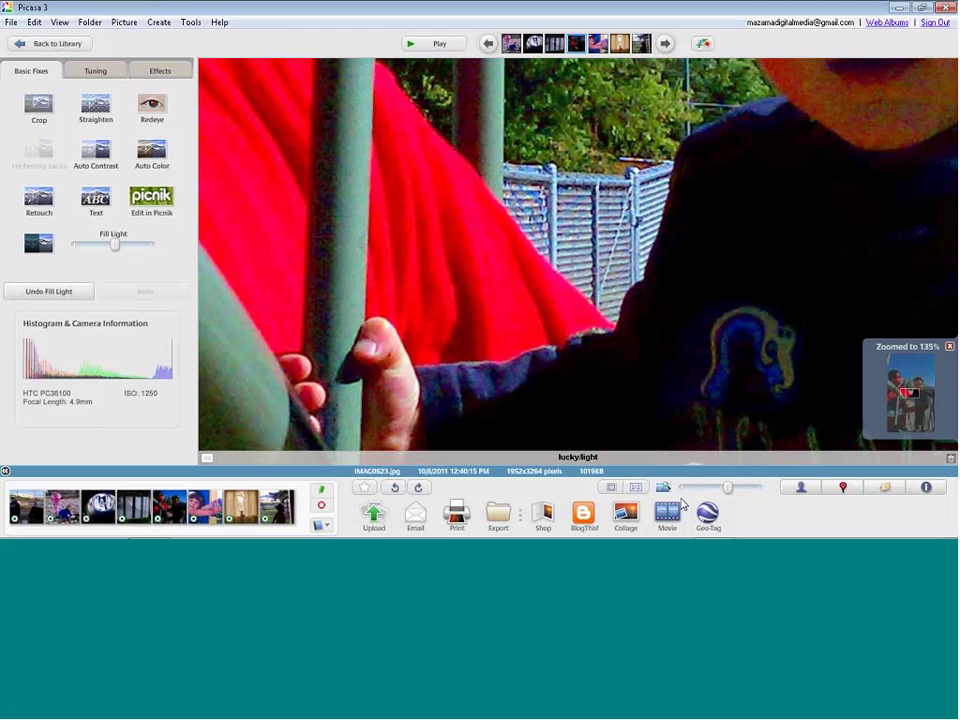
pyautogui.click(512, 378)
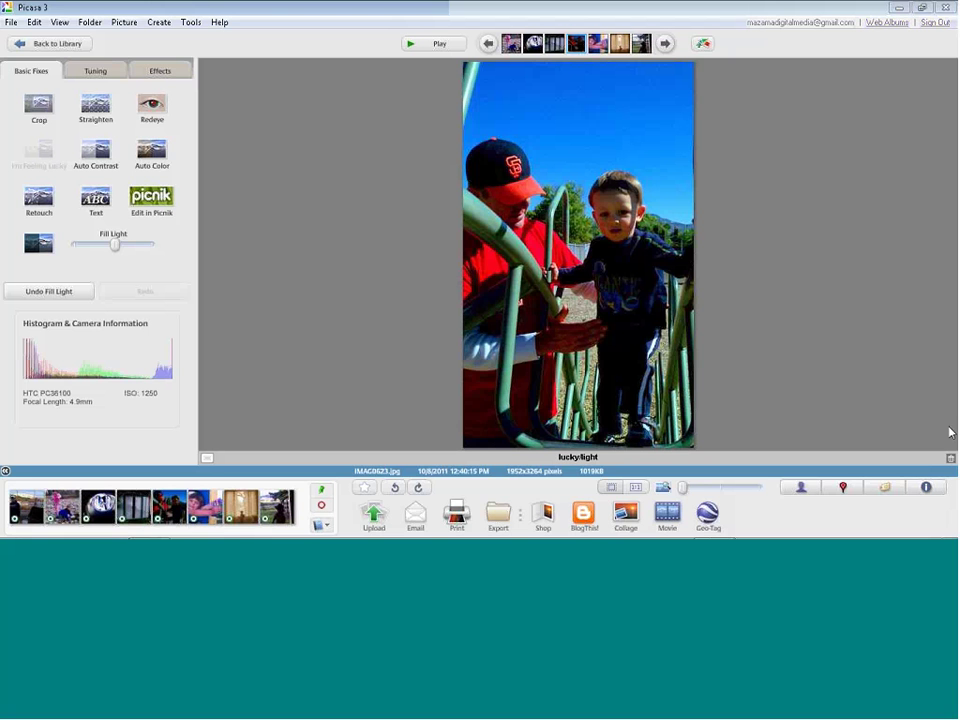
# Step: Go to the photo captioned "straighten" and straighten it until the window frame behind the child is vertical
pyautogui.click(666, 45)
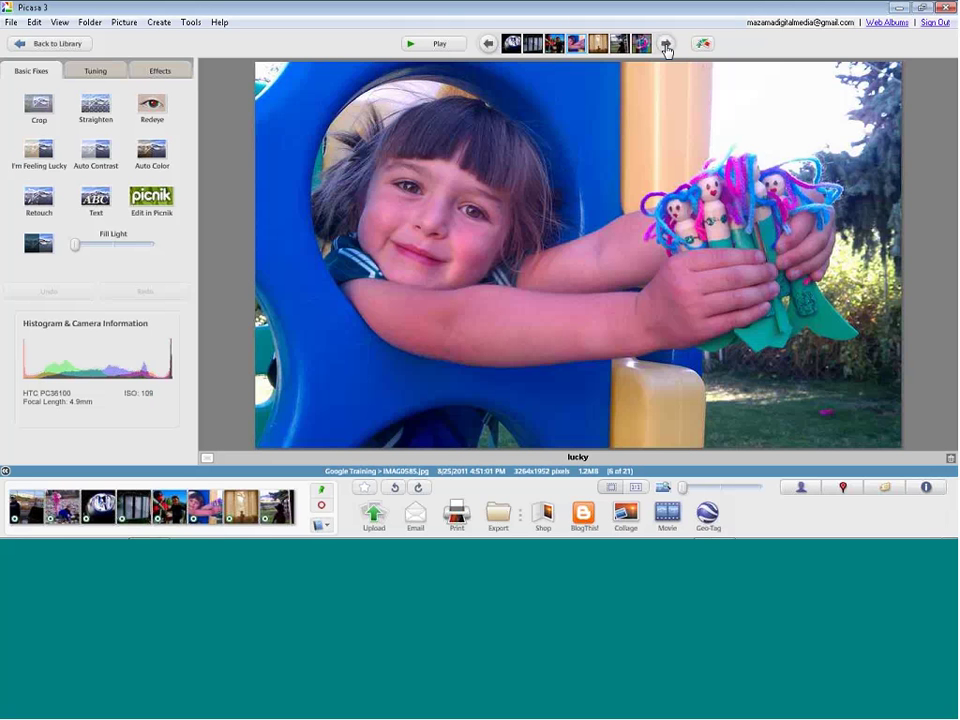
pyautogui.click(666, 45)
pyautogui.click(666, 45)
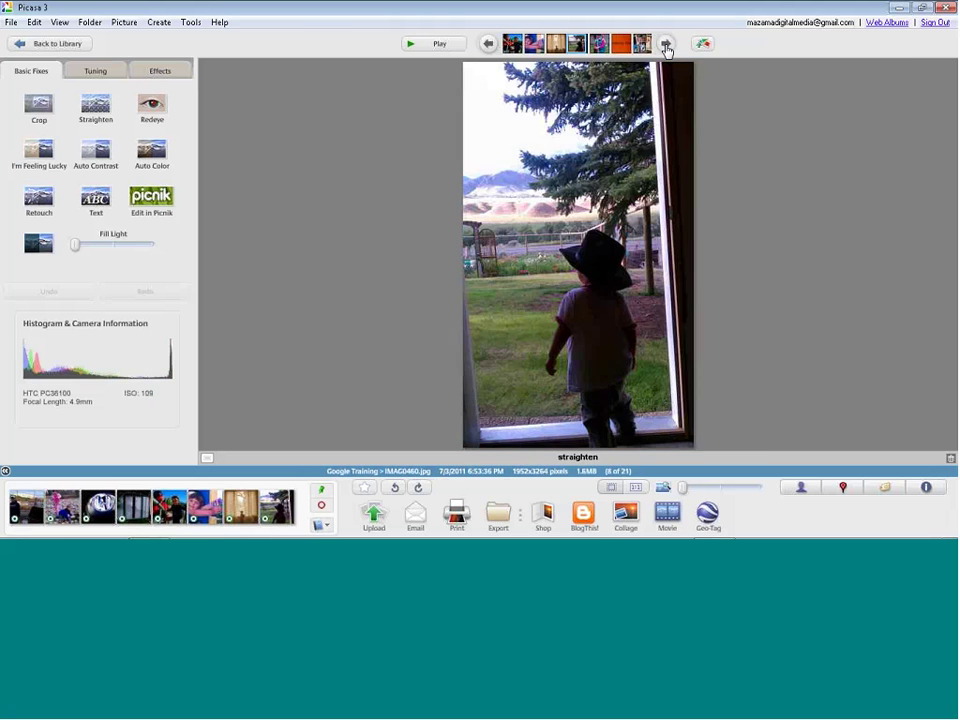
pyautogui.click(96, 110)
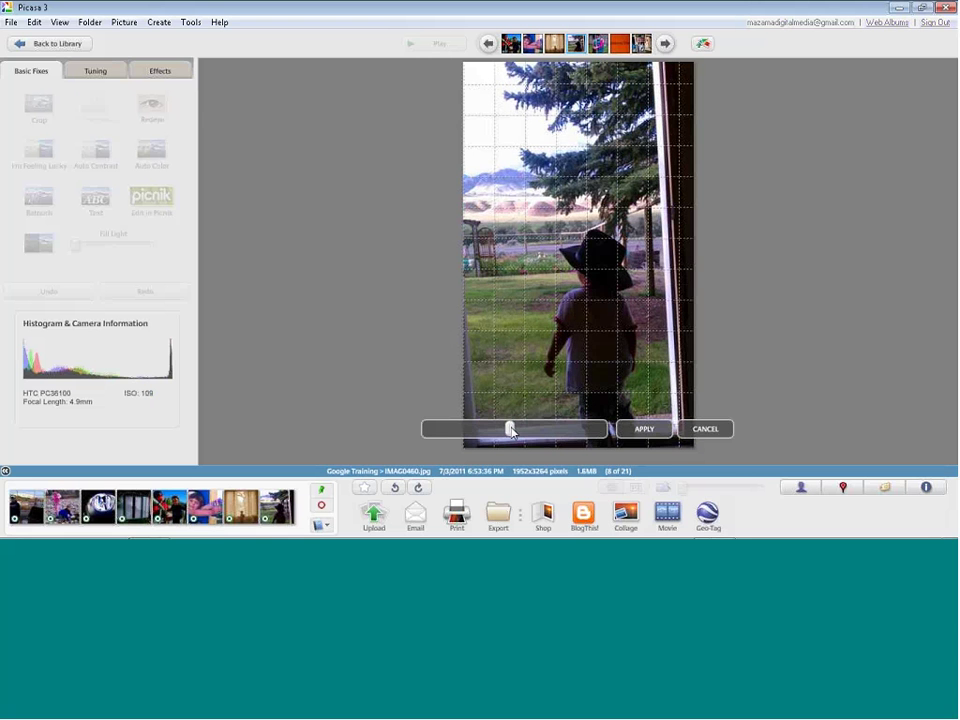
pyautogui.click(532, 436)
pyautogui.moveTo(529, 429); pyautogui.dragTo(484, 441)
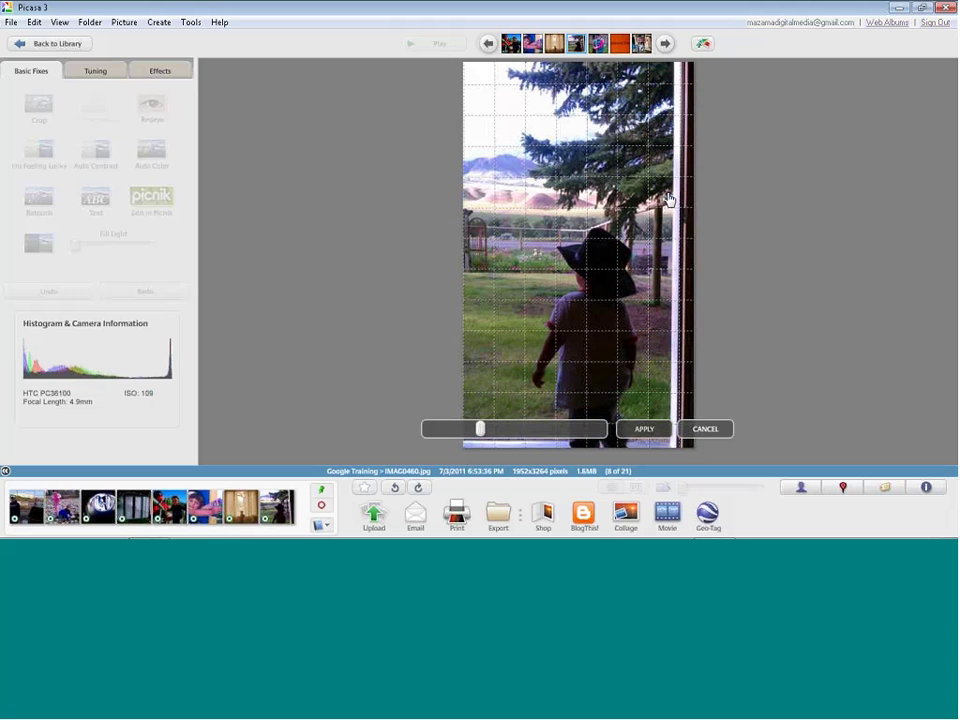
pyautogui.press('Return')
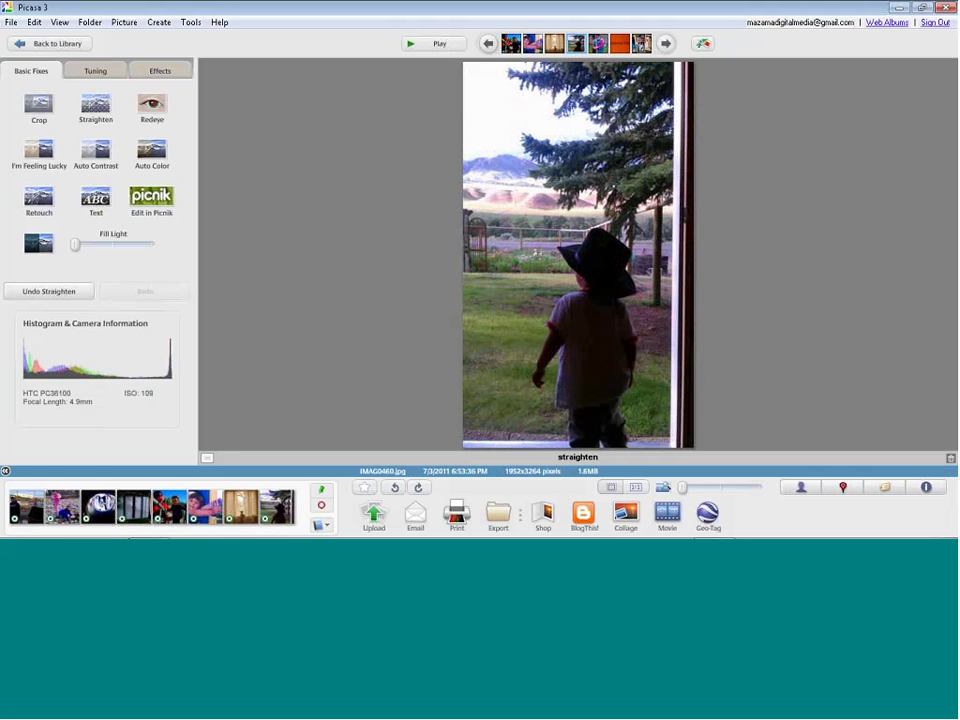
# Step: Go to the photo of the girl with the fish and start retouching the fishing pole with a larger brush, patching it with grass
pyautogui.click(666, 43)
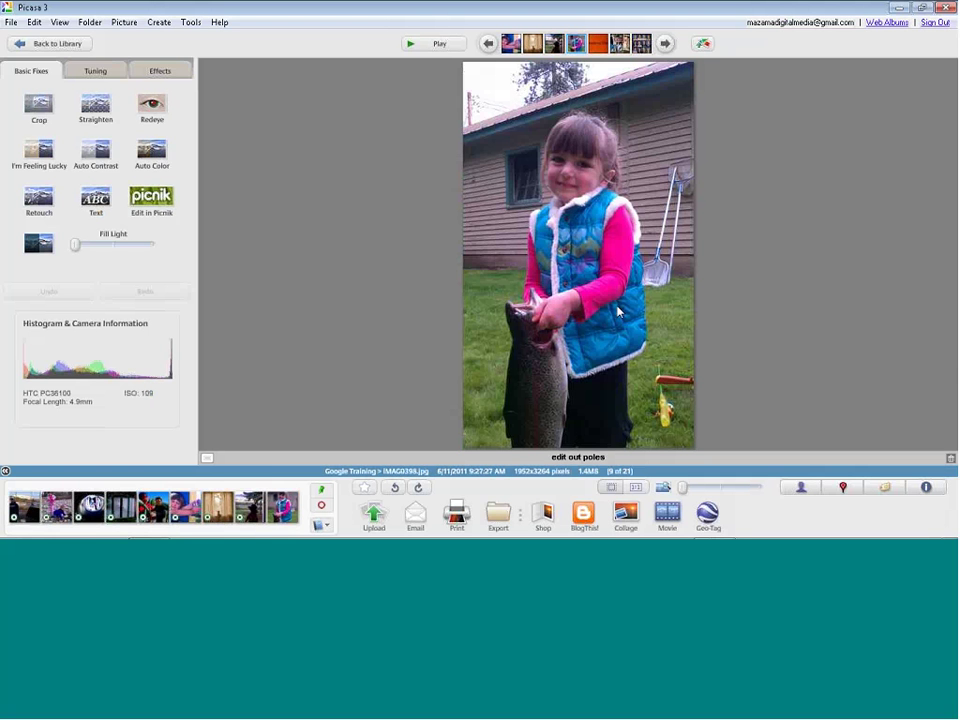
pyautogui.click(40, 205)
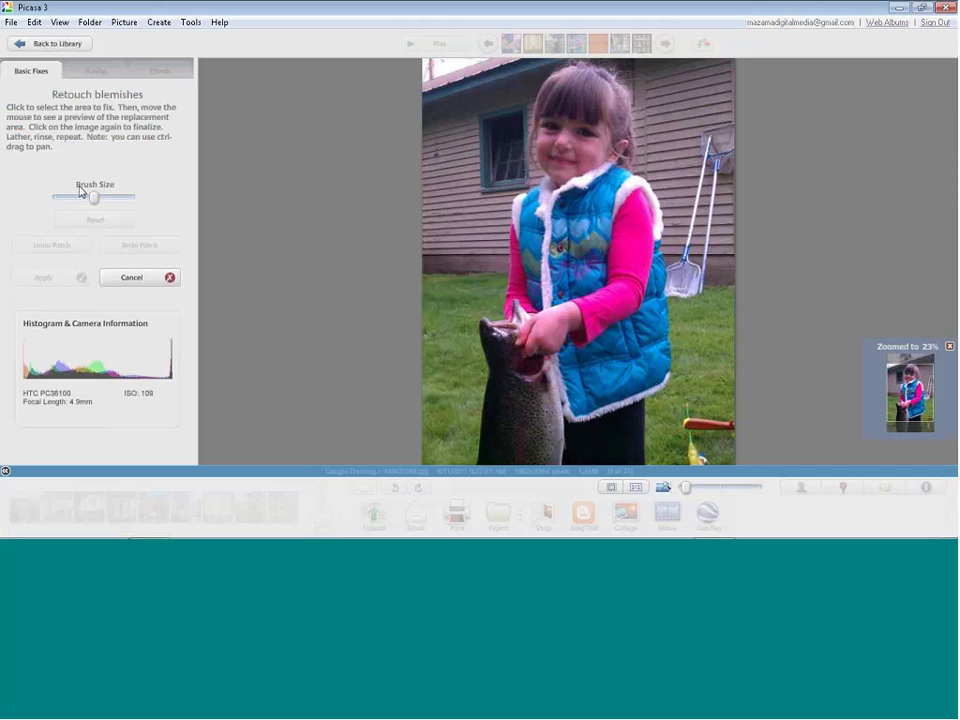
pyautogui.moveTo(91, 196); pyautogui.dragTo(113, 203)
pyautogui.click(695, 416)
pyautogui.click(713, 362)
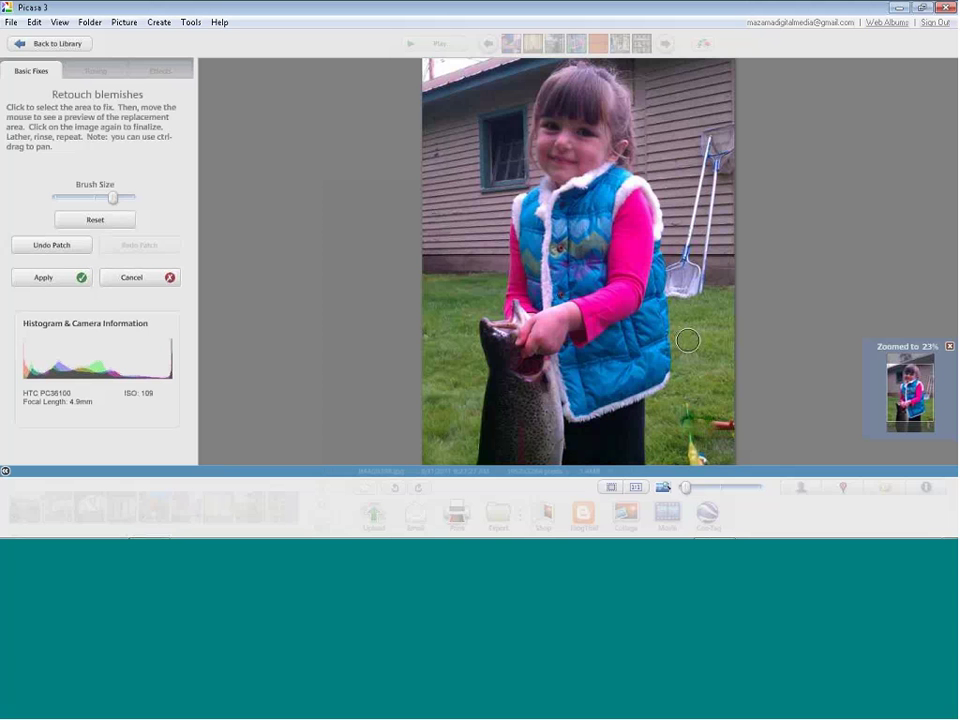
pyautogui.click(688, 341)
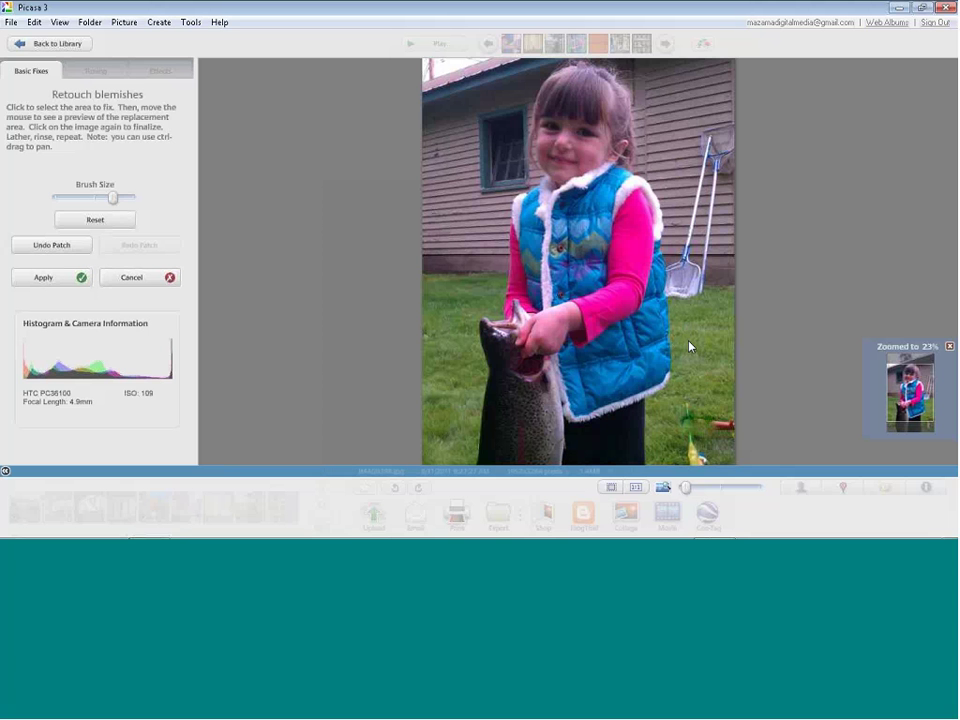
# Step: Patch over the rest of the fishing pole and lure with nearby grass and apply the retouching
pyautogui.click(723, 431)
pyautogui.click(684, 414)
pyautogui.click(692, 444)
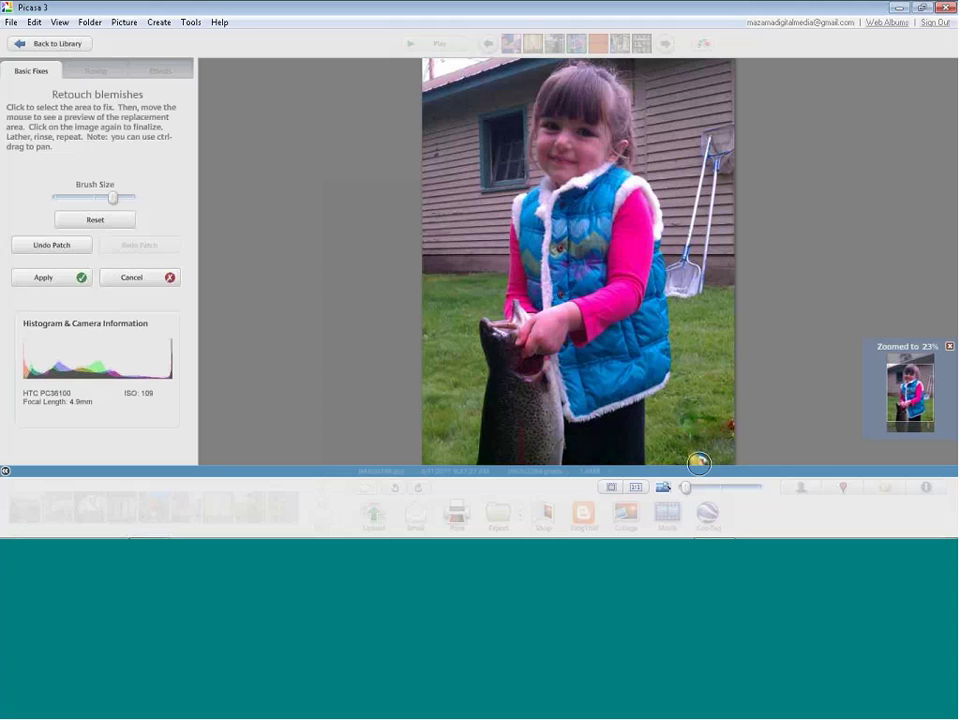
pyautogui.click(703, 444)
pyautogui.click(732, 427)
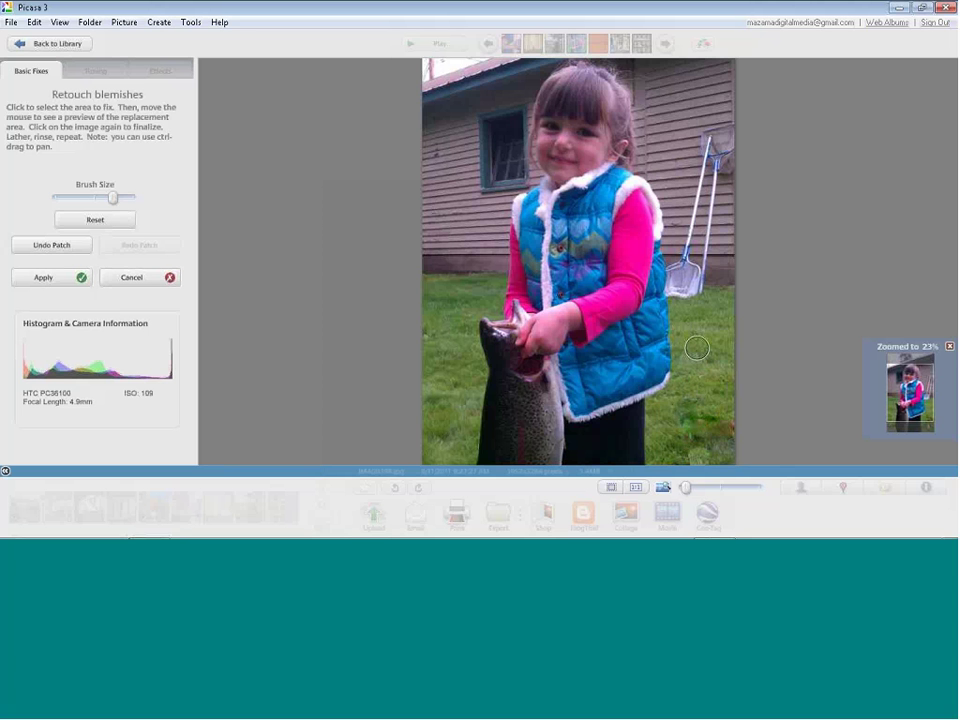
pyautogui.click(692, 438)
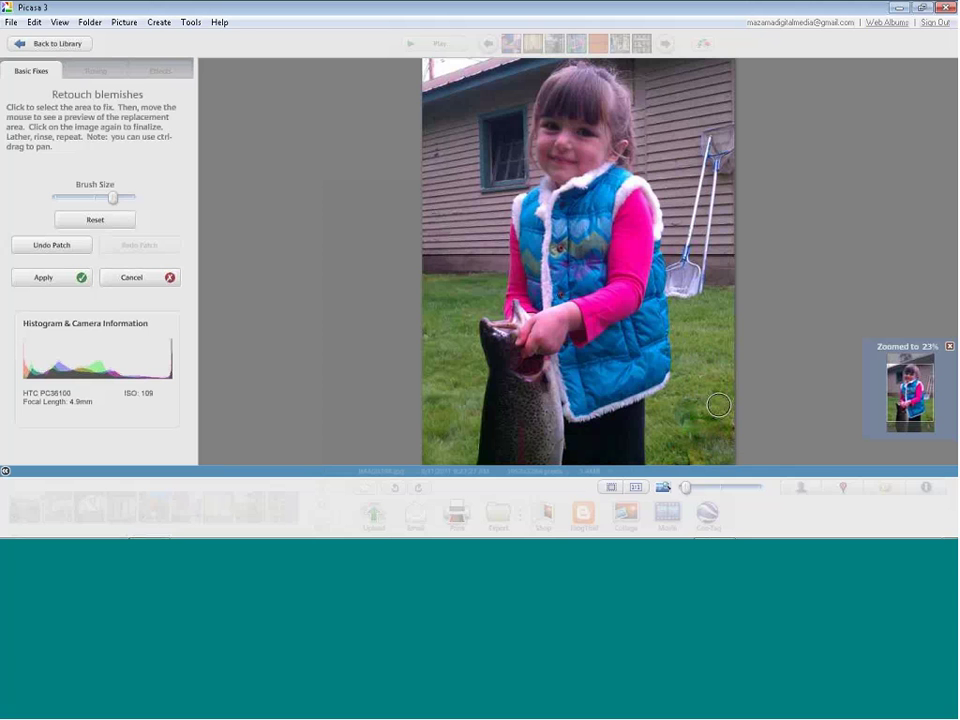
pyautogui.click(705, 419)
pyautogui.click(45, 280)
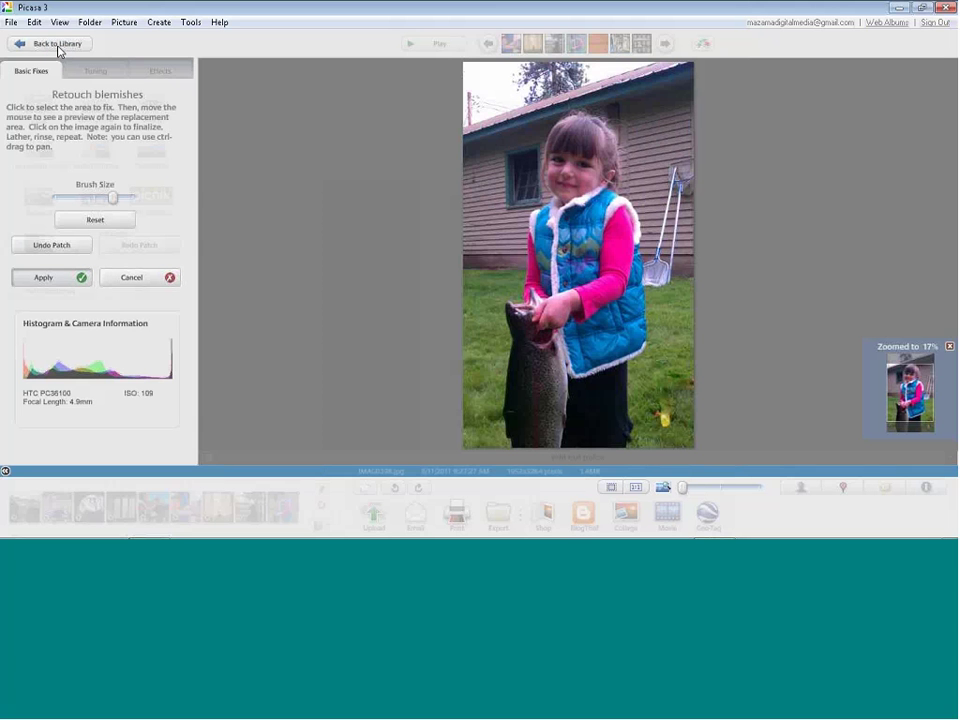
# Step: Return to the library, view the skull webpage header image at full size and go back to the library
pyautogui.click(58, 47)
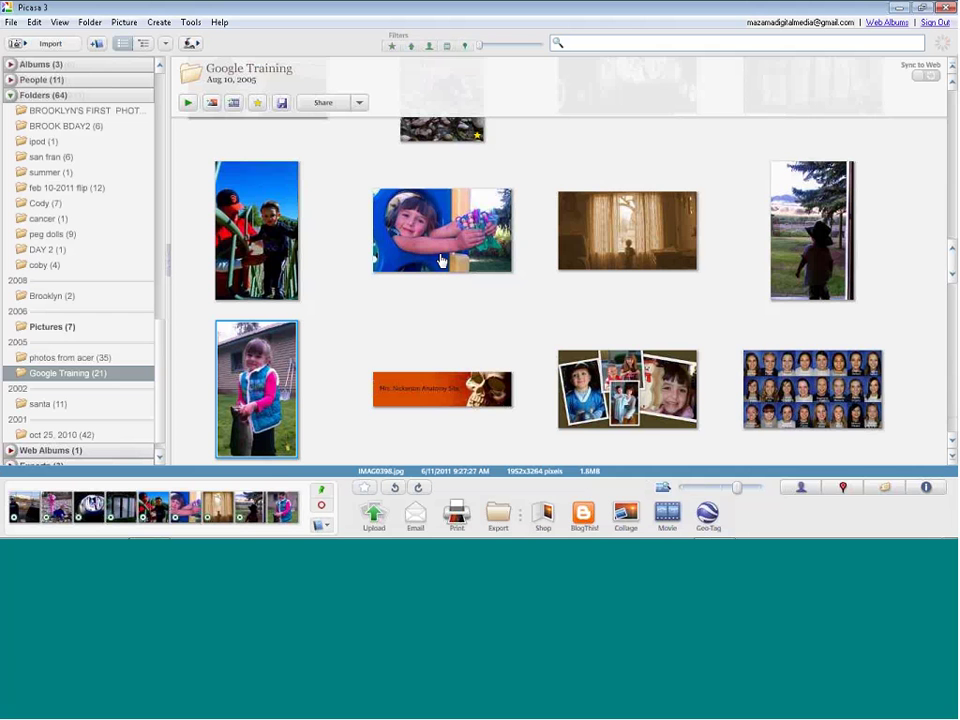
pyautogui.click(443, 393)
pyautogui.doubleClick(443, 393)
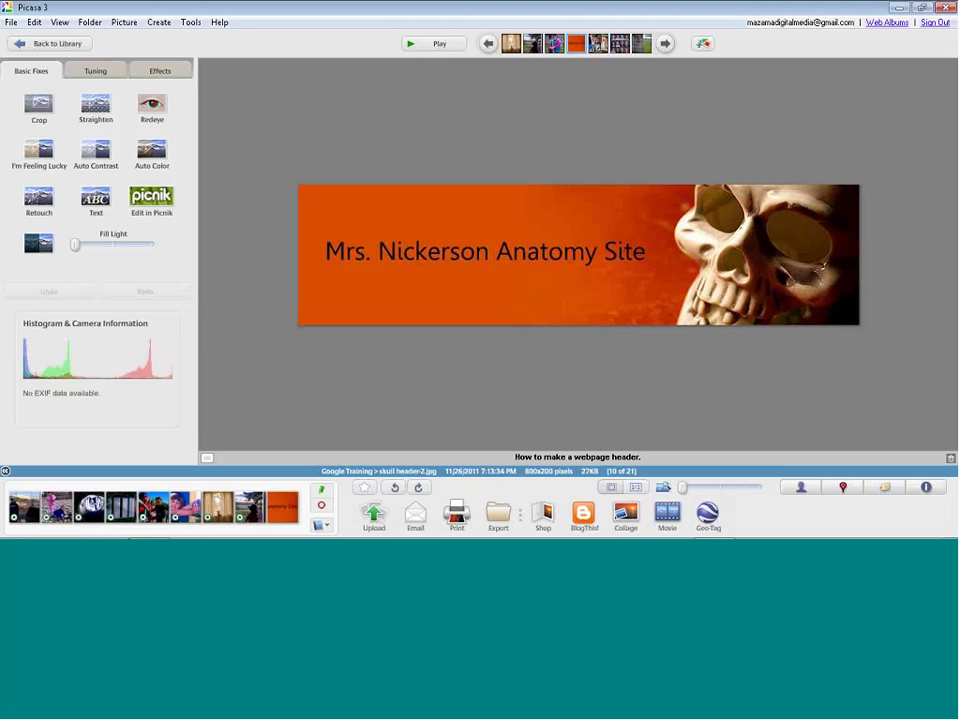
pyautogui.click(55, 44)
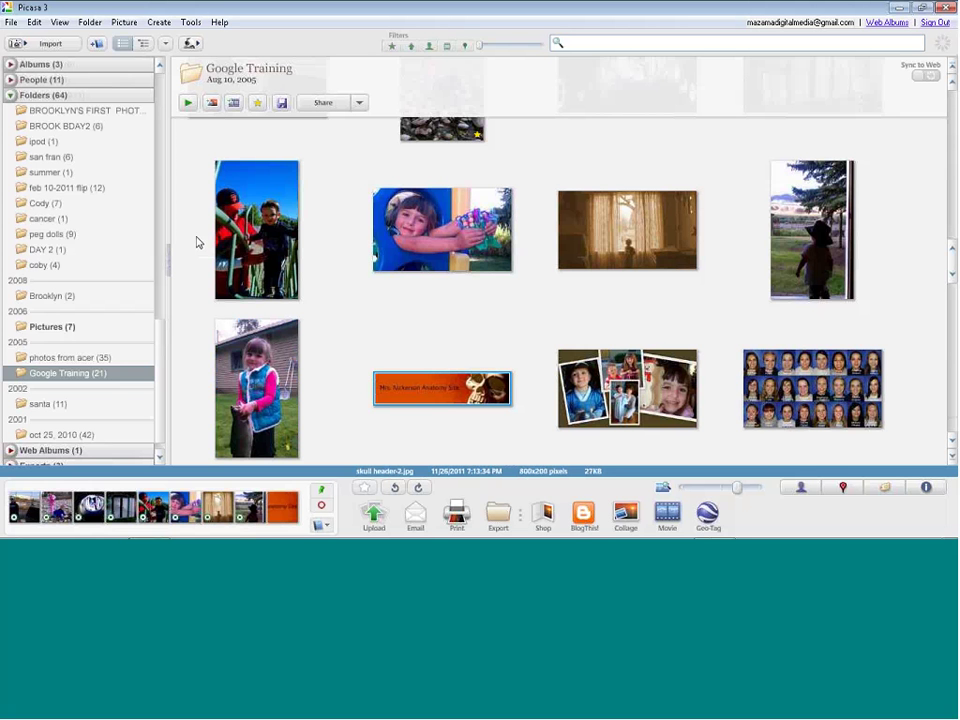
# Step: Clear the held photos, hold the row of four photos from the man and boy to the doorway child, and start a collage
pyautogui.click(321, 505)
pyautogui.click(520, 298)
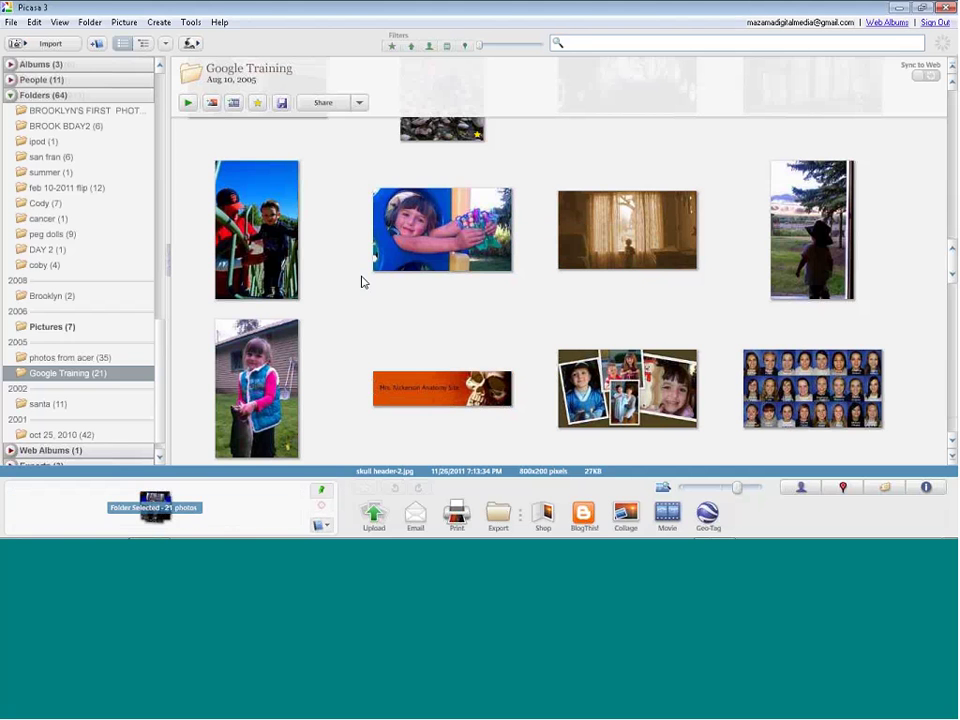
pyautogui.moveTo(226, 222); pyautogui.dragTo(875, 240)
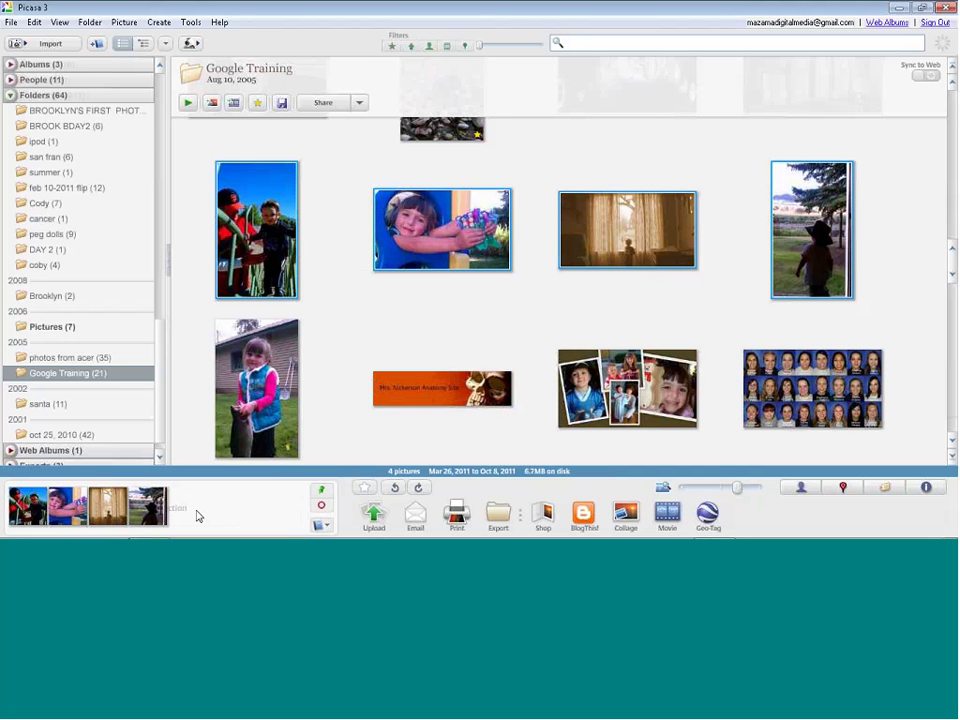
pyautogui.click(322, 495)
pyautogui.click(626, 515)
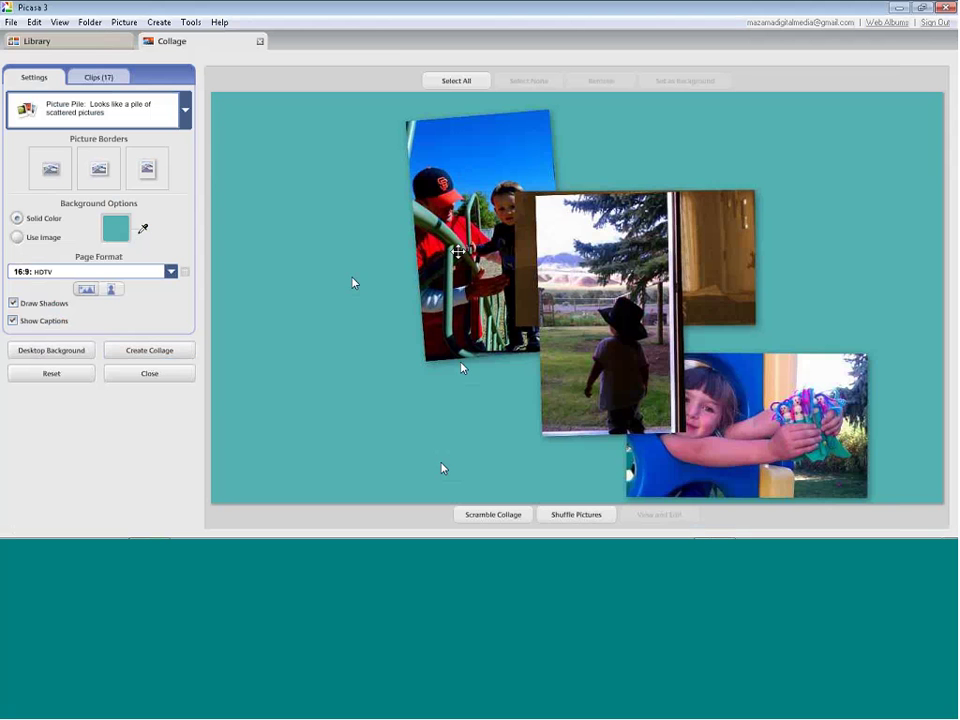
# Step: Spread the man-and-boy and doorway photos apart in the collage, and enlarge and tilt the man-and-boy photo clockwise
pyautogui.moveTo(458, 251); pyautogui.dragTo(323, 291)
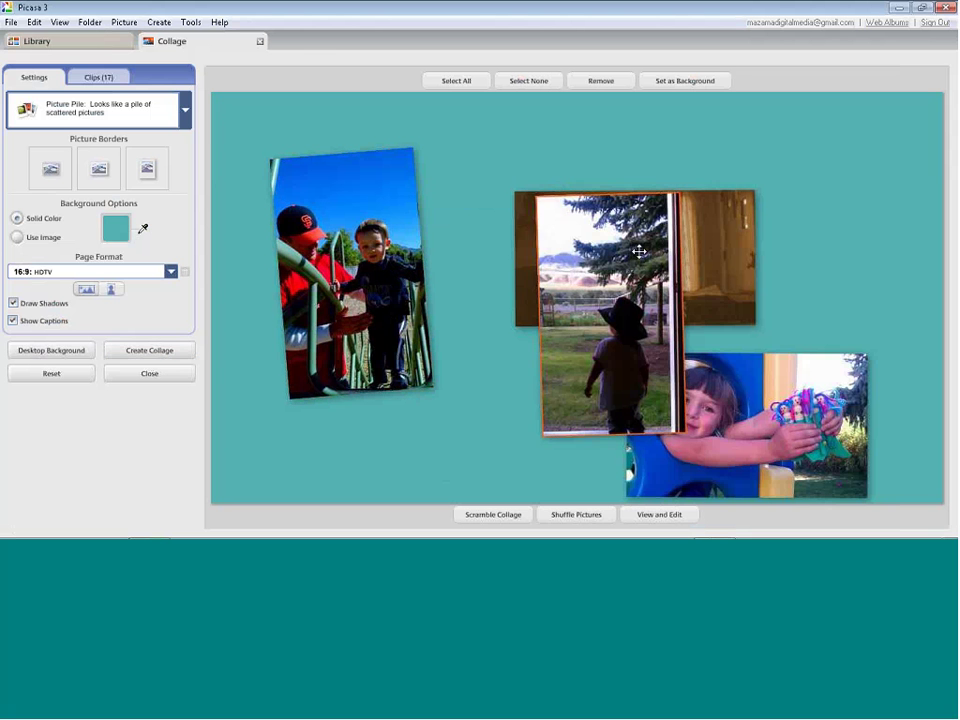
pyautogui.moveTo(610, 311); pyautogui.dragTo(765, 273)
pyautogui.click(381, 285)
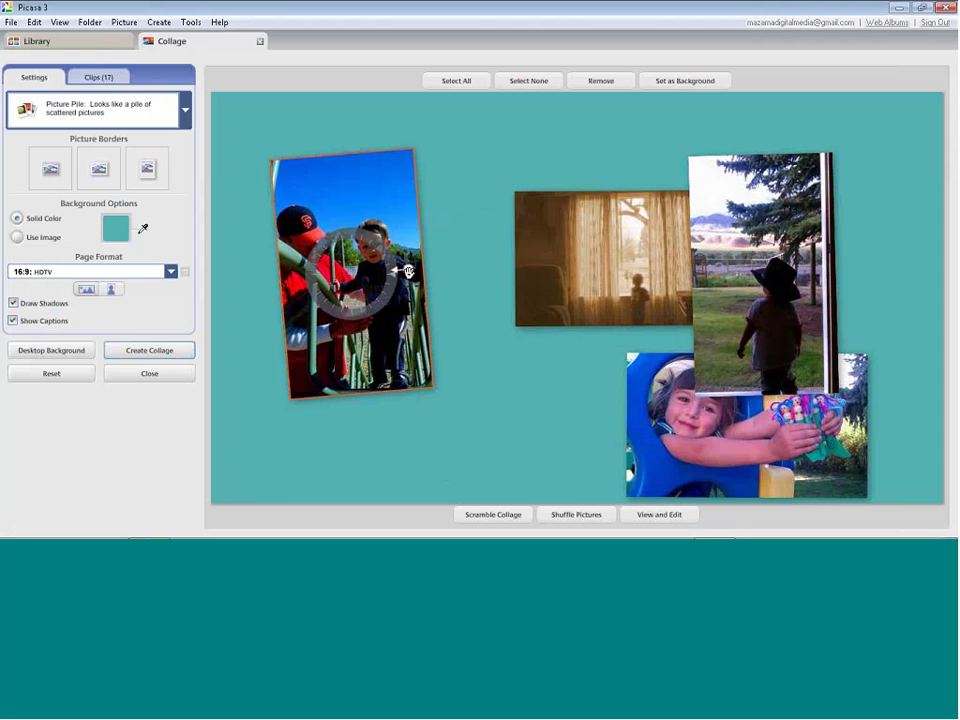
pyautogui.moveTo(407, 272)
pyautogui.mouseDown()
pyautogui.moveTo(390, 314)
pyautogui.moveTo(503, 335)
pyautogui.moveTo(405, 290)
pyautogui.mouseUp()
# Step: Arrange the sepia window, doorway and girl-with-dolls photos in the collage so that they no longer overlap
pyautogui.click(547, 233)
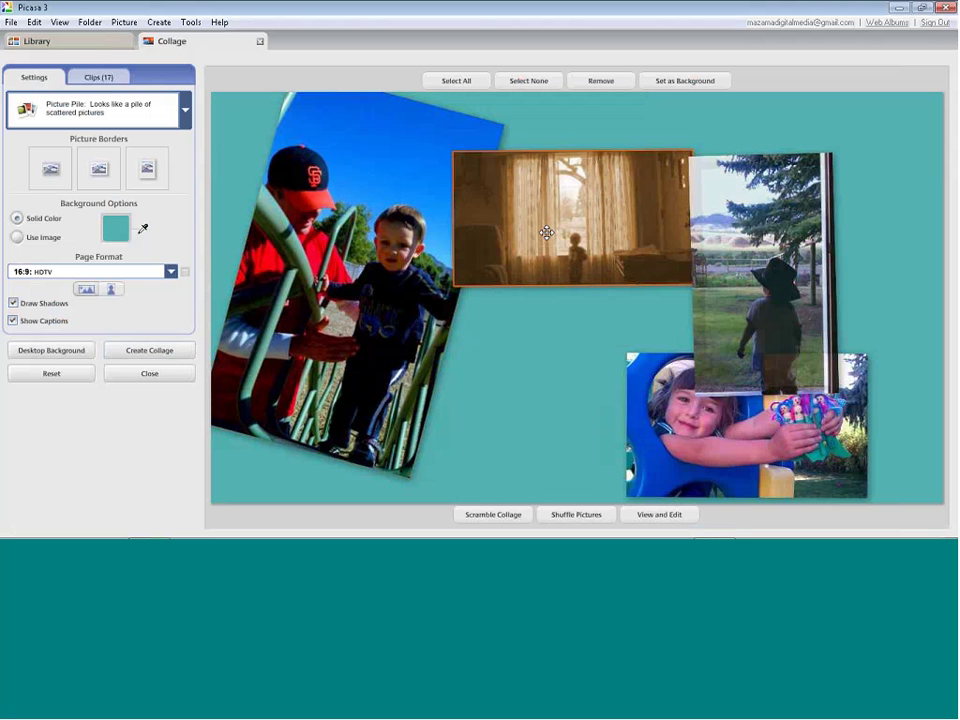
pyautogui.moveTo(547, 233); pyautogui.dragTo(536, 216)
pyautogui.moveTo(760, 300); pyautogui.dragTo(815, 265)
pyautogui.moveTo(686, 356); pyautogui.dragTo(532, 306)
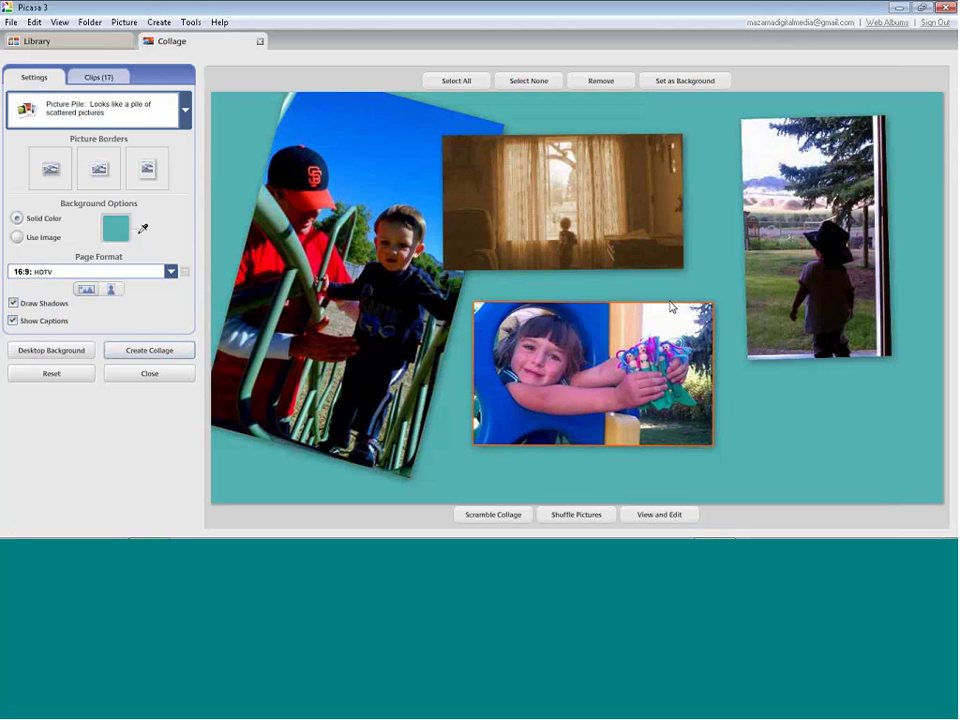
# Step: Remove the sepia window photo from the collage and add the black tunnel photo from the clips
pyautogui.click(503, 345)
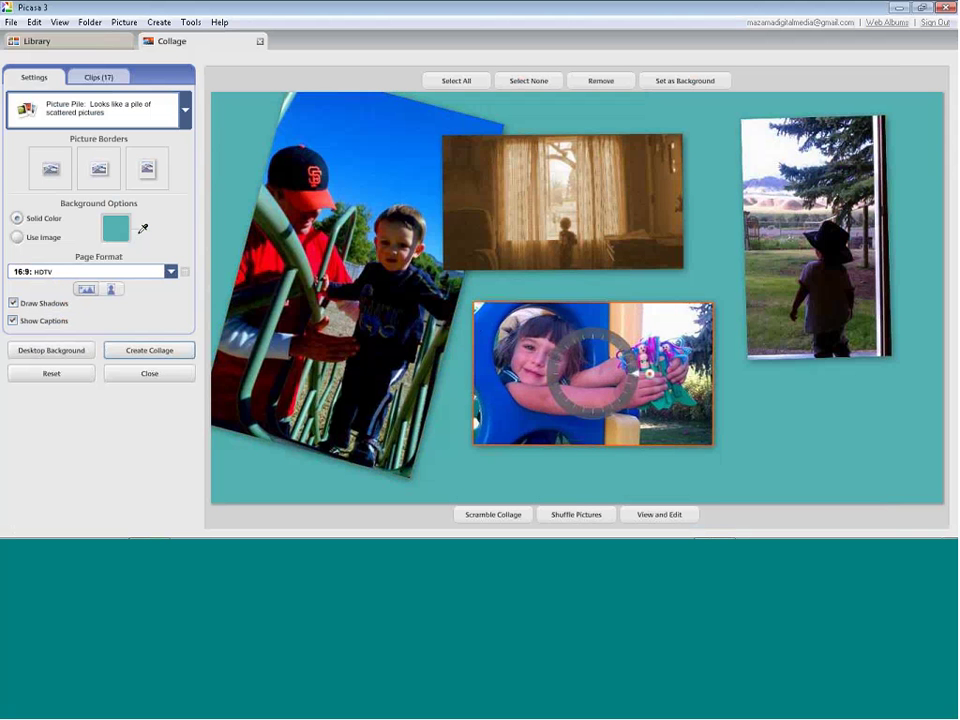
pyautogui.rightClick(578, 214)
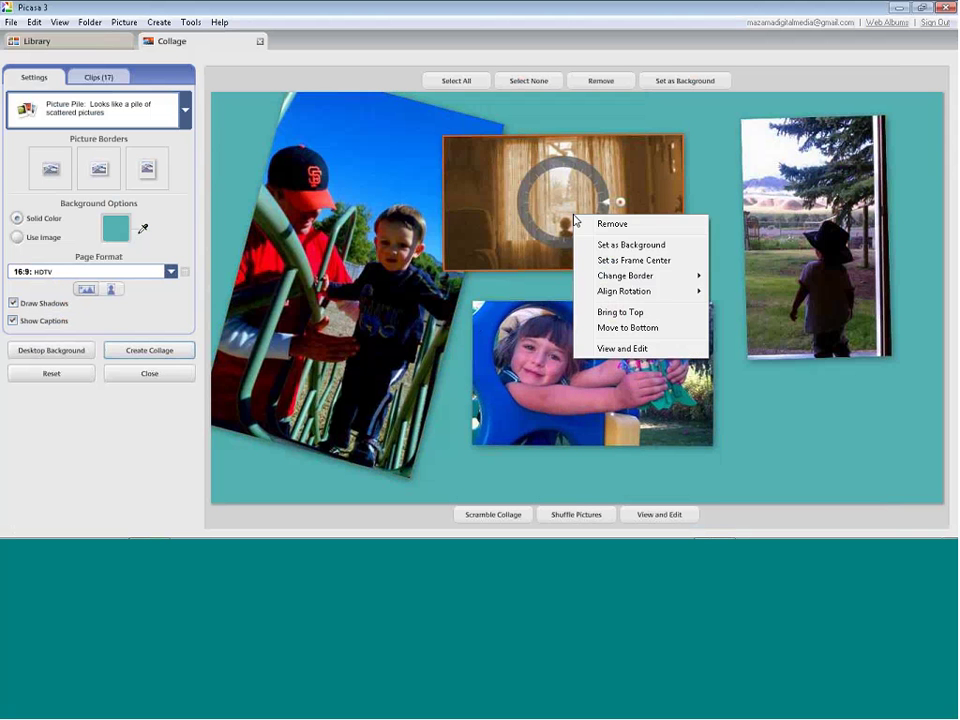
pyautogui.click(612, 224)
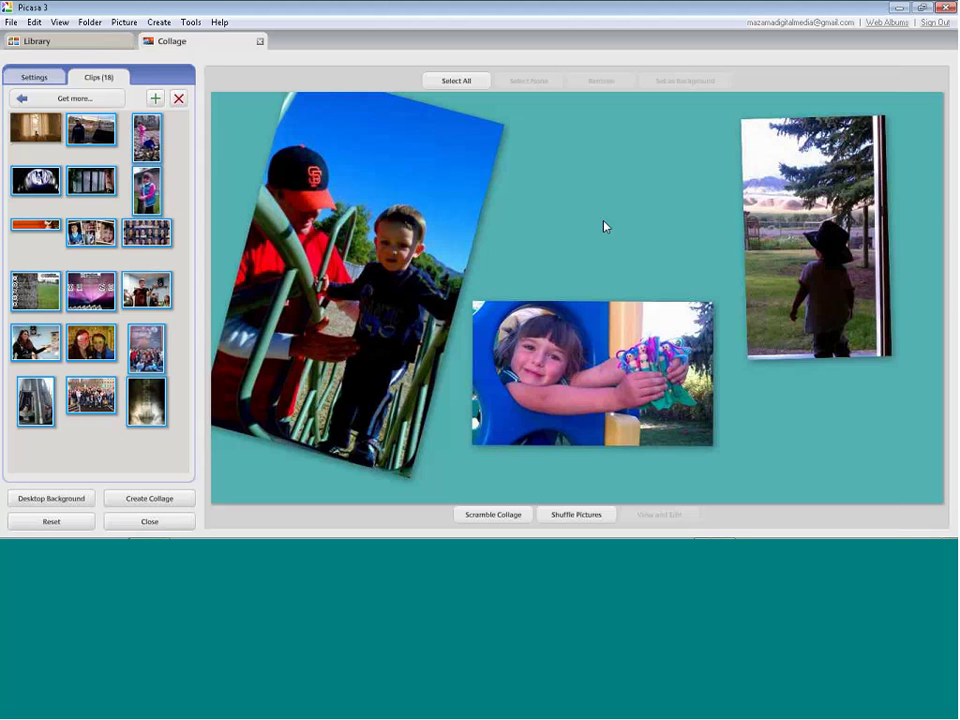
pyautogui.click(35, 77)
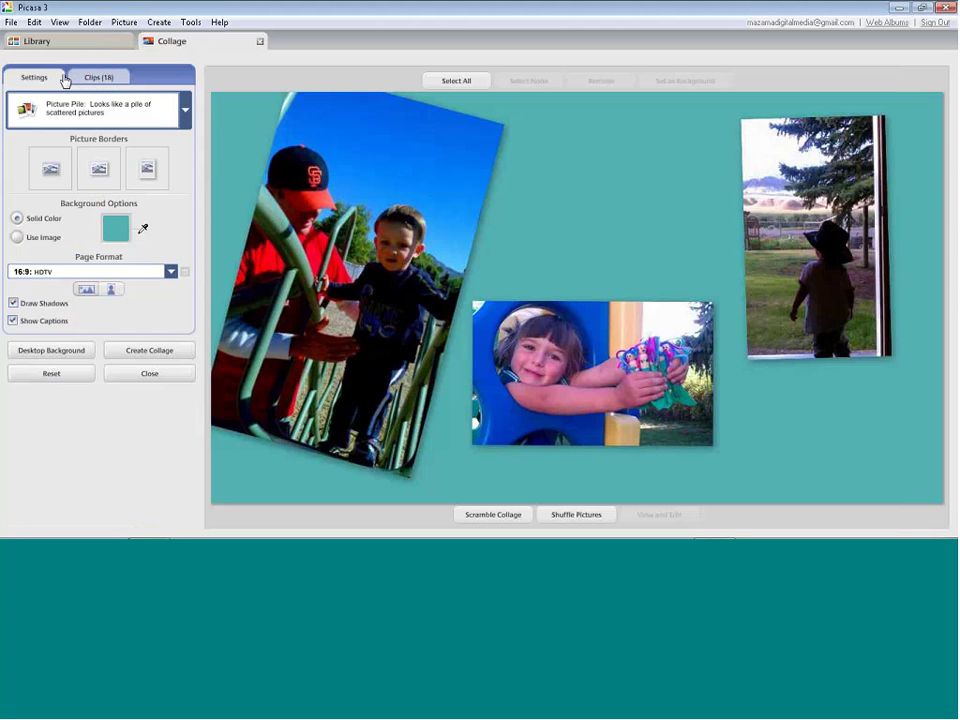
pyautogui.click(68, 78)
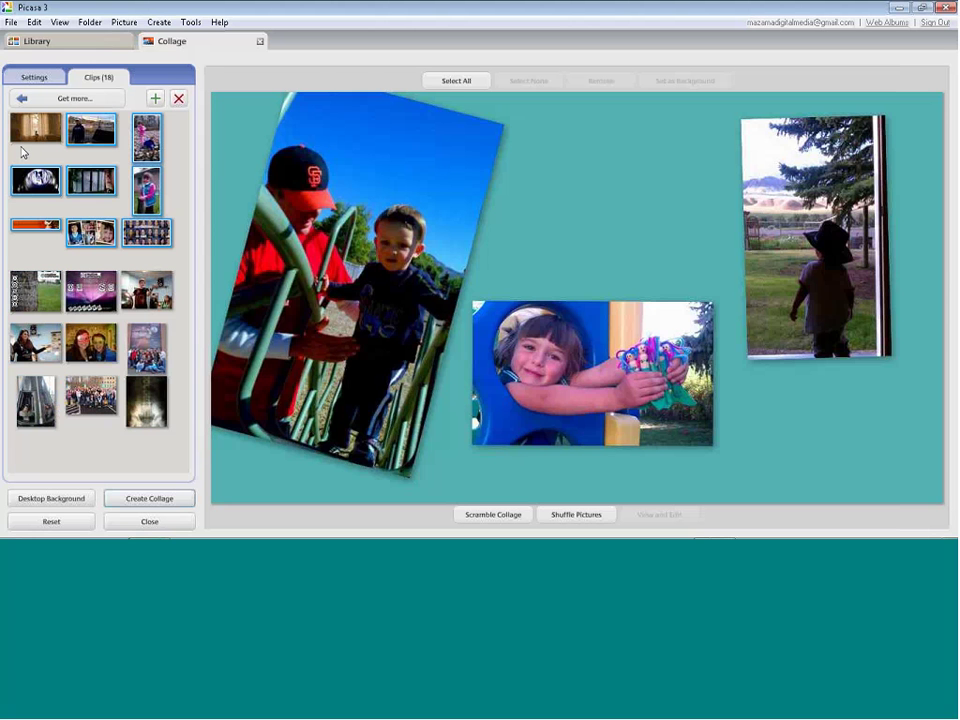
pyautogui.moveTo(35, 180); pyautogui.dragTo(371, 281)
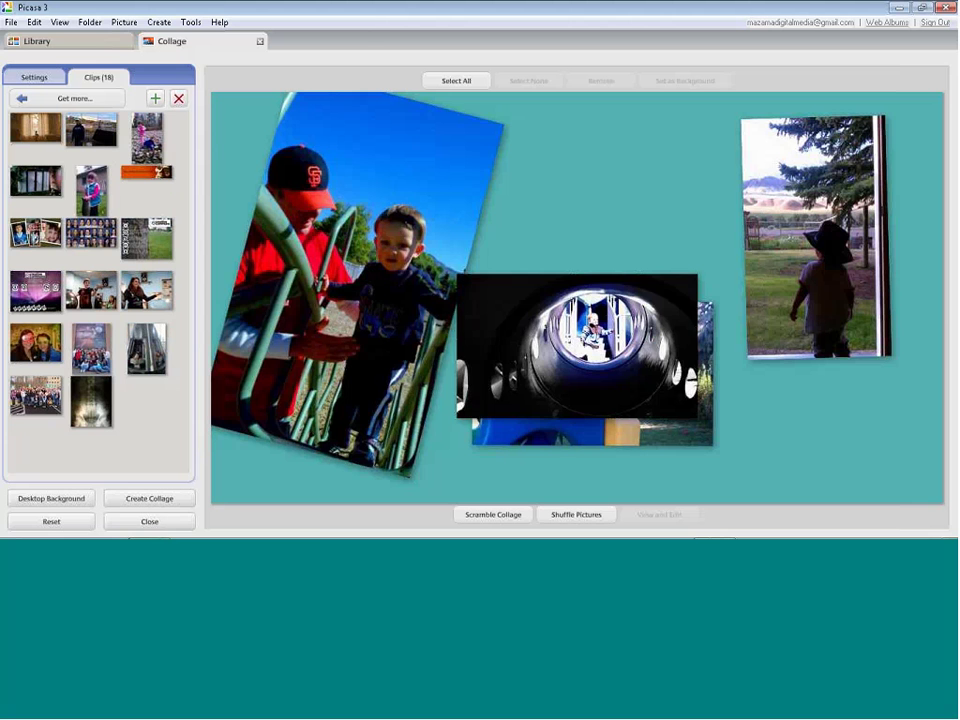
# Step: Add the first photo from the peg dolls folder to the collage and set it as the collage background
pyautogui.click(67, 98)
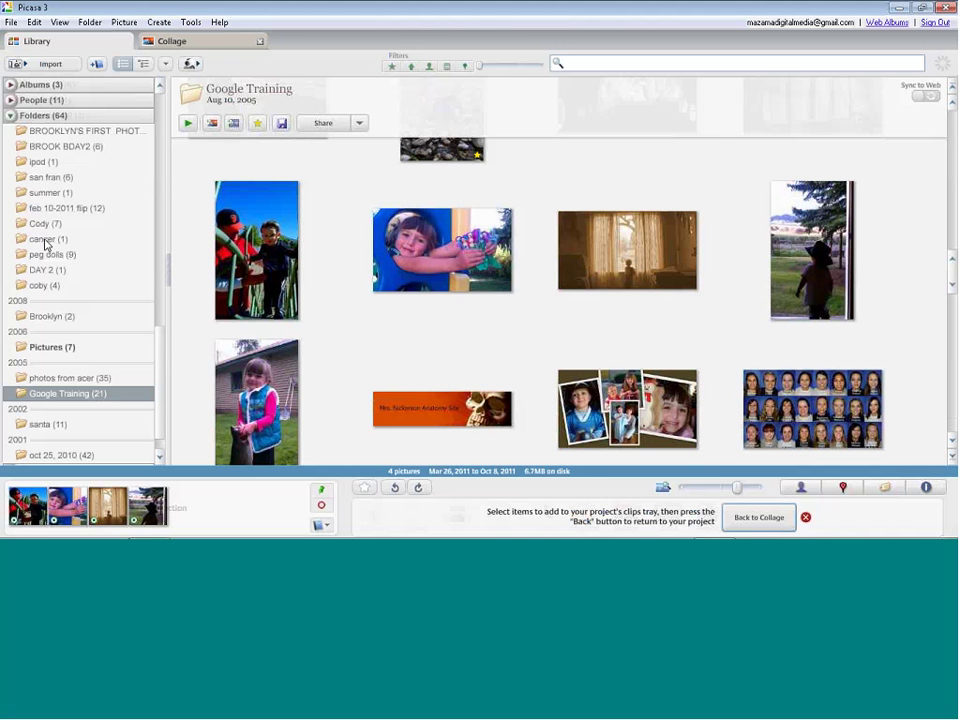
pyautogui.click(45, 254)
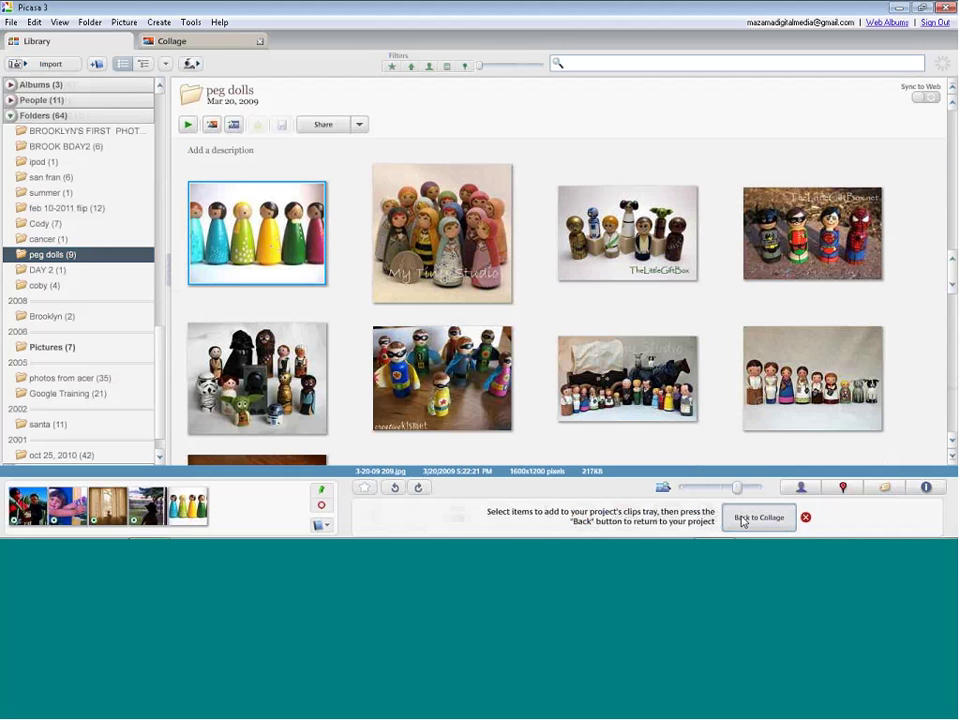
pyautogui.click(759, 517)
pyautogui.rightClick(581, 231)
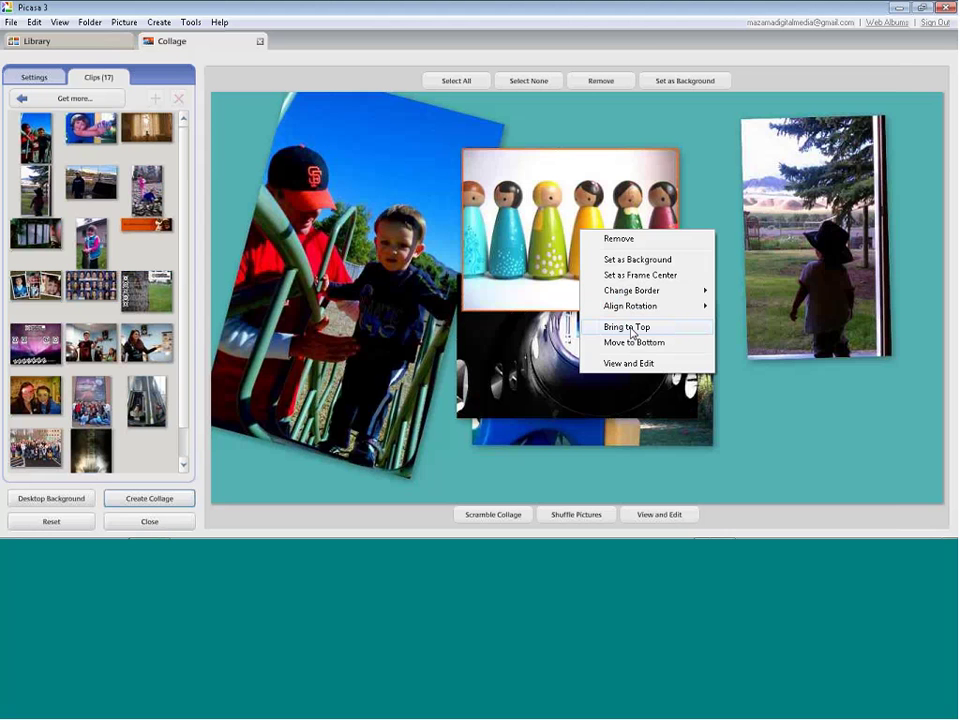
pyautogui.click(632, 330)
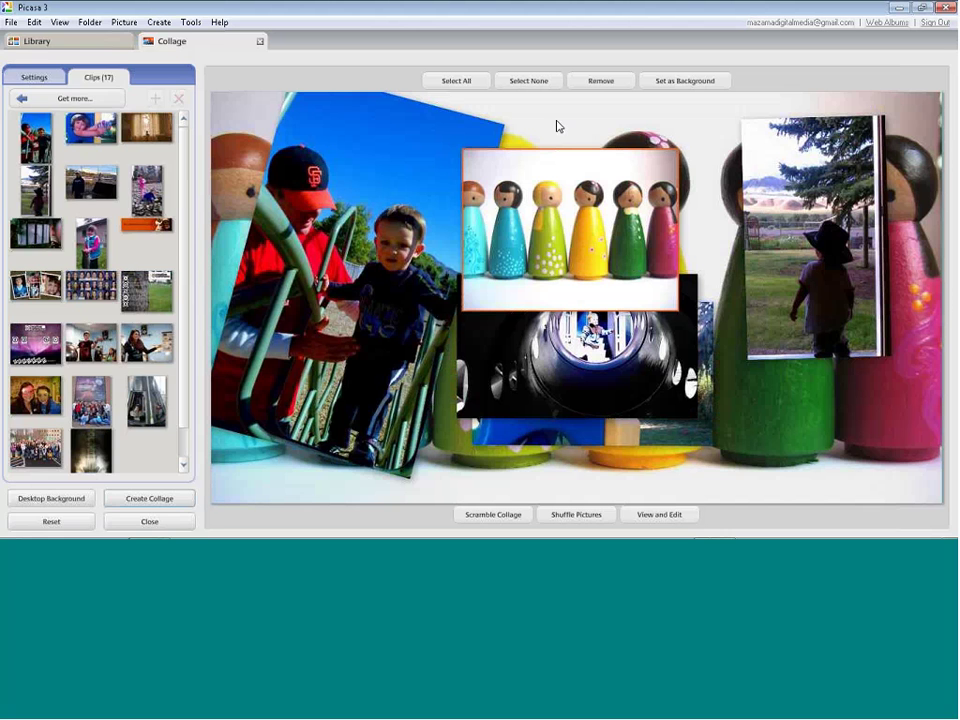
# Step: Give the man-and-boy photo a plain white border and the doorway photo an instant-camera border with its caption
pyautogui.click(38, 77)
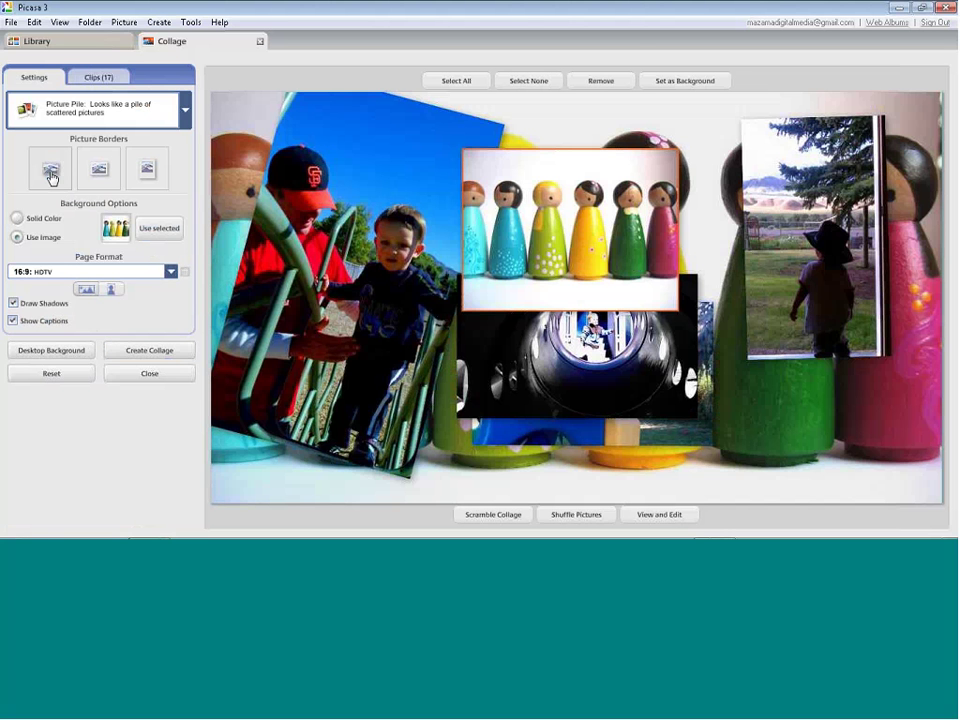
pyautogui.click(396, 219)
pyautogui.click(148, 171)
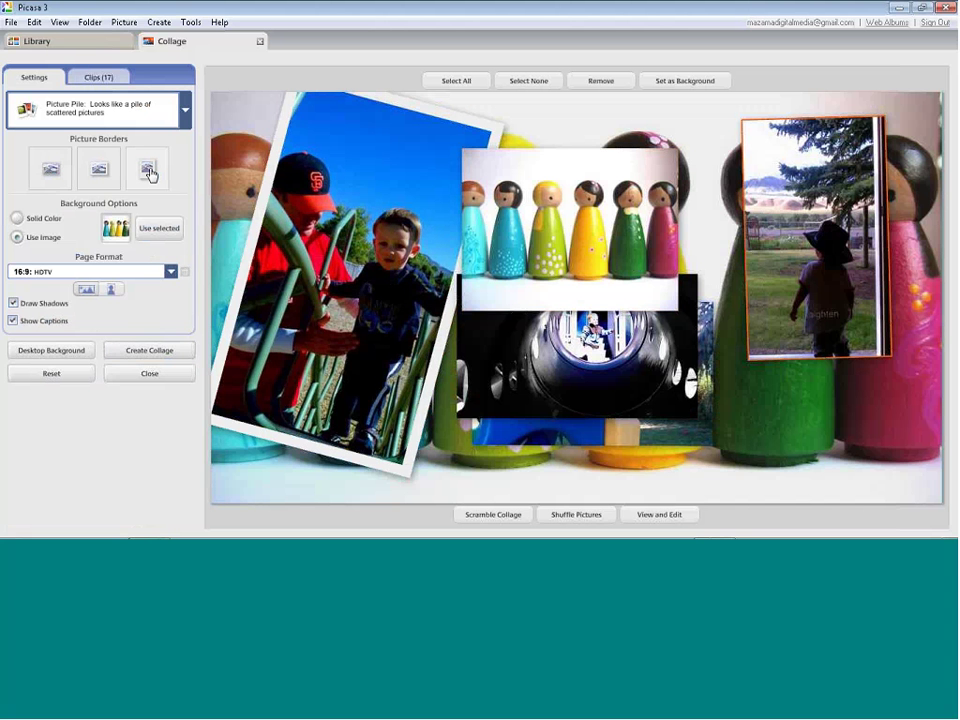
pyautogui.click(148, 171)
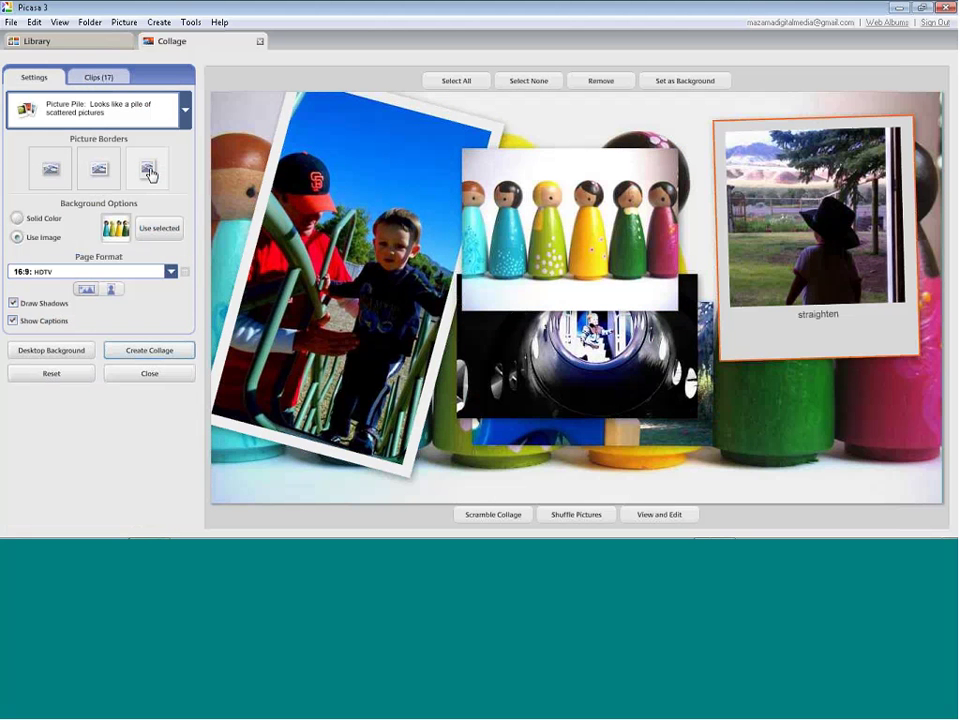
# Step: Try the Grid layout for the collage and return it to the Picture Pile layout
pyautogui.click(186, 110)
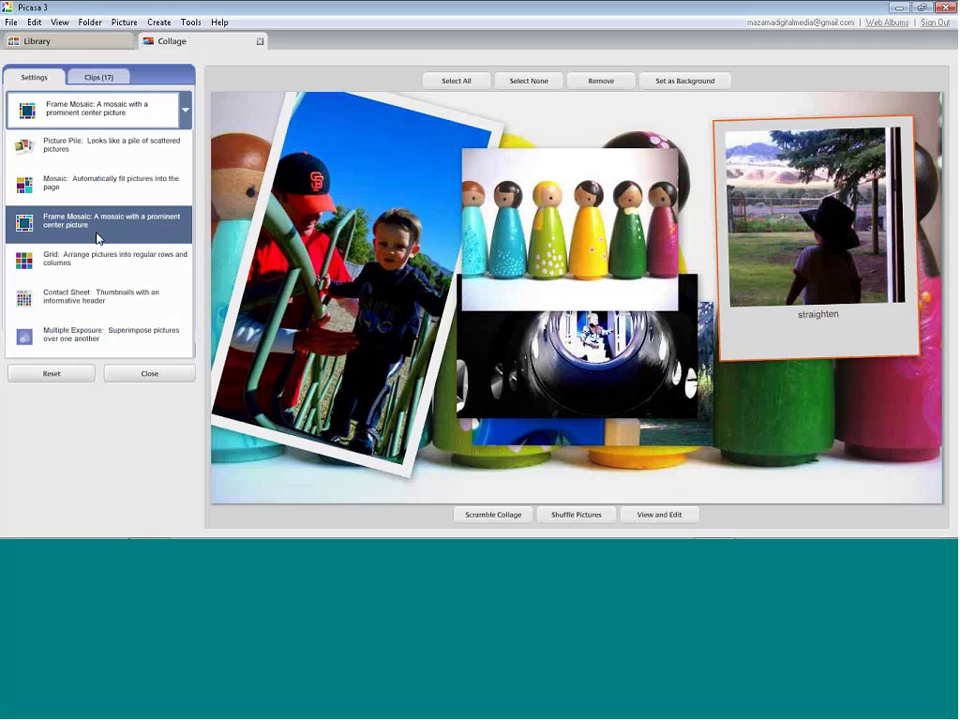
pyautogui.click(88, 258)
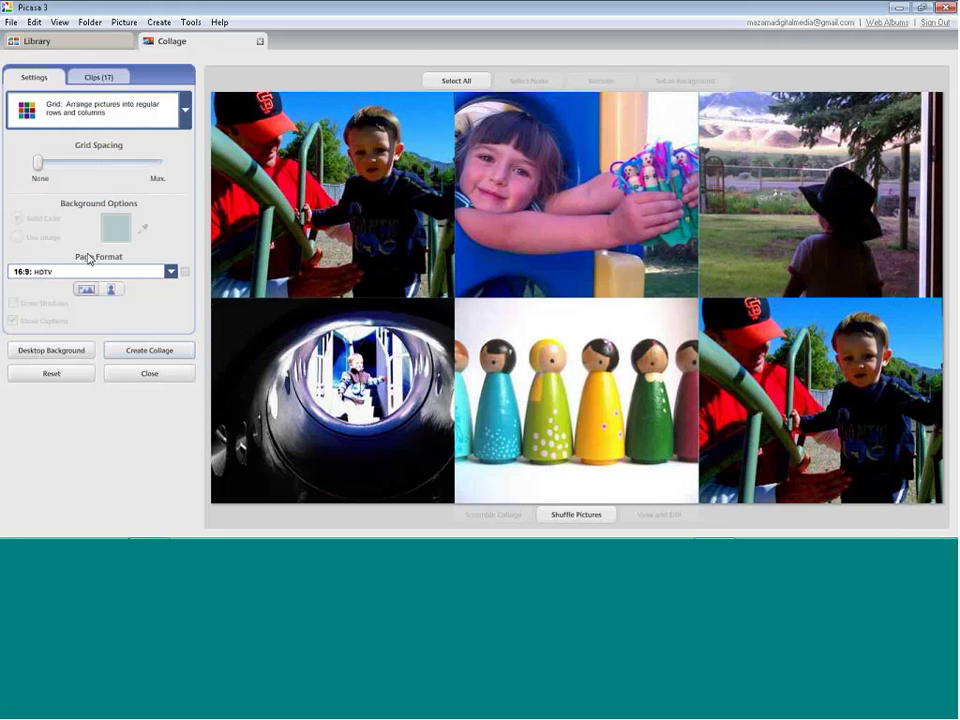
pyautogui.click(108, 112)
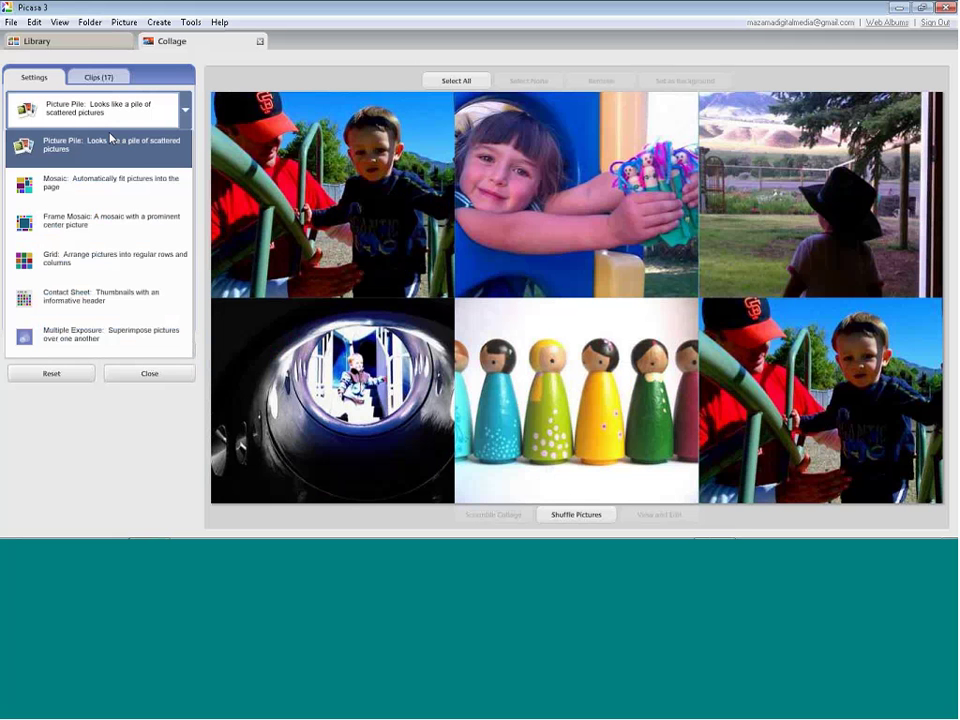
pyautogui.click(105, 143)
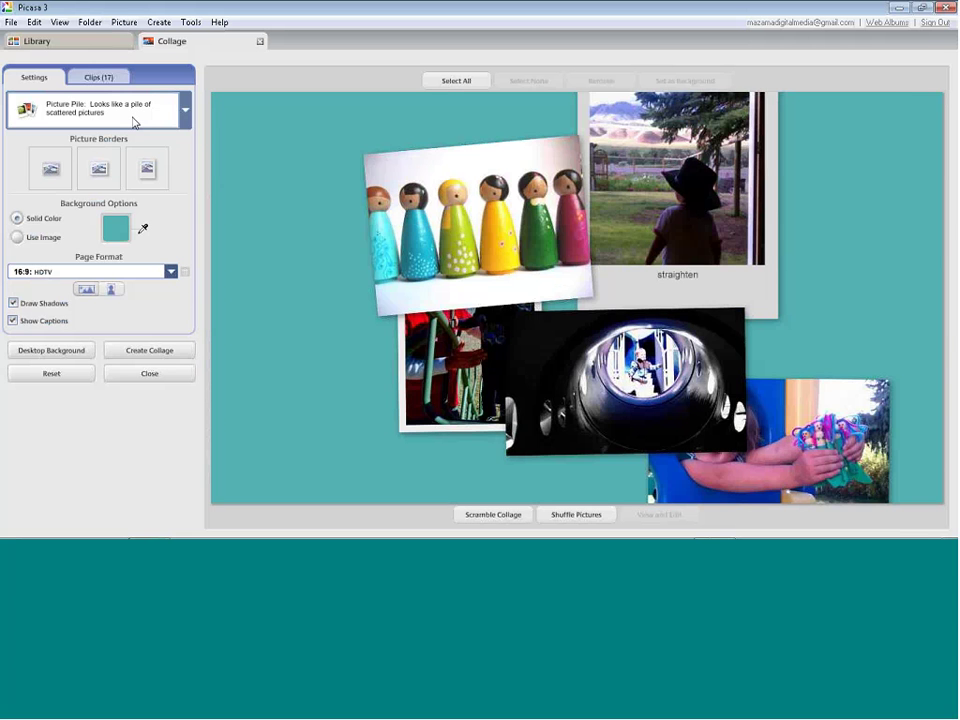
# Step: Spread the overlapping collage photos apart, set the collage as the desktop background and reveal the desktop
pyautogui.moveTo(493, 238); pyautogui.dragTo(343, 218)
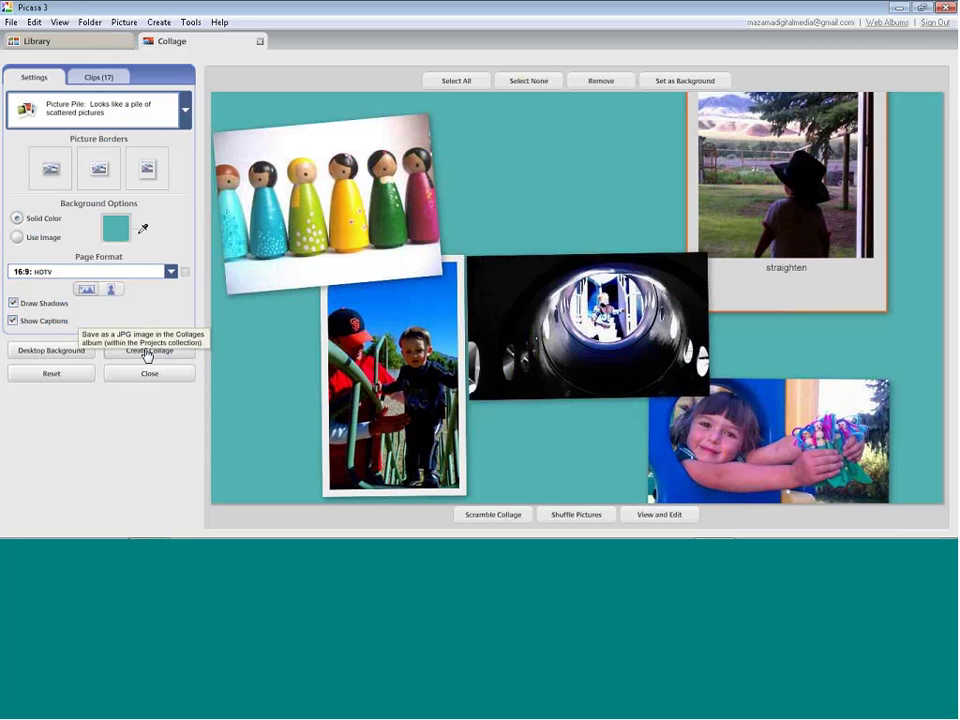
pyautogui.click(52, 351)
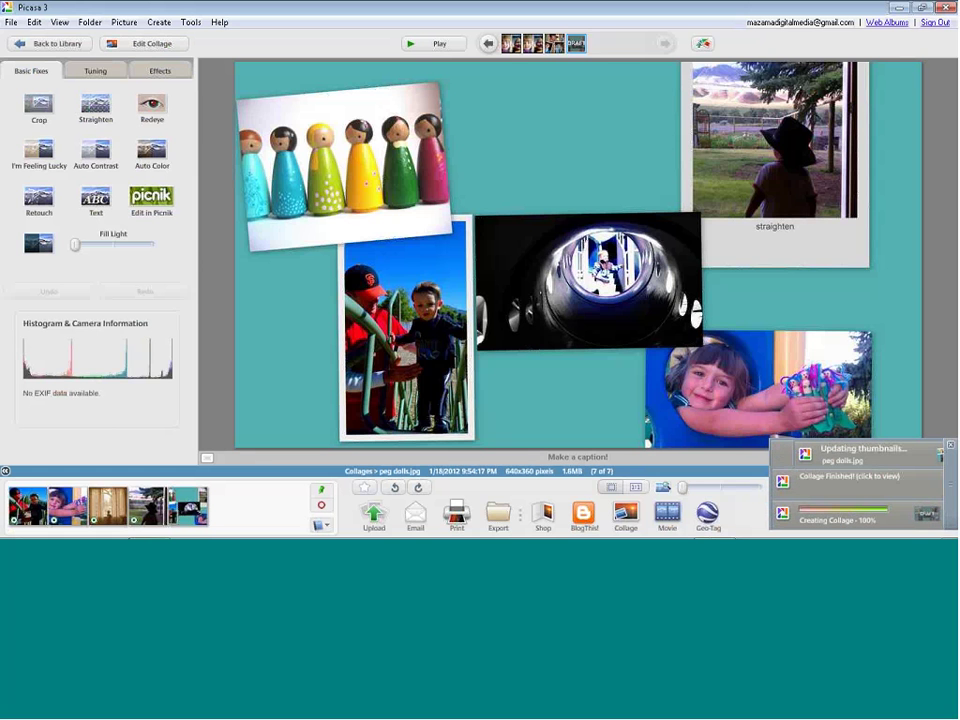
pyautogui.click(899, 7)
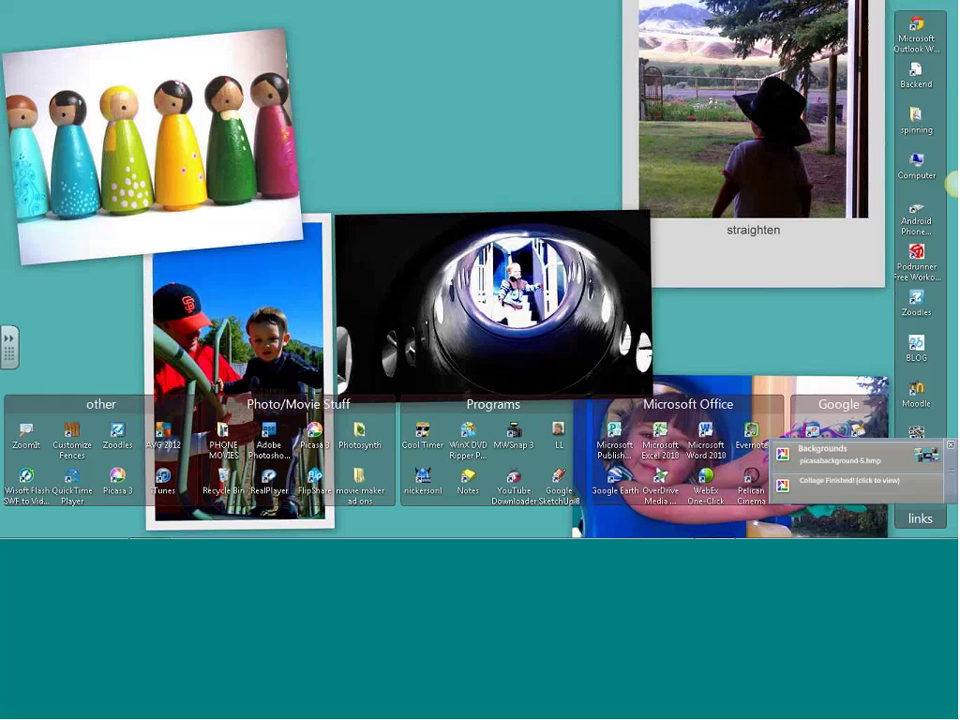
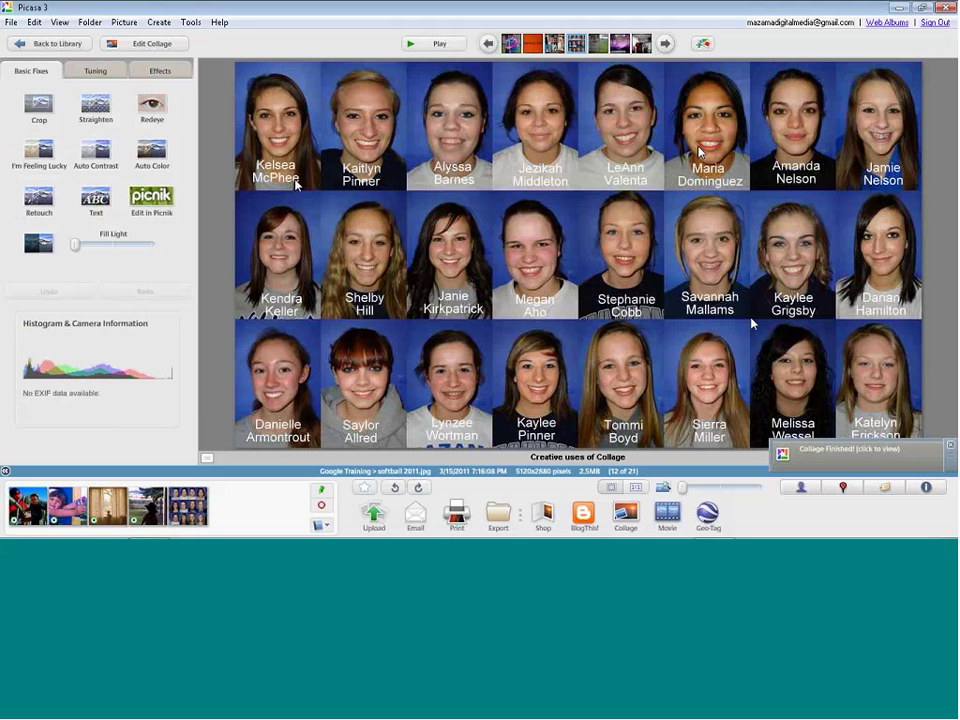
# Step: View the two Creative Commons poster collages that follow the softball collage and return to the library
pyautogui.click(667, 44)
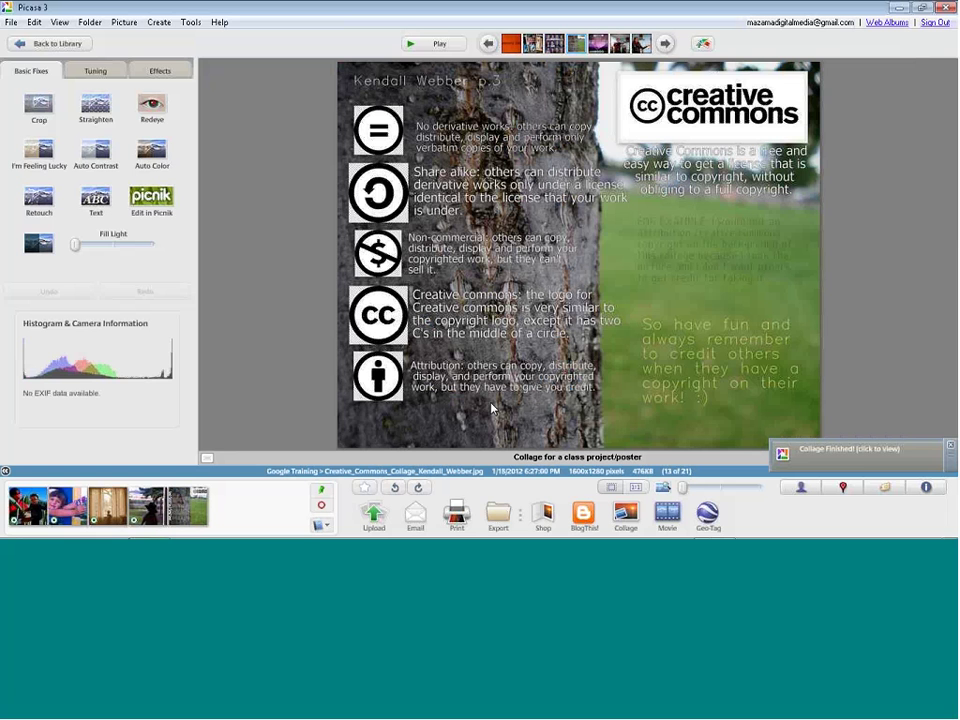
pyautogui.click(666, 45)
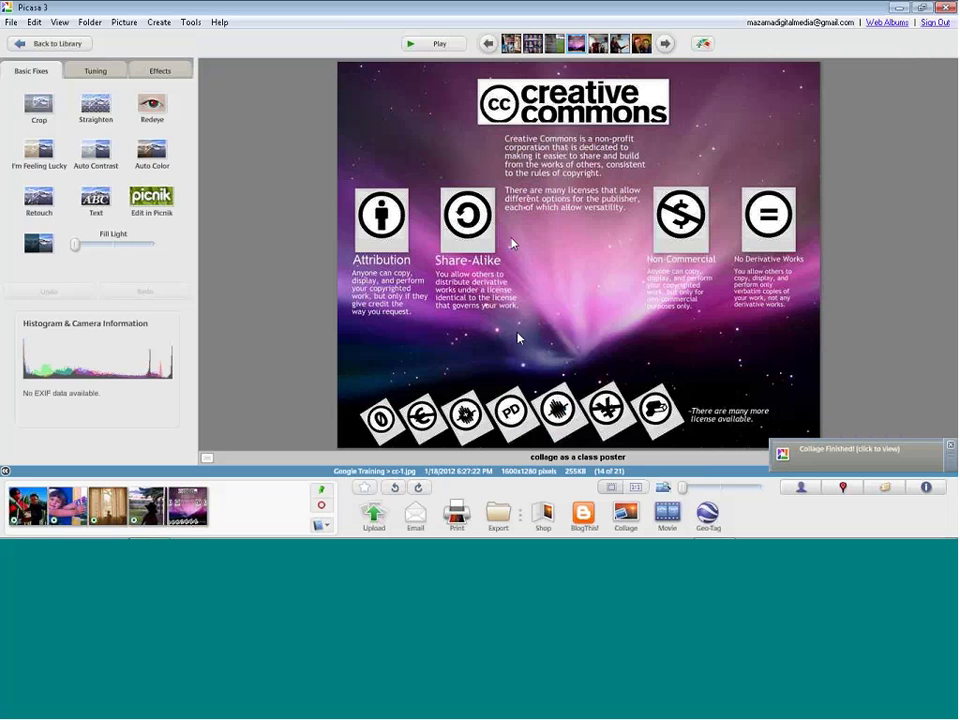
pyautogui.click(45, 44)
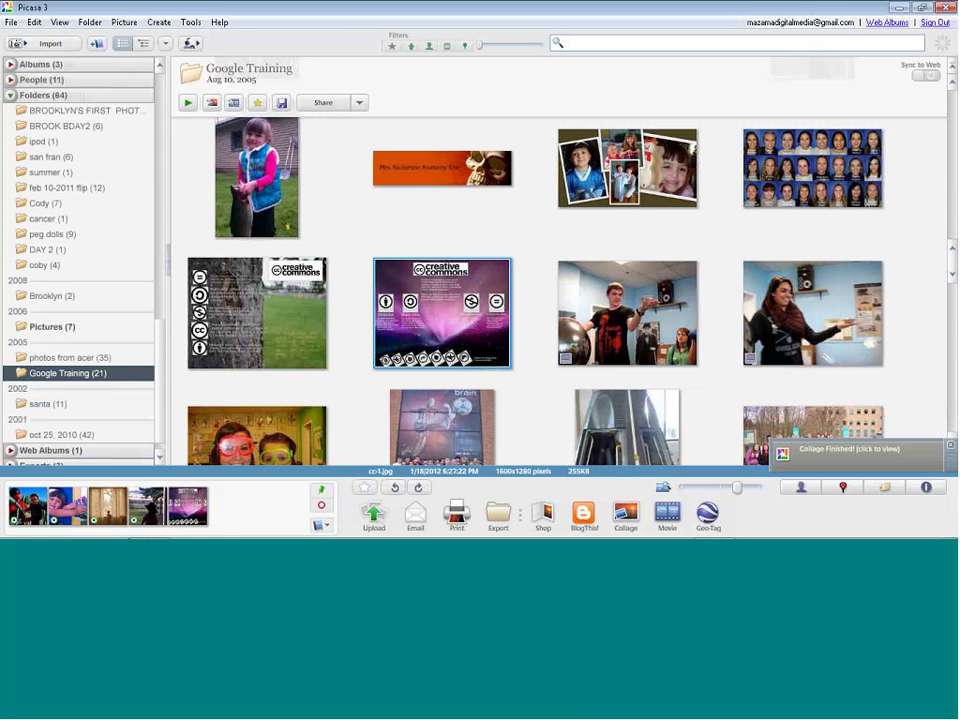
# Step: Select and hold the Google Training items from the boy-in-black-shirt video through the X-ray image, and start a movie
pyautogui.click(523, 302)
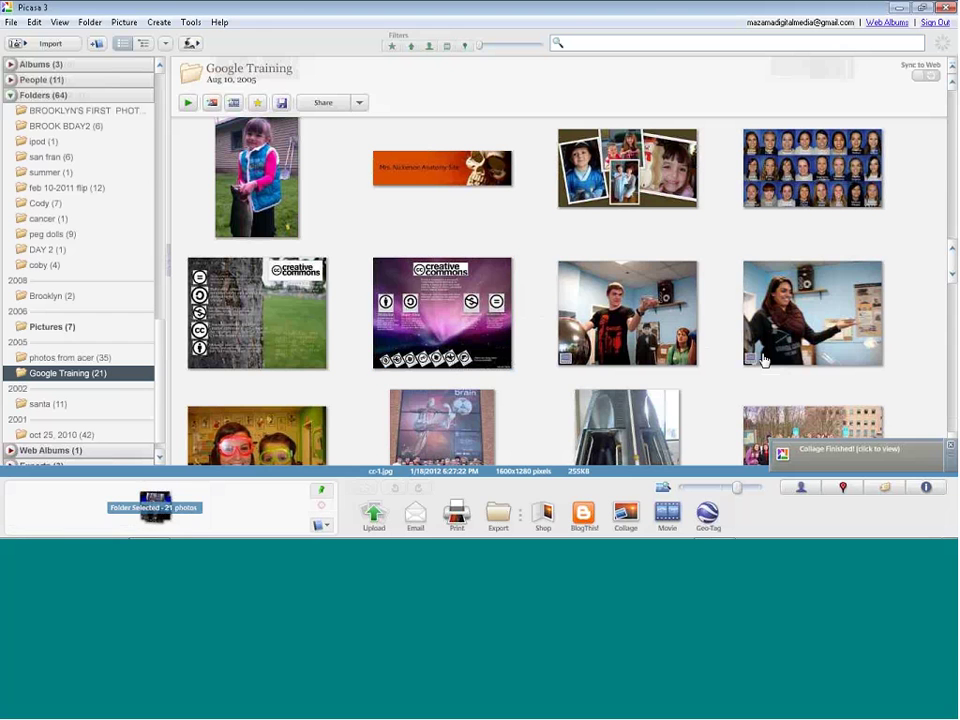
pyautogui.scroll(-1, 762, 360)
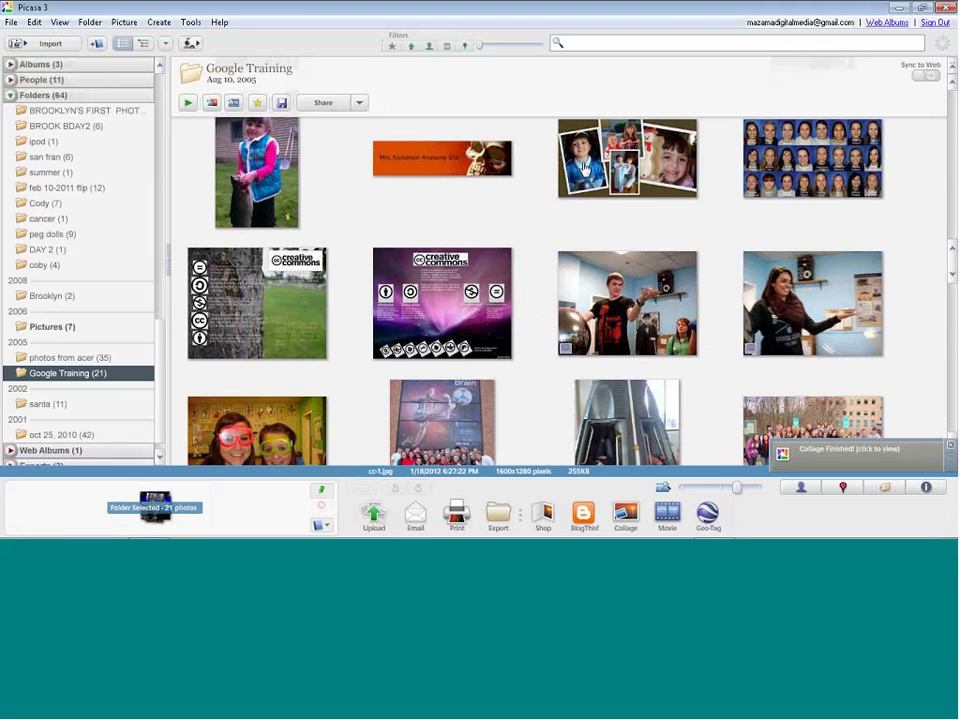
pyautogui.scroll(-3, 585, 168)
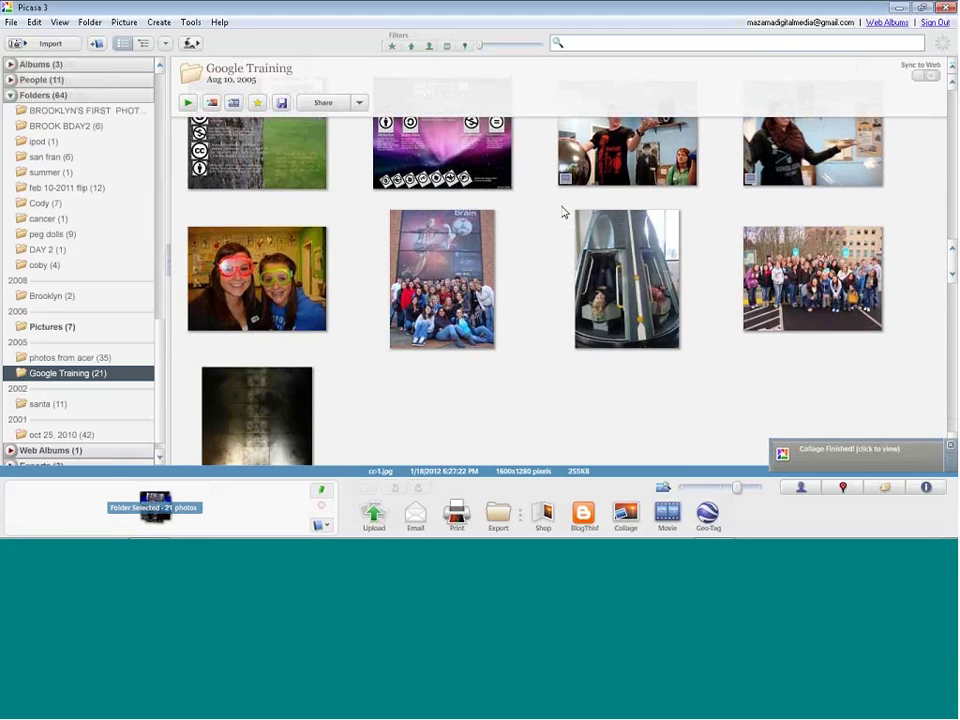
pyautogui.scroll(2, 564, 210)
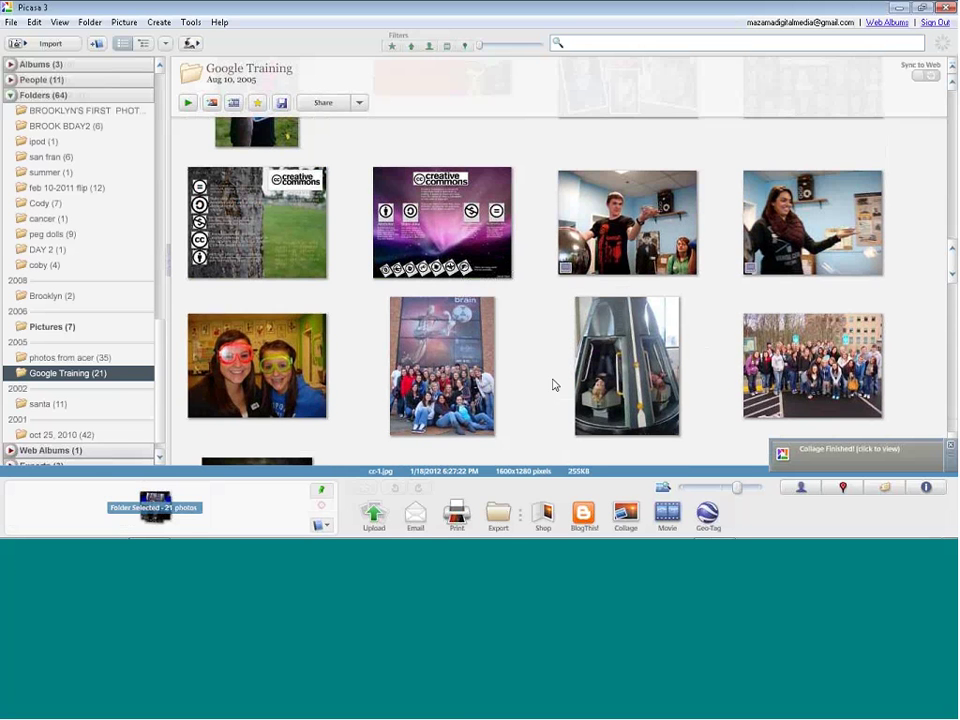
pyautogui.scroll(-1, 553, 385)
pyautogui.scroll(1, 553, 385)
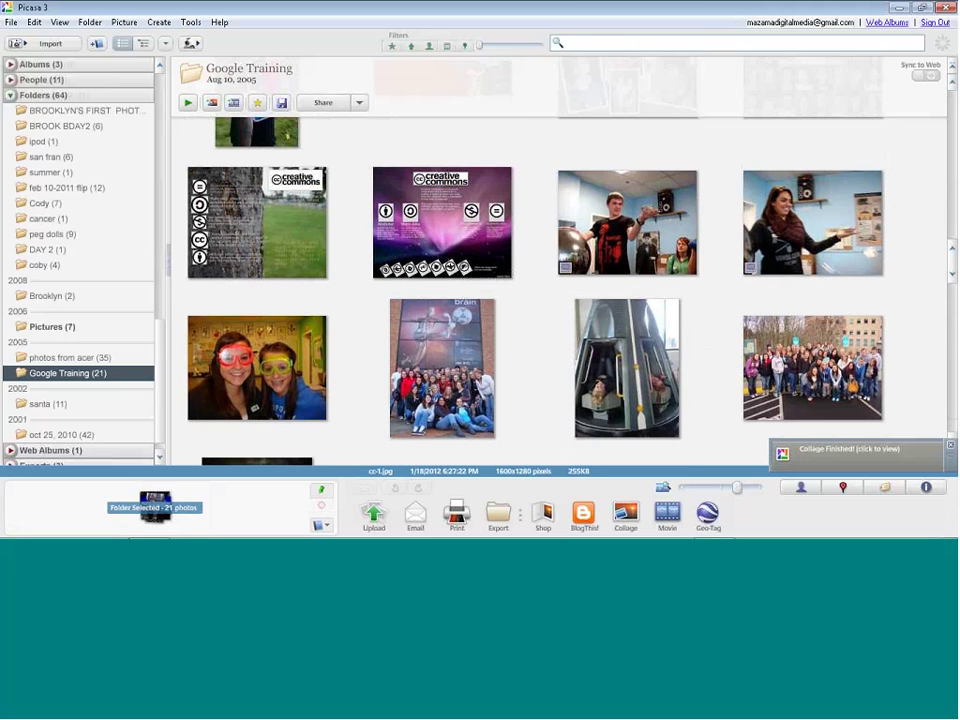
pyautogui.click(615, 232)
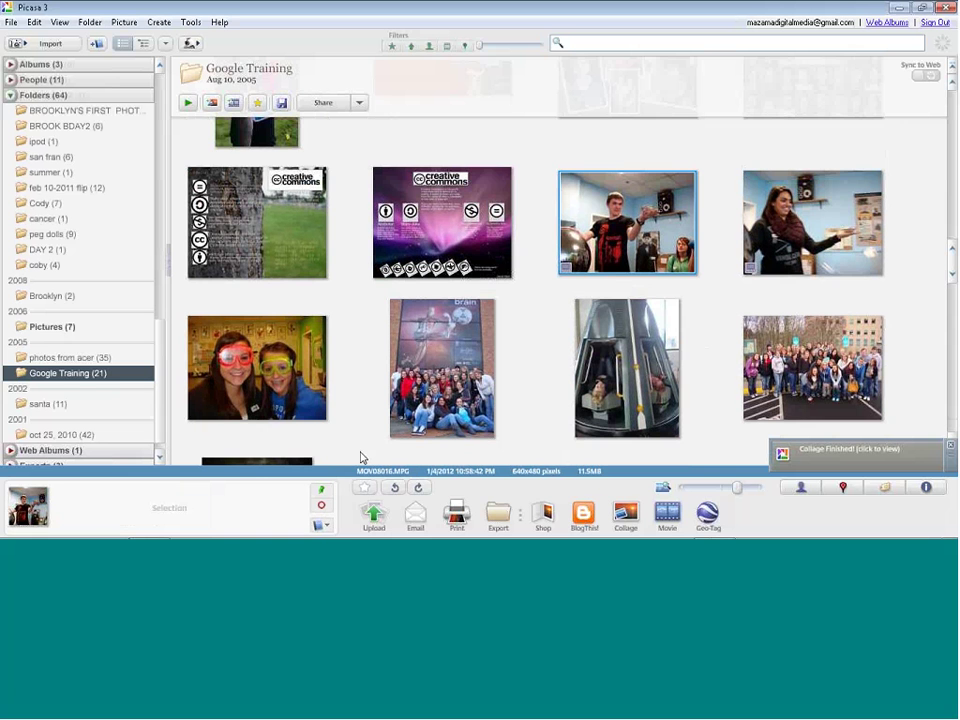
pyautogui.scroll(-1, 240, 404)
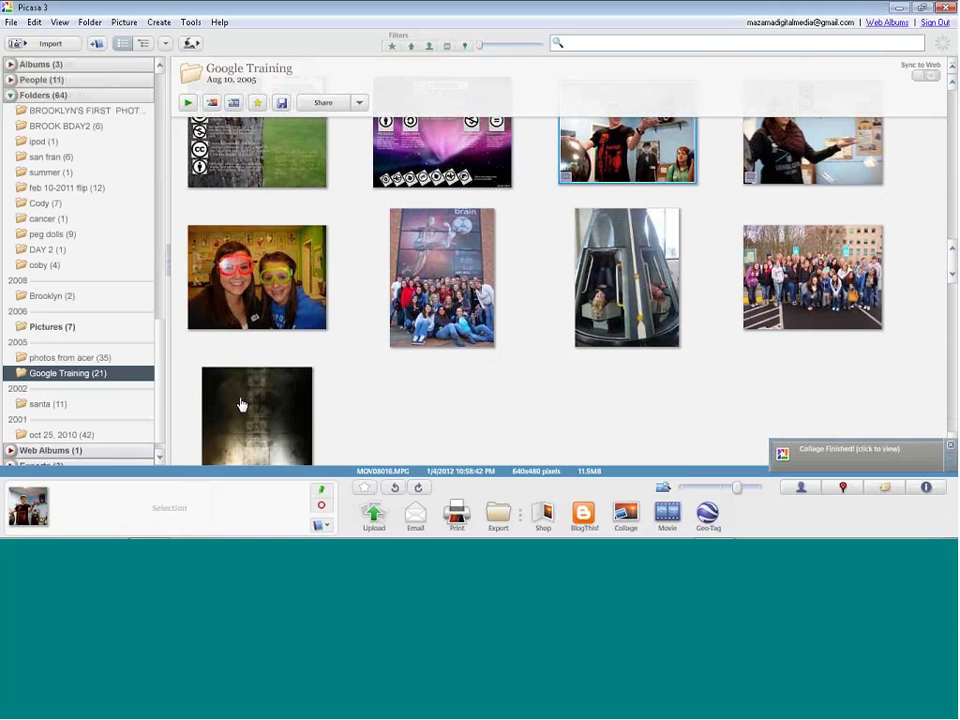
pyautogui.keyDown('shift'); pyautogui.click(240, 404); pyautogui.keyUp('shift')
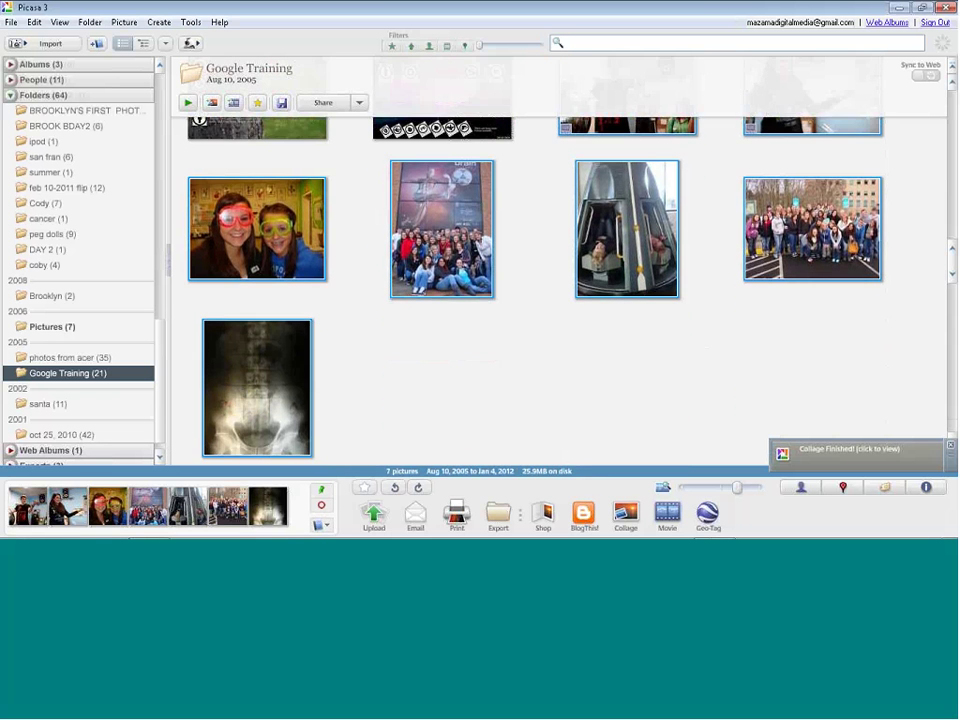
pyautogui.click(320, 495)
pyautogui.click(668, 514)
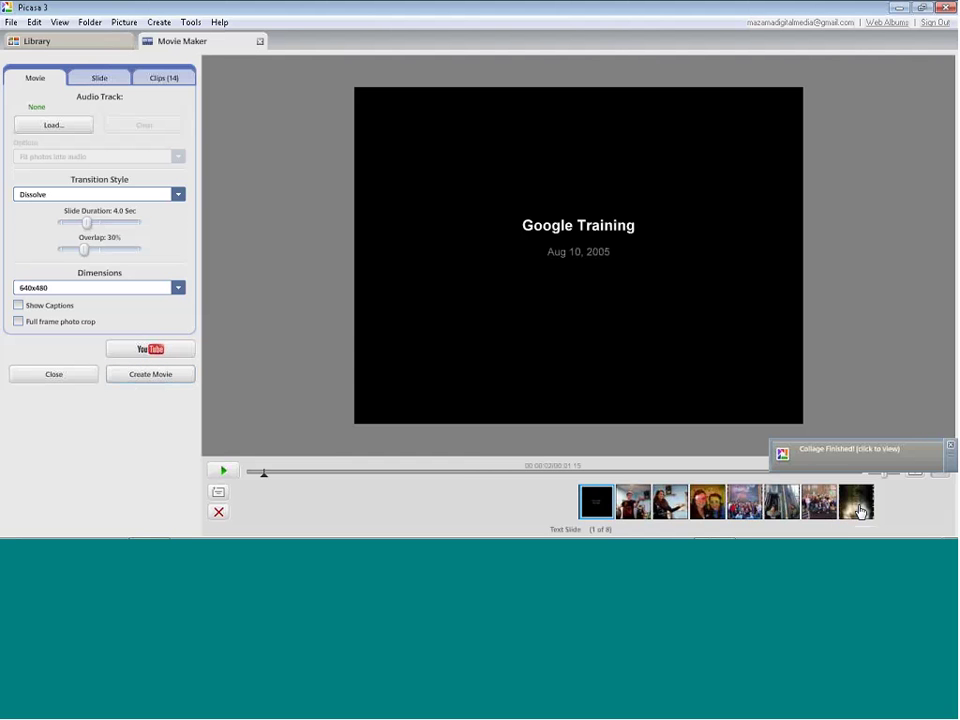
# Step: Reorder the movie slides, placing the X-ray after the first video and the outdoor group photo right after the title slide
pyautogui.moveTo(859, 512); pyautogui.dragTo(638, 507)
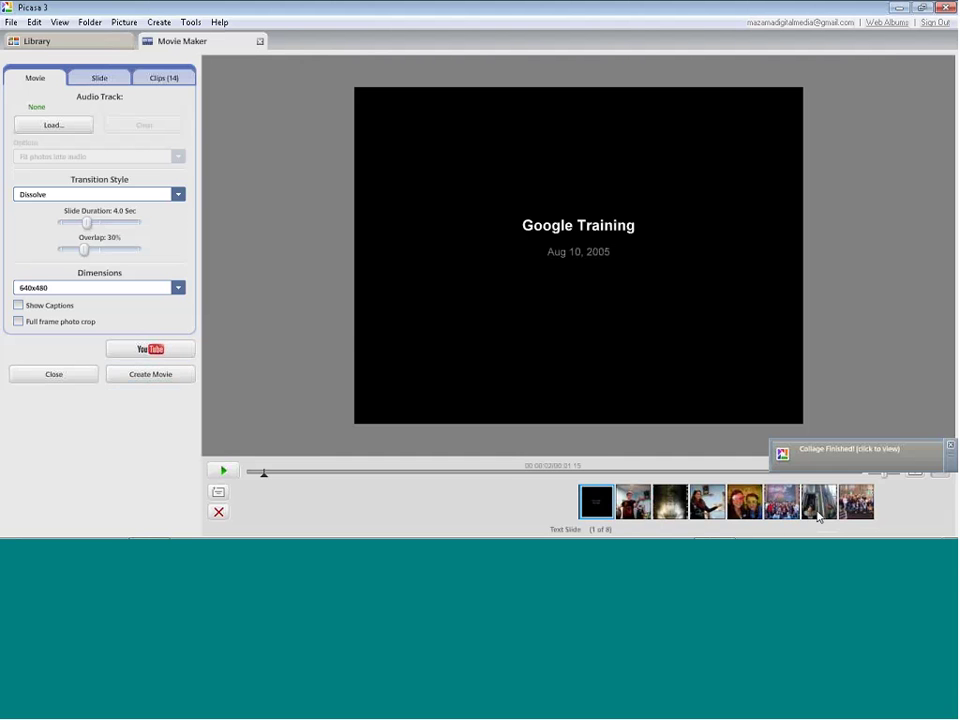
pyautogui.moveTo(818, 515); pyautogui.dragTo(630, 512)
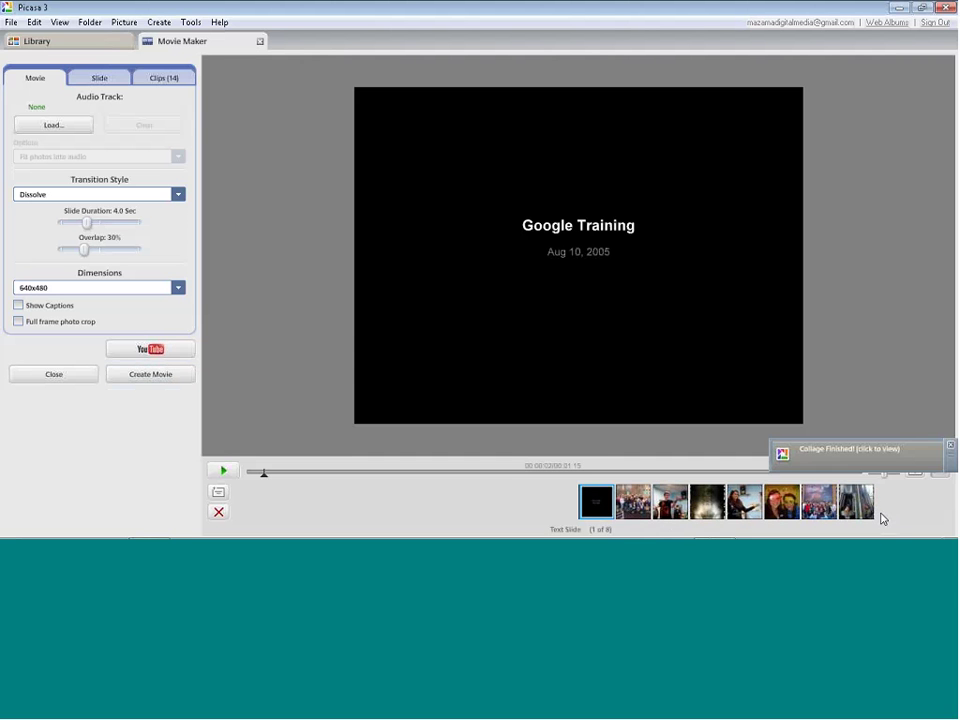
# Step: Preview the boy-in-black-shirt video slide and load the Kalimba sample music as the movie's audio track
pyautogui.click(673, 507)
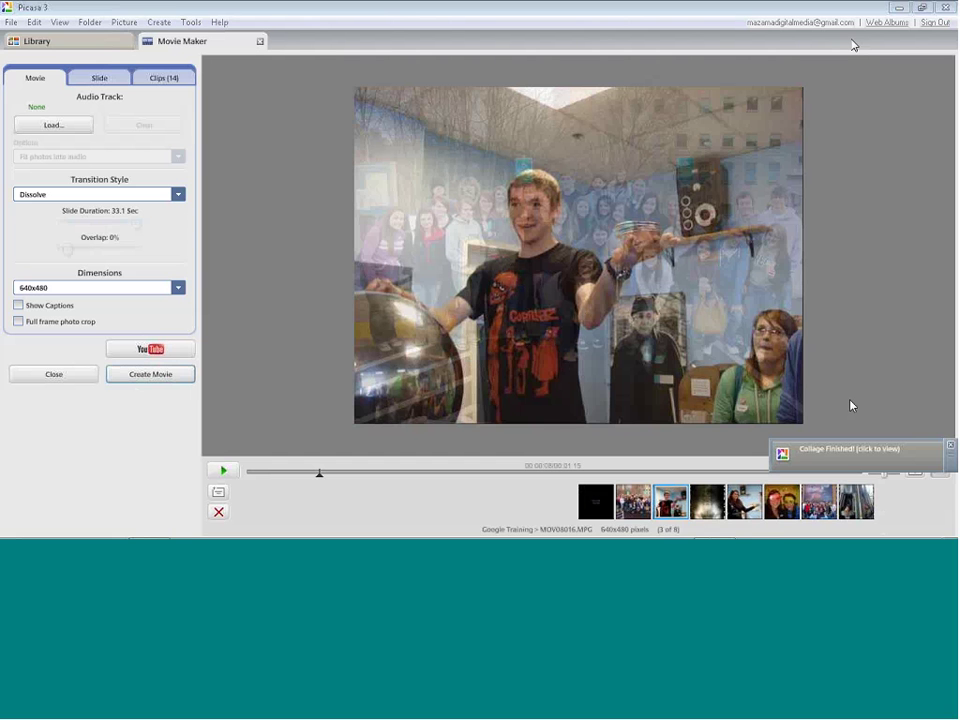
pyautogui.moveTo(672, 532)
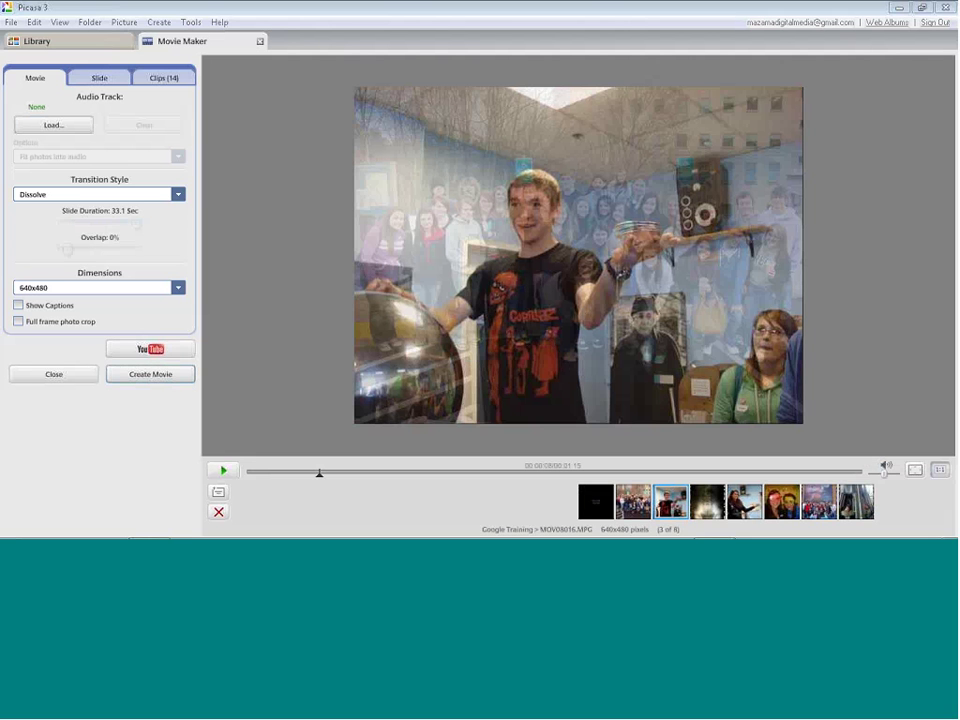
pyautogui.click(45, 127)
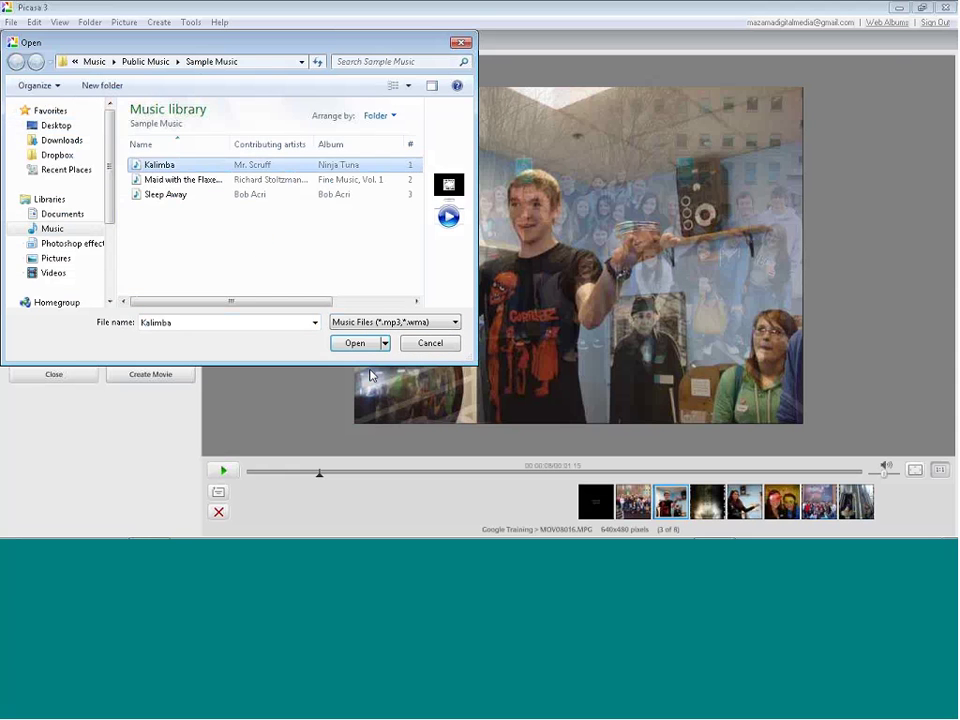
pyautogui.click(365, 351)
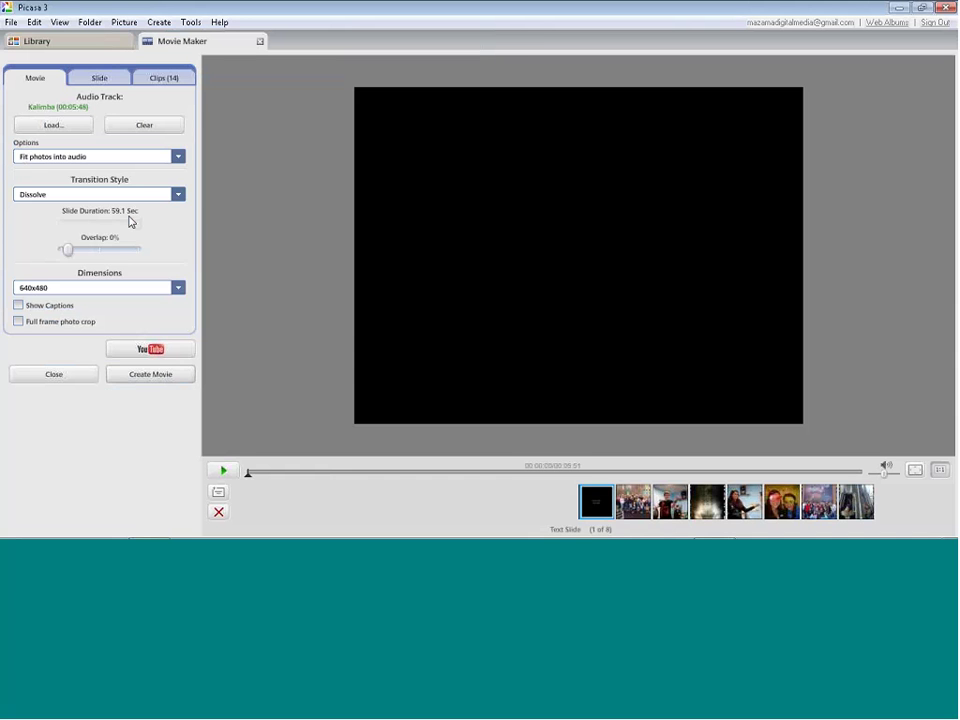
# Step: Set the movie's transition style to Wipe with 0% overlap and turn on captions
pyautogui.click(178, 195)
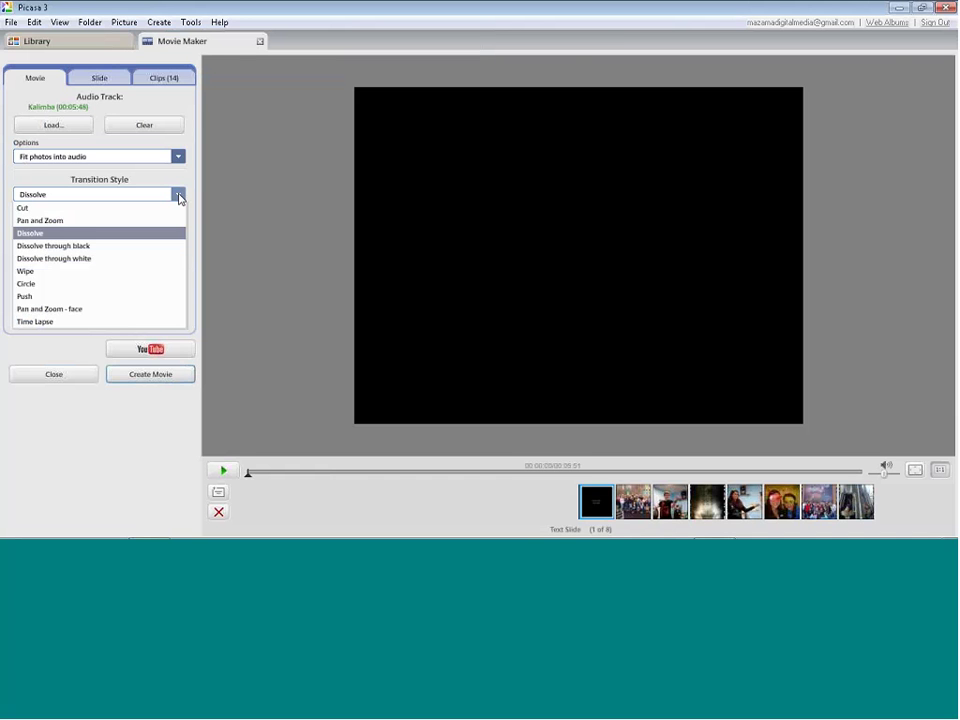
pyautogui.click(25, 271)
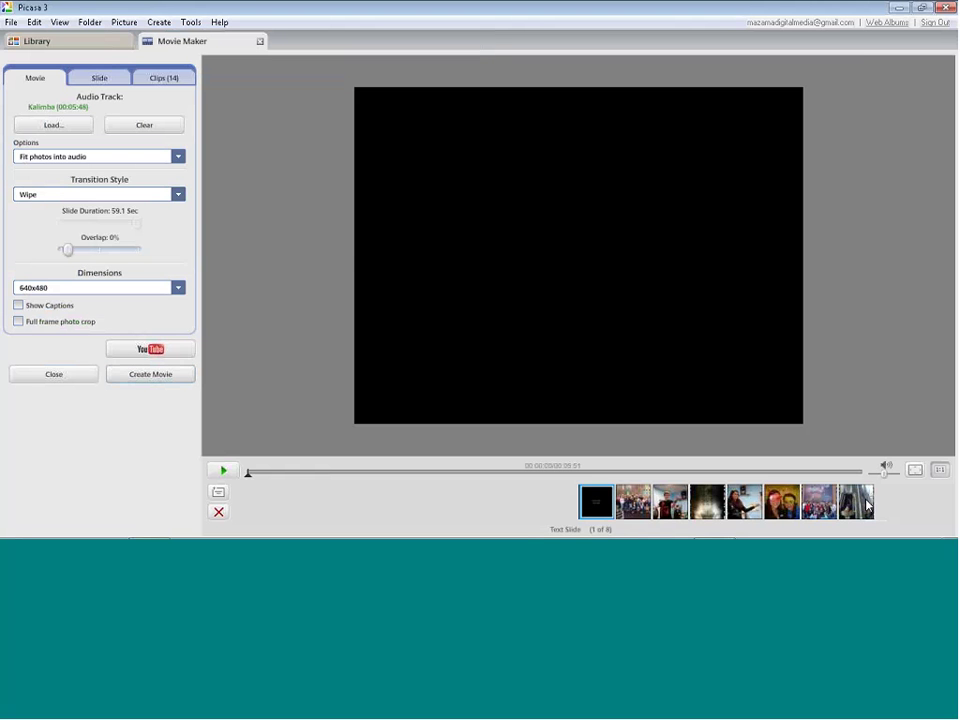
pyautogui.moveTo(66, 249)
pyautogui.mouseDown()
pyautogui.moveTo(105, 252)
pyautogui.moveTo(57, 254)
pyautogui.mouseUp()
pyautogui.click(18, 306)
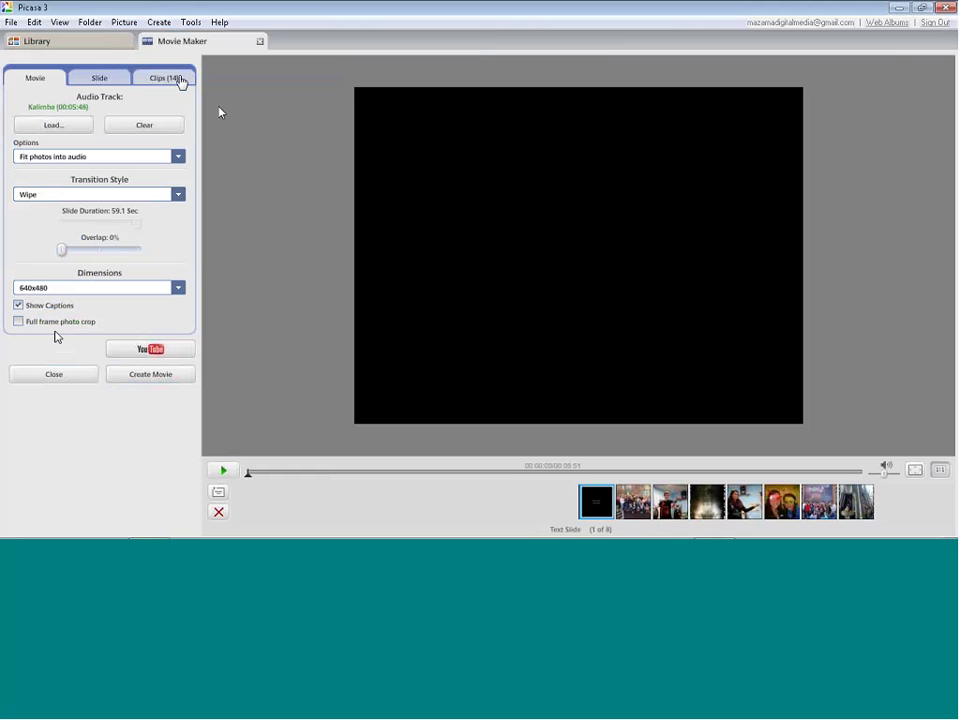
# Step: Add the orange skull header image from the library as the slide right after the title, and turn captions off
pyautogui.click(163, 80)
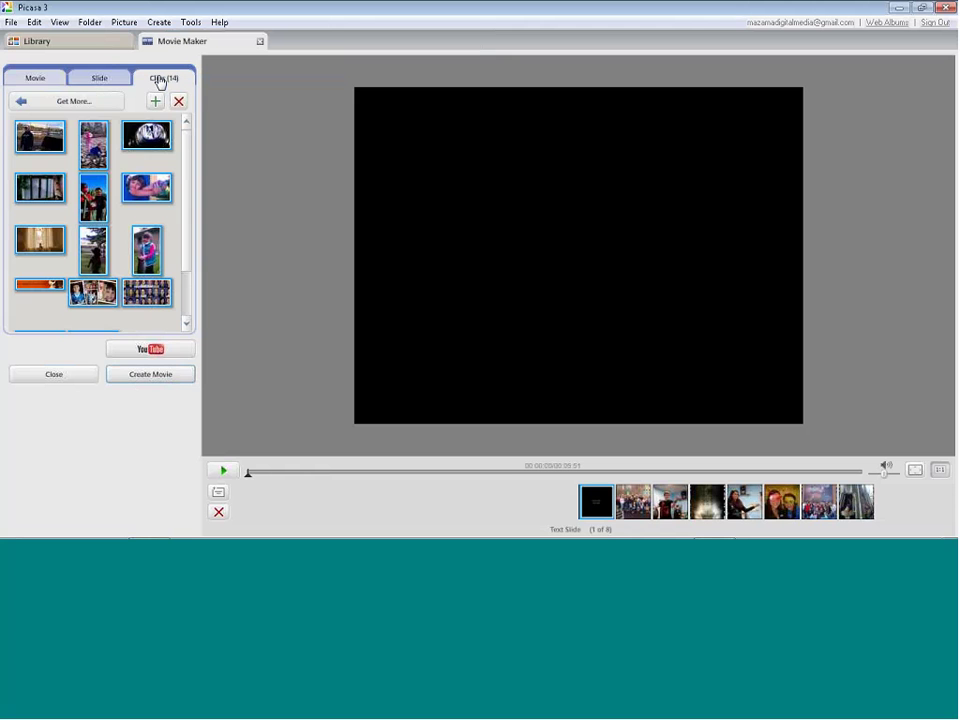
pyautogui.click(70, 102)
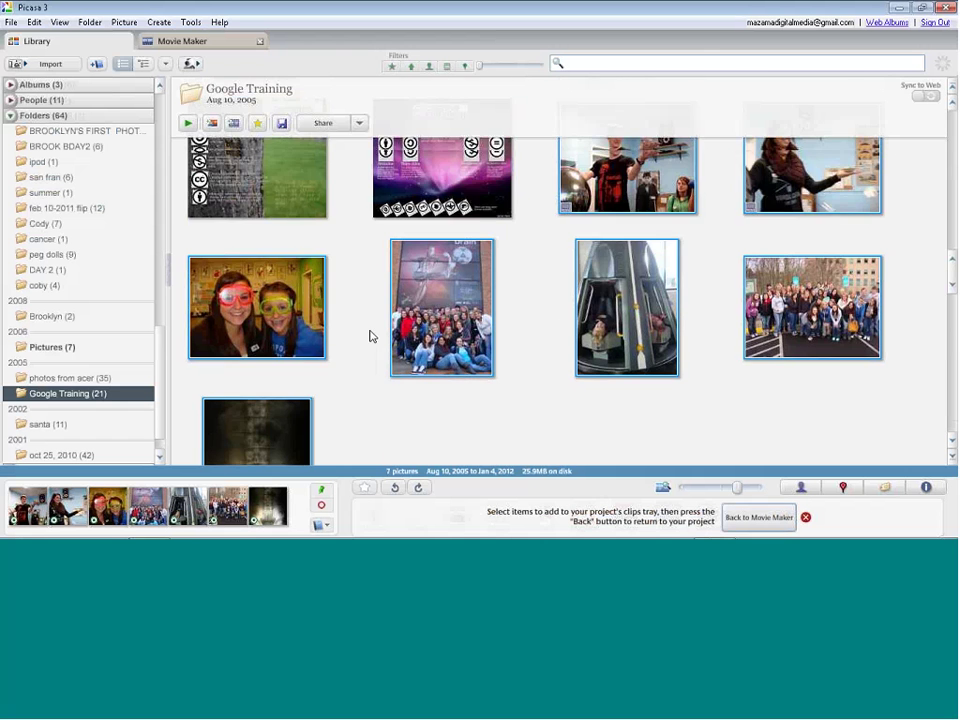
pyautogui.scroll(3, 425, 237)
pyautogui.click(425, 237)
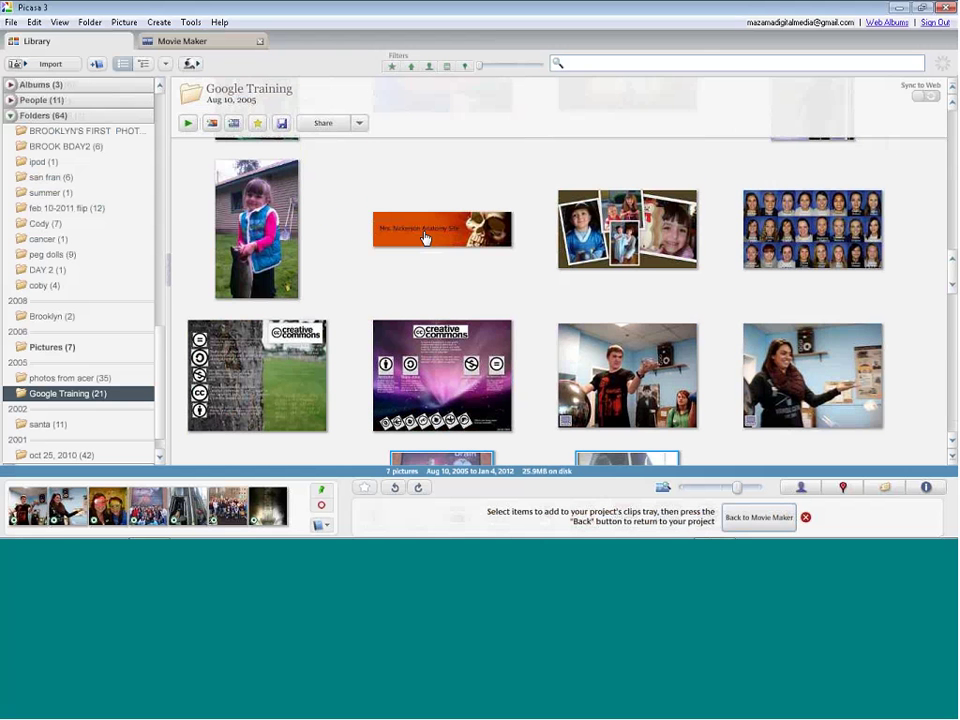
pyautogui.click(756, 518)
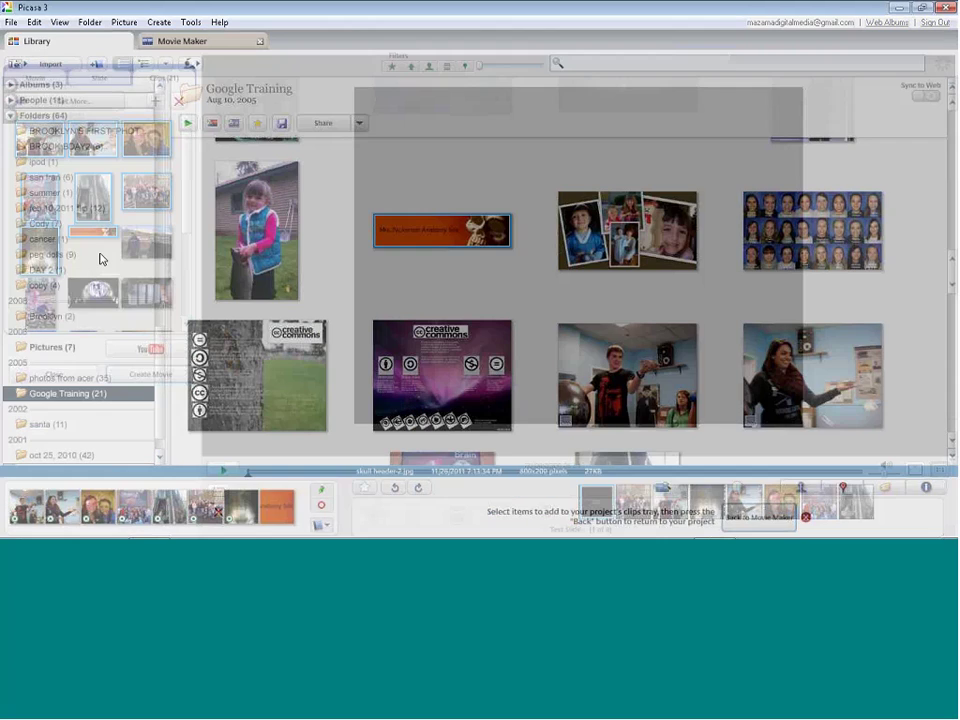
pyautogui.moveTo(149, 275); pyautogui.dragTo(622, 505)
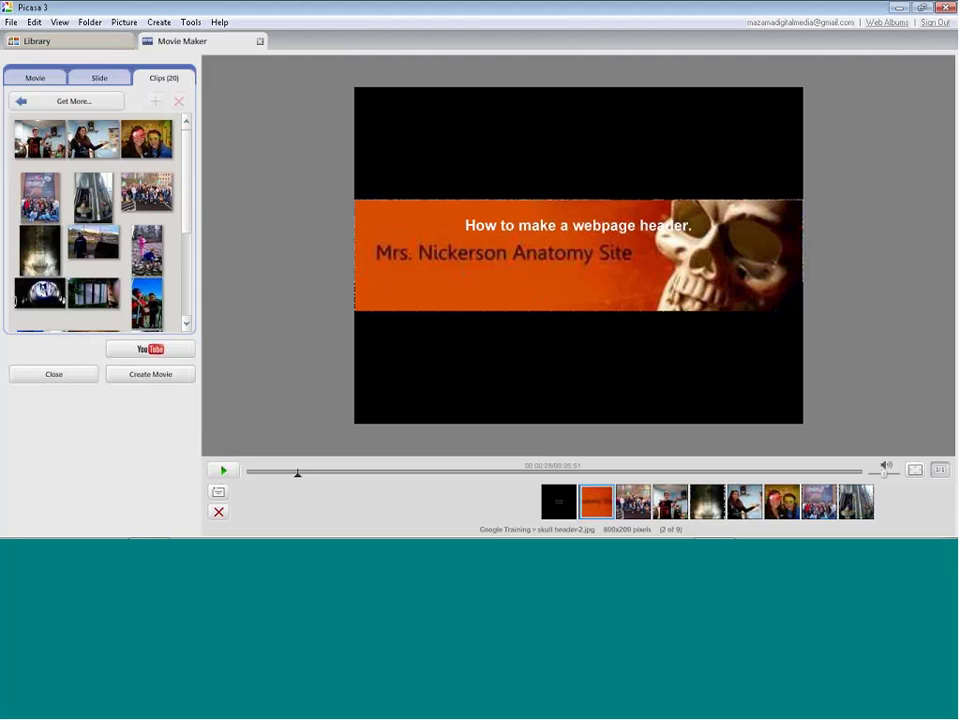
pyautogui.click(35, 77)
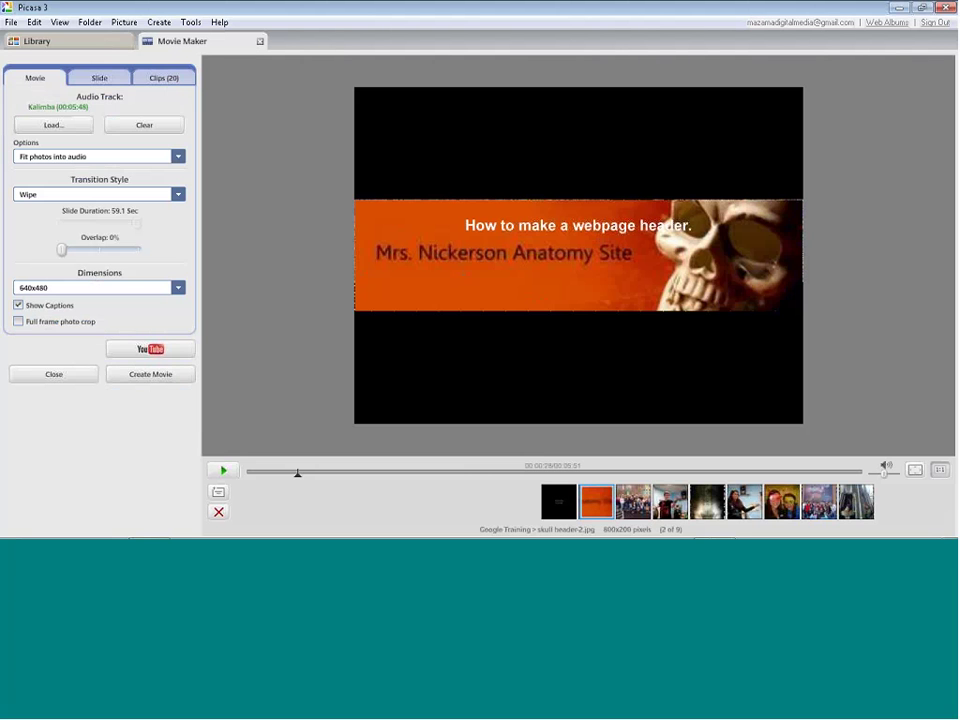
pyautogui.click(18, 305)
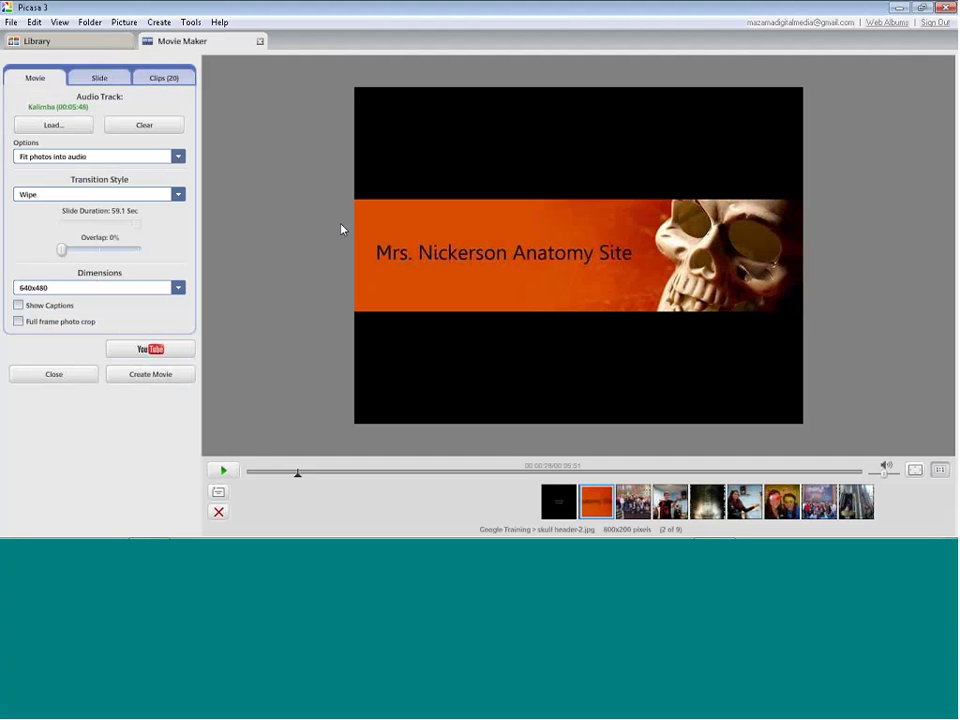
# Step: Set the title slide's font to Andalus at size 60
pyautogui.click(559, 507)
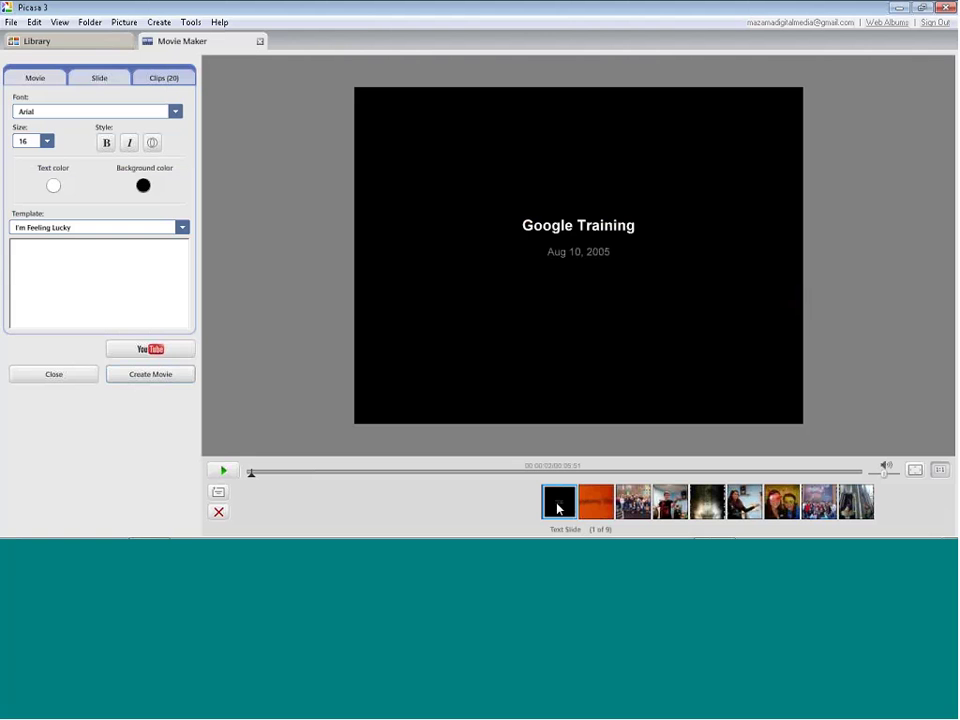
pyautogui.click(175, 111)
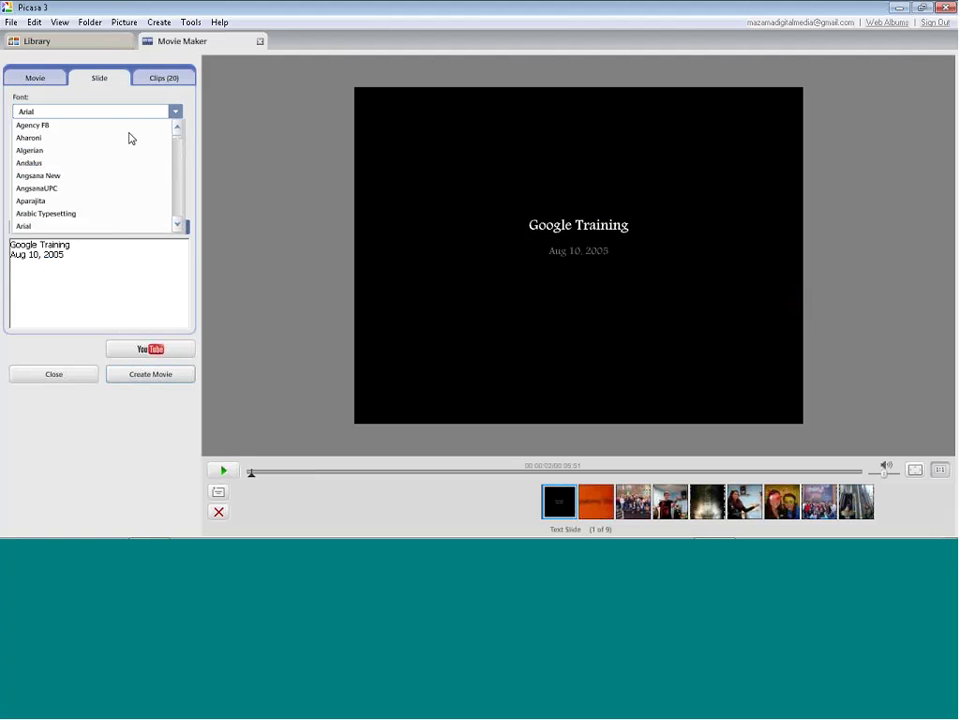
pyautogui.click(66, 163)
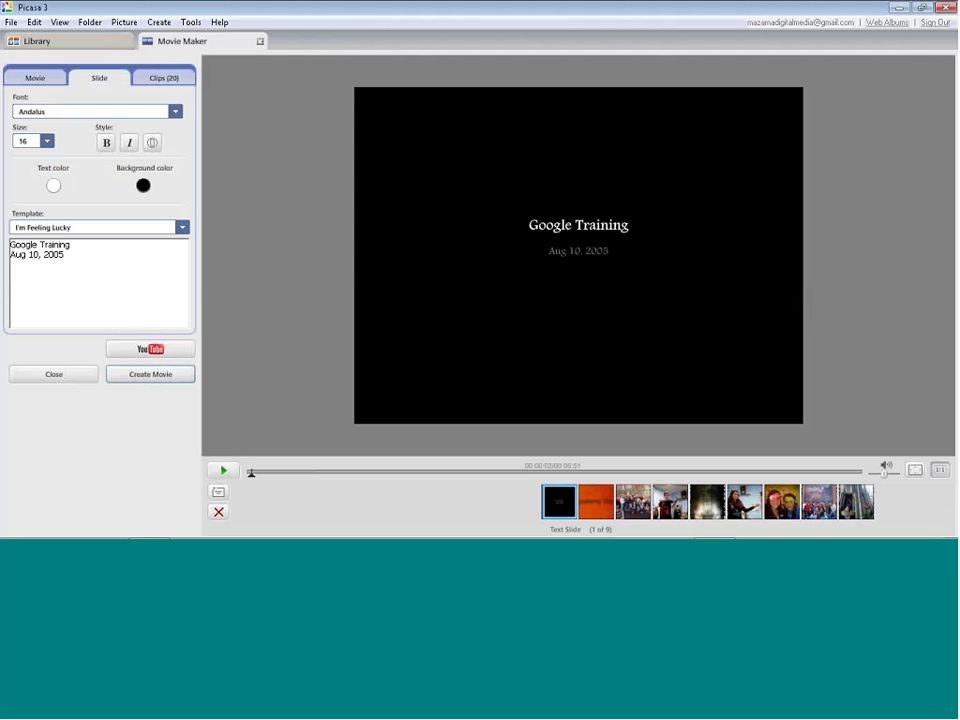
pyautogui.click(46, 141)
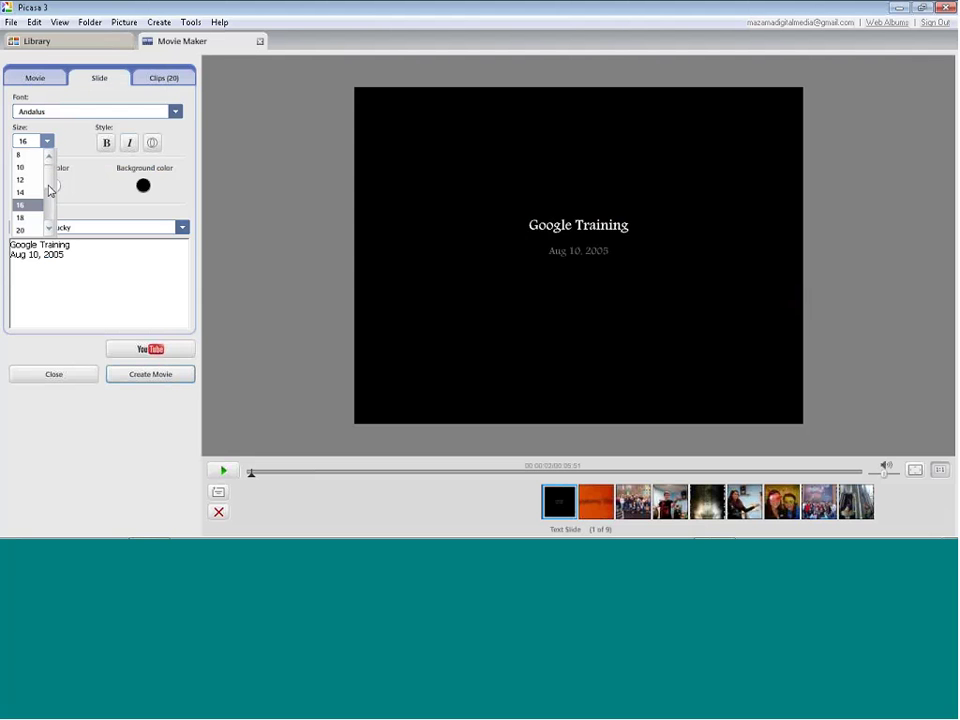
pyautogui.moveTo(51, 188); pyautogui.dragTo(53, 205)
pyautogui.scroll(-1, 40, 208)
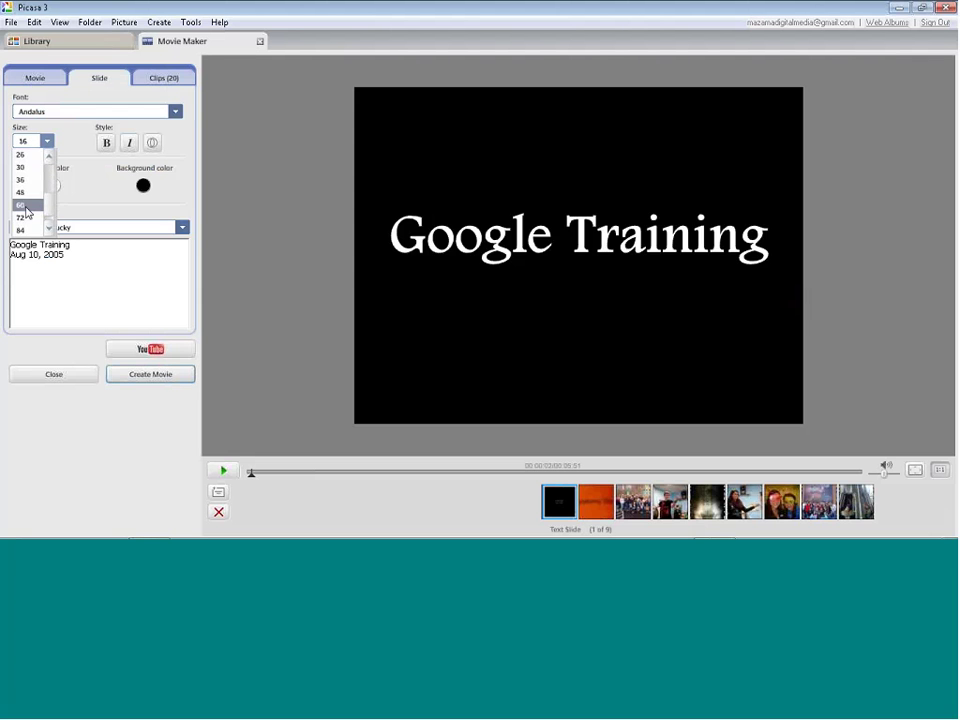
pyautogui.click(25, 206)
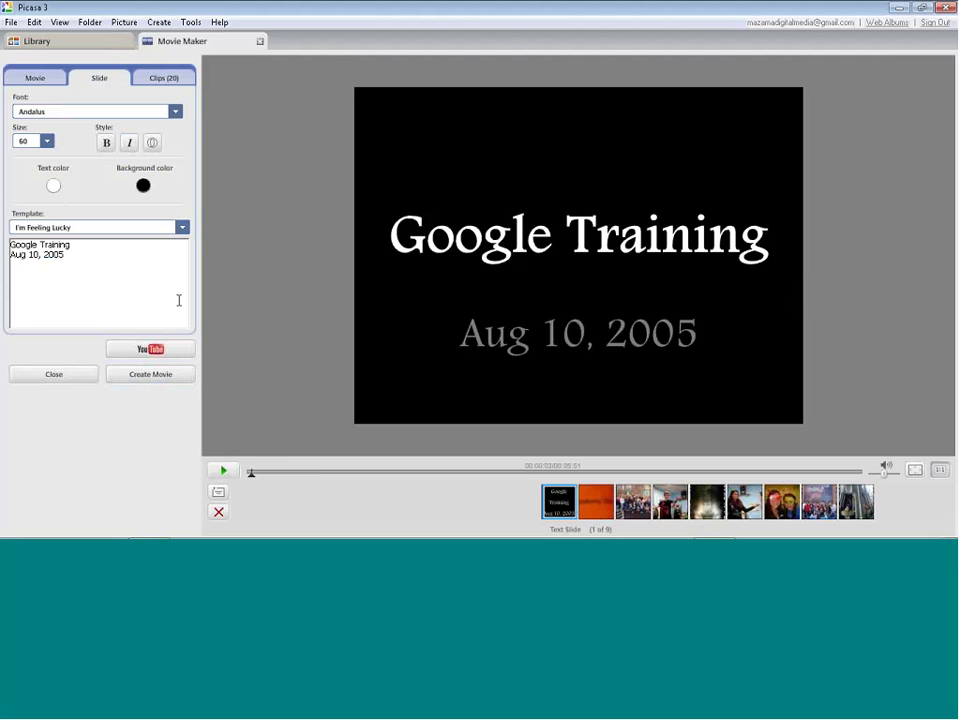
# Step: Replace the date line on the title slide with "Movie it up!"
pyautogui.moveTo(10, 252); pyautogui.dragTo(3, 268)
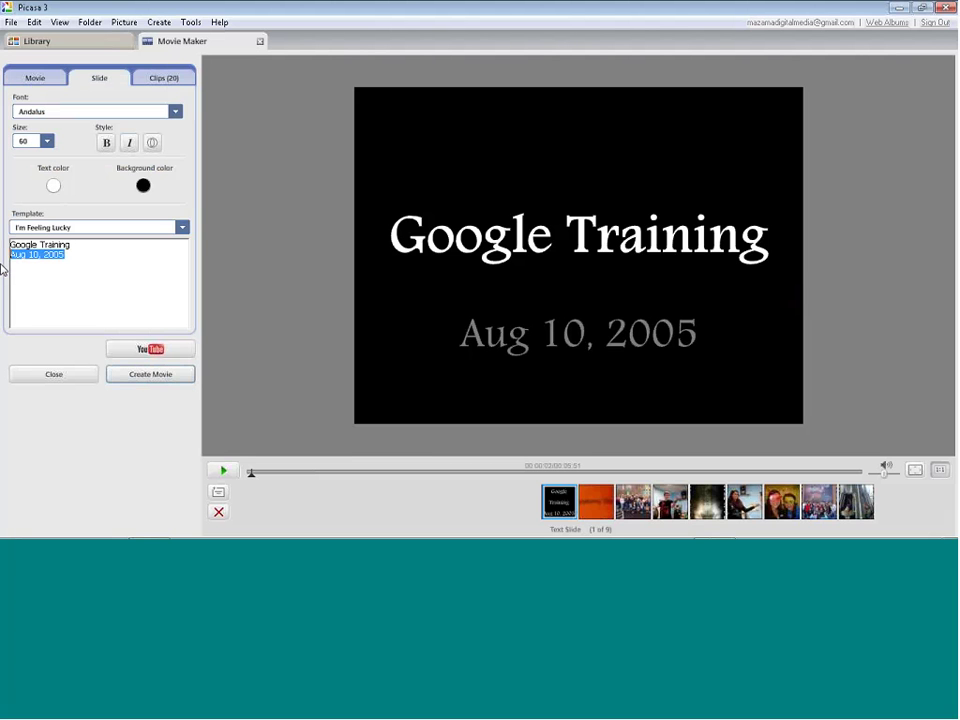
pyautogui.press('Delete')
pyautogui.write('Mov')
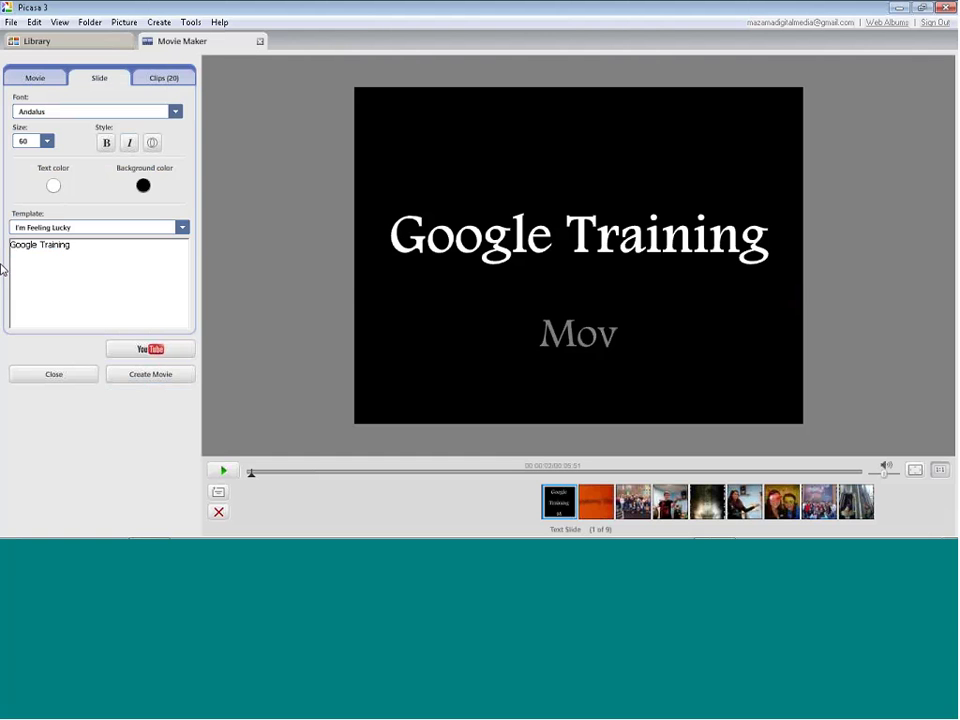
pyautogui.write('ie it up!')
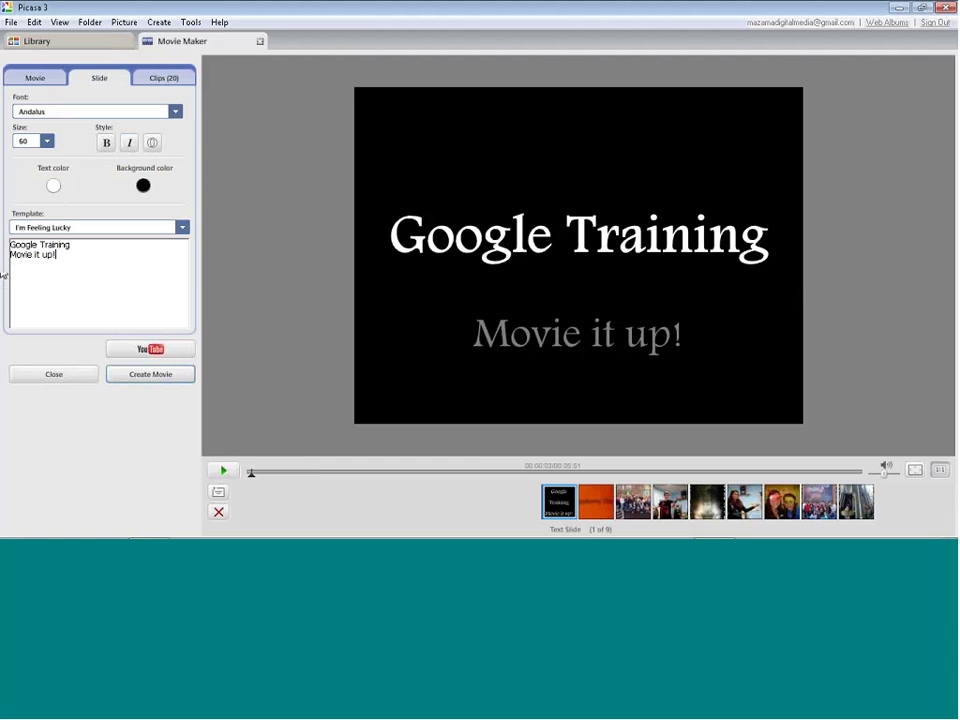
# Step: Color the title slide's text green, try the Gradient - Black template and settle on Caption - Typewriter
pyautogui.click(53, 186)
pyautogui.click(133, 189)
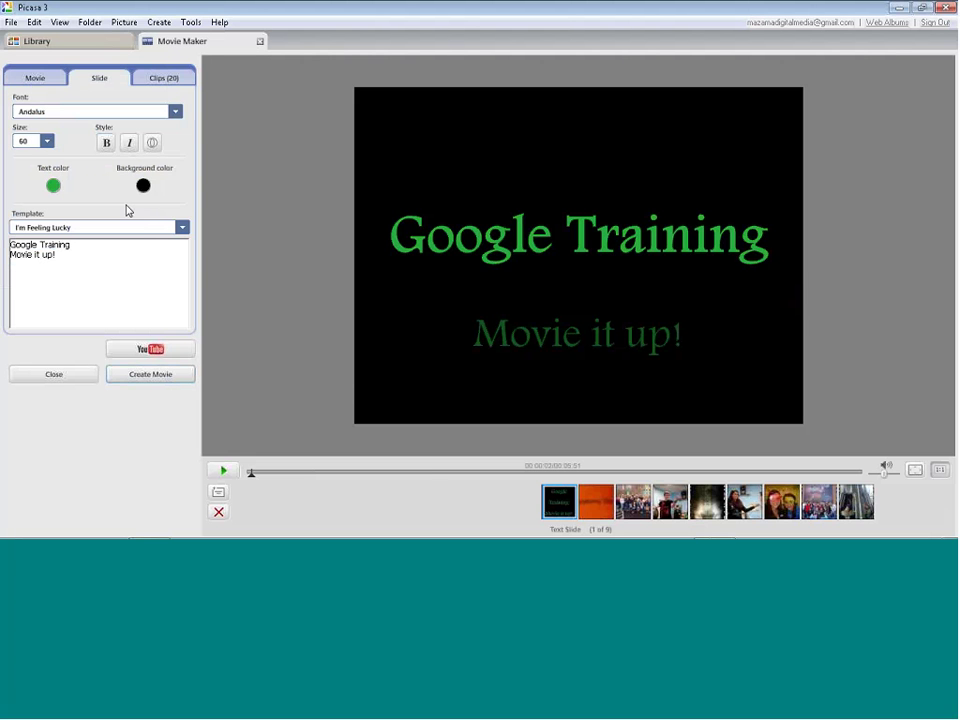
pyautogui.click(140, 227)
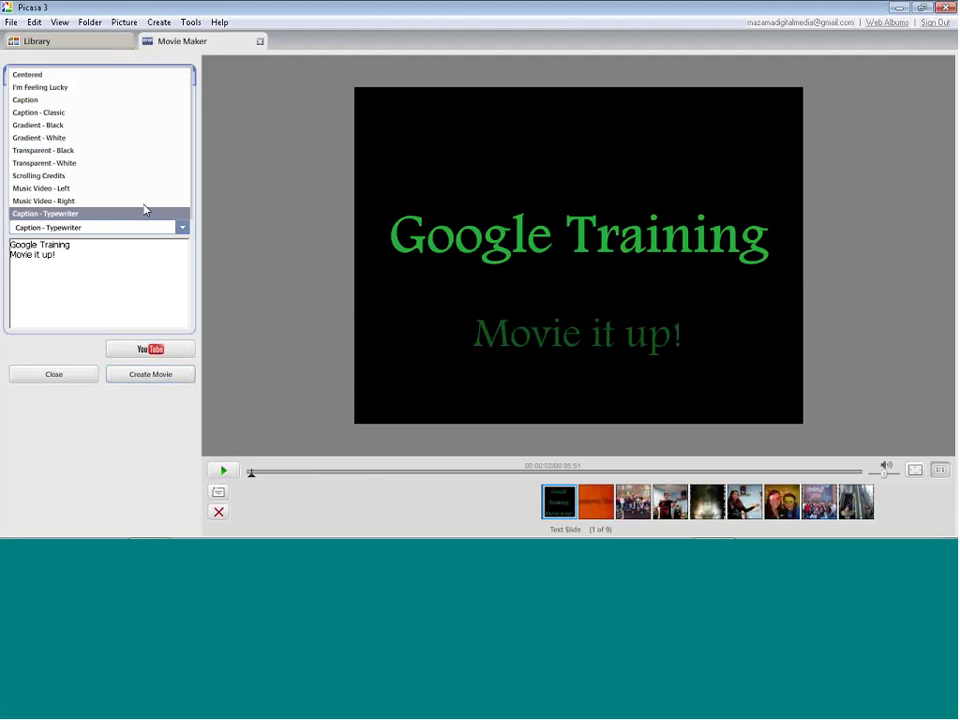
pyautogui.click(38, 126)
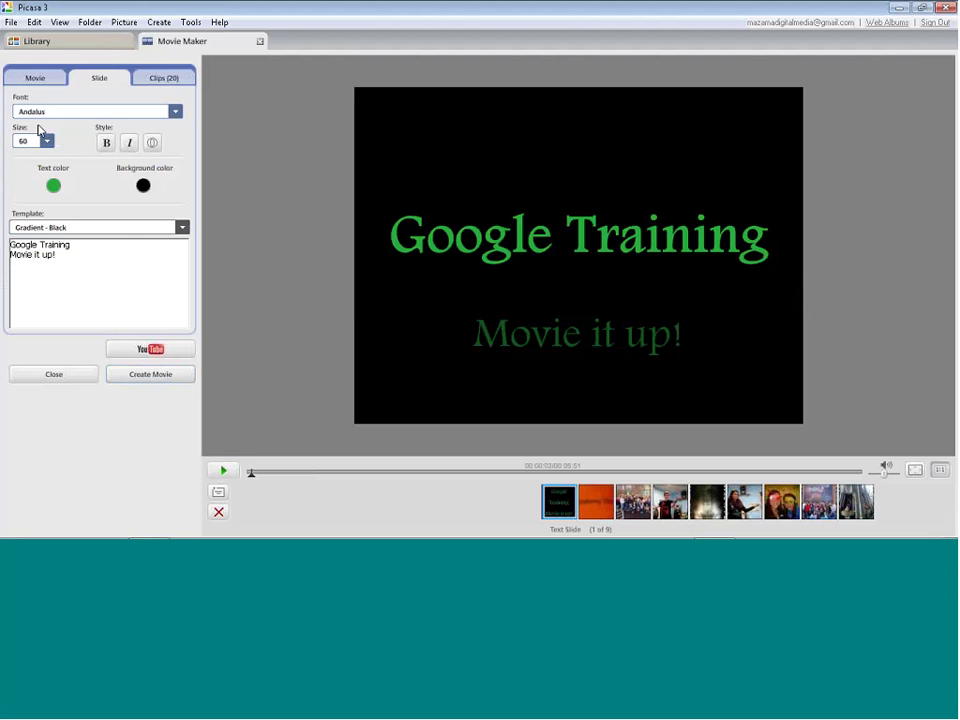
pyautogui.click(127, 226)
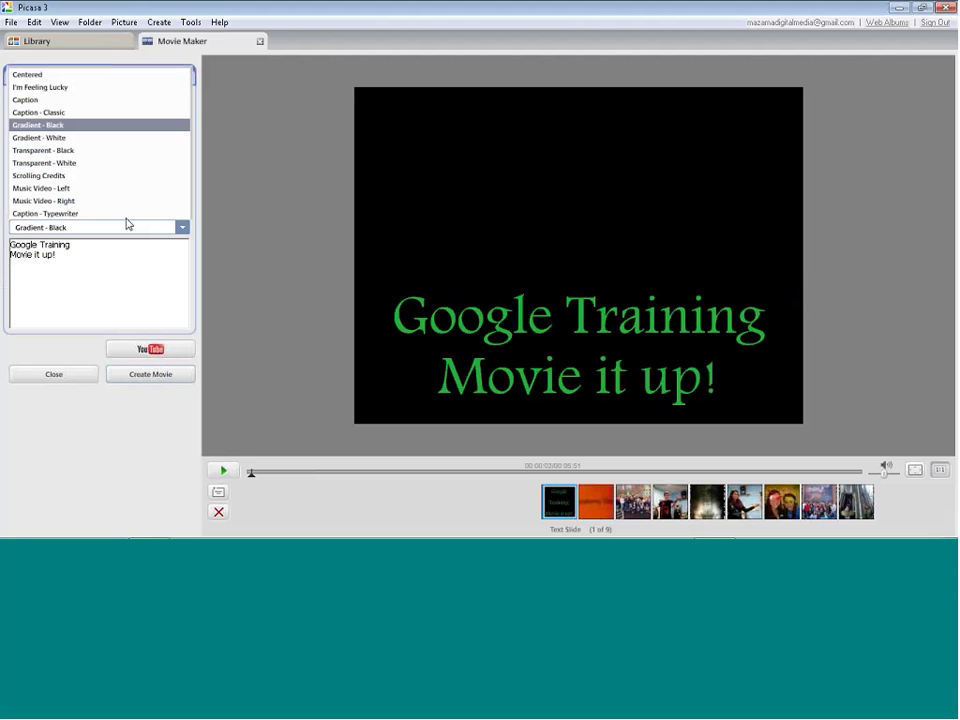
pyautogui.click(71, 216)
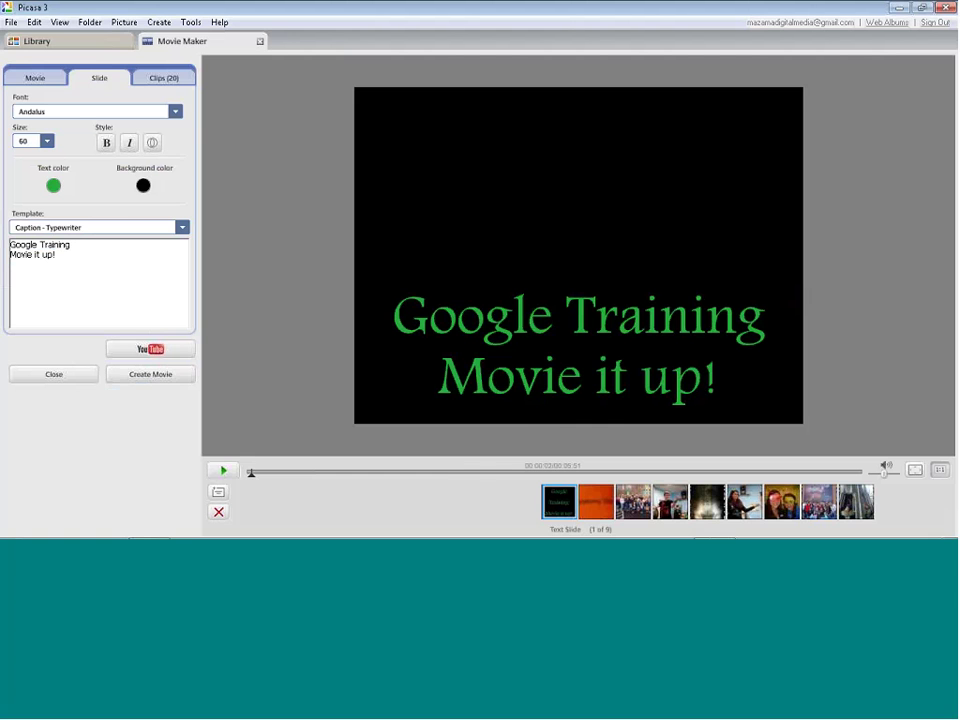
# Step: Create the movie, bring up the option to cancel its rendering and let the rendering continue
pyautogui.click(154, 377)
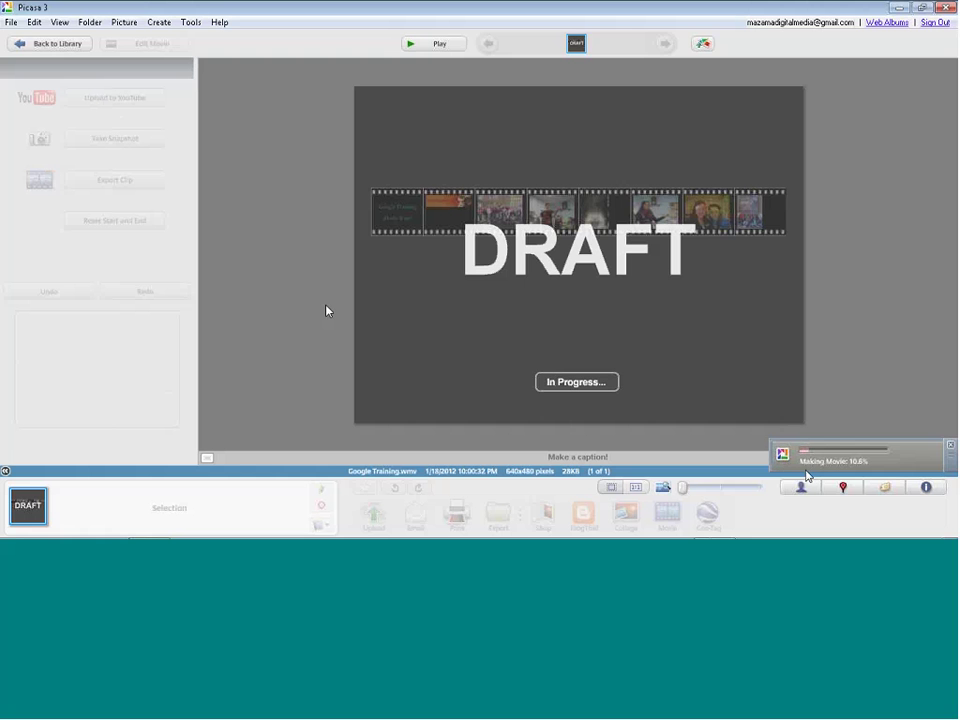
pyautogui.click(948, 452)
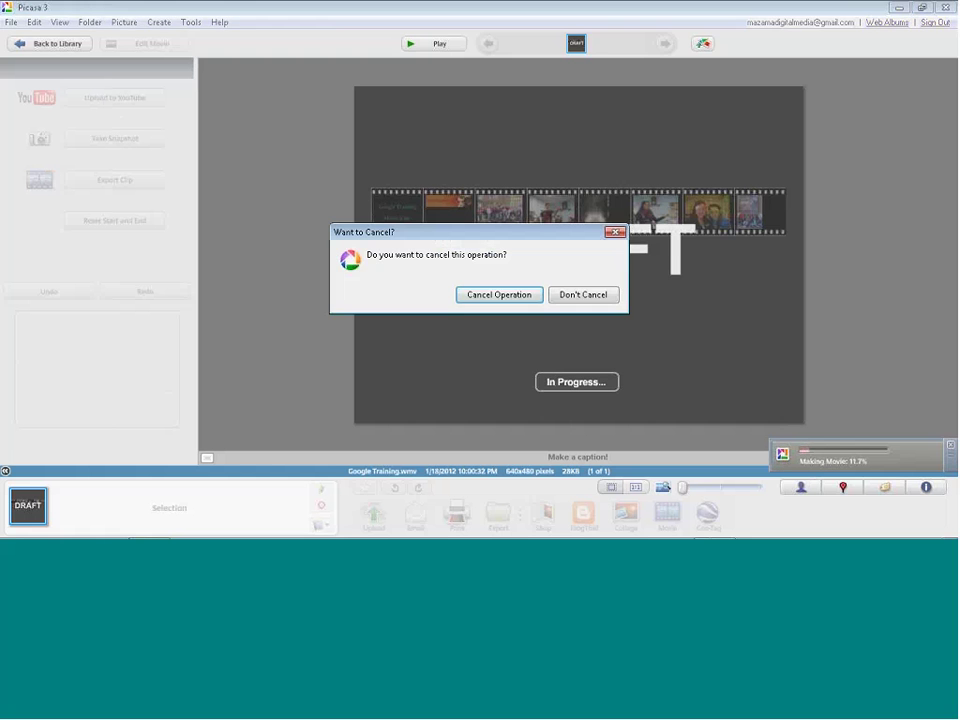
pyautogui.click(500, 294)
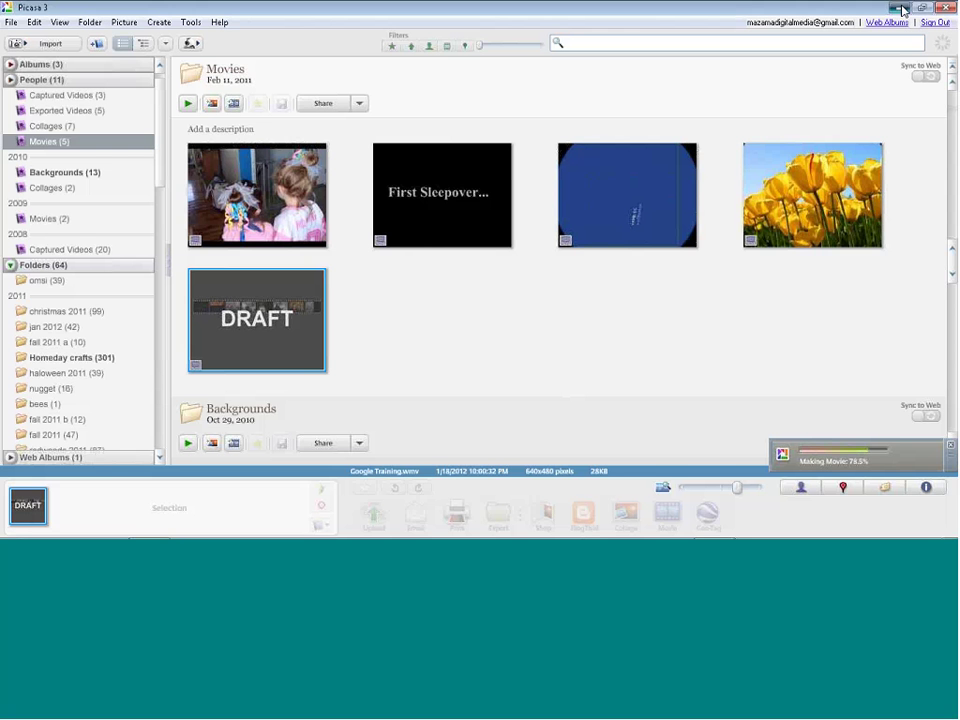
# Step: Switch to Chrome, open the homedaycrafts.blogspot.com blog and return to Picasa
pyautogui.click(903, 10)
pyautogui.click(765, 10)
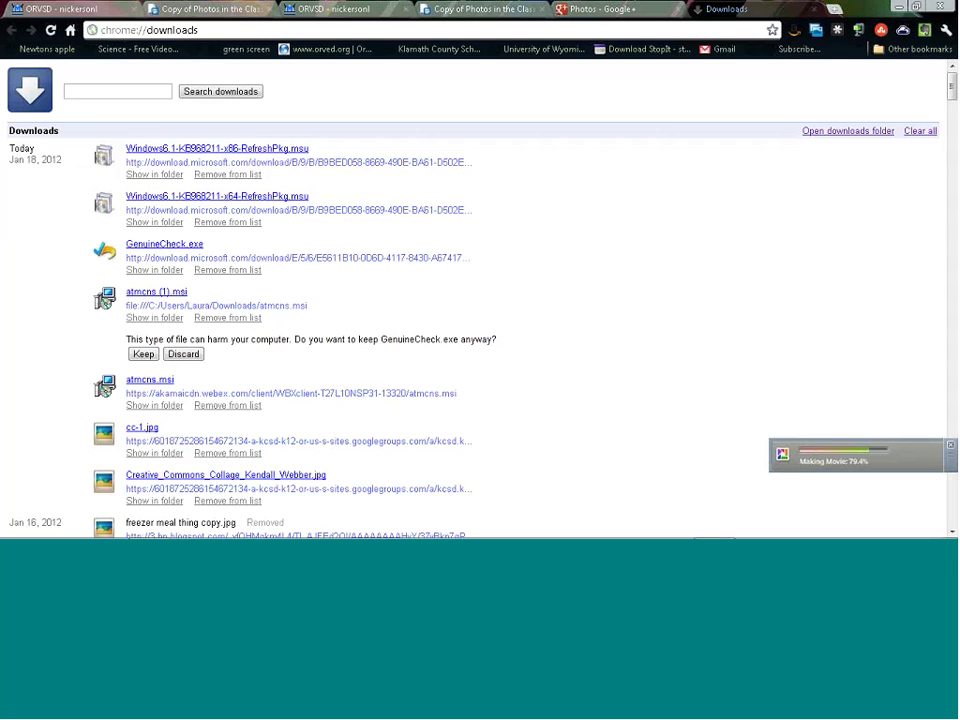
pyautogui.click(543, 31)
pyautogui.write('h')
pyautogui.press('Return')
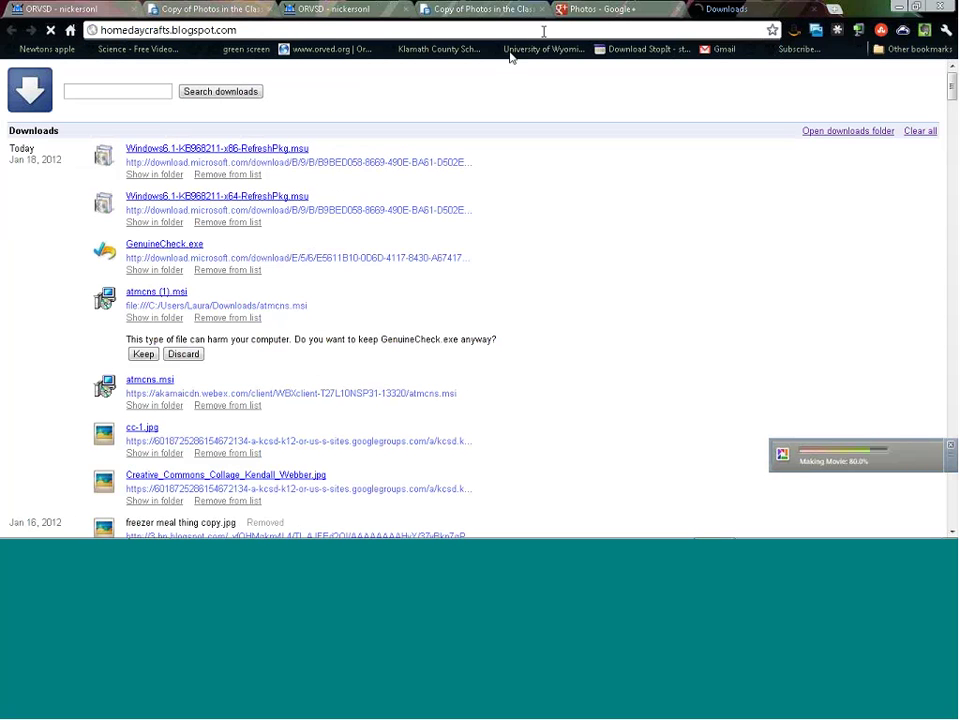
pyautogui.moveTo(524, 530)
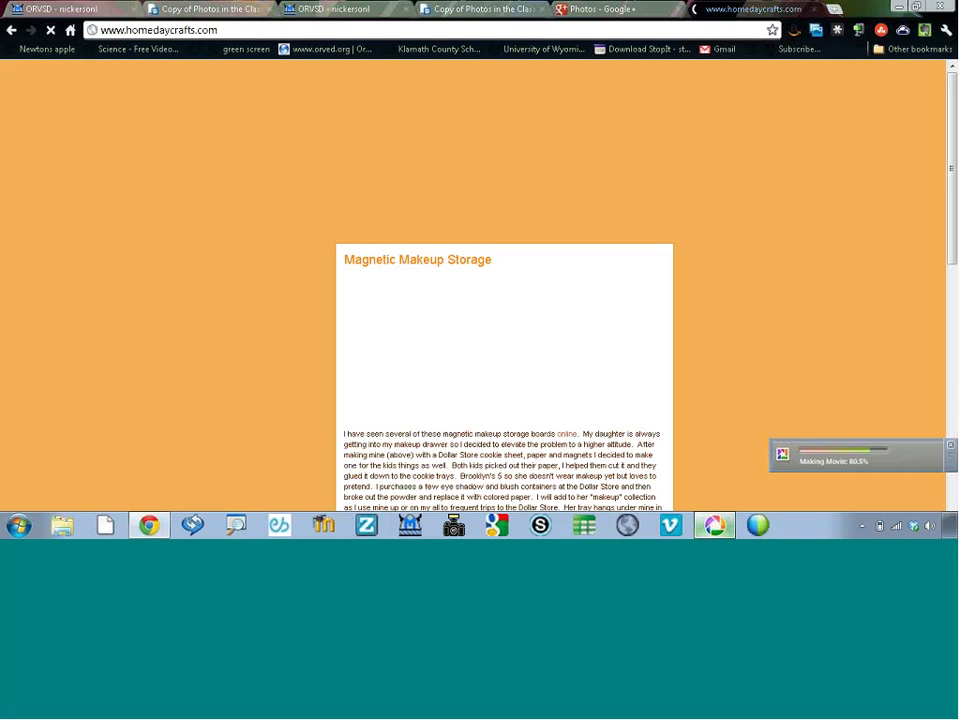
pyautogui.click(714, 525)
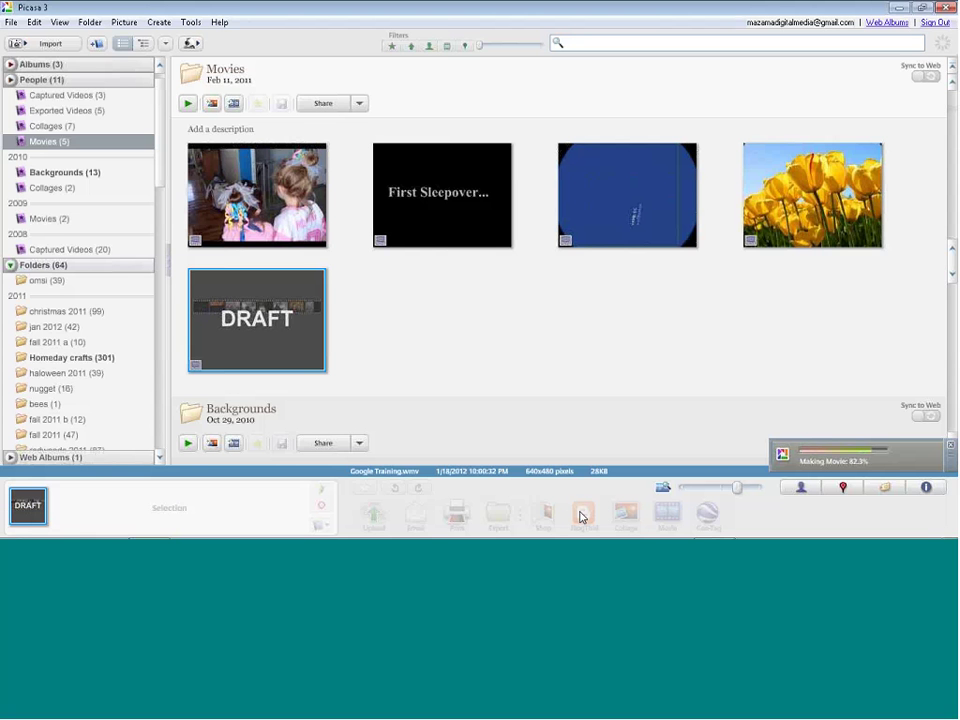
# Step: Switch to Chrome, look through the Magnetic Makeup Storage post on the Homeday Crafts blog and return to Picasa
pyautogui.moveTo(583, 537)
pyautogui.moveTo(150, 535)
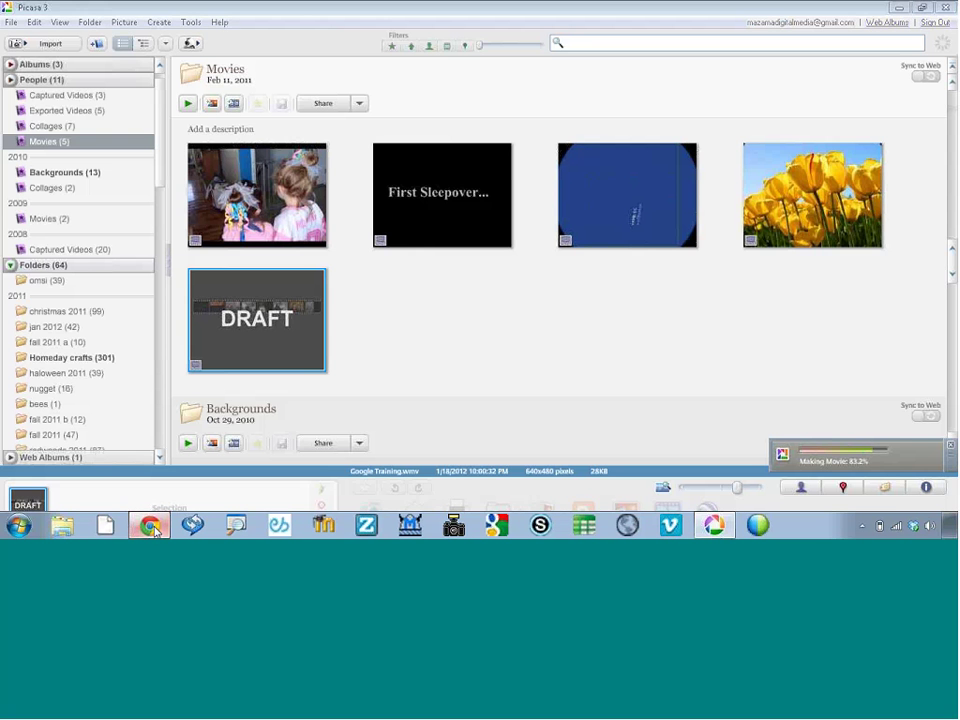
pyautogui.click(152, 531)
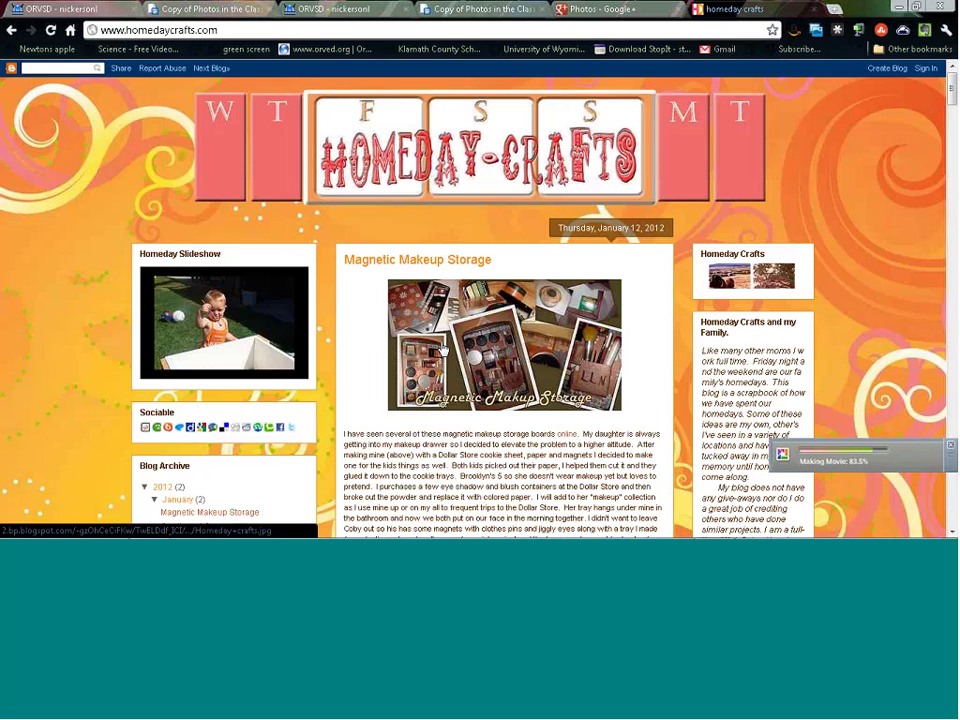
pyautogui.scroll(-2, 568, 206)
pyautogui.scroll(-2, 568, 206)
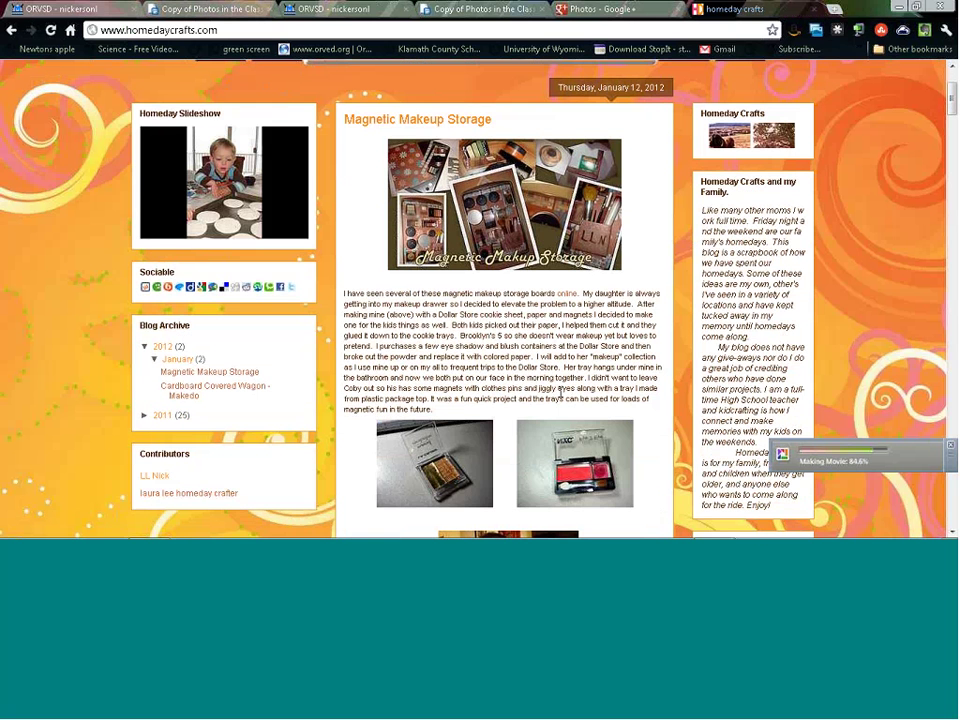
pyautogui.scroll(-15, 561, 391)
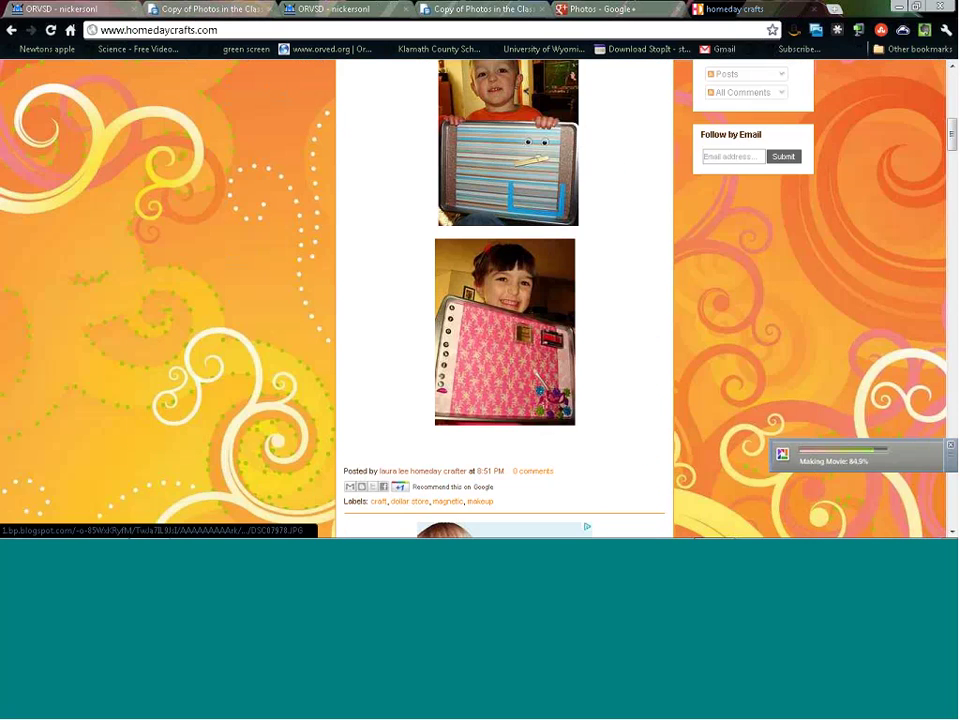
pyautogui.scroll(-6, 572, 397)
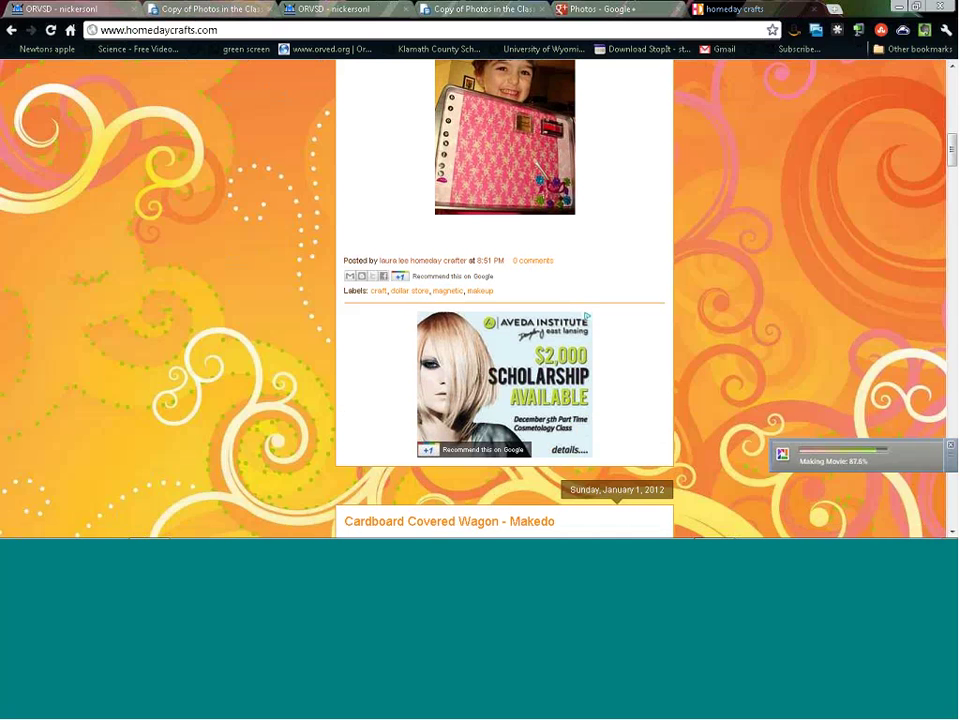
pyautogui.moveTo(214, 525)
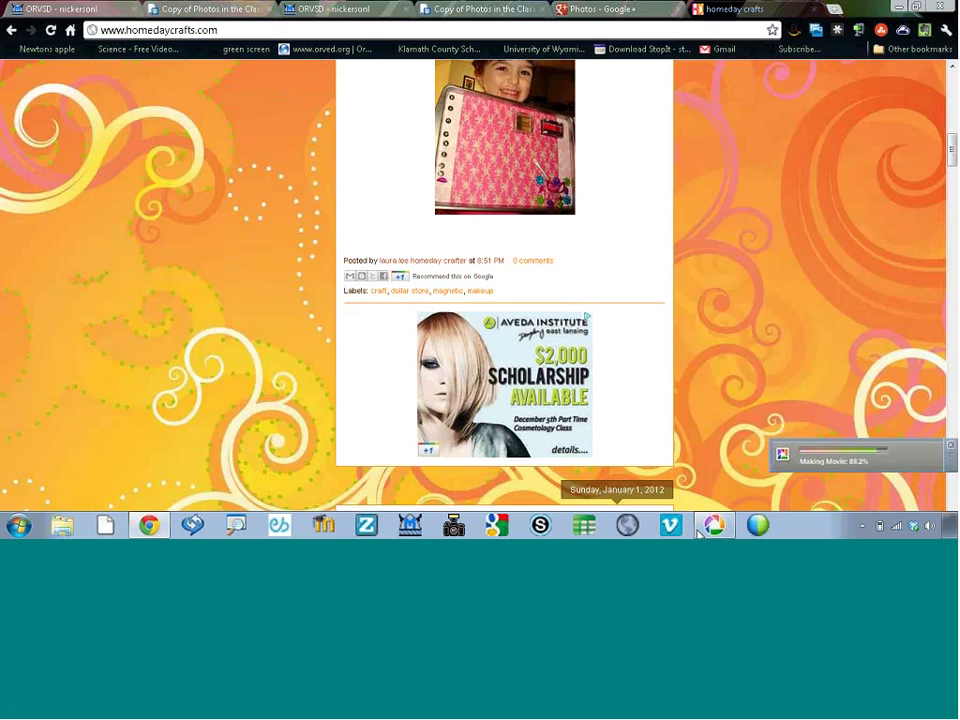
pyautogui.click(706, 528)
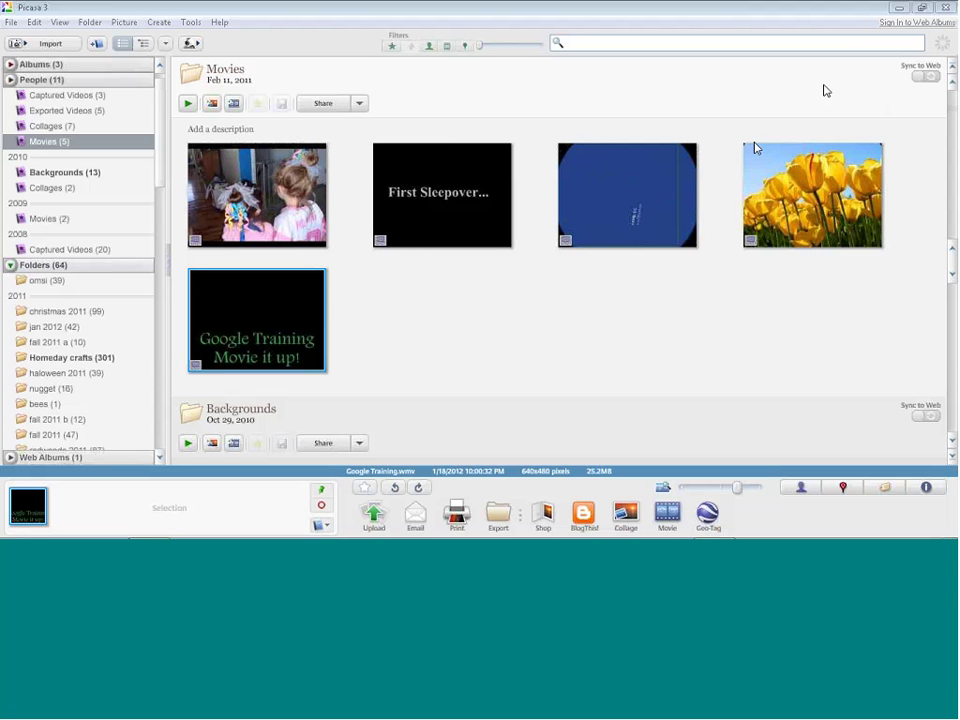
# Step: Play the finished Google Training movie and lower the computer's speaker volume
pyautogui.doubleClick(261, 331)
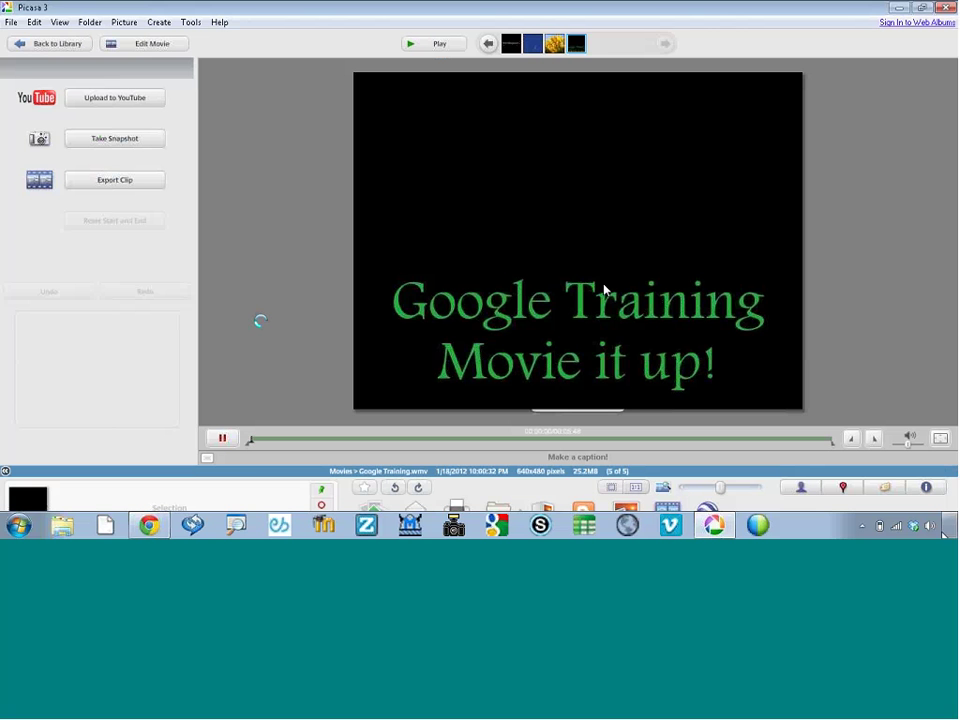
pyautogui.click(930, 527)
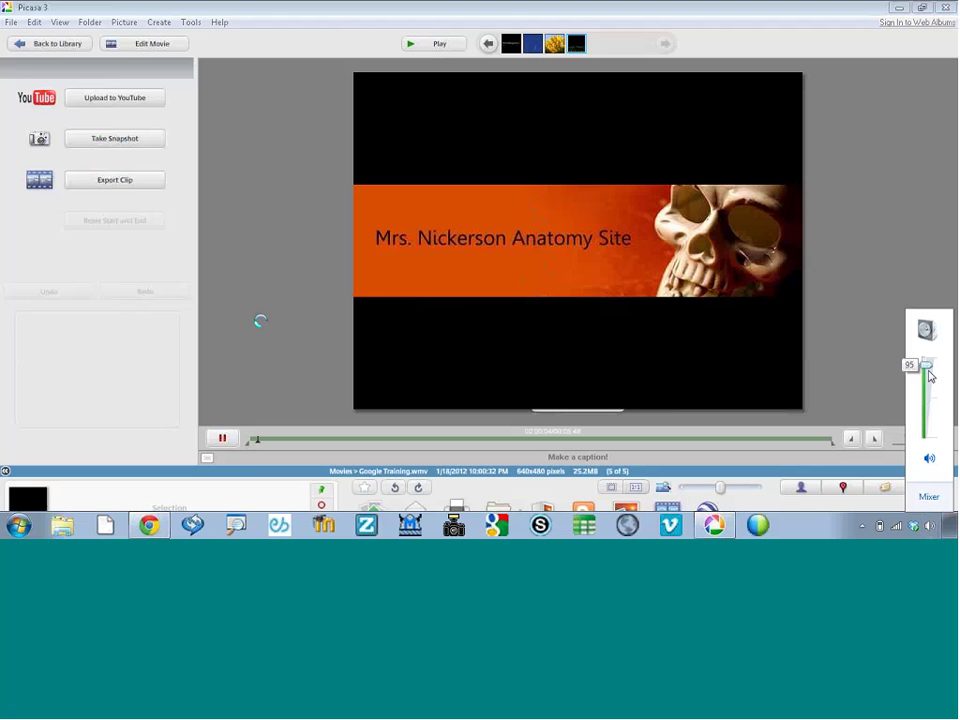
pyautogui.moveTo(926, 366); pyautogui.dragTo(928, 411)
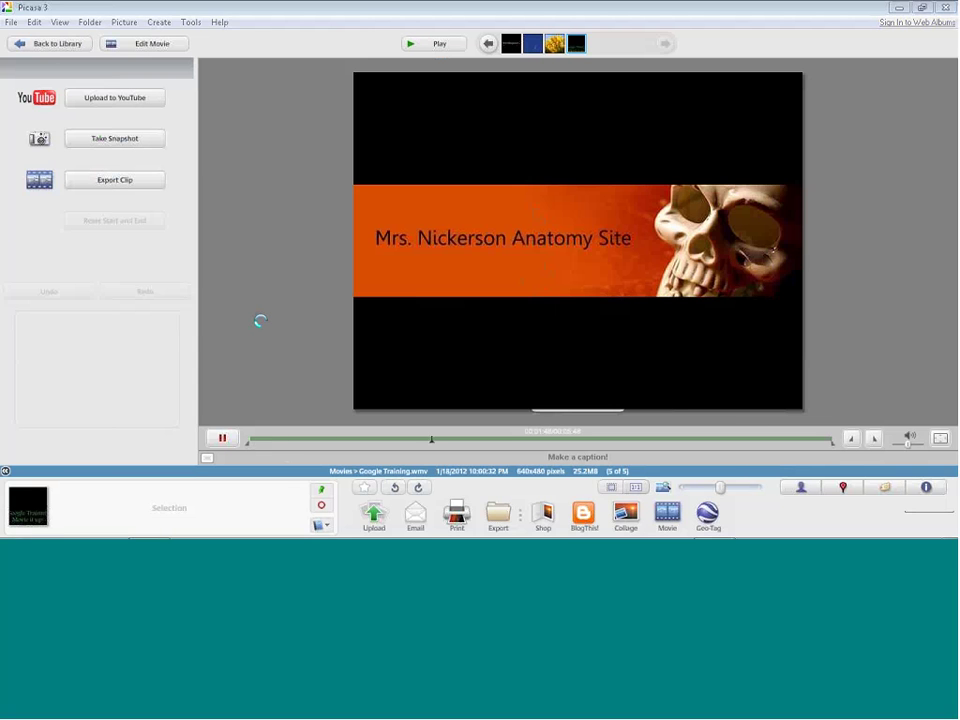
# Step: Skip ahead in the Google Training movie, pause it at an earlier point and return to the library
pyautogui.click(468, 439)
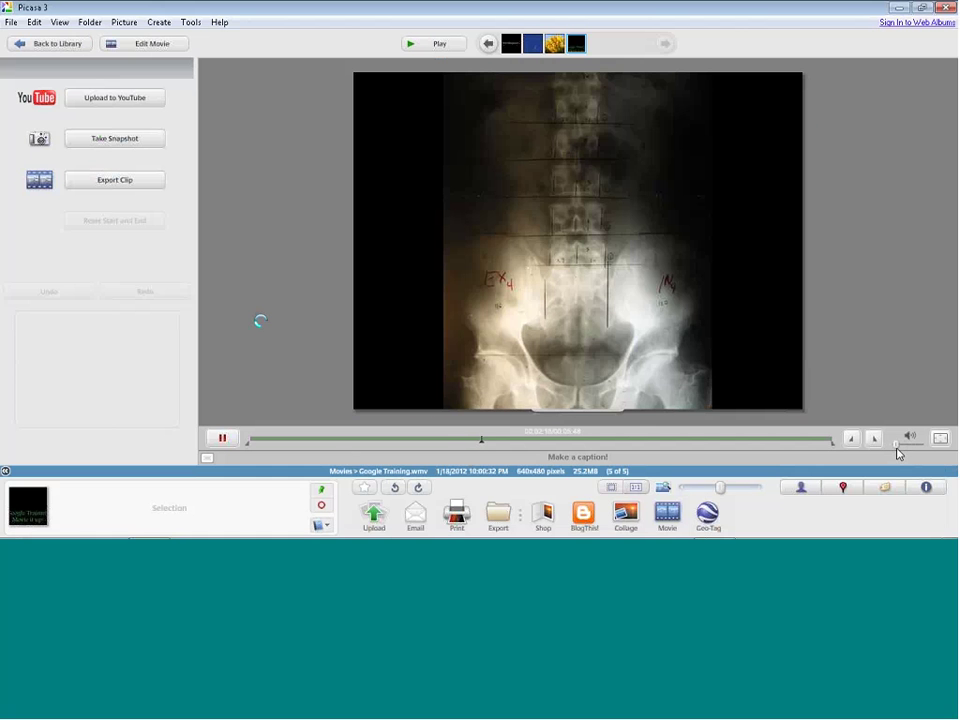
pyautogui.click(219, 439)
pyautogui.moveTo(482, 443); pyautogui.dragTo(347, 443)
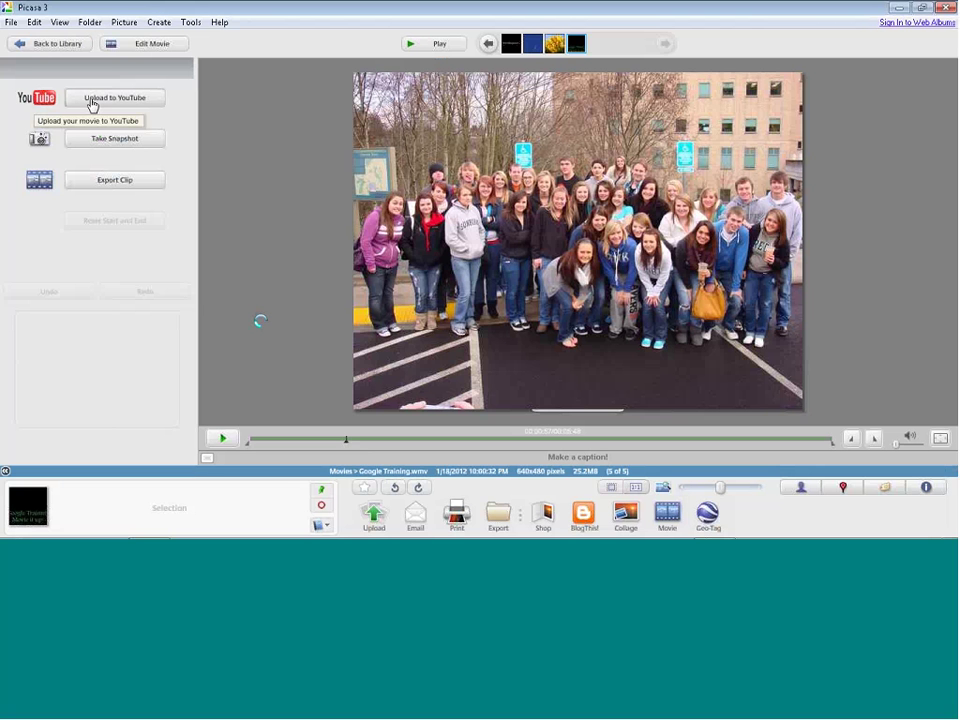
pyautogui.click(57, 44)
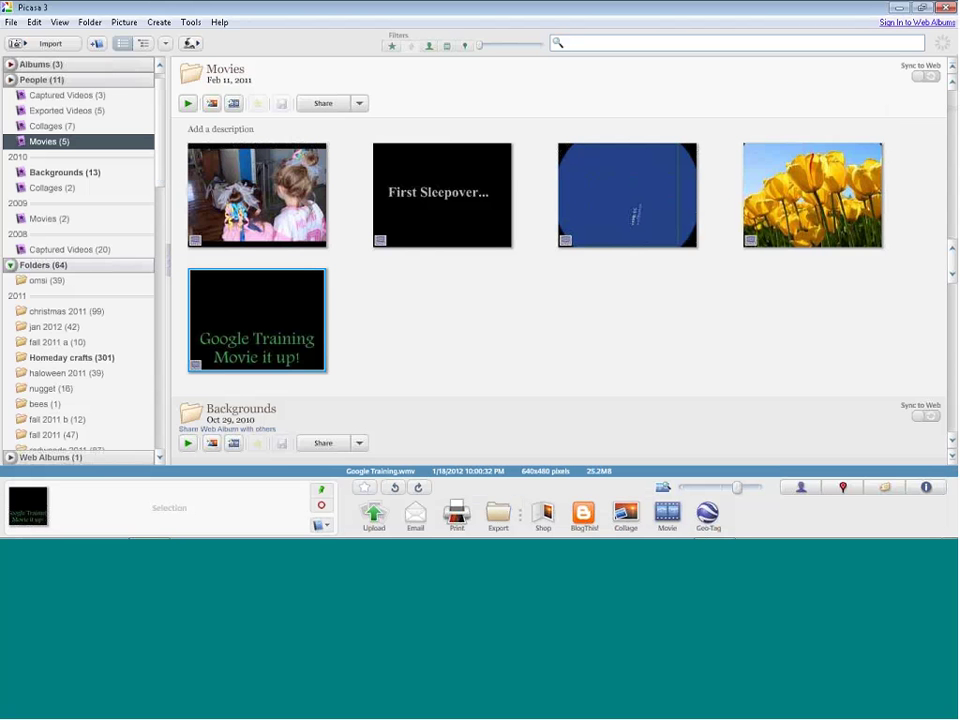
# Step: Open the Google Training folder and start geotagging the photo of the two children on the river rocks
pyautogui.scroll(-5, 146, 402)
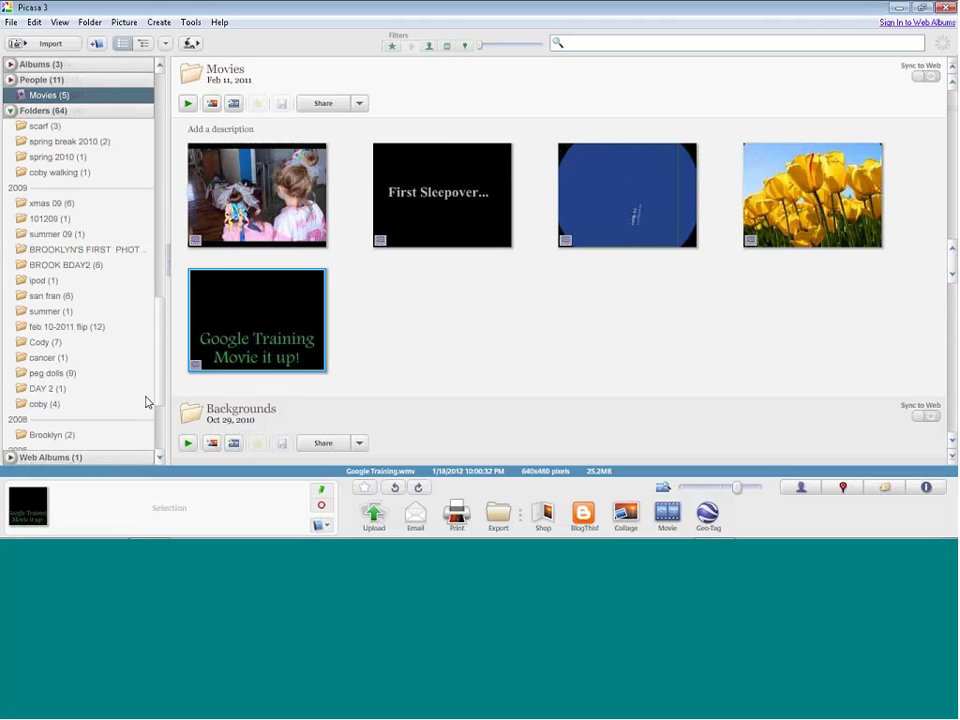
pyautogui.scroll(-5, 150, 420)
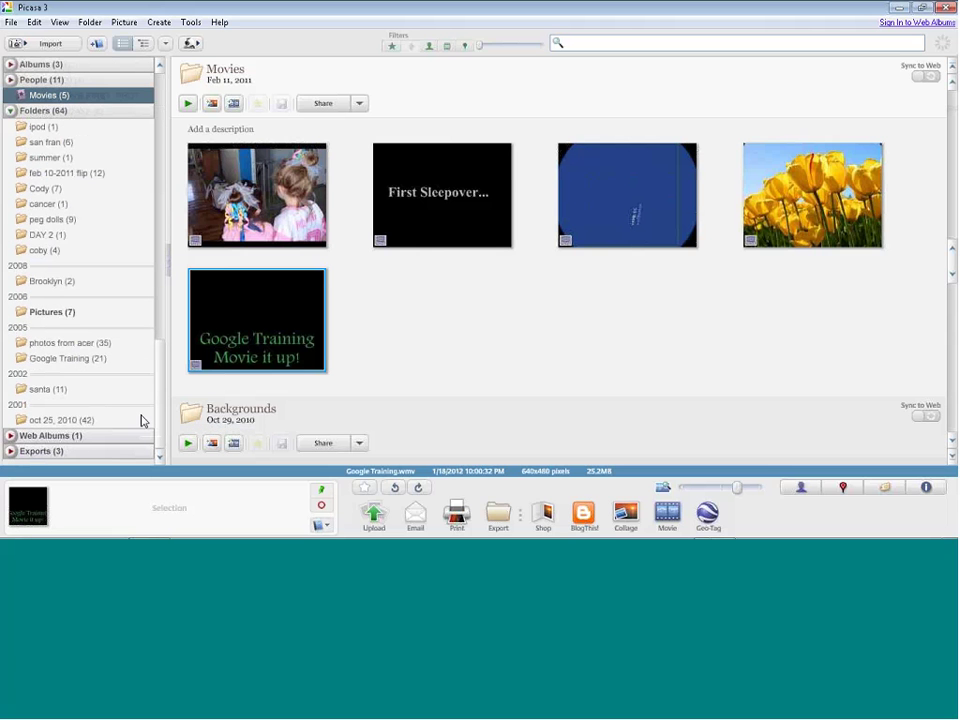
pyautogui.click(85, 359)
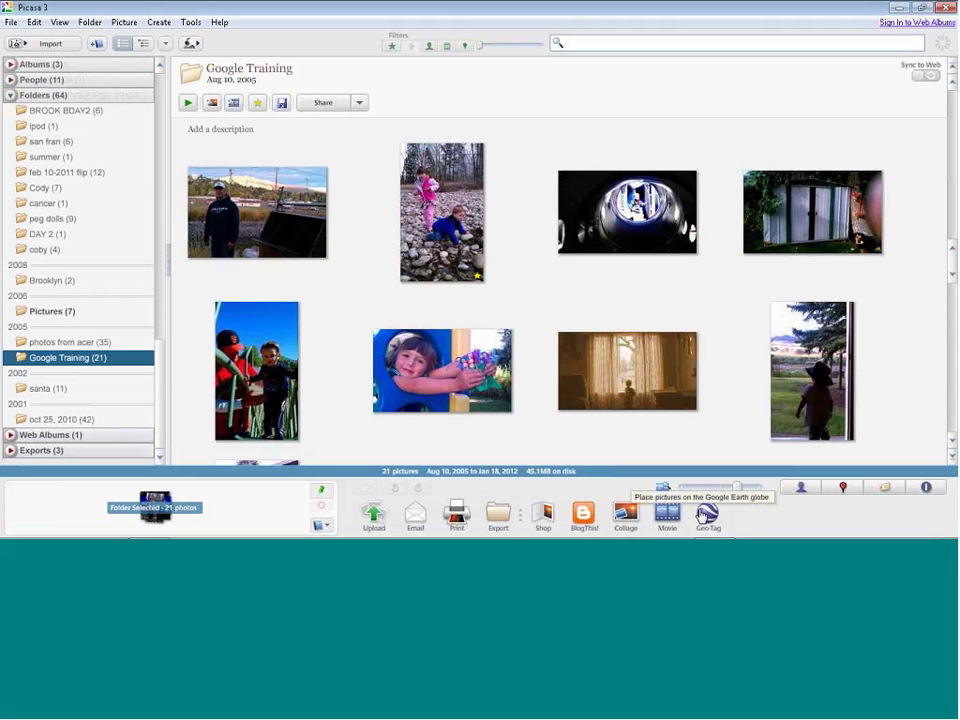
pyautogui.click(470, 240)
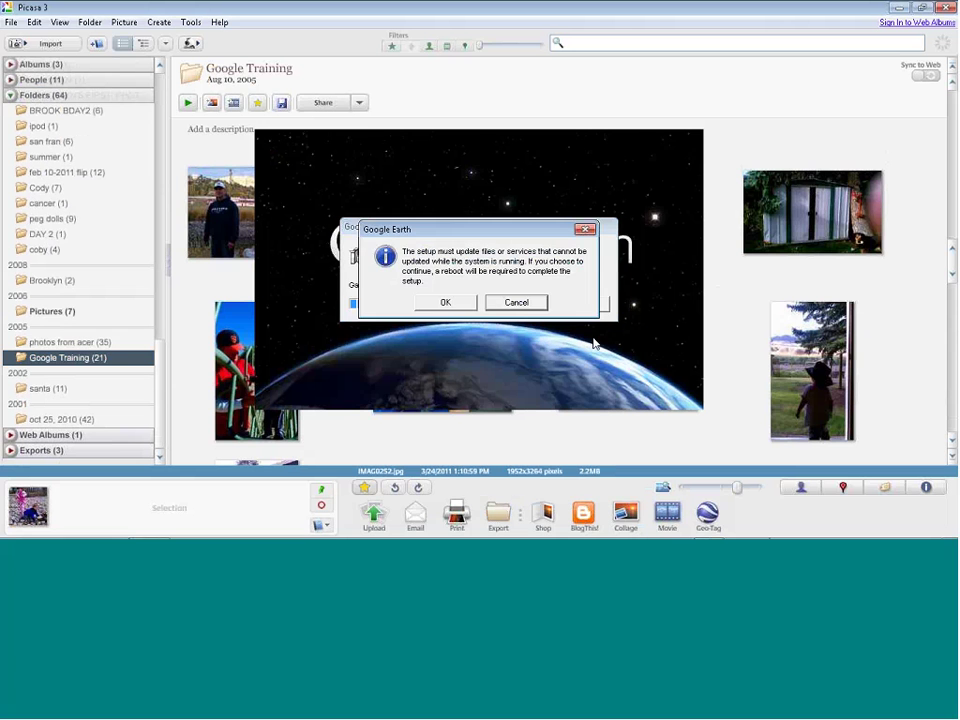
# Step: Cancel the Google Earth setup and close Google Earth, discarding the unsaved temporary places
pyautogui.click(460, 303)
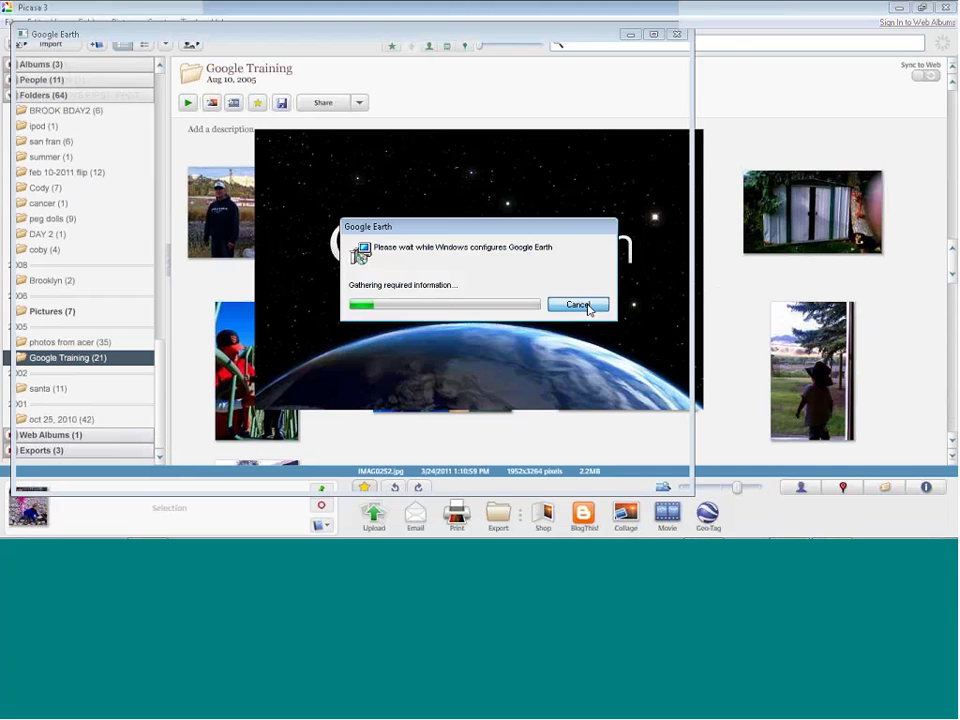
pyautogui.click(578, 305)
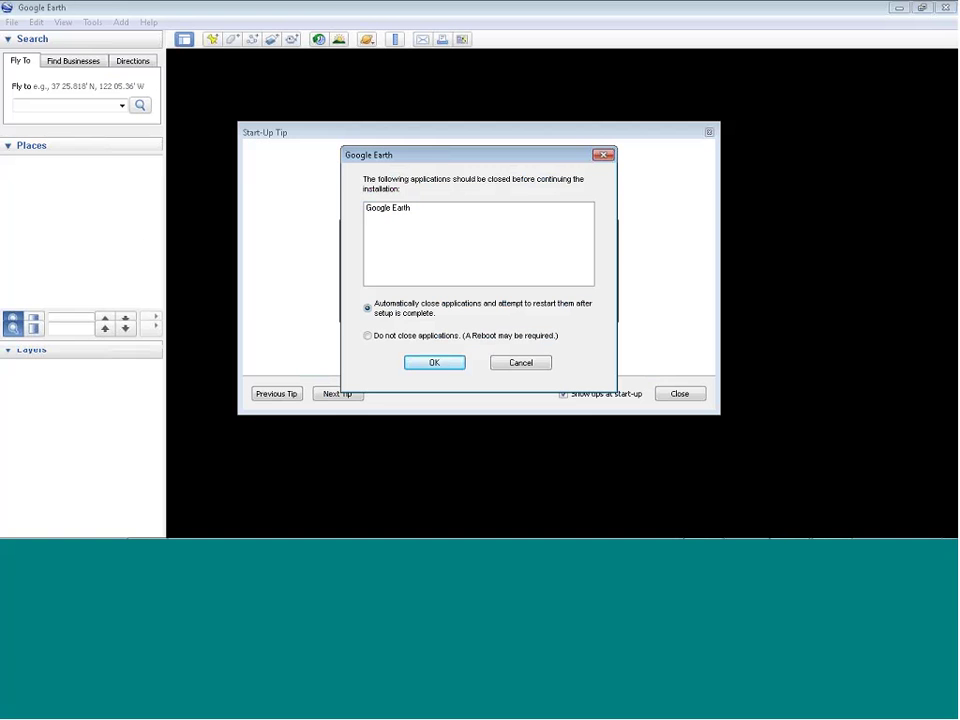
pyautogui.click(521, 363)
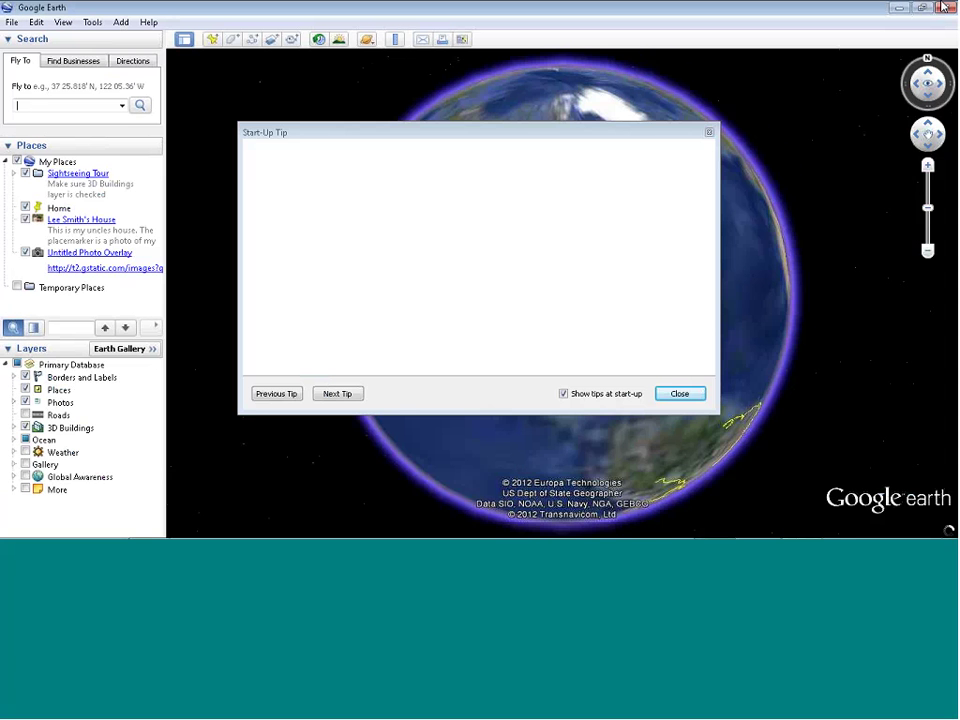
pyautogui.click(945, 8)
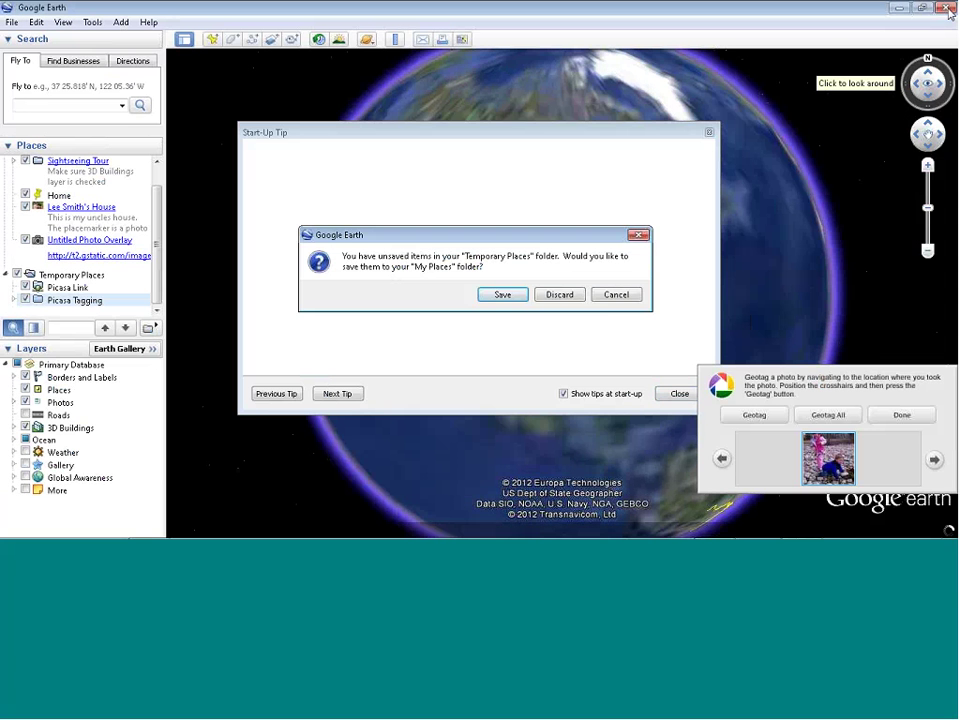
pyautogui.click(614, 296)
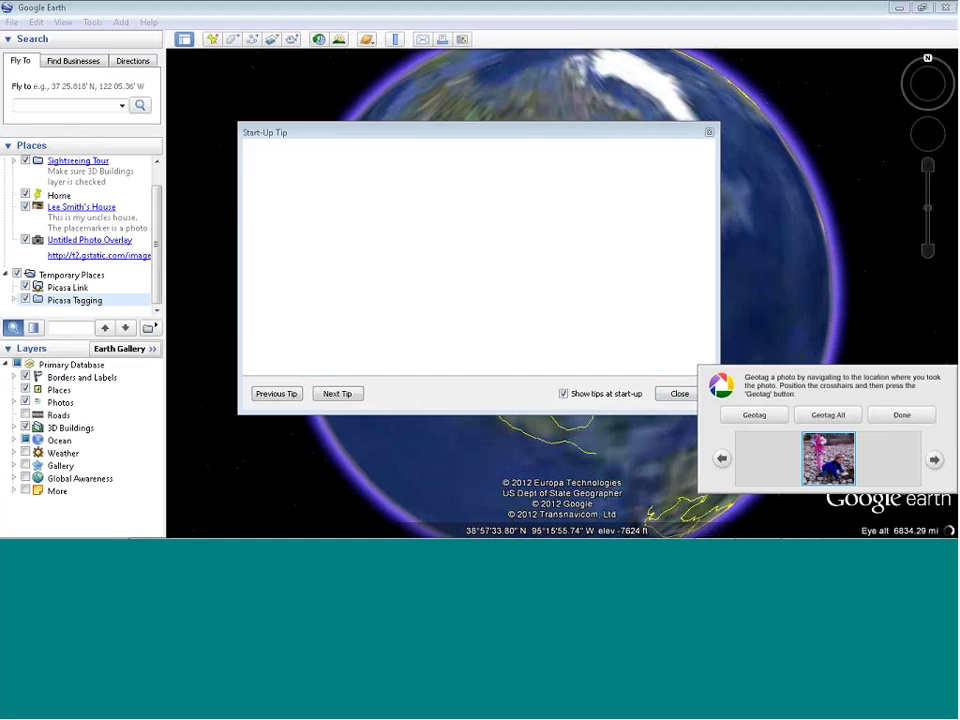
pyautogui.click(553, 296)
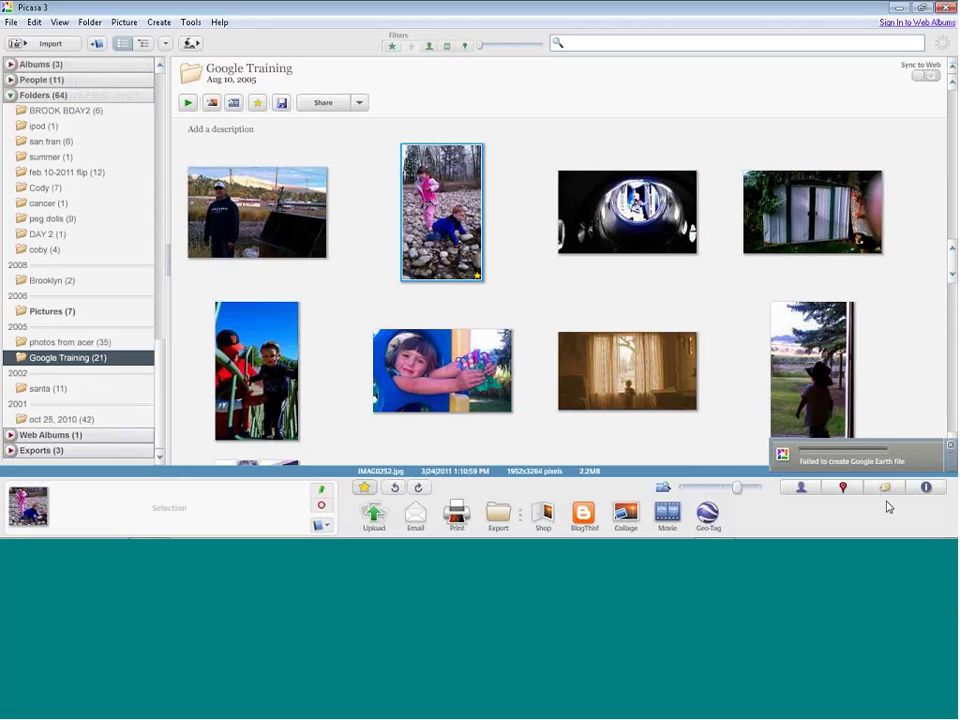
# Step: Extend the selection to the photo of the girl in the blue play tube and start emailing the five photos through Google Mail
pyautogui.moveTo(686, 528)
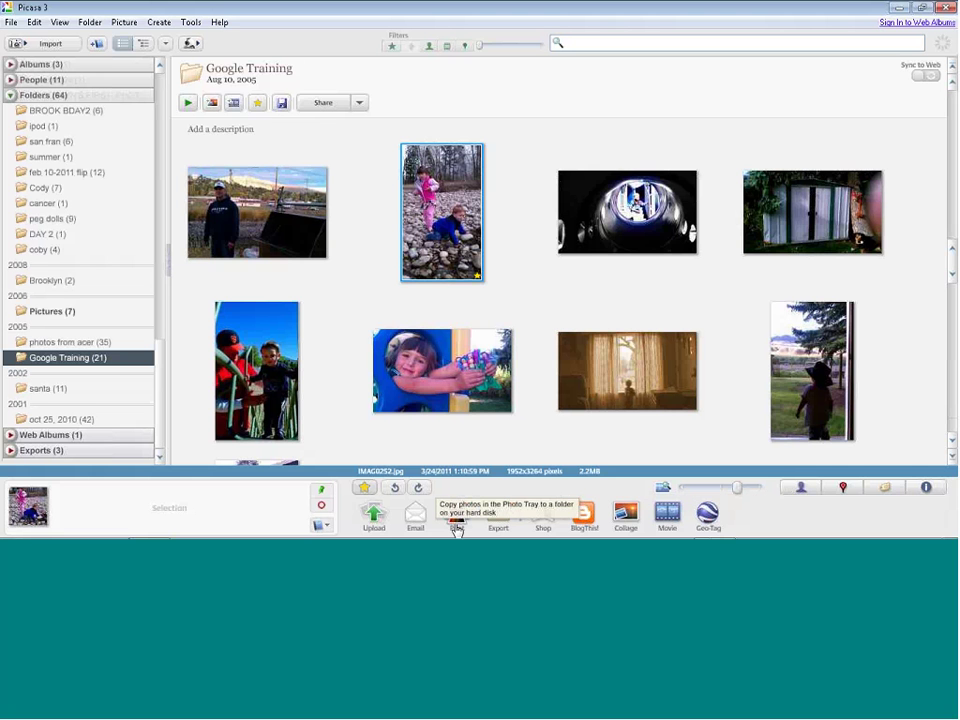
pyautogui.keyDown('shift'); pyautogui.click(446, 380); pyautogui.keyUp('shift')
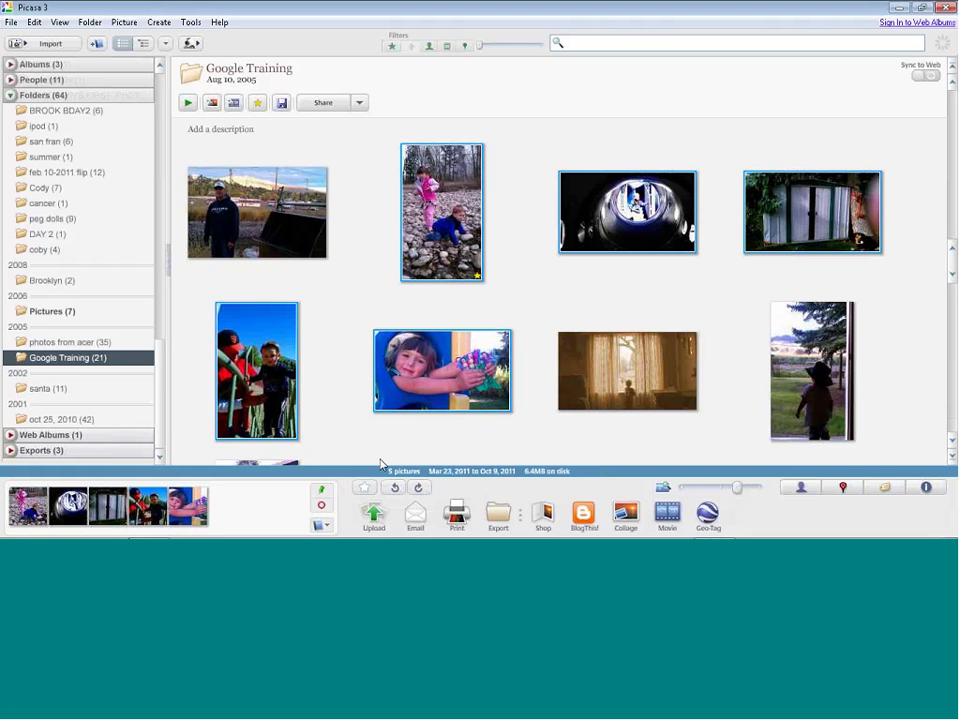
pyautogui.click(417, 522)
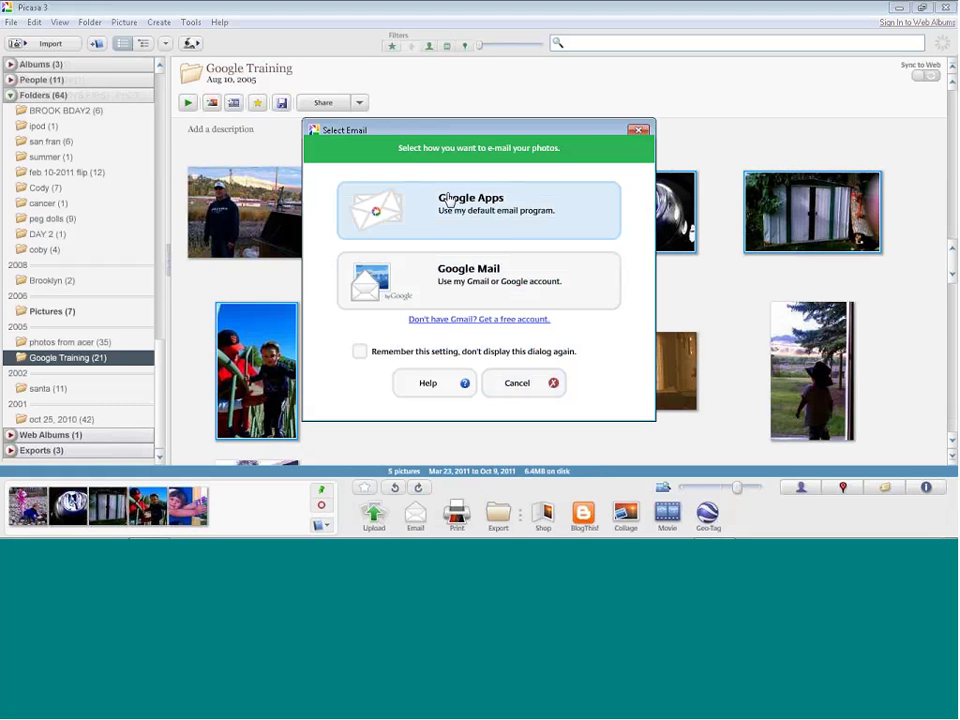
pyautogui.click(469, 290)
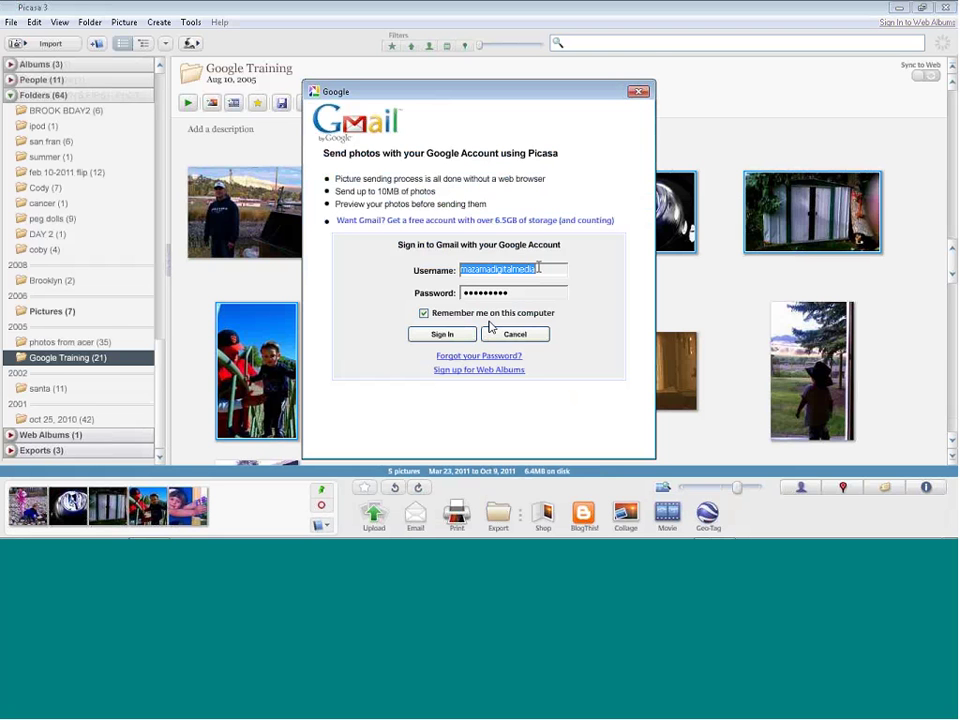
pyautogui.press('Return')
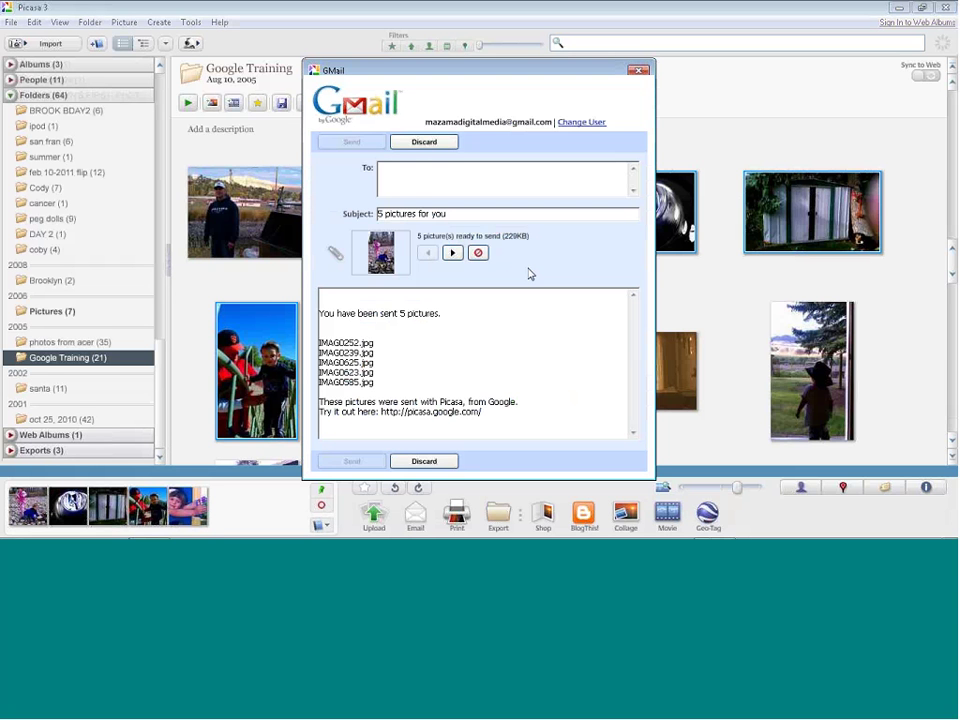
# Step: Enter a recipient for the photo email and close the message without sending it
pyautogui.click(401, 174)
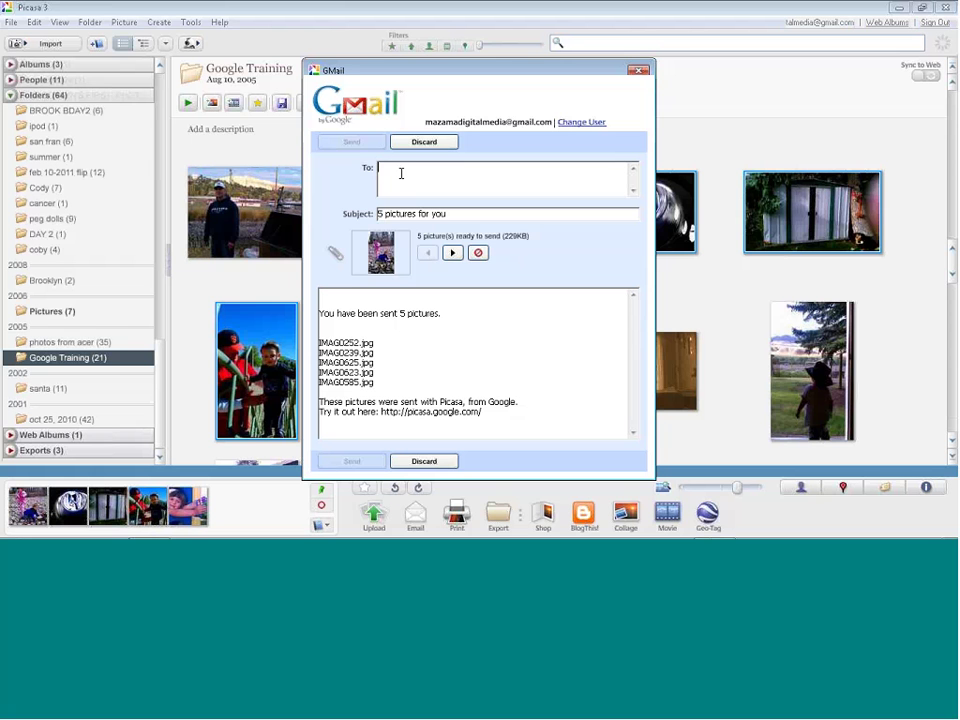
pyautogui.write('sfamily')
pyautogui.click(638, 70)
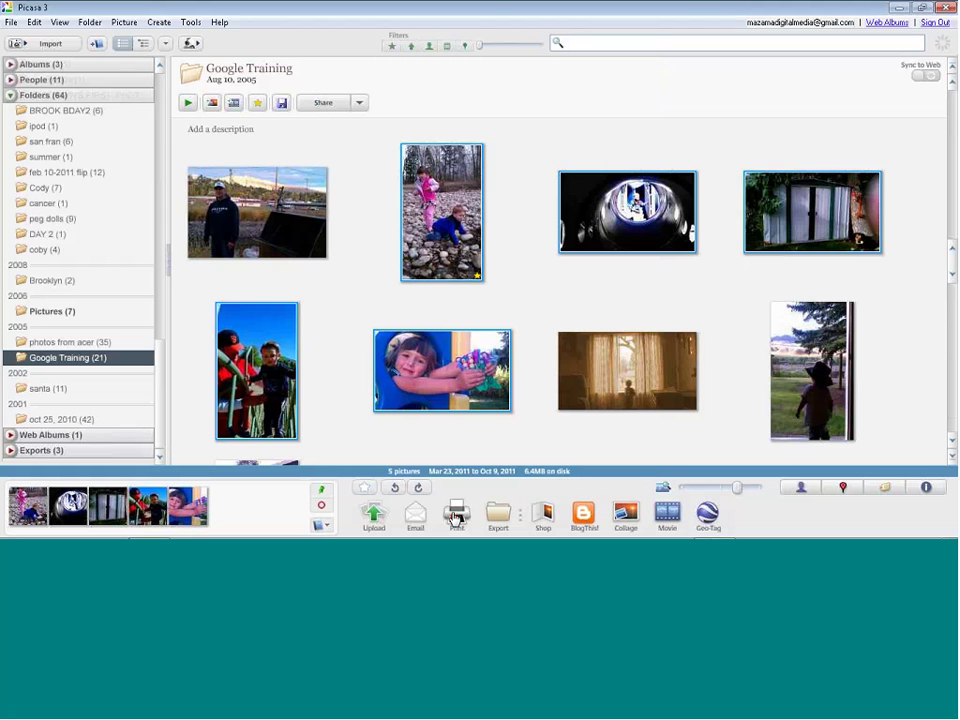
# Step: Preview printing the five photos in the Wallet and 4 x 6 layouts with 2 copies per photo, and cancel the print
pyautogui.click(455, 515)
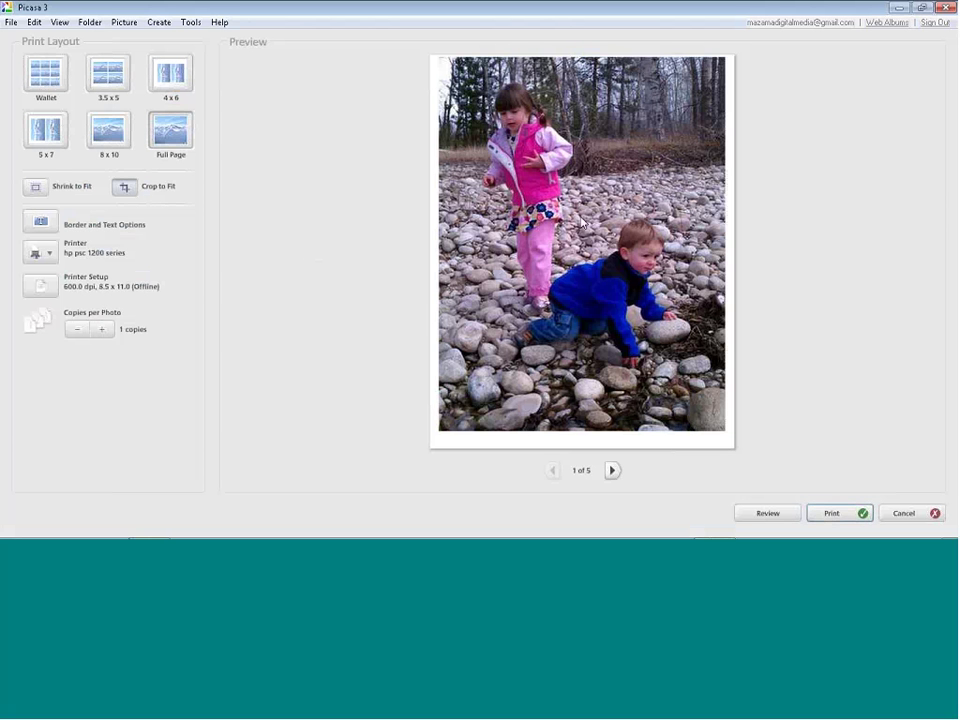
pyautogui.click(51, 78)
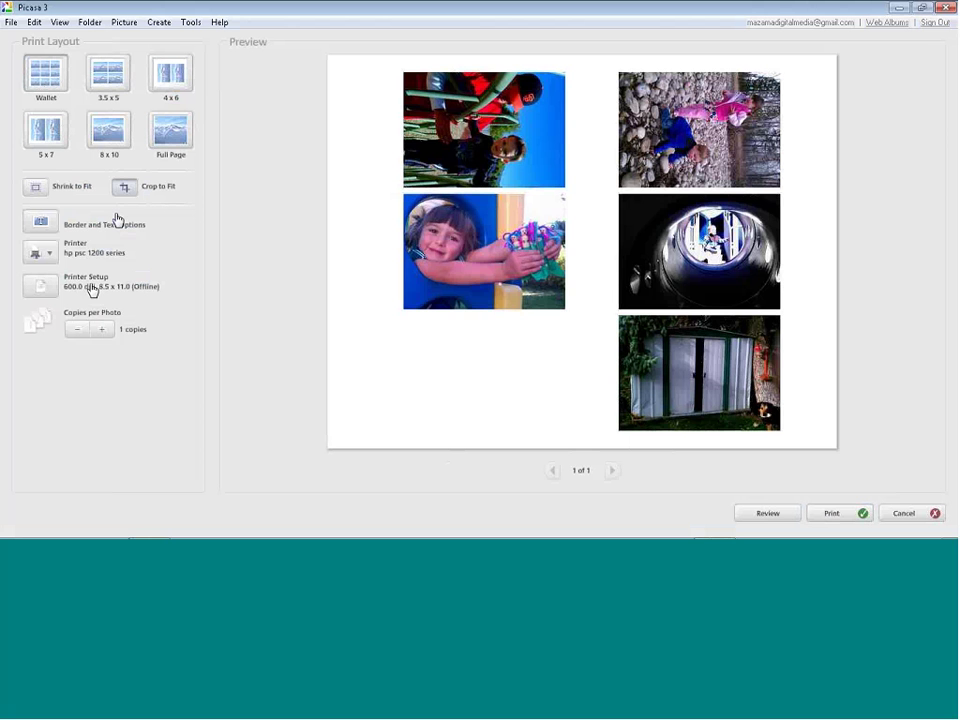
pyautogui.click(101, 329)
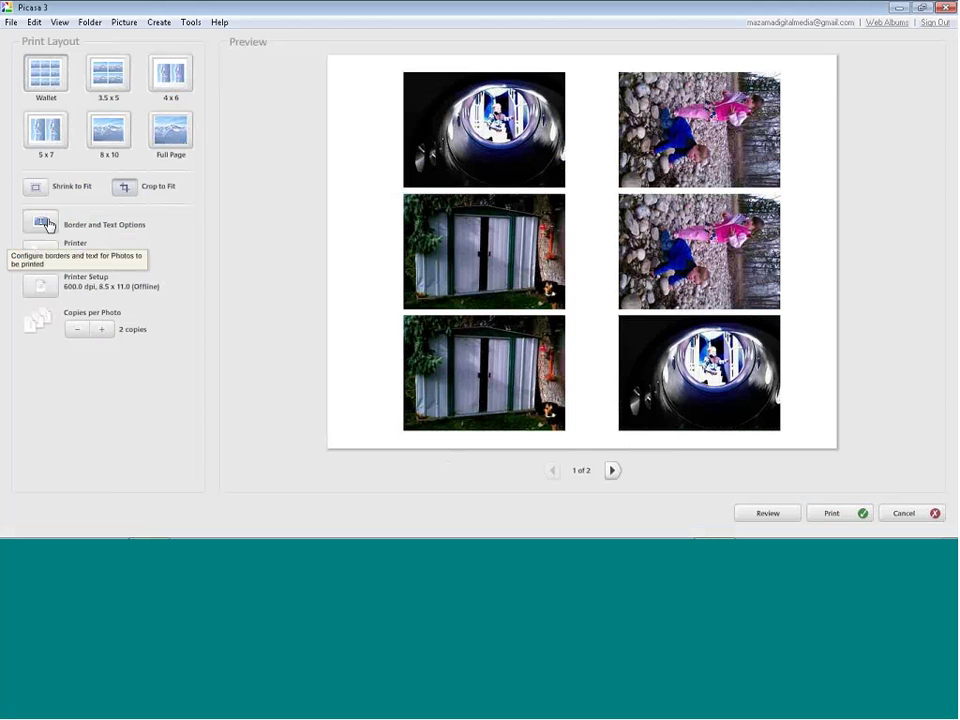
pyautogui.click(155, 82)
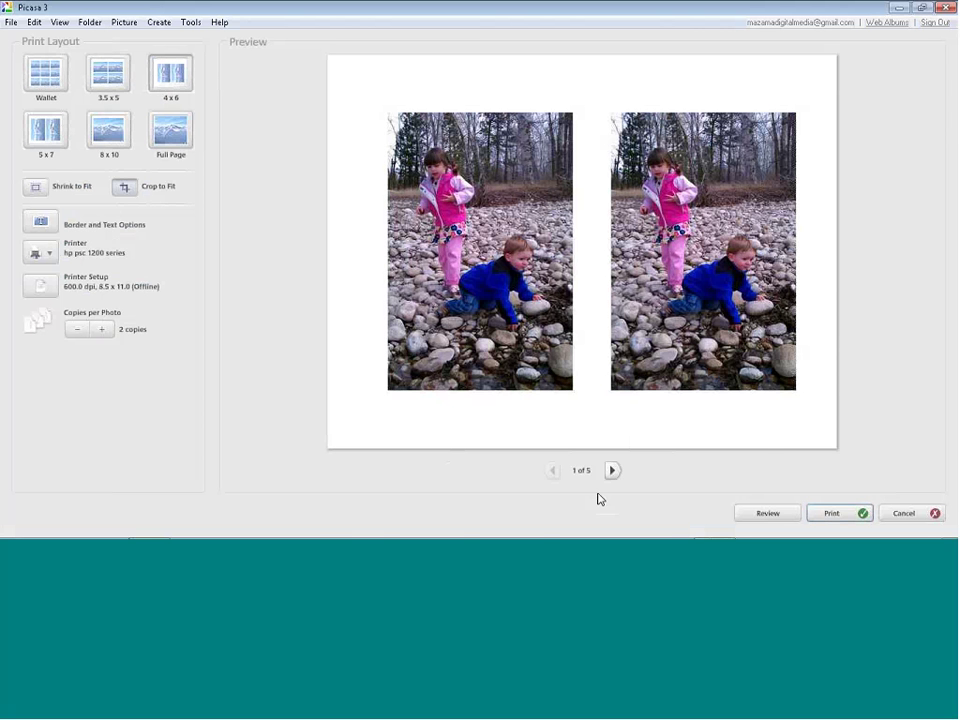
pyautogui.click(880, 513)
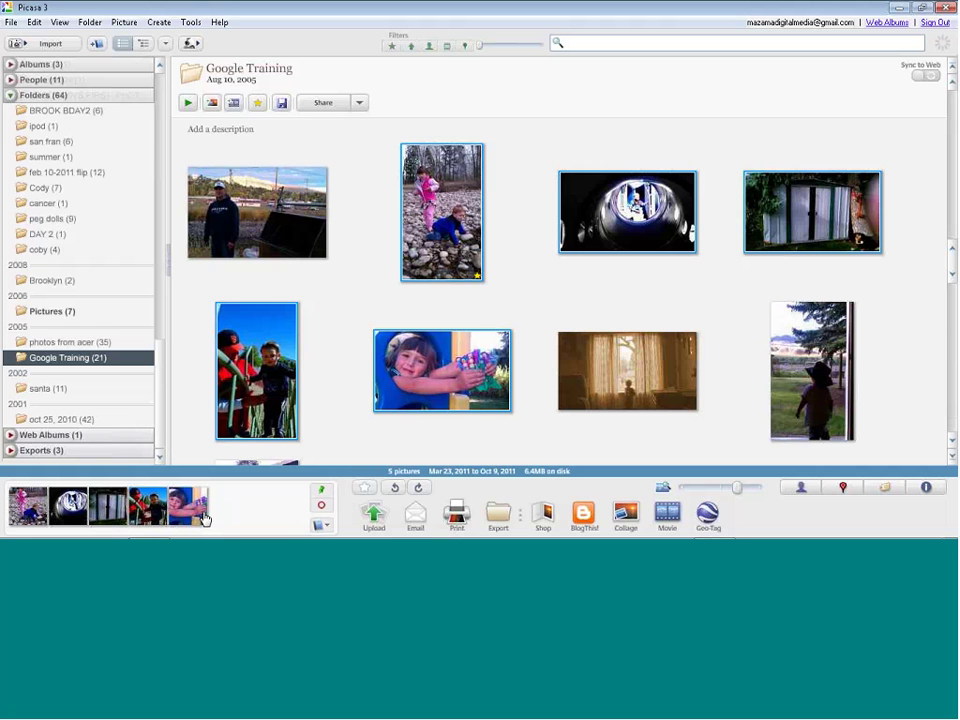
# Step: Send the five photos to Walmart Photo for ordering prints, using the saved login and the album name Google Training
pyautogui.click(542, 516)
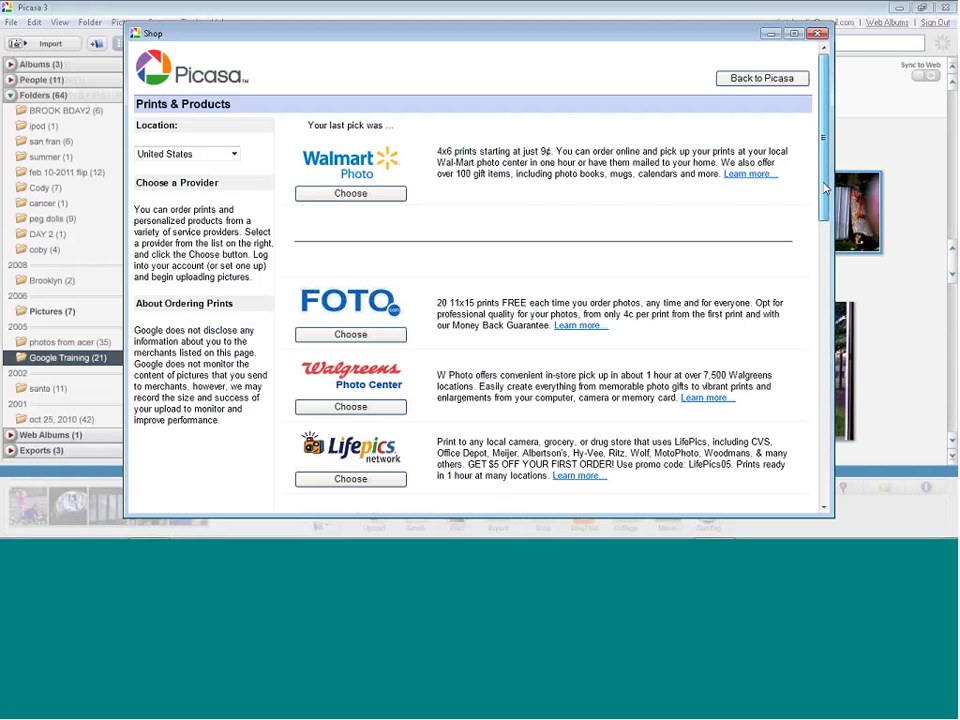
pyautogui.click(233, 153)
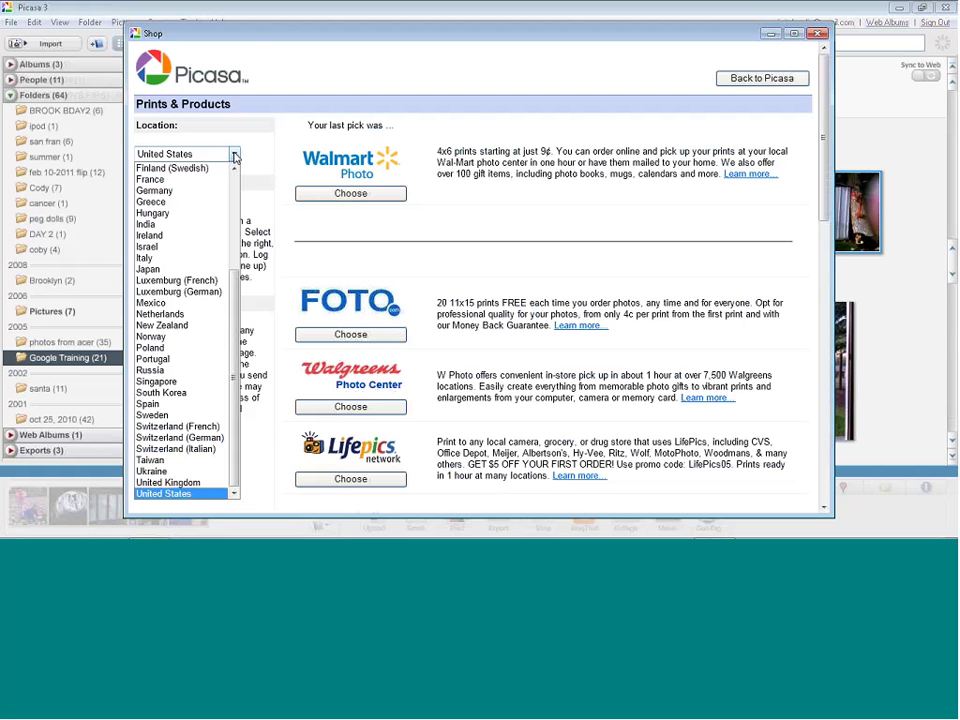
pyautogui.click(289, 140)
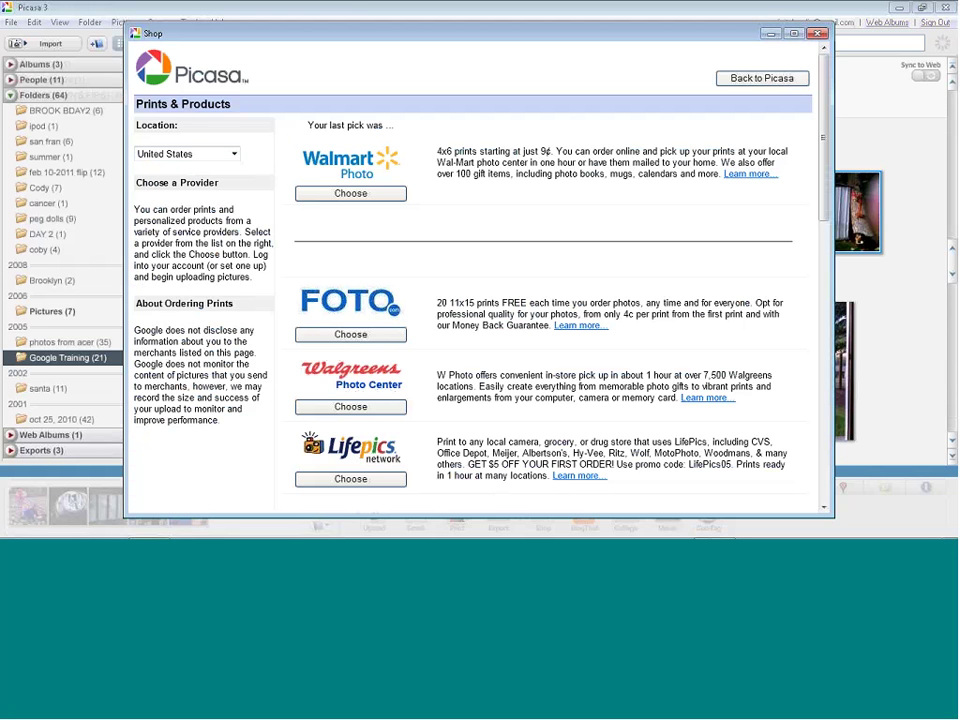
pyautogui.click(329, 196)
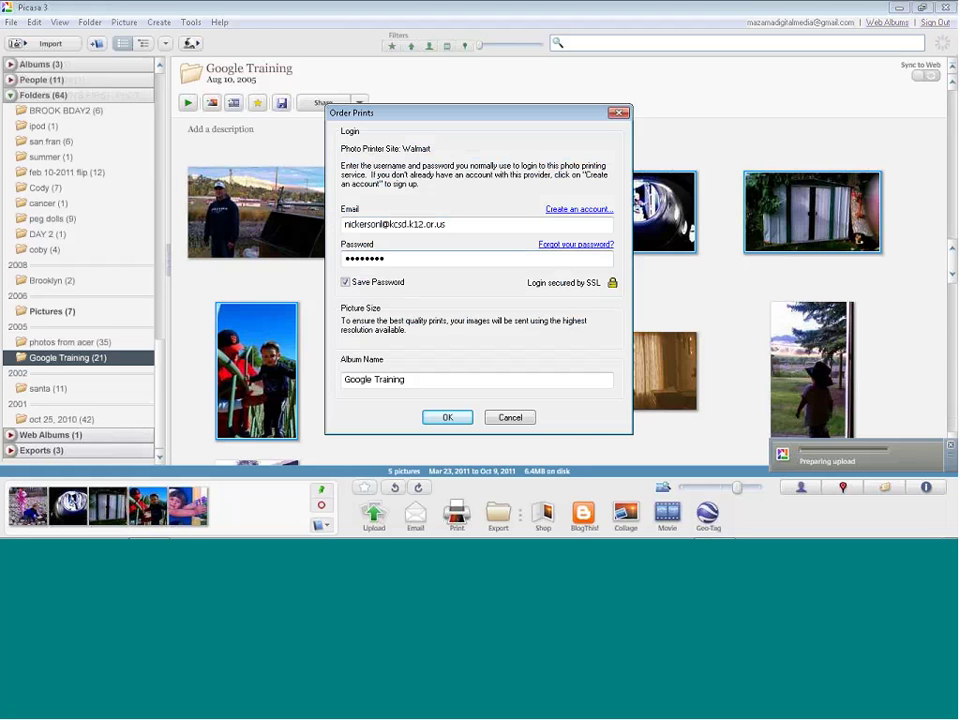
pyautogui.click(446, 417)
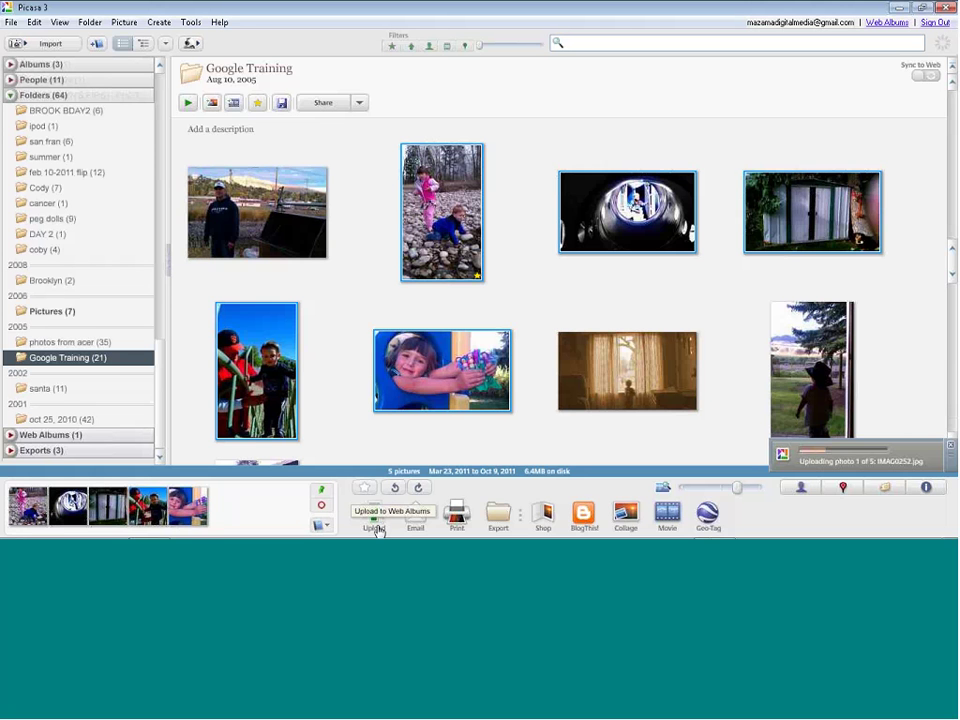
# Step: Switch to Chrome to look at the Google+ Your albums page, and return to Picasa
pyautogui.moveTo(378, 538)
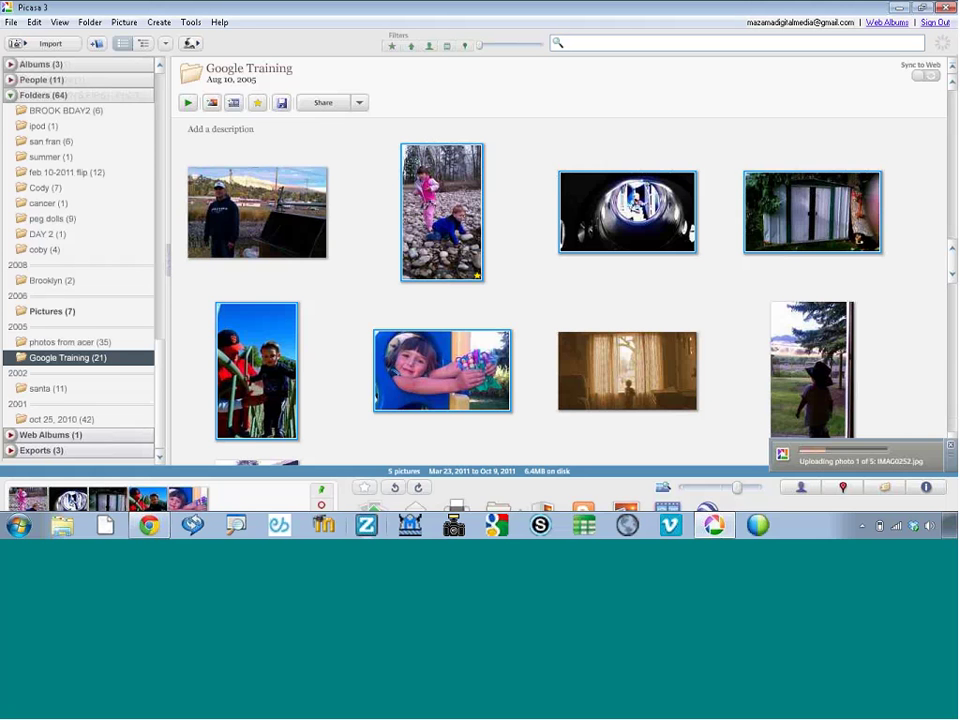
pyautogui.moveTo(147, 528)
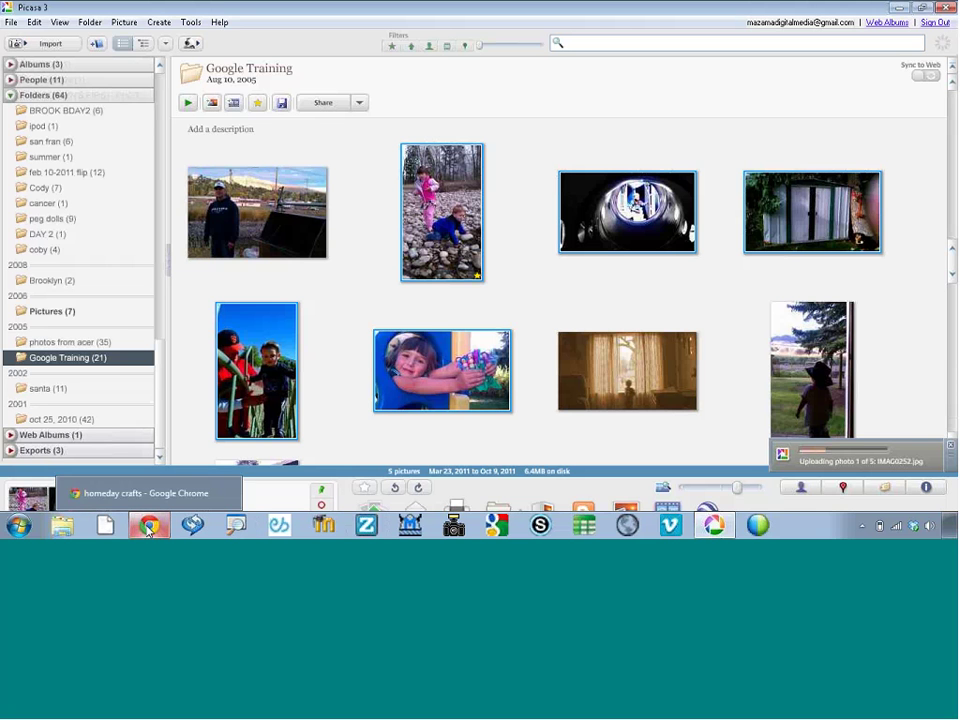
pyautogui.click(147, 528)
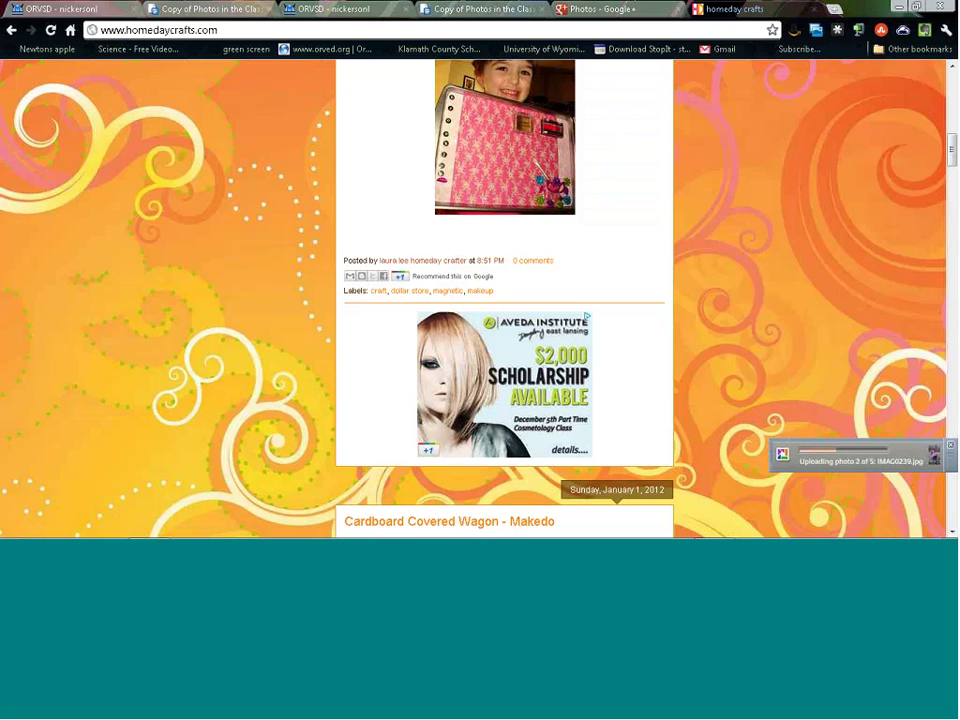
pyautogui.click(614, 12)
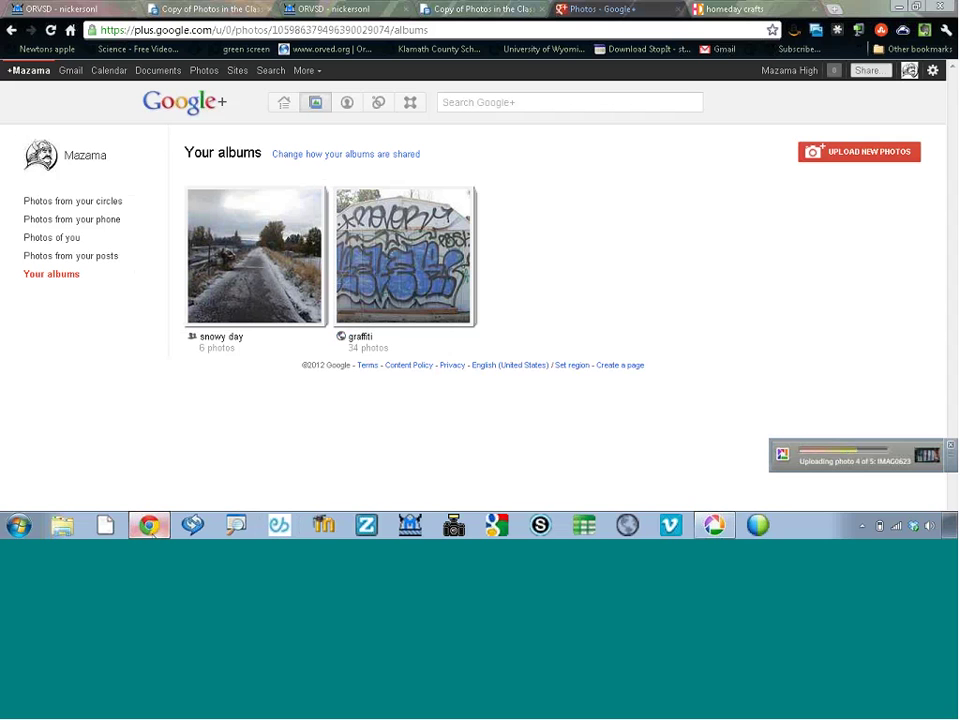
pyautogui.click(714, 527)
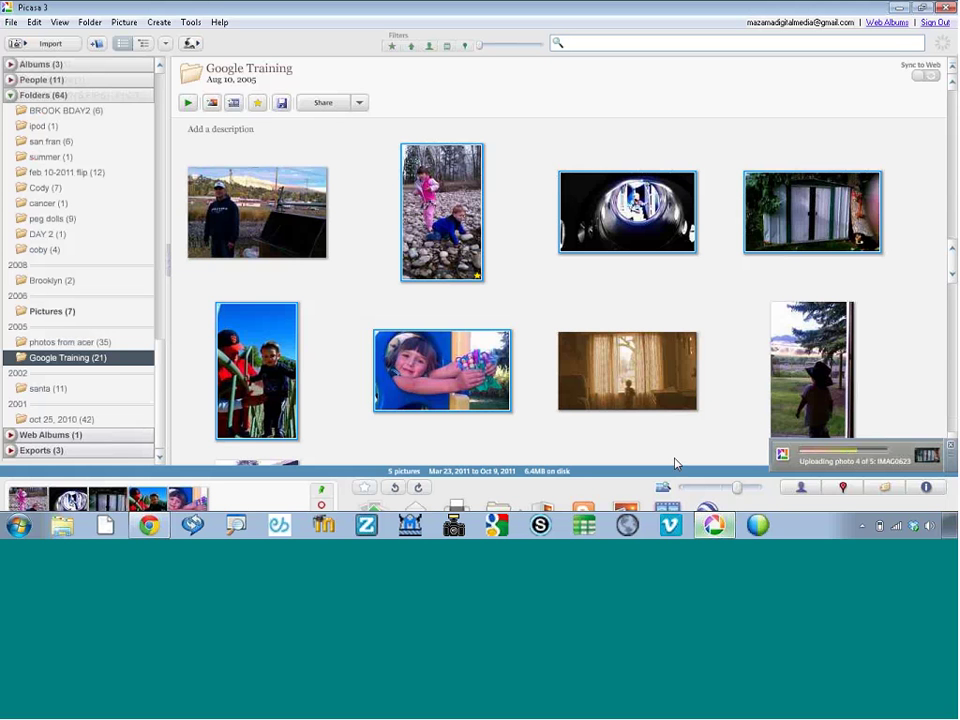
# Step: Hold the five selected photos in the tray and sign in to Web Albums with the saved account for uploading them
pyautogui.click(322, 494)
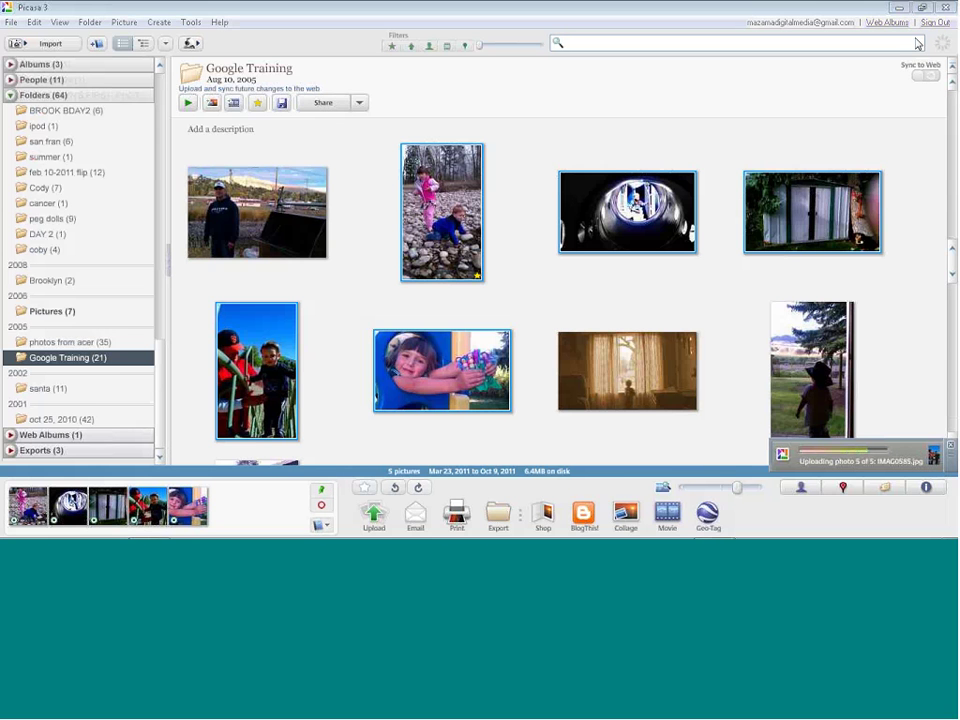
pyautogui.click(398, 505)
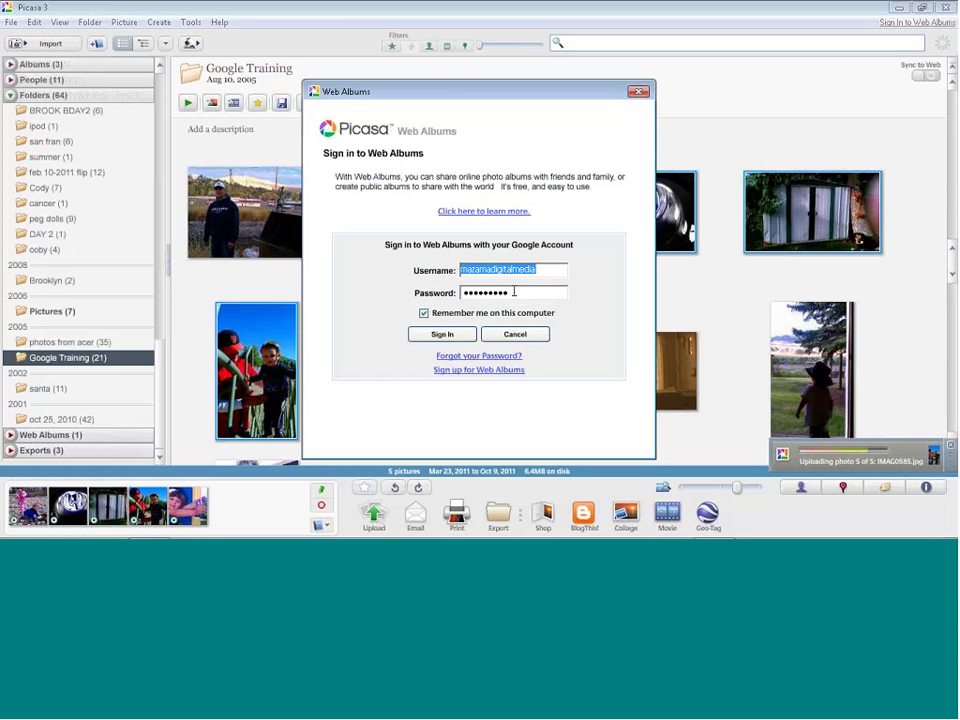
pyautogui.click(448, 341)
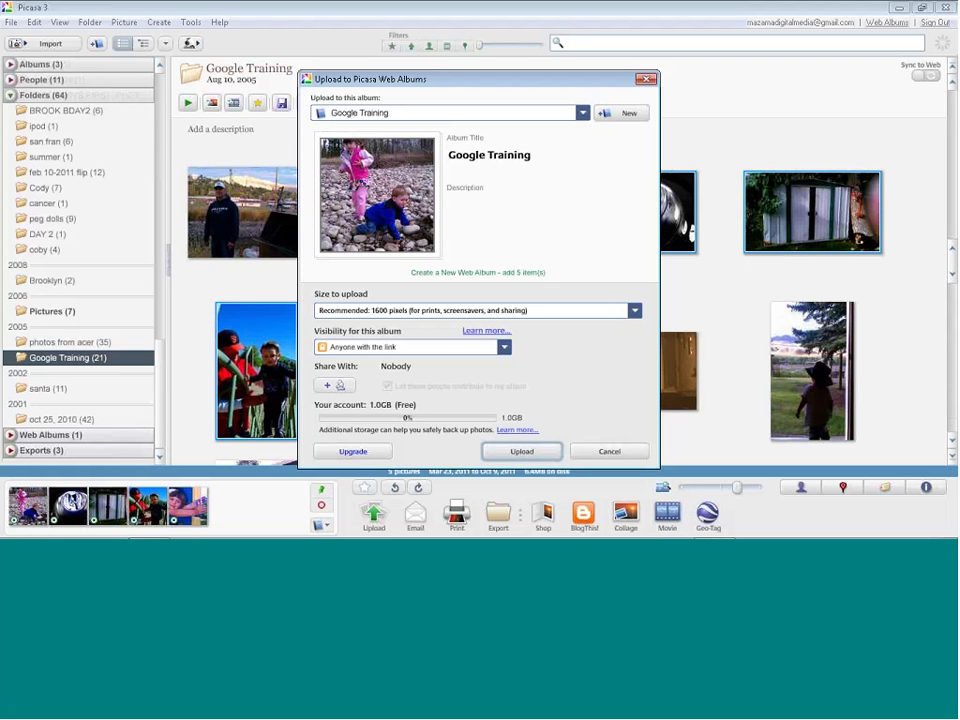
# Step: Create a new web album titled "Photos in the Classroom" with the description "asdfasdf" for the upload
pyautogui.click(616, 119)
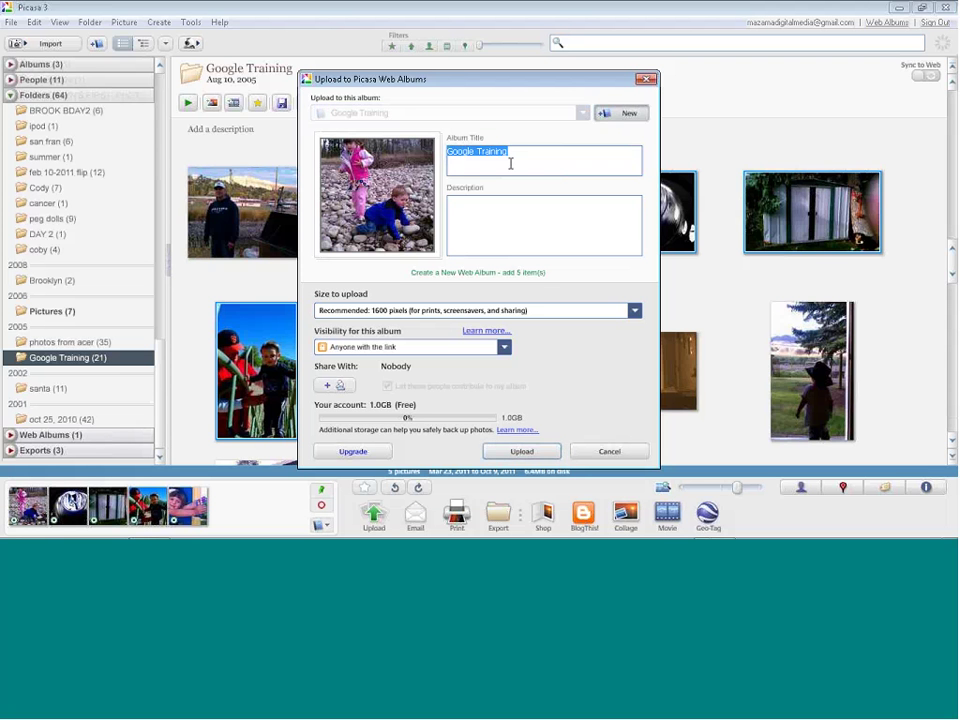
pyautogui.write('Photos')
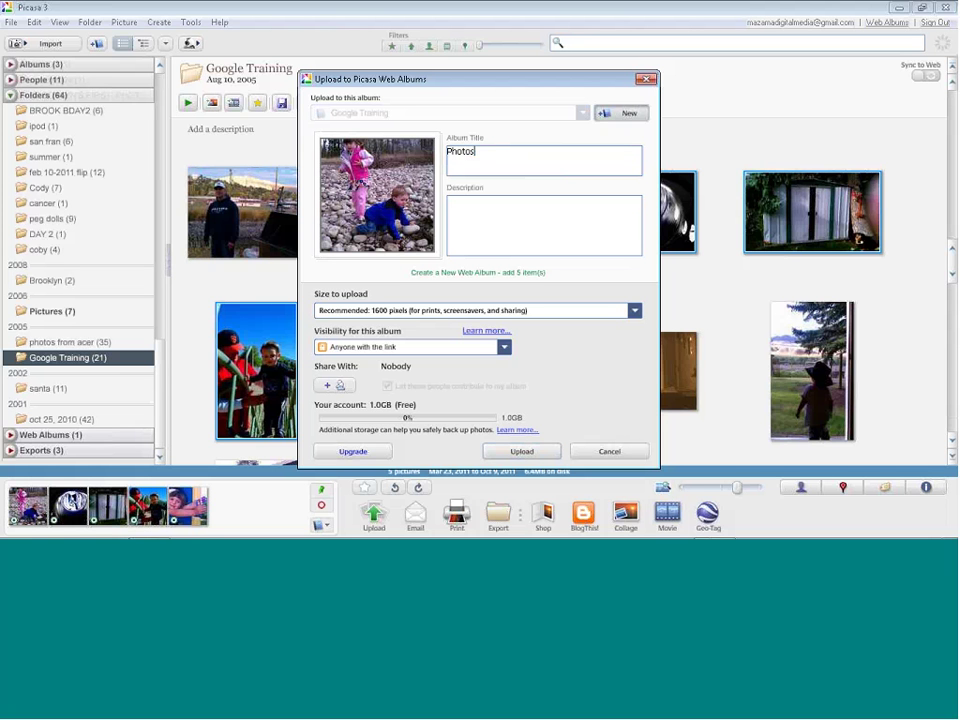
pyautogui.write(' in the c')
pyautogui.write('lassroom')
pyautogui.click(450, 201)
pyautogui.write('a')
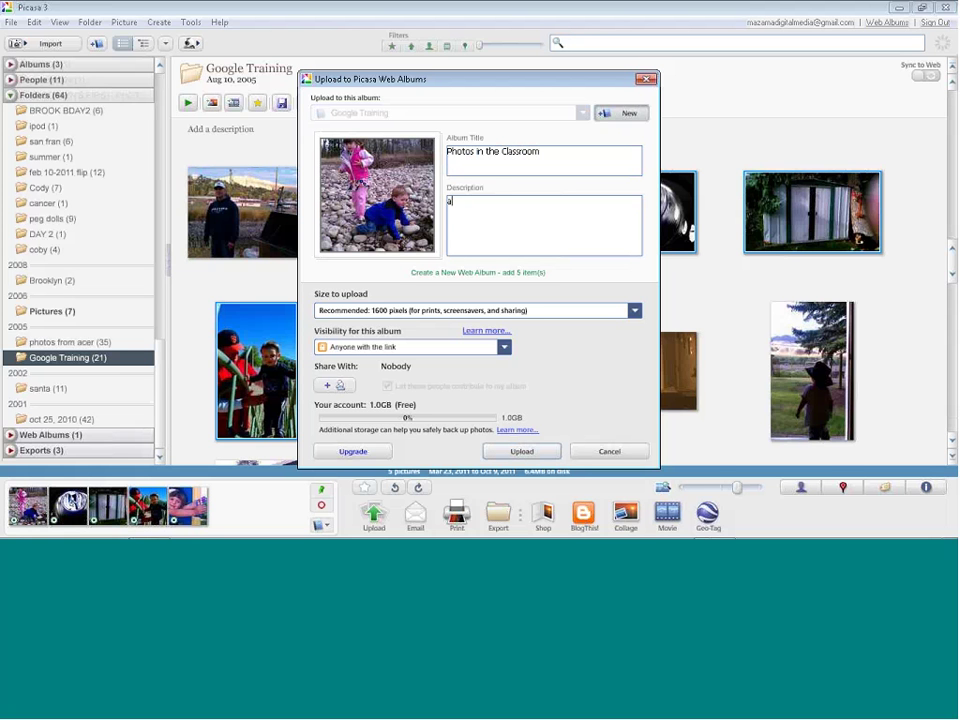
pyautogui.write('sdfasdf')
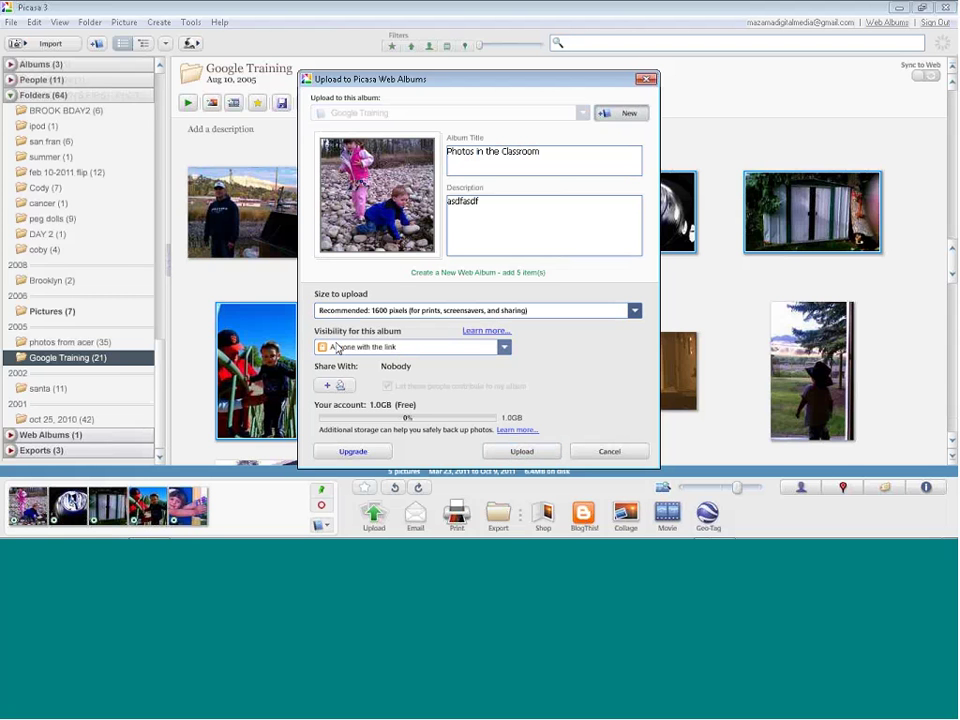
# Step: Set the album's visibility to Public on the web and upload the five photos, approving the public posting
pyautogui.click(505, 352)
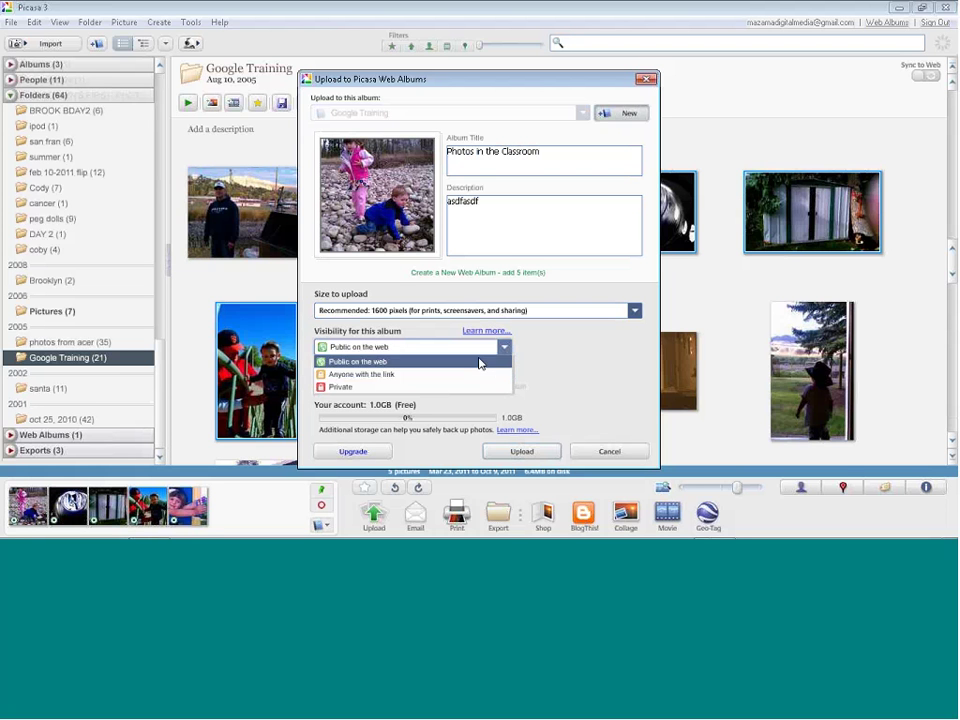
pyautogui.click(480, 361)
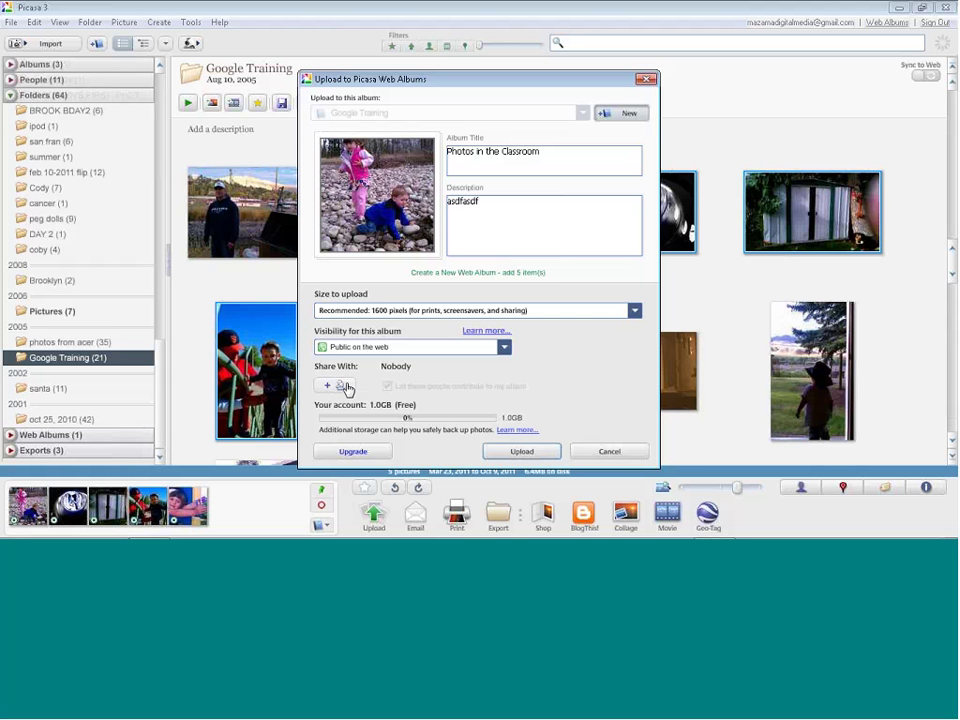
pyautogui.click(519, 451)
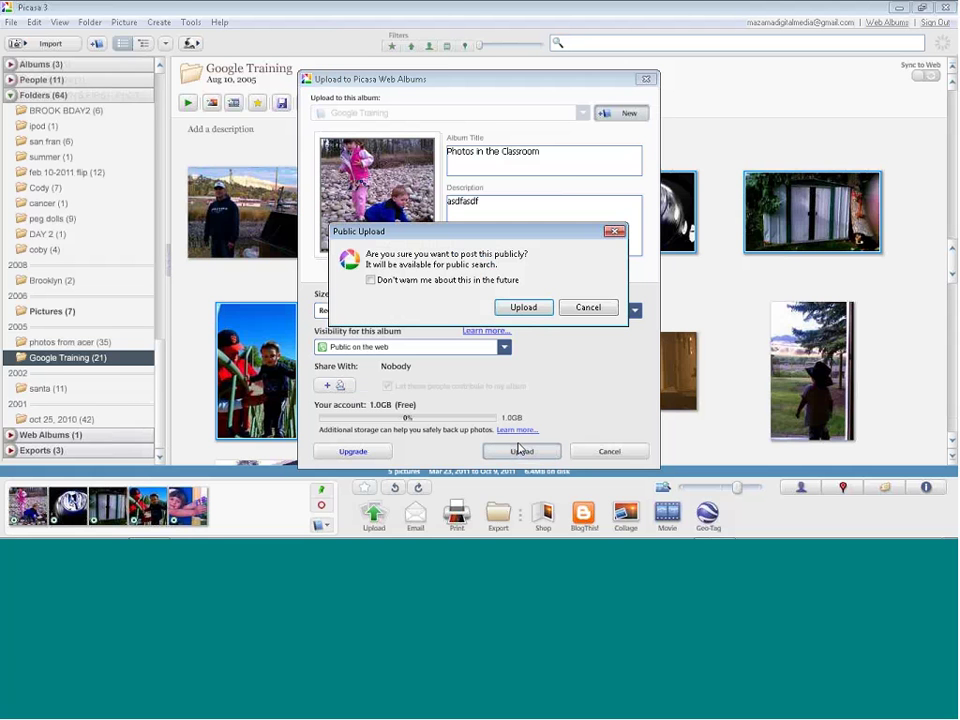
pyautogui.click(525, 308)
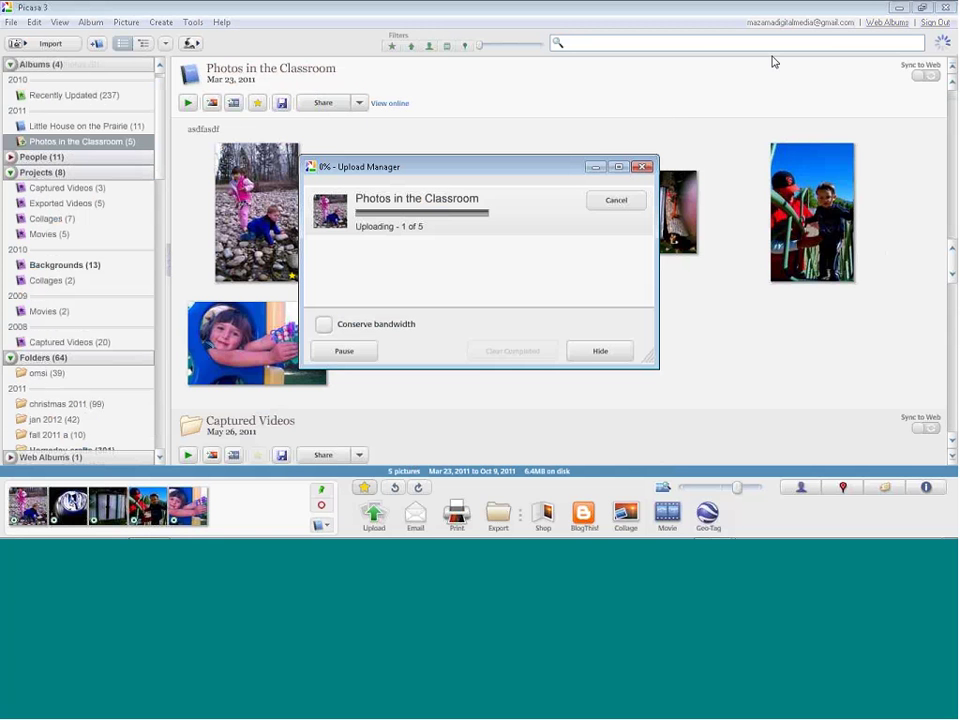
# Step: View Picasa Web Albums in the browser, close the Walmart photo page, and open the Photos in the Classroom album
pyautogui.click(885, 27)
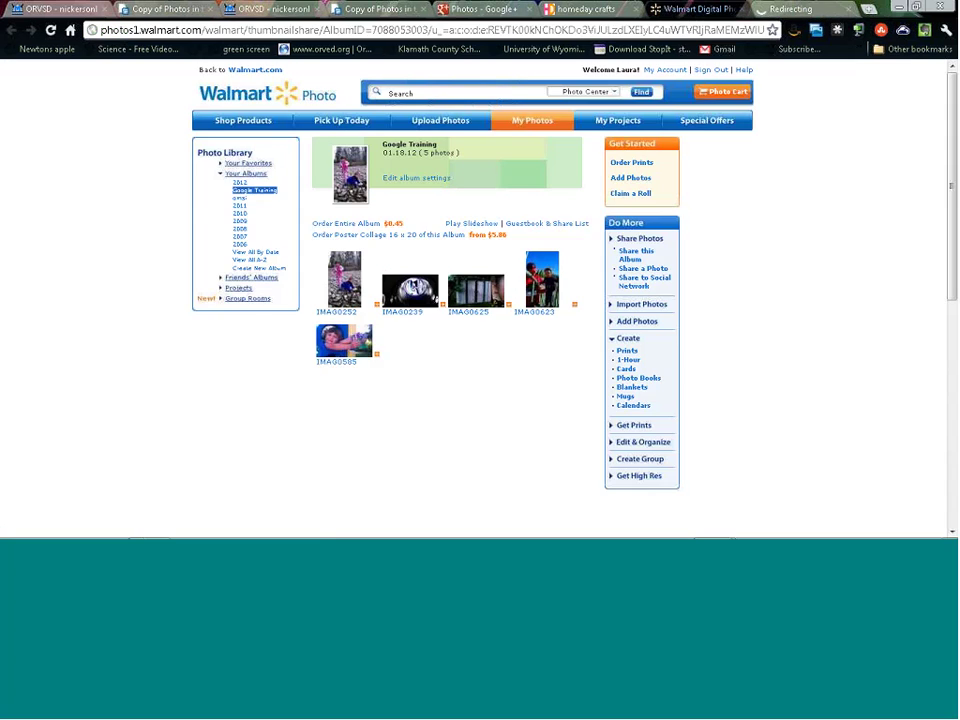
pyautogui.hotkey('ctrl', 'w')
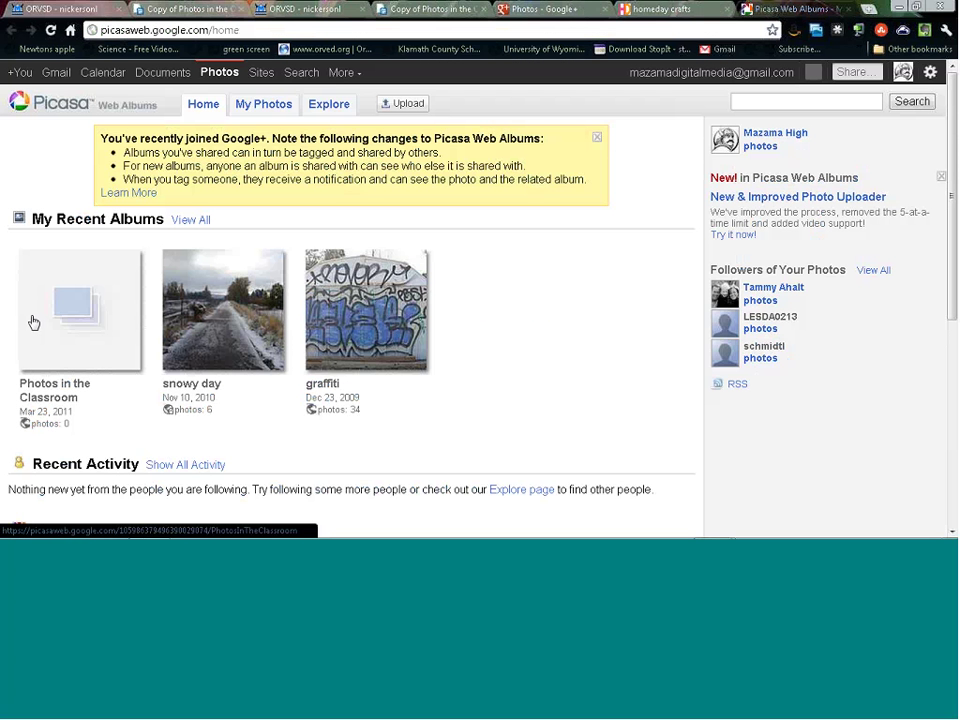
pyautogui.click(33, 320)
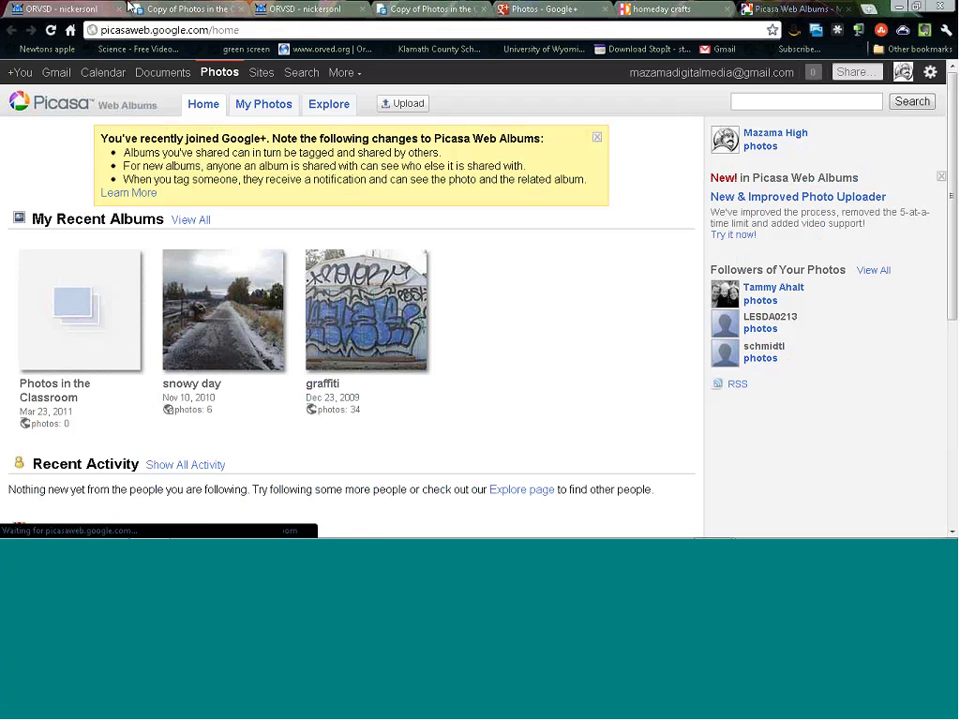
# Step: Close the first ORVSD page and load the teacher's Google Sites class home page to view its embedded slideshows
pyautogui.click(126, 8)
pyautogui.click(173, 10)
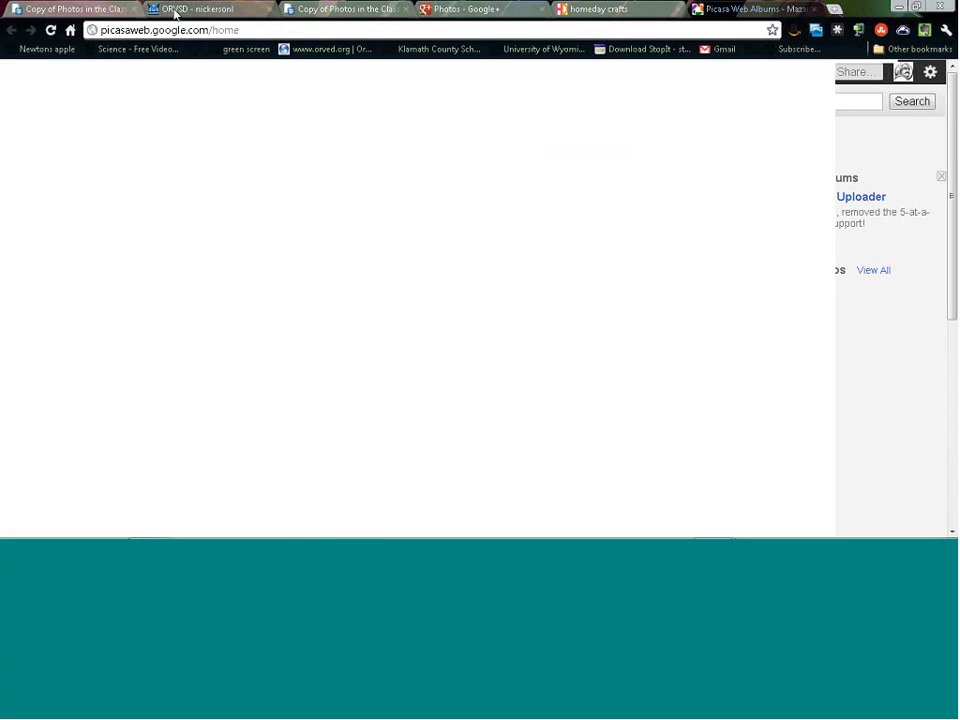
pyautogui.press('Return')
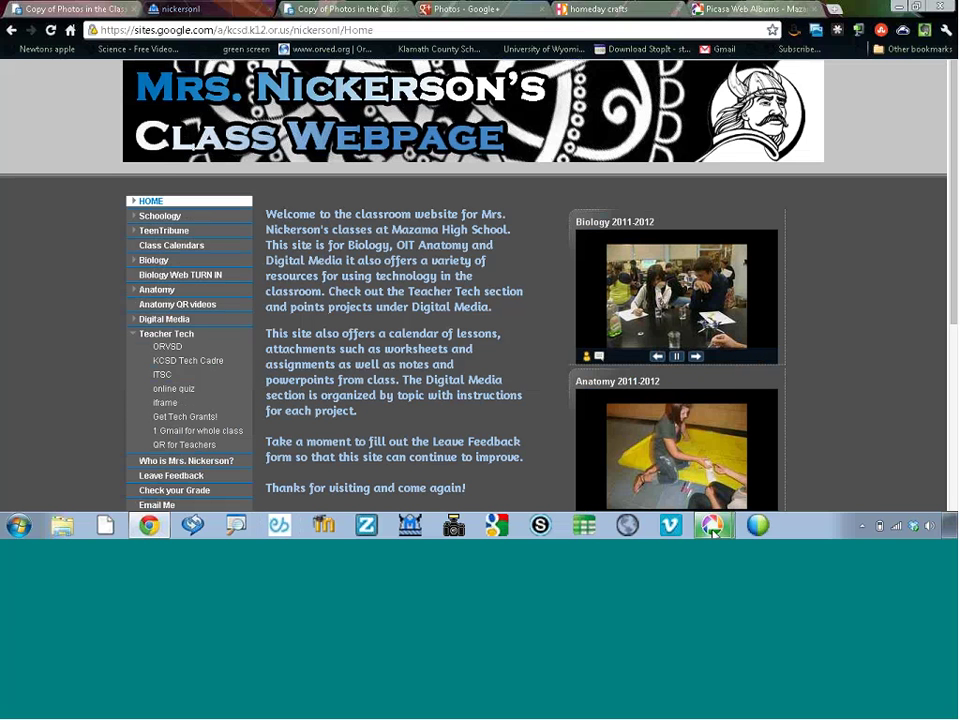
# Step: Switch back to Picasa 3 and turn on Sync to Web for the Photos in the Classroom album
pyautogui.moveTo(712, 528)
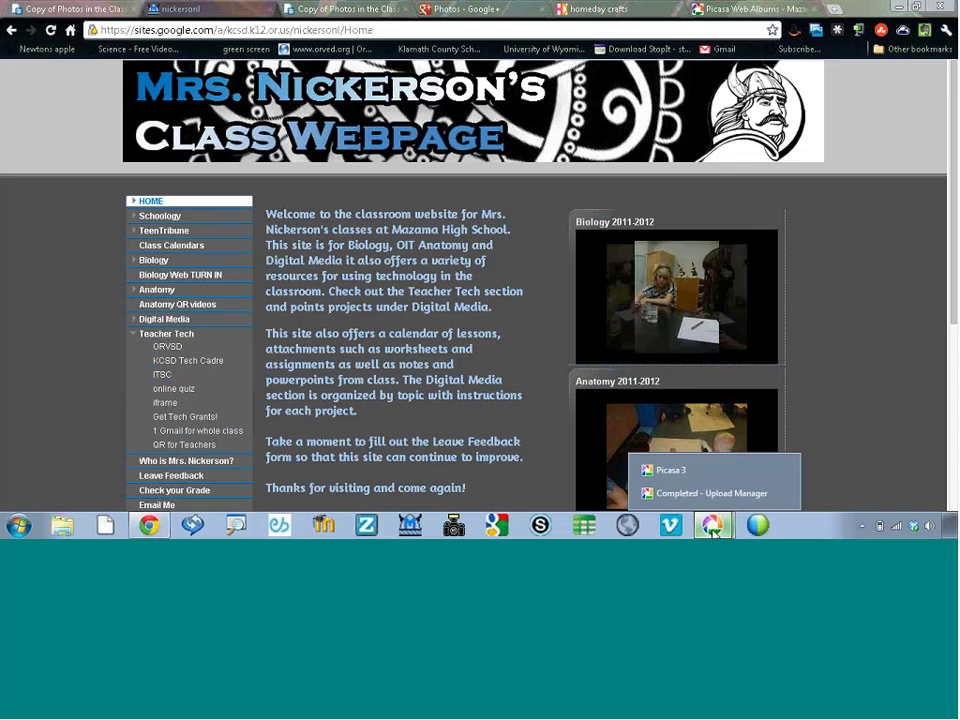
pyautogui.click(672, 471)
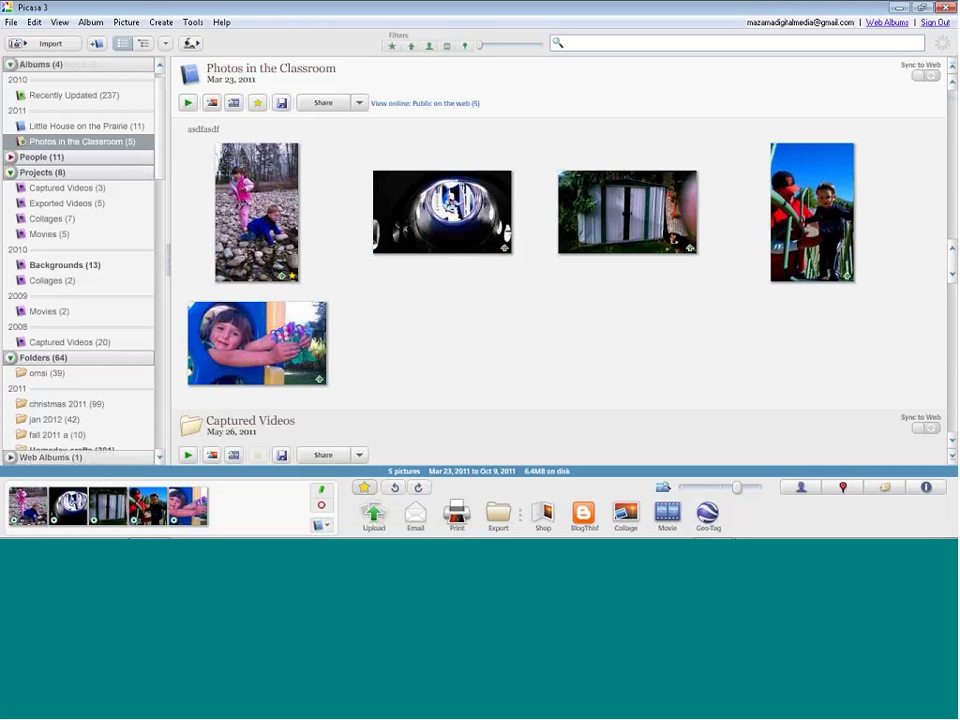
pyautogui.click(938, 77)
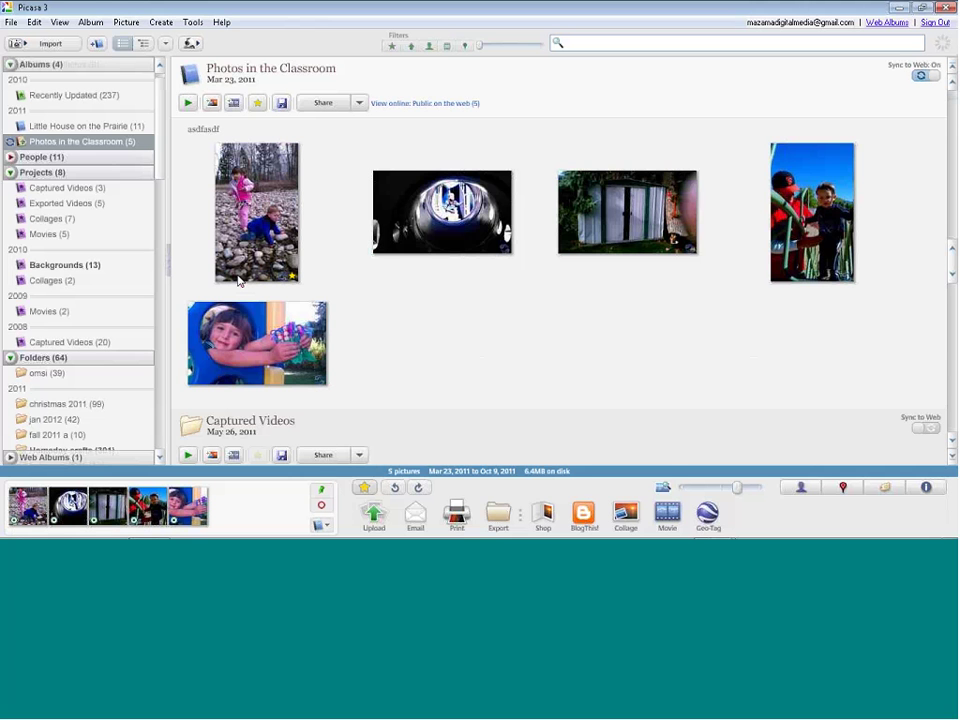
# Step: Add the photo of the boy with Santa from the christmas 2011 folder to the Photos in the Classroom album and open that album
pyautogui.click(113, 405)
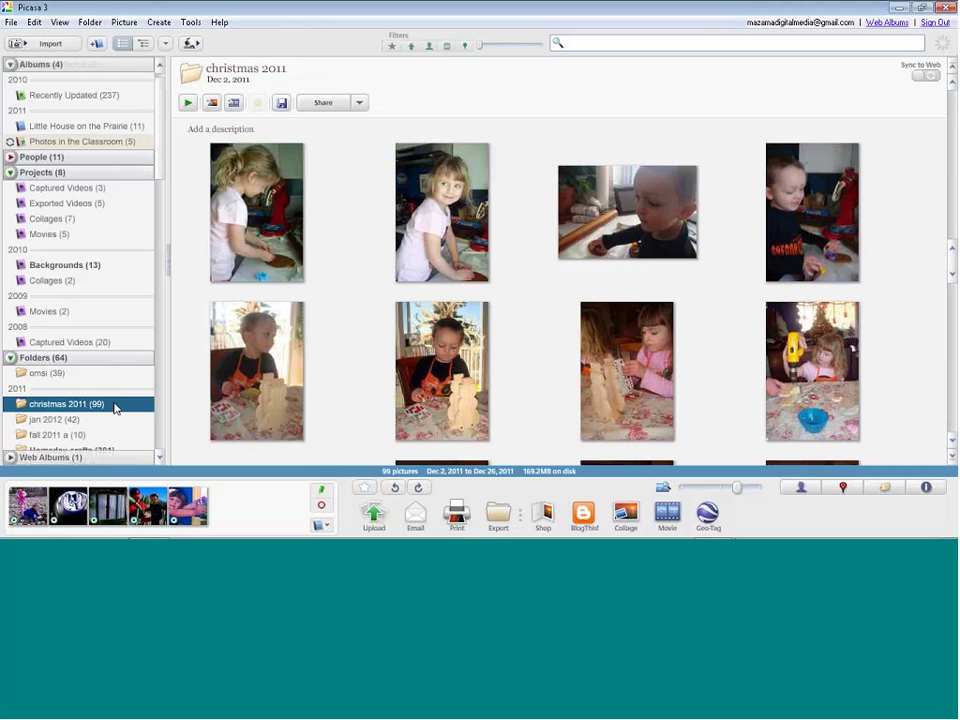
pyautogui.scroll(-5, 720, 423)
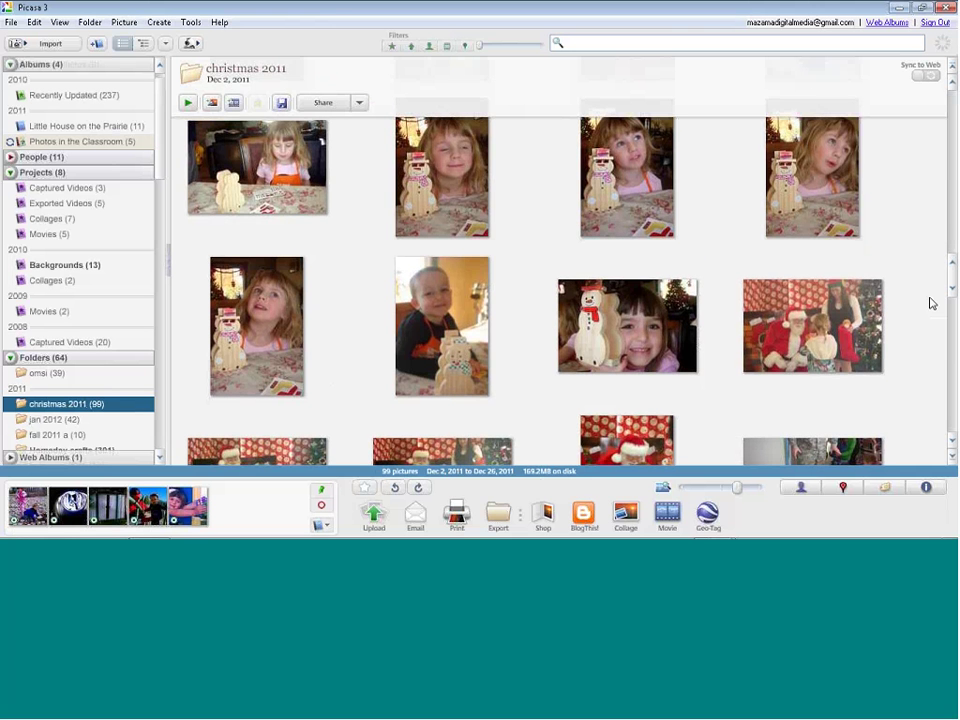
pyautogui.scroll(-1, 930, 303)
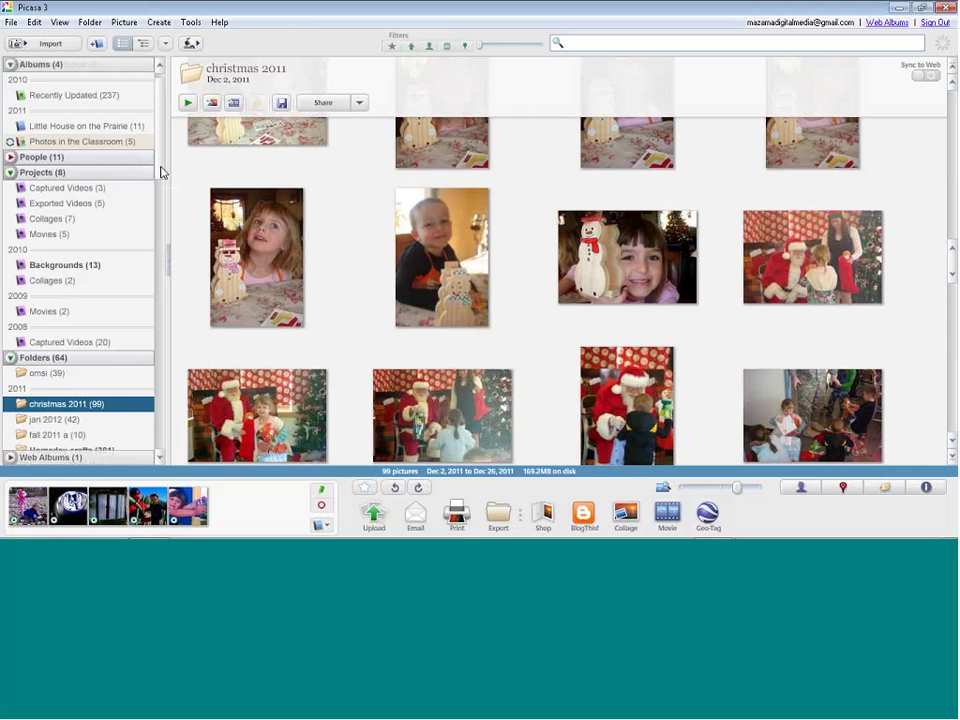
pyautogui.scroll(-5, 160, 172)
pyautogui.click(620, 400)
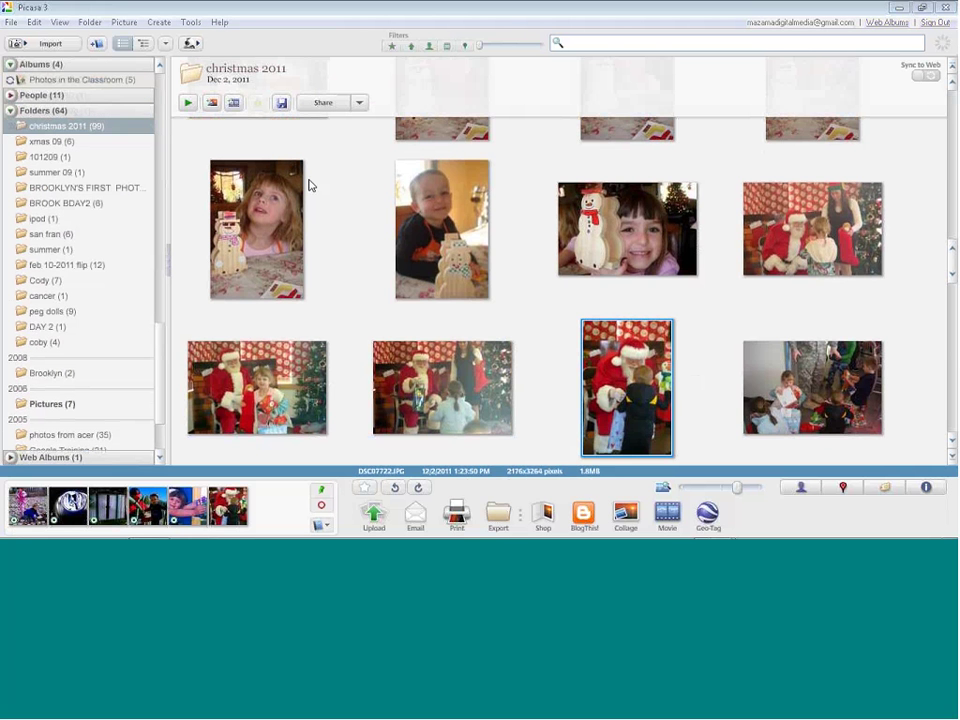
pyautogui.click(88, 81)
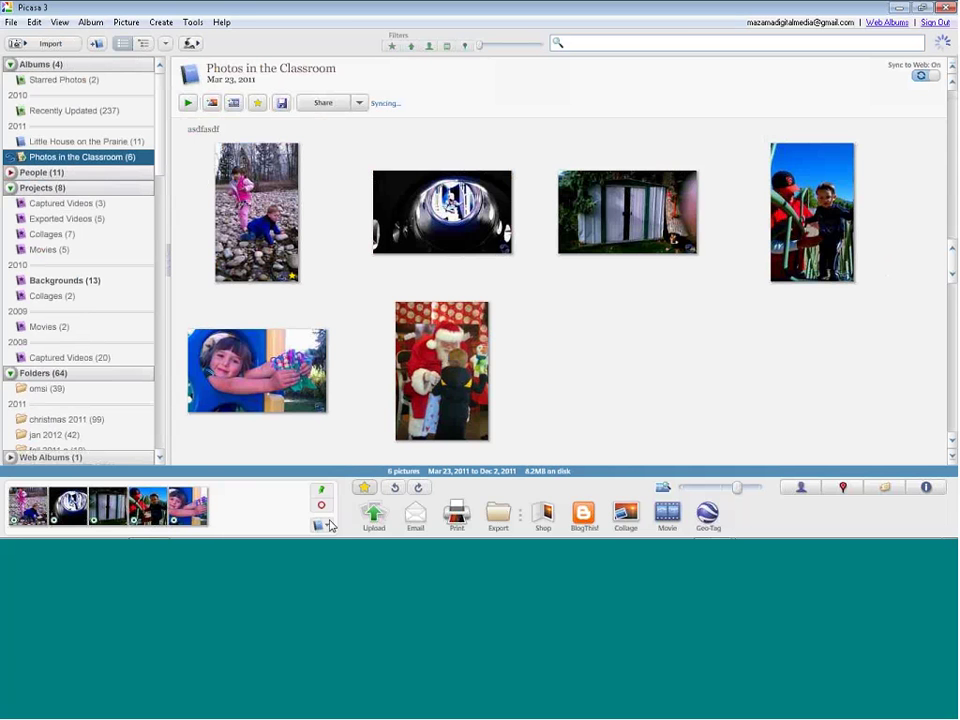
pyautogui.moveTo(153, 528)
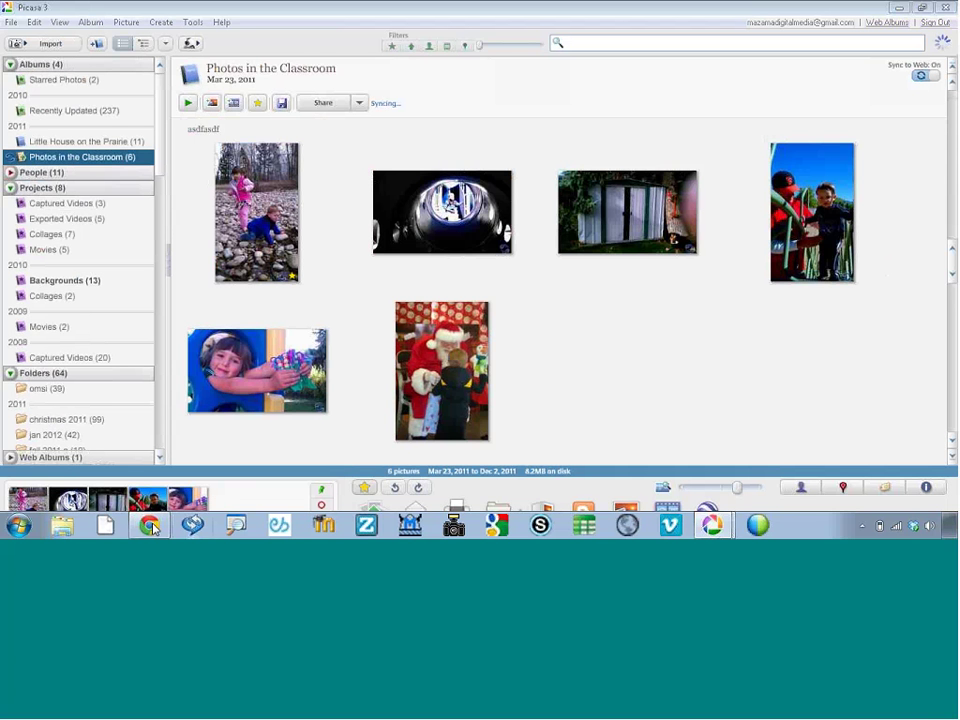
# Step: Check the Photos in the Classroom web album and the class home page in the browser, and return to Picasa 3
pyautogui.click(150, 526)
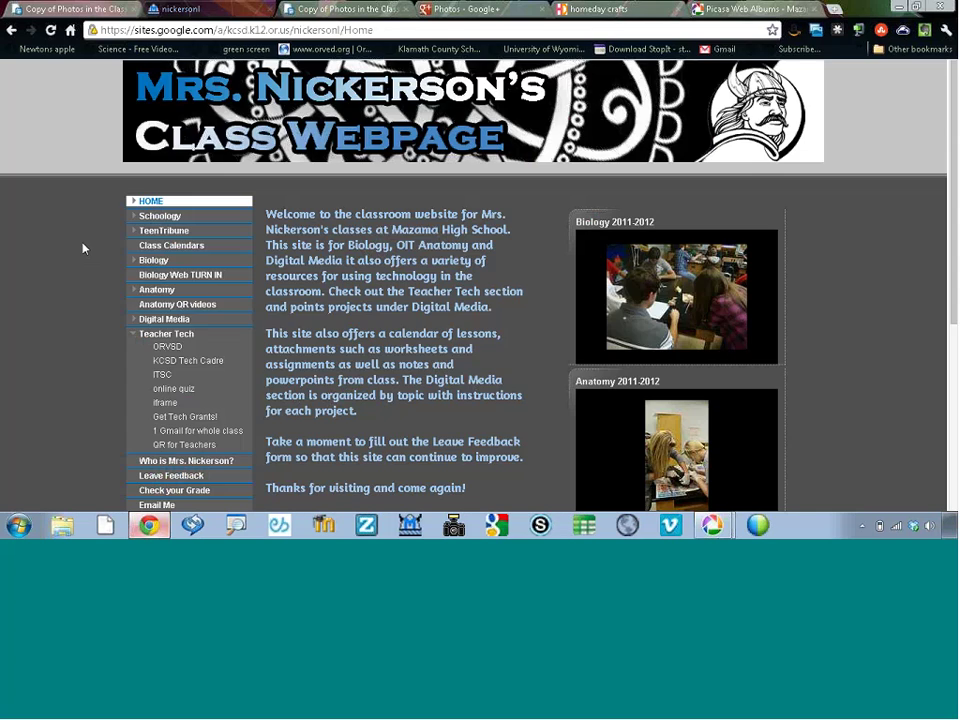
pyautogui.hotkey('ctrl', '9')
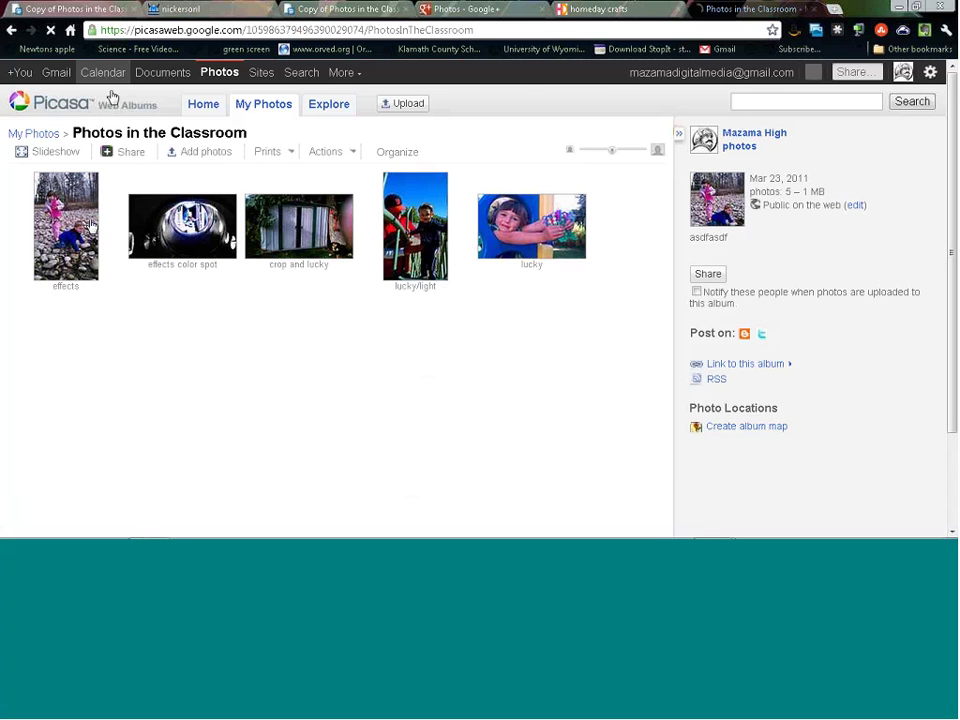
pyautogui.click(175, 12)
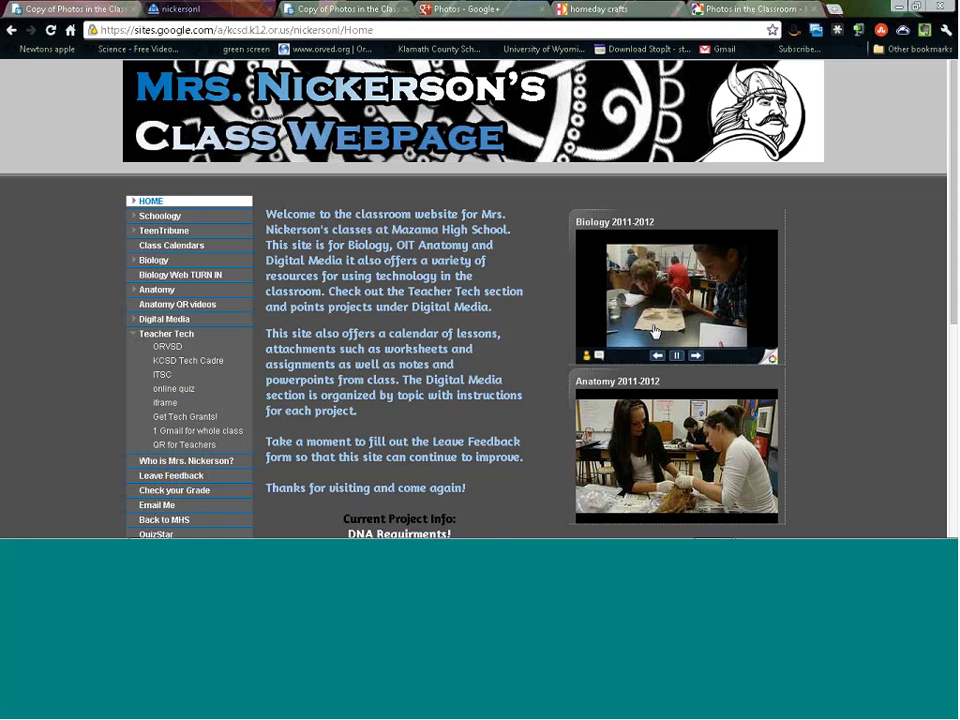
pyautogui.moveTo(714, 524)
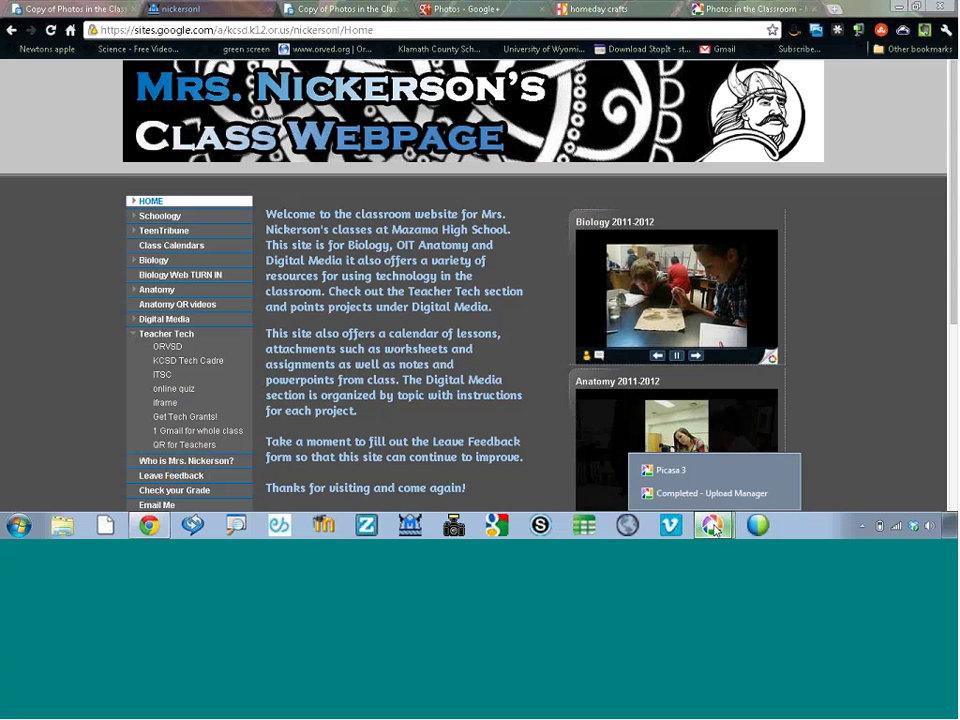
pyautogui.click(690, 470)
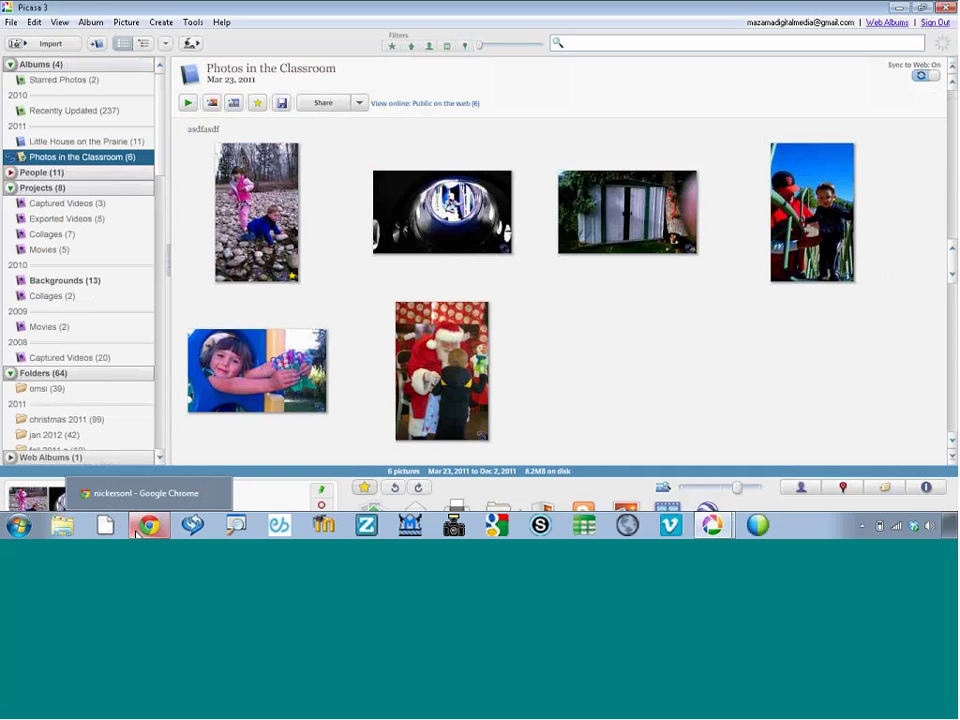
# Step: Switch to the browser and view the Biology and Anatomy 2011-2012 slideshows on the class home page
pyautogui.click(136, 535)
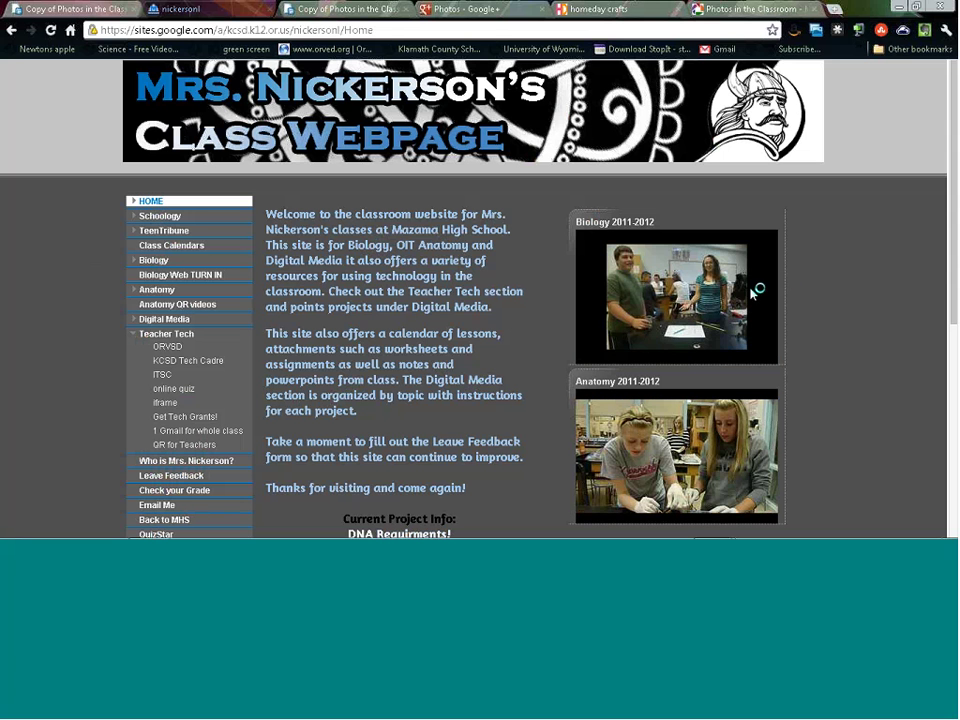
pyautogui.moveTo(728, 307)
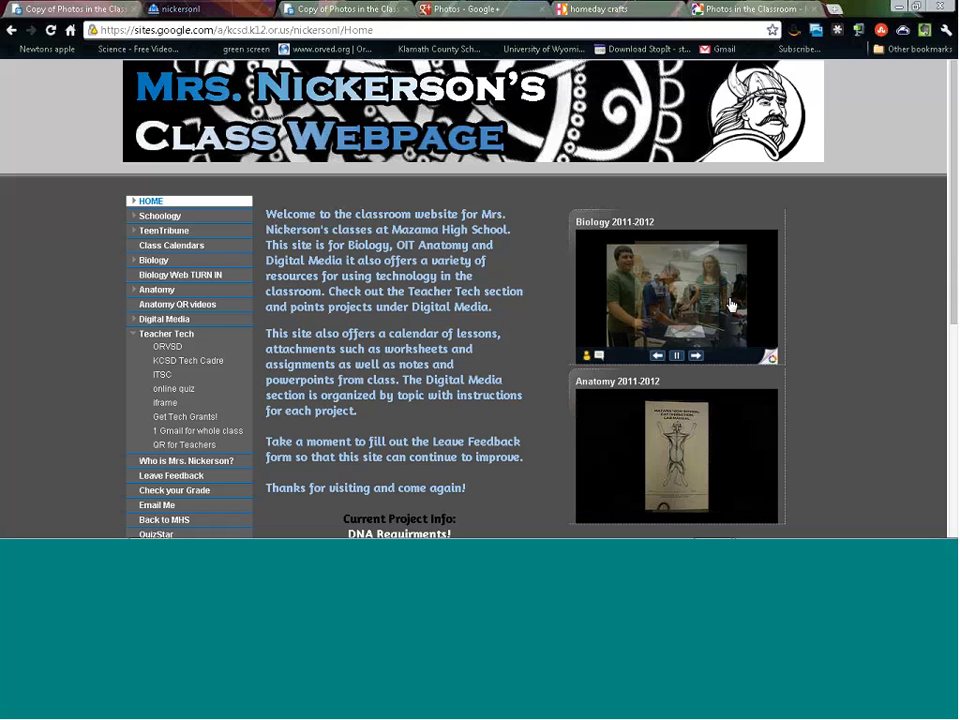
pyautogui.moveTo(729, 439)
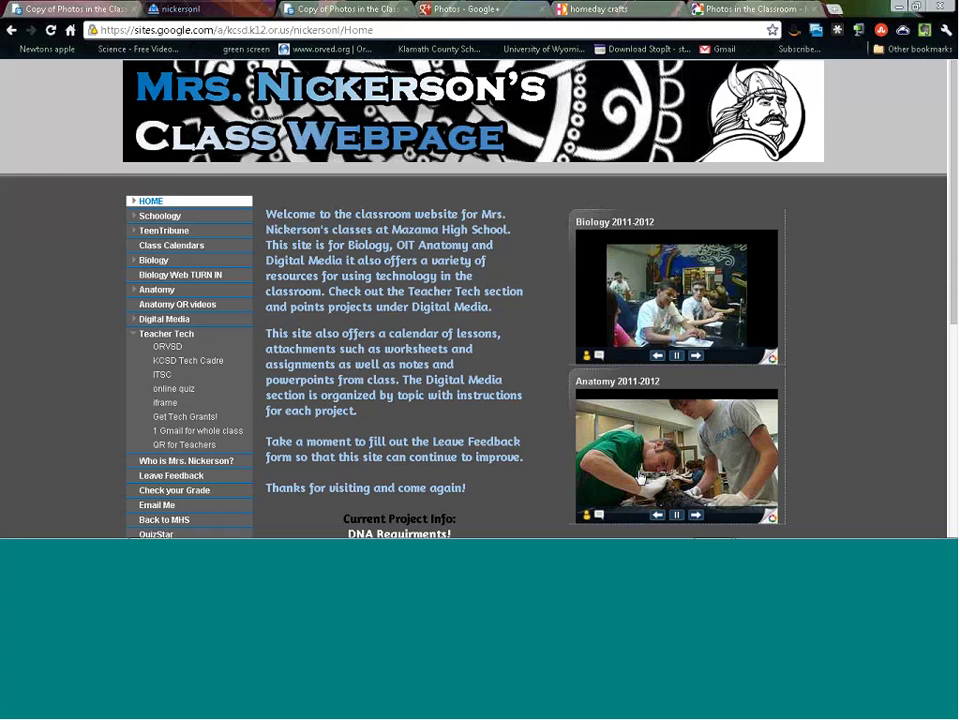
# Step: Go to the Photos in the Classroom web album and reload it to check for the synced Santa photo
pyautogui.click(743, 10)
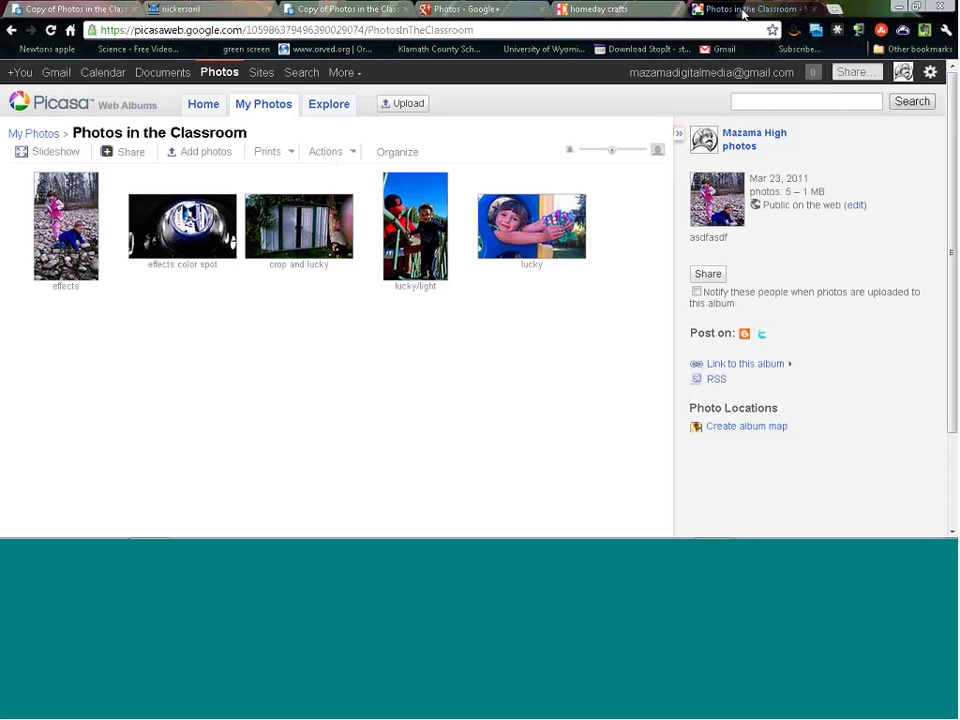
pyautogui.press('F5')
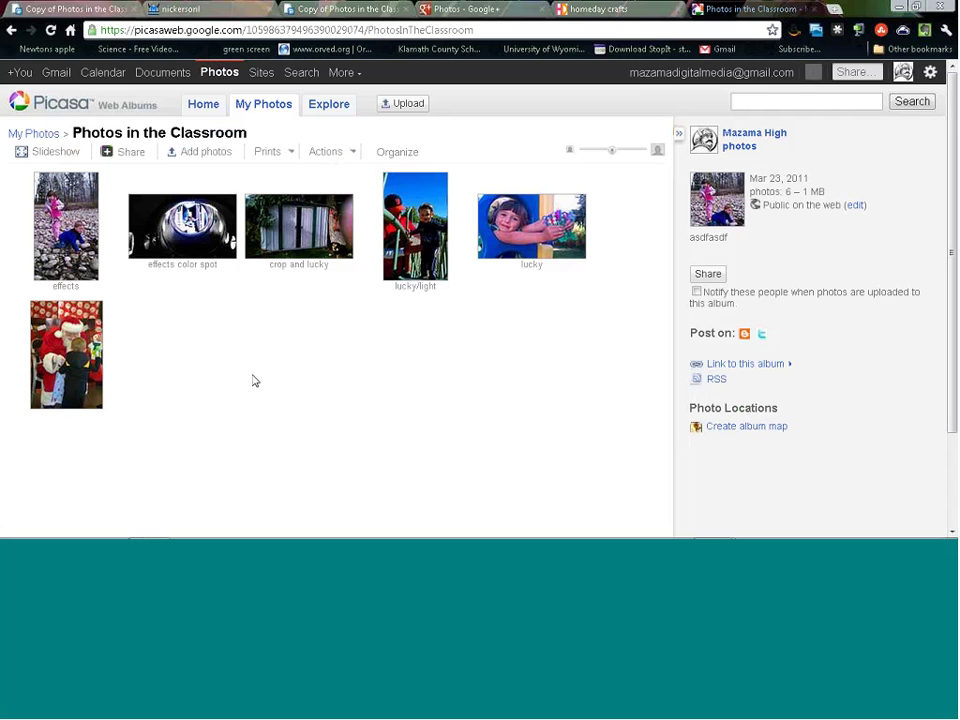
pyautogui.press('F5')
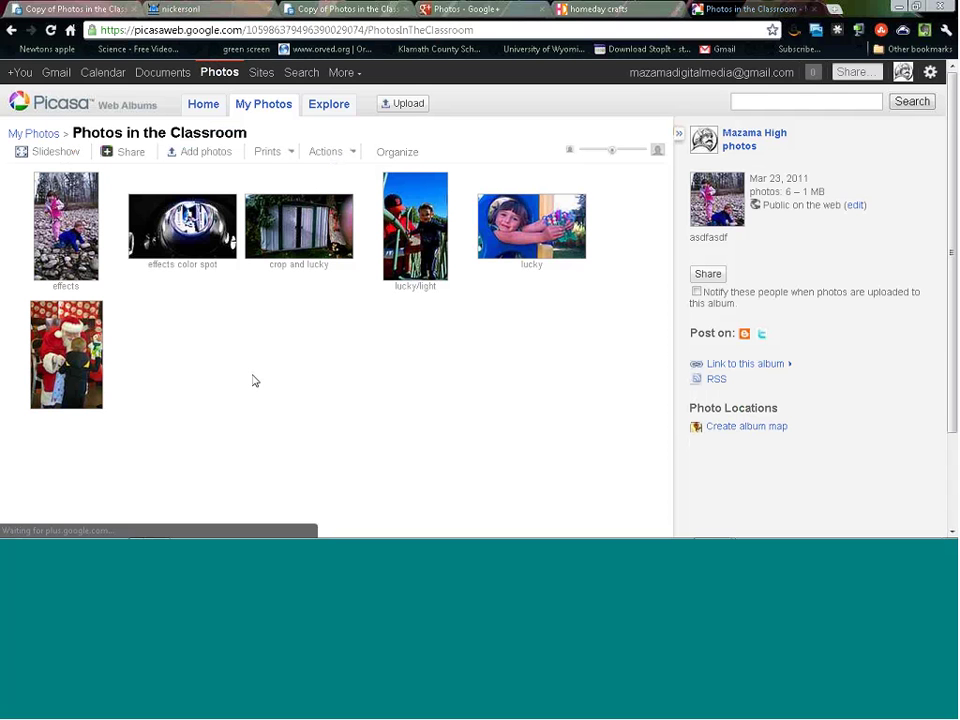
# Step: Switch to Picasa 3, open the Google Training folder and look through its photos
pyautogui.moveTo(741, 530)
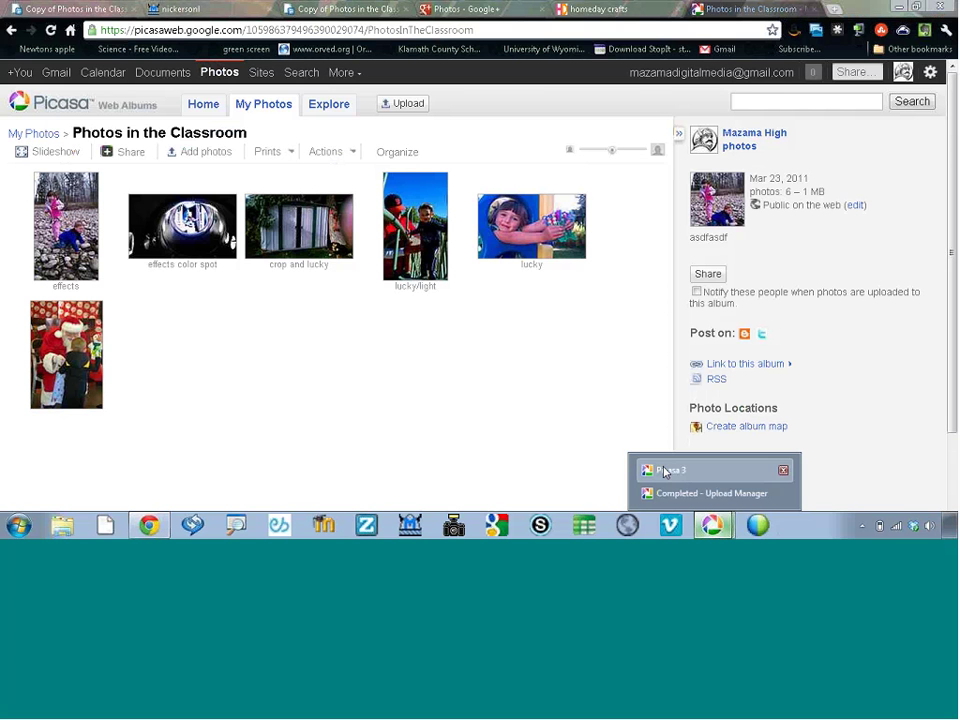
pyautogui.click(664, 471)
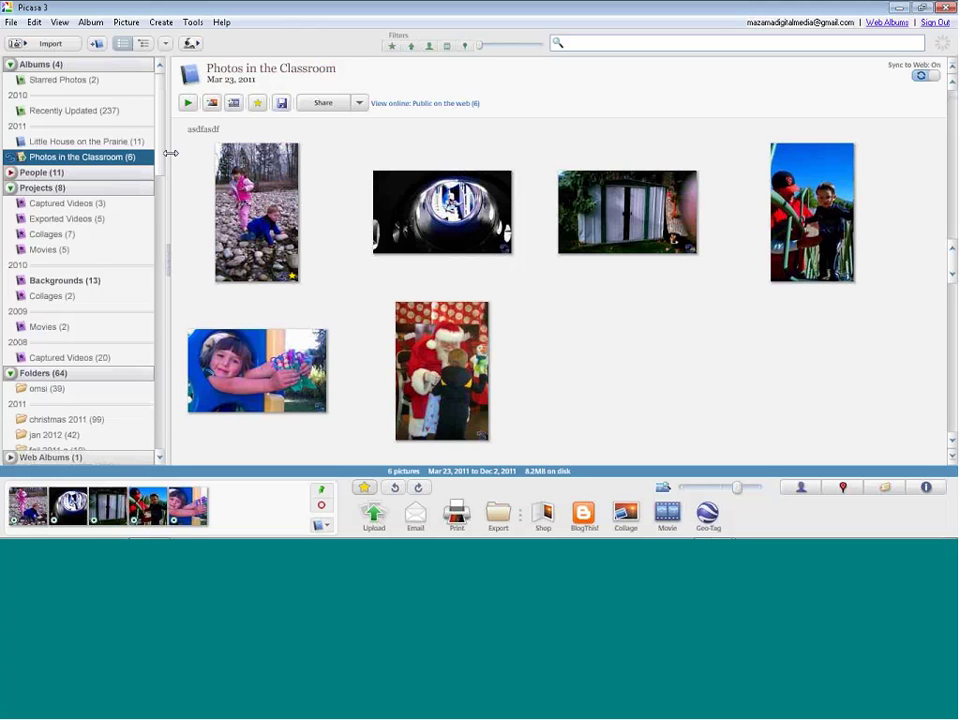
pyautogui.scroll(-6, 182, 428)
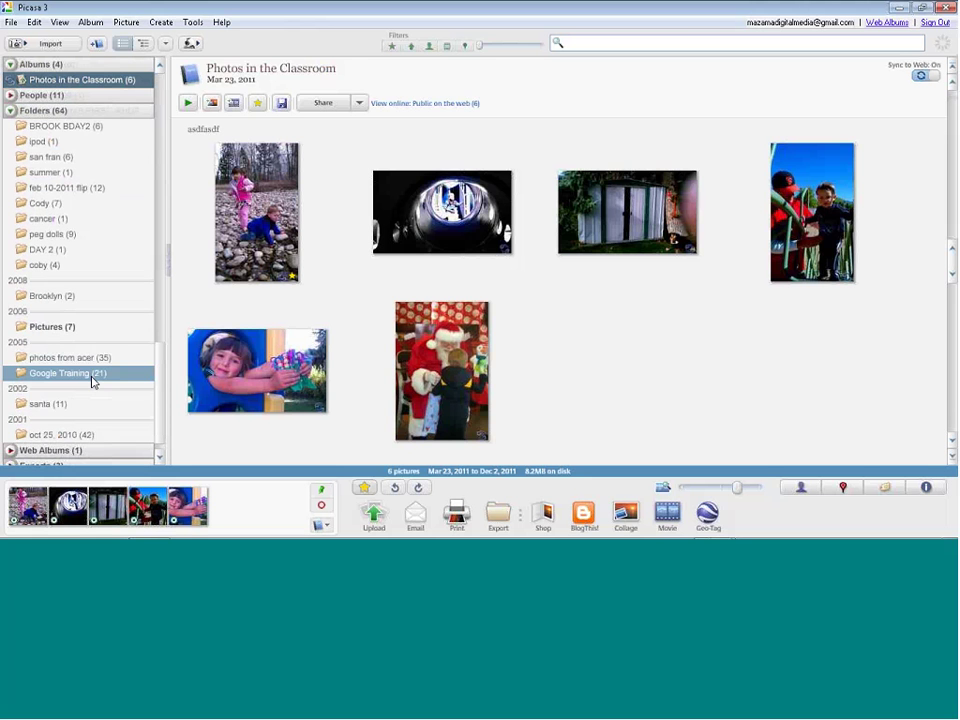
pyautogui.click(92, 376)
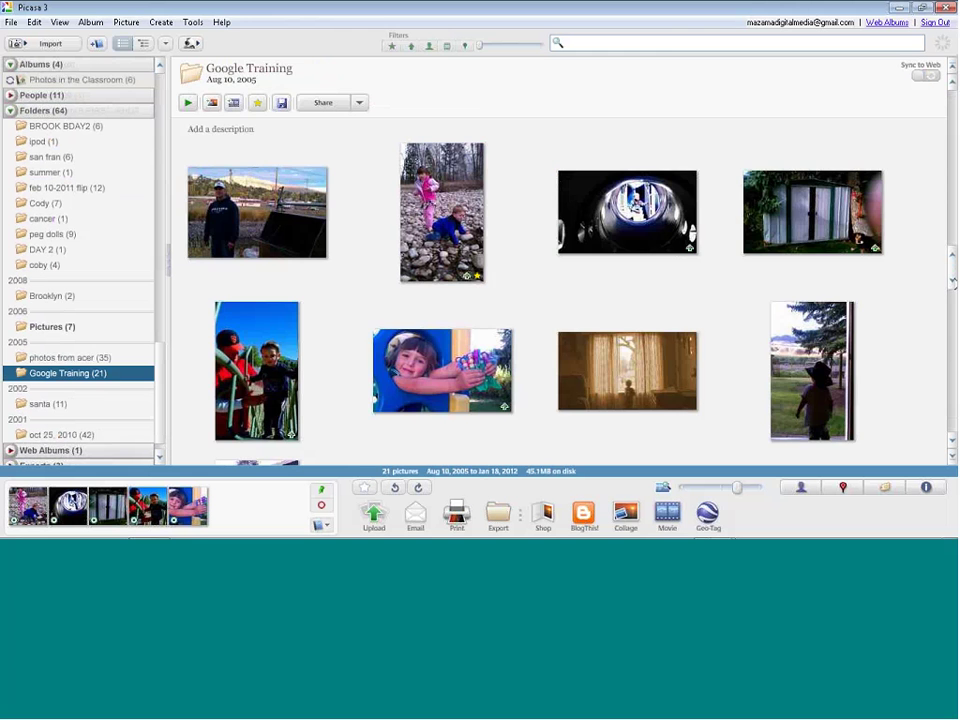
pyautogui.moveTo(953, 283); pyautogui.dragTo(955, 440)
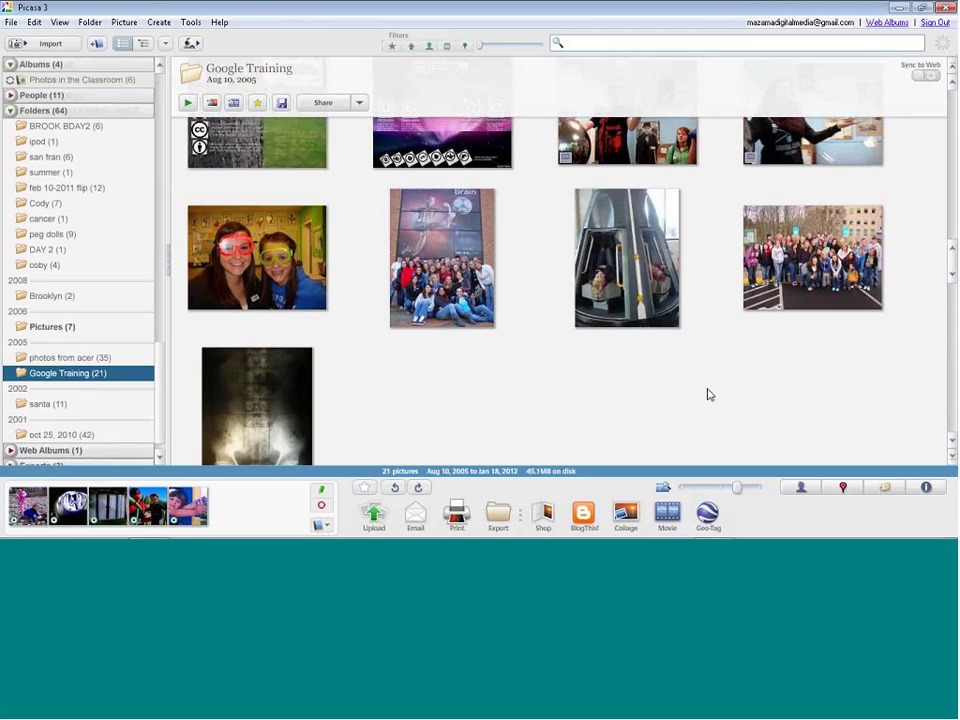
pyautogui.scroll(2, 707, 394)
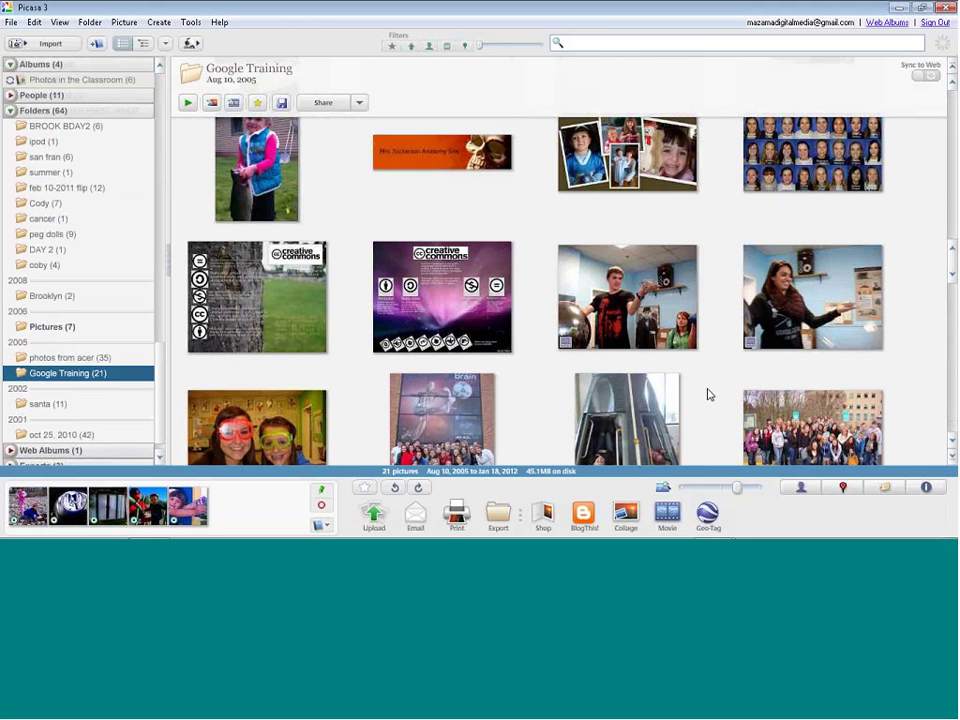
pyautogui.scroll(1, 707, 394)
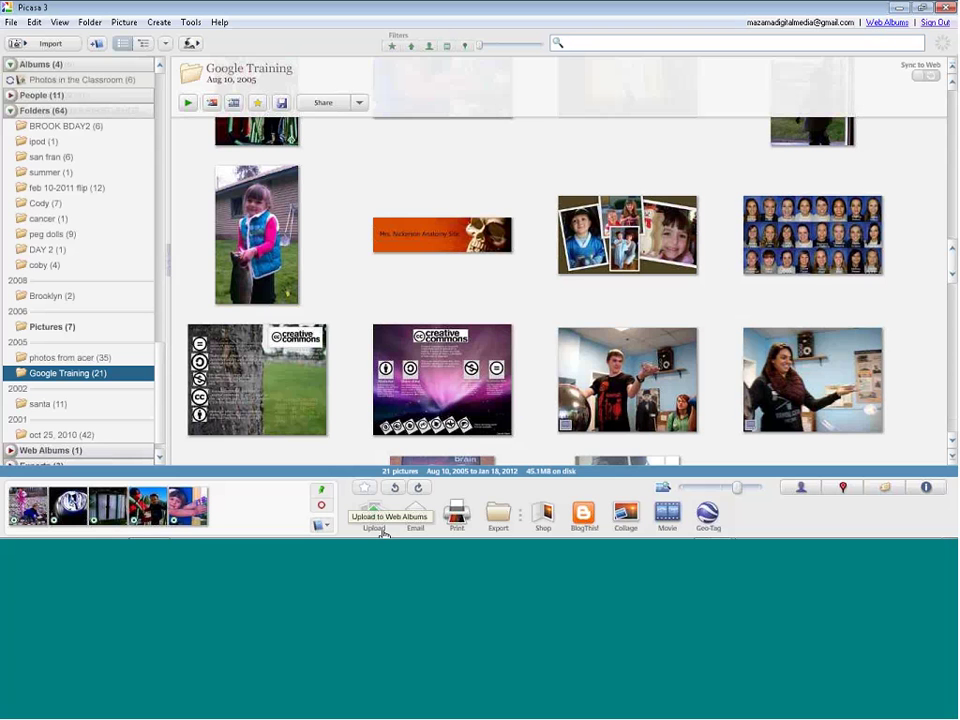
# Step: Switch back to the class website in the browser and open its ORVSD page under Teacher Tech
pyautogui.moveTo(186, 524)
pyautogui.click(148, 527)
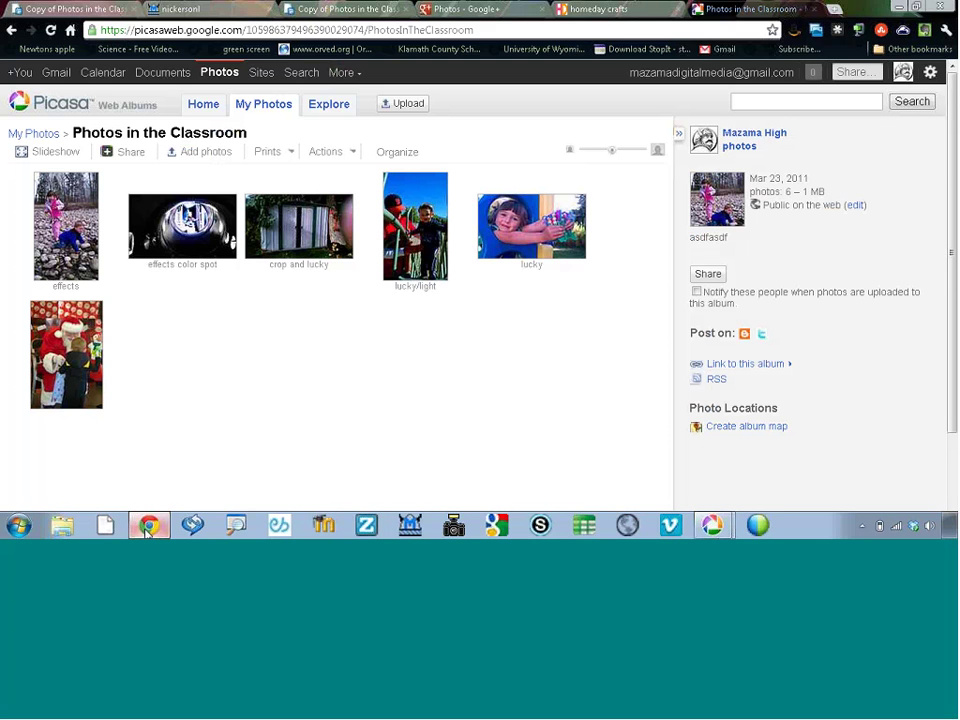
pyautogui.click(213, 14)
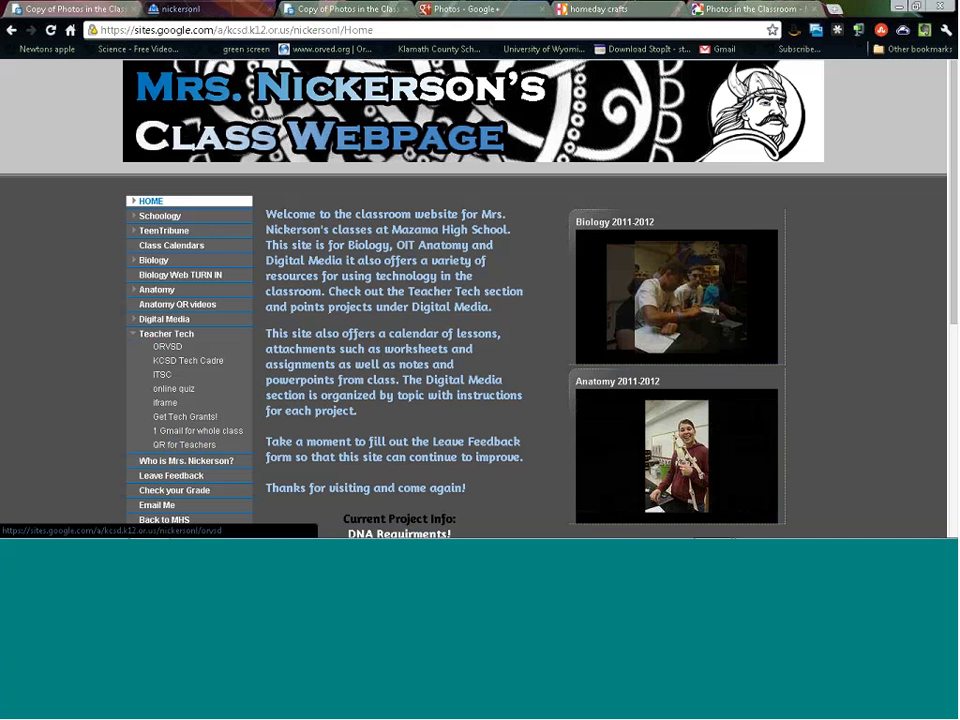
pyautogui.click(168, 348)
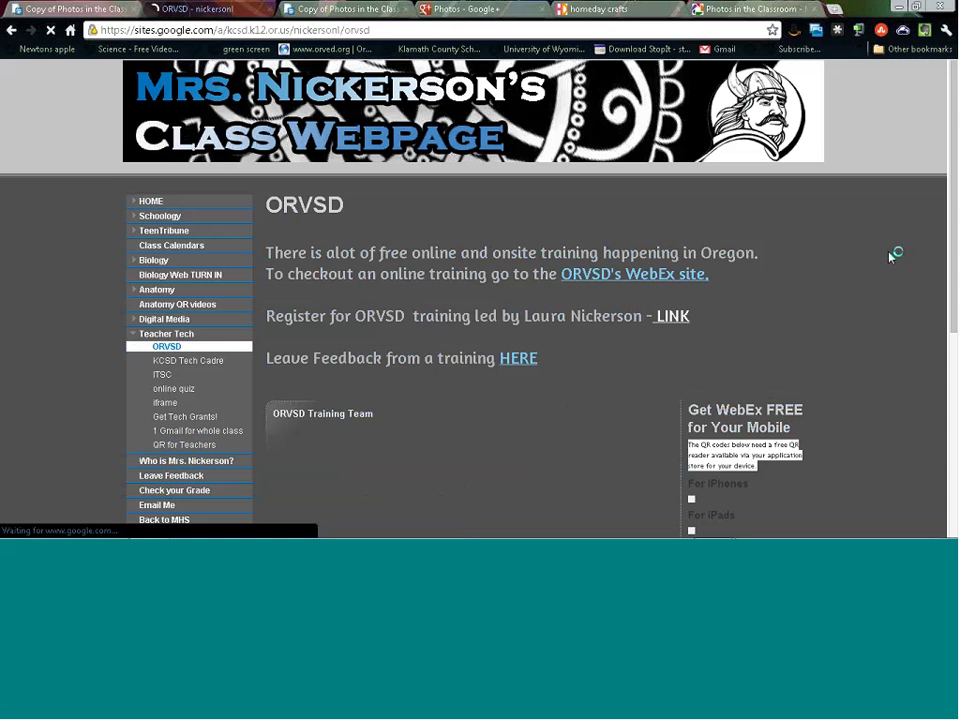
# Step: Review the ORVSD page's training calendar, Picasa training handout link, PDU certificate attachment and feedback link
pyautogui.scroll(-2, 896, 253)
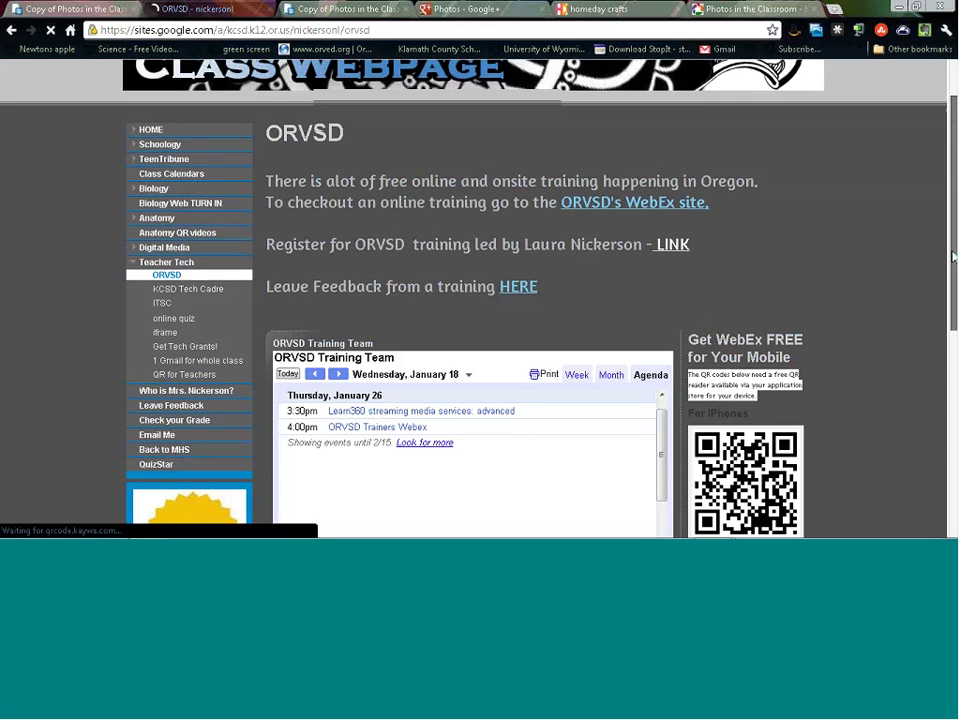
pyautogui.scroll(-5, 215, 421)
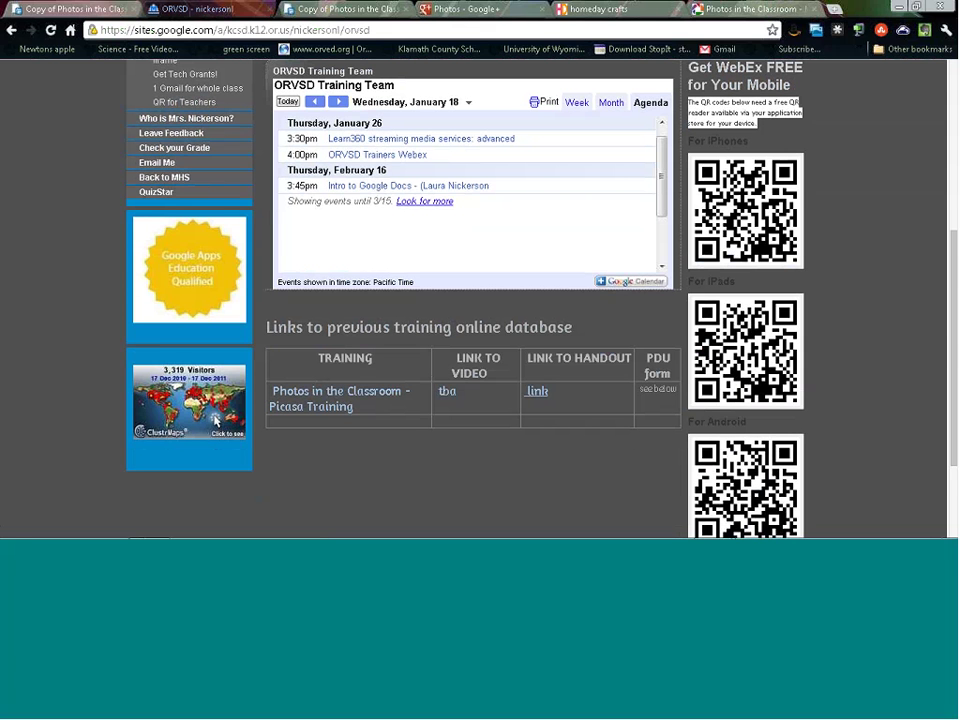
pyautogui.click(535, 392)
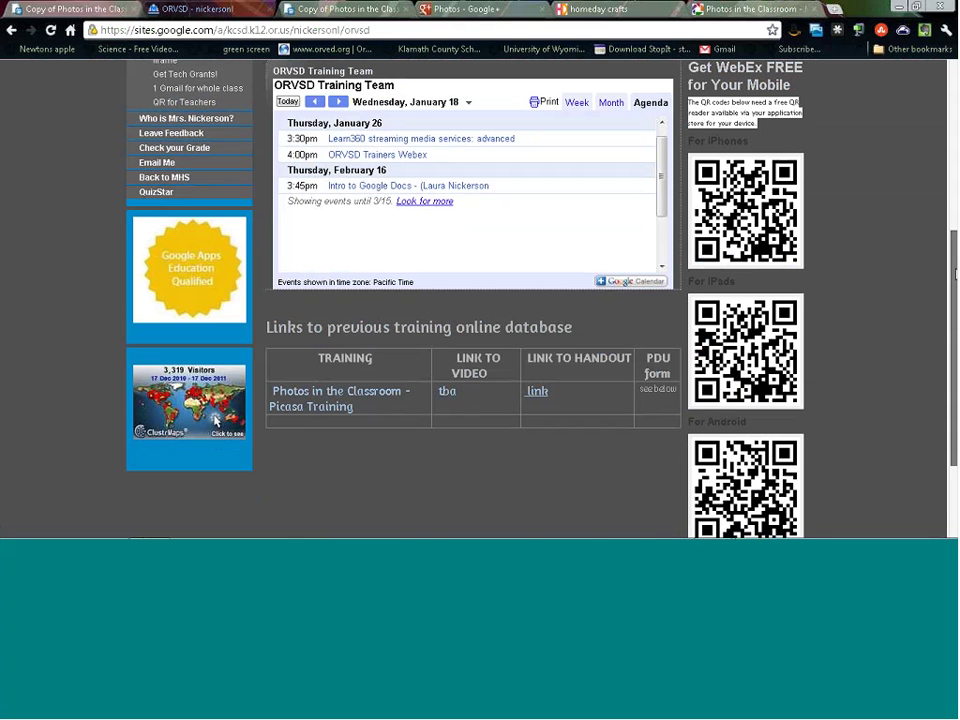
pyautogui.scroll(-3, 684, 480)
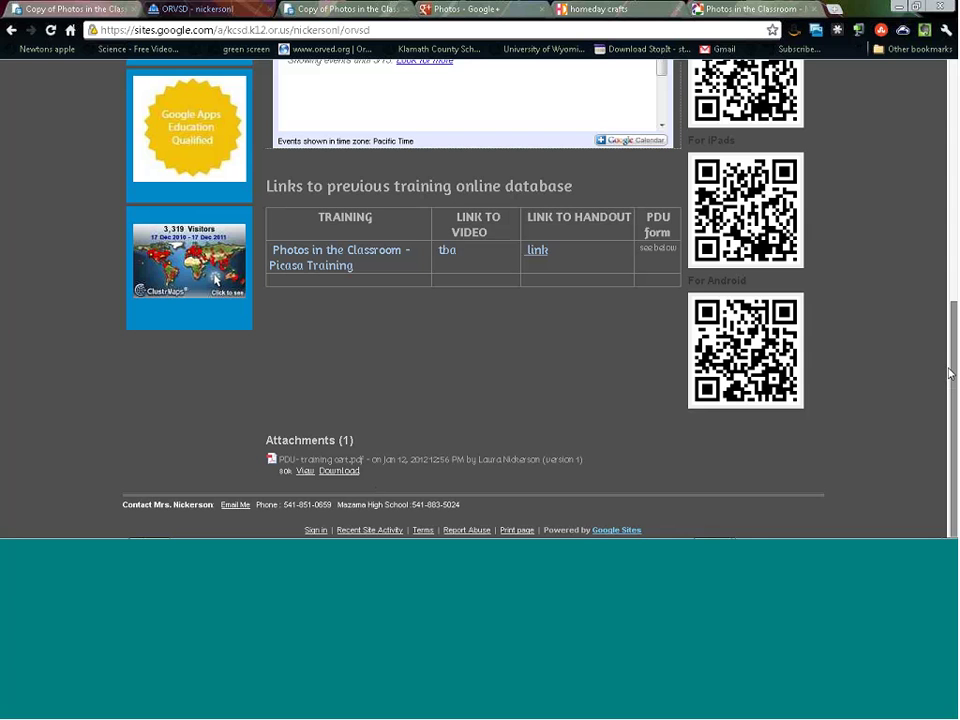
pyautogui.scroll(3, 945, 162)
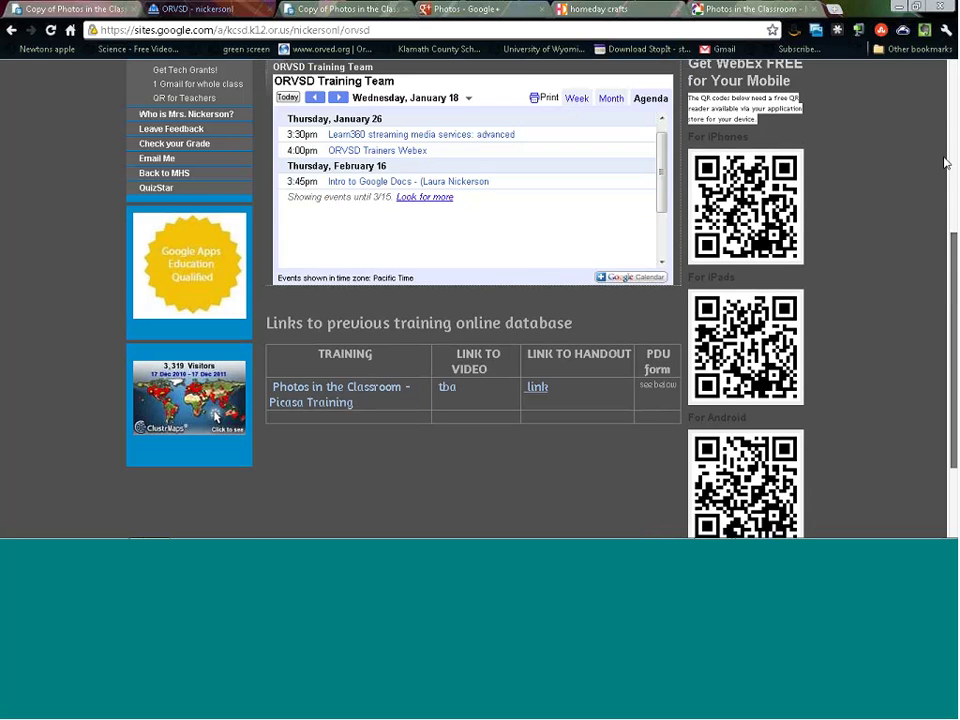
pyautogui.scroll(5, 945, 162)
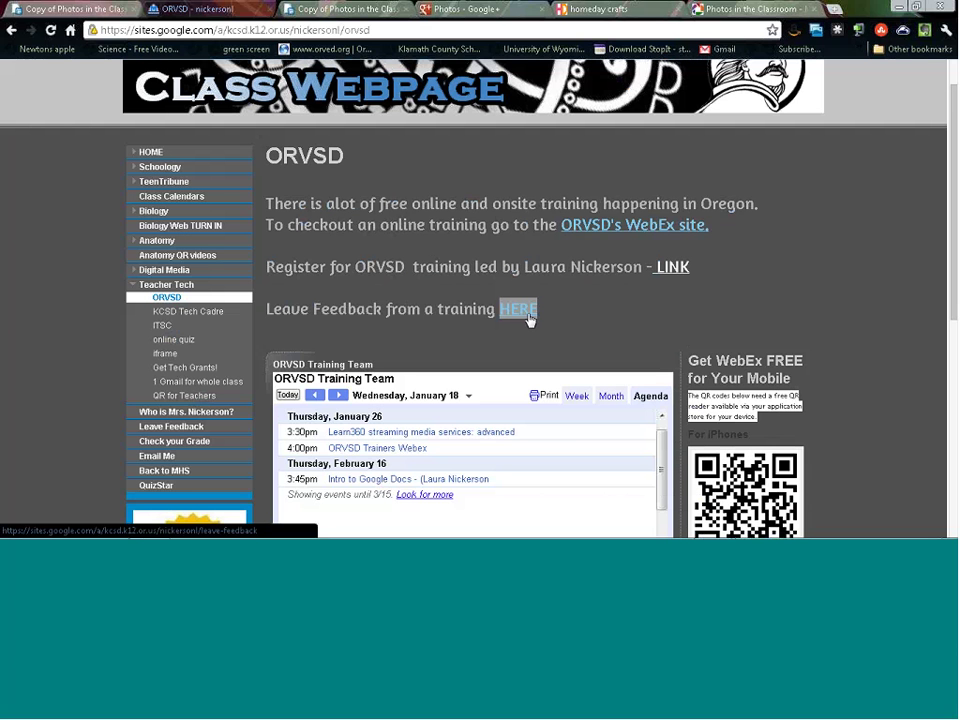